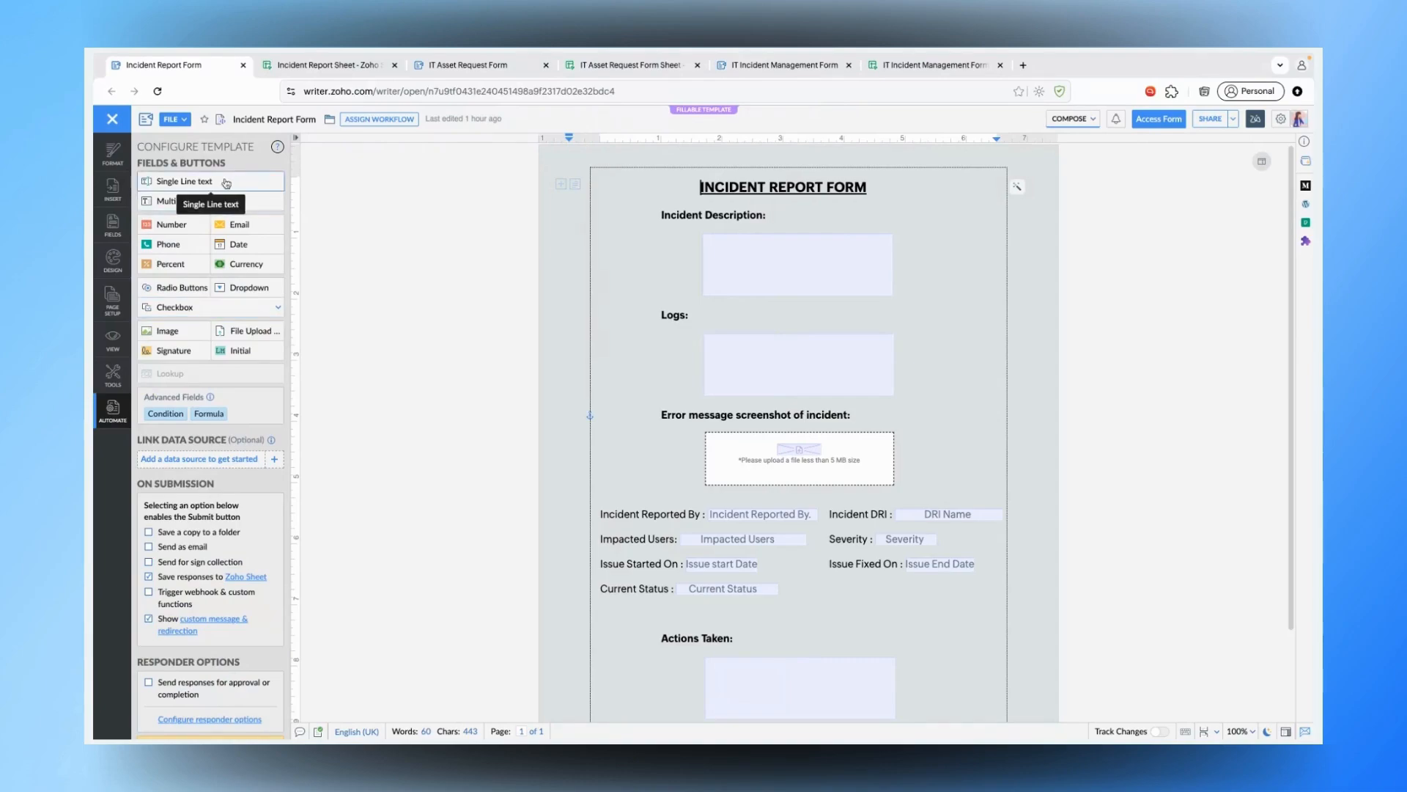
- Look over the incident report form's layout from its title to the Actions Taken section
{"action": "scroll", "coordinate": [227, 526], "scroll_direction": "down", "scroll_amount": 1}
{"action": "scroll", "coordinate": [228, 519], "scroll_direction": "up", "scroll_amount": 1}
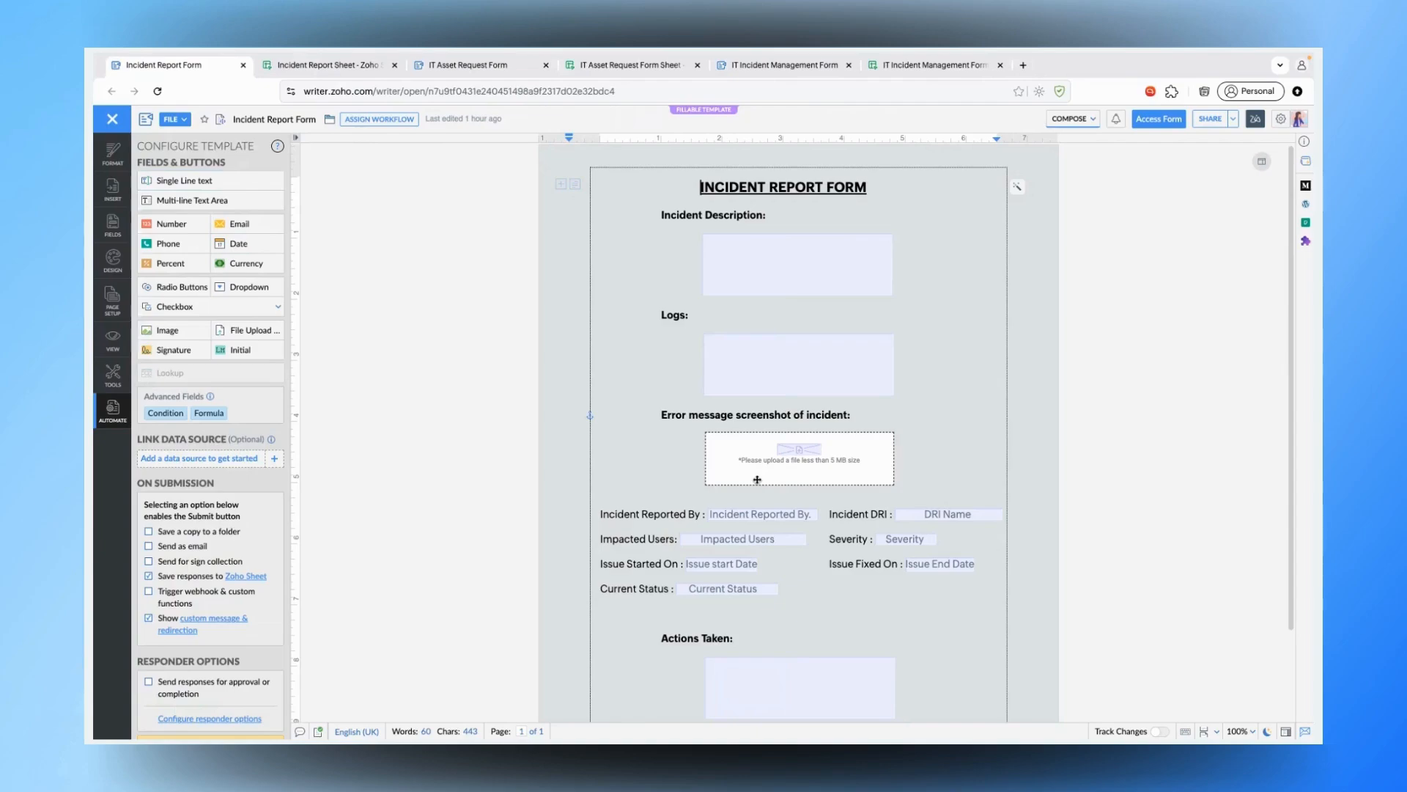
{"action": "scroll", "coordinate": [747, 446], "scroll_direction": "down", "scroll_amount": 3}
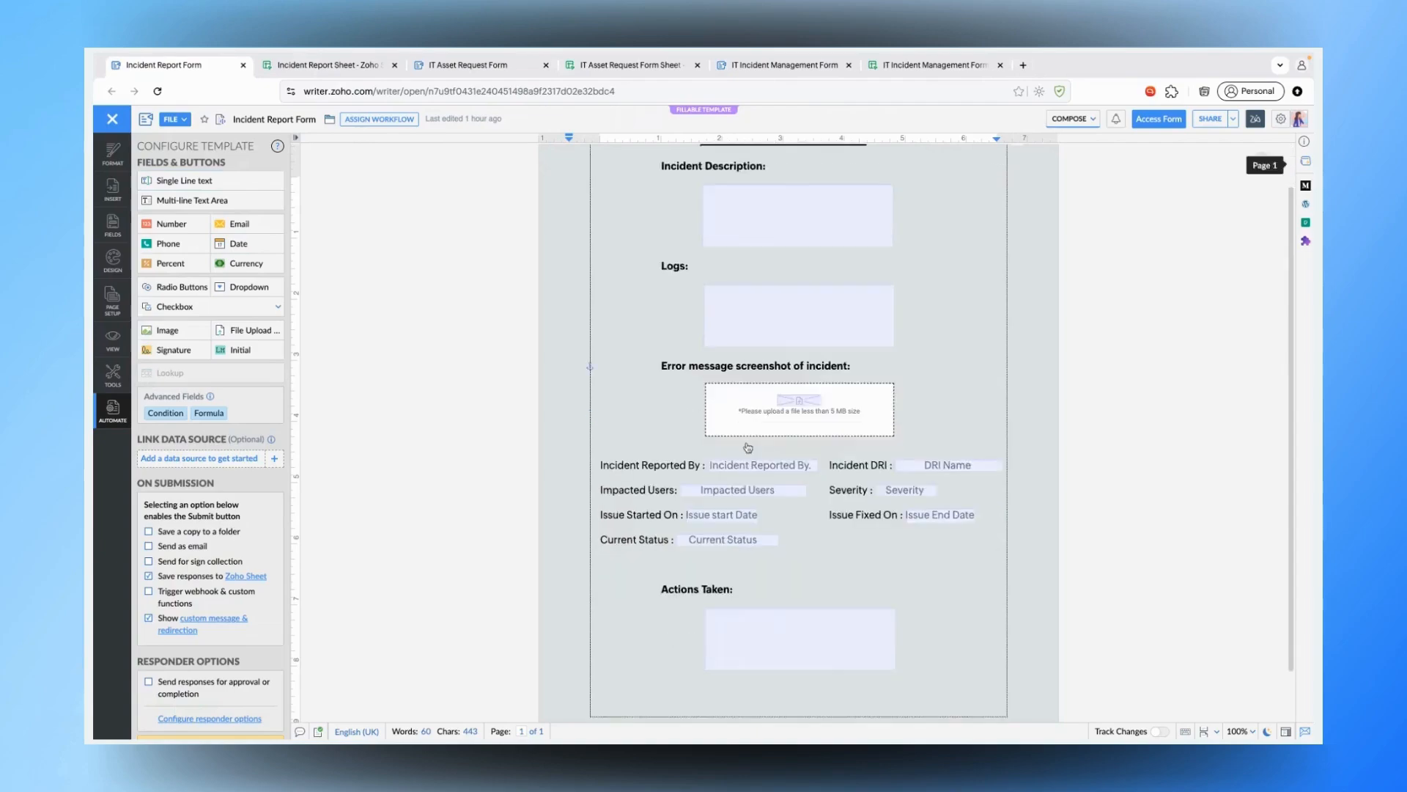
{"action": "scroll", "coordinate": [748, 447], "scroll_direction": "up", "scroll_amount": 3}
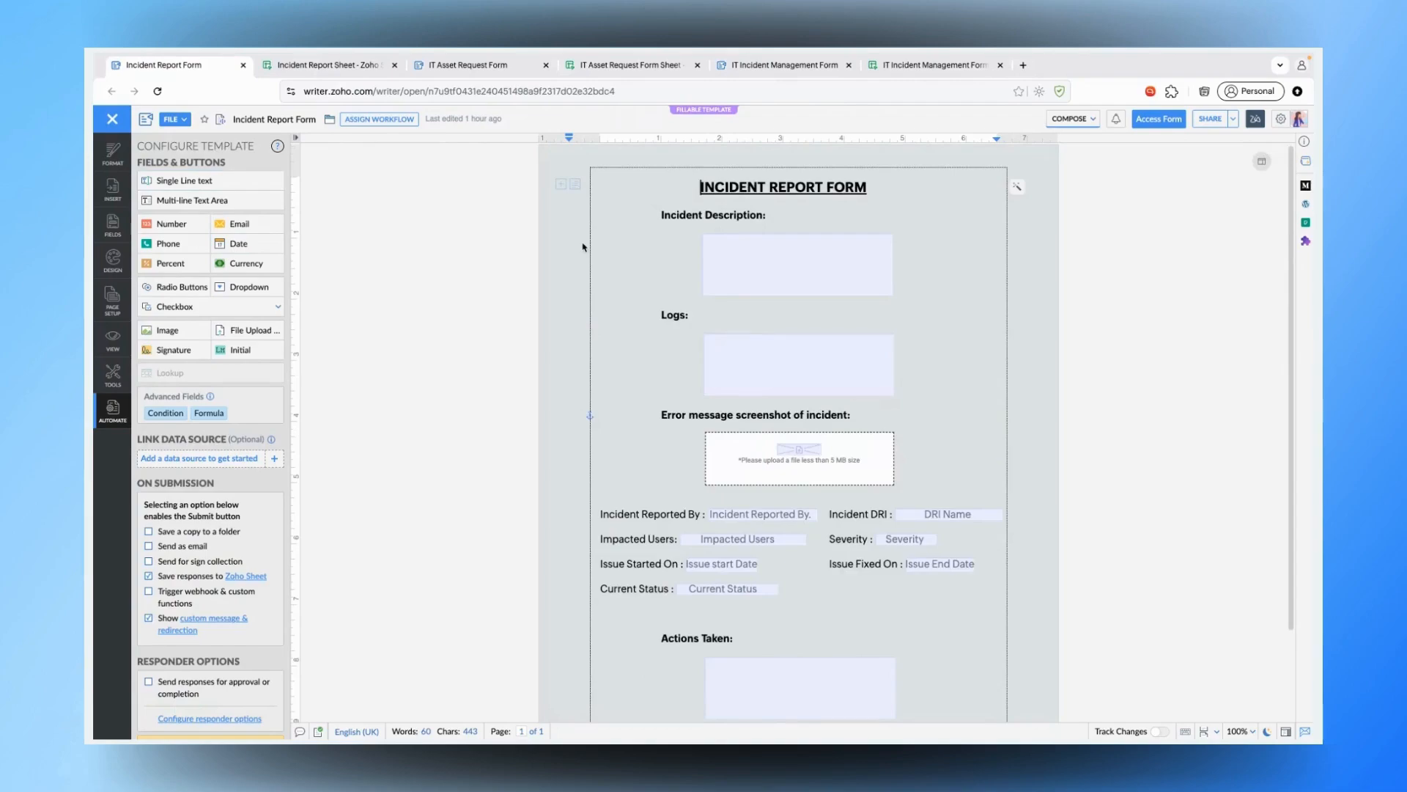
- Inspect the Incident Description field's properties, including character limit and pre-filled value, and compare it with the available field types
{"action": "left_click", "coordinate": [715, 253]}
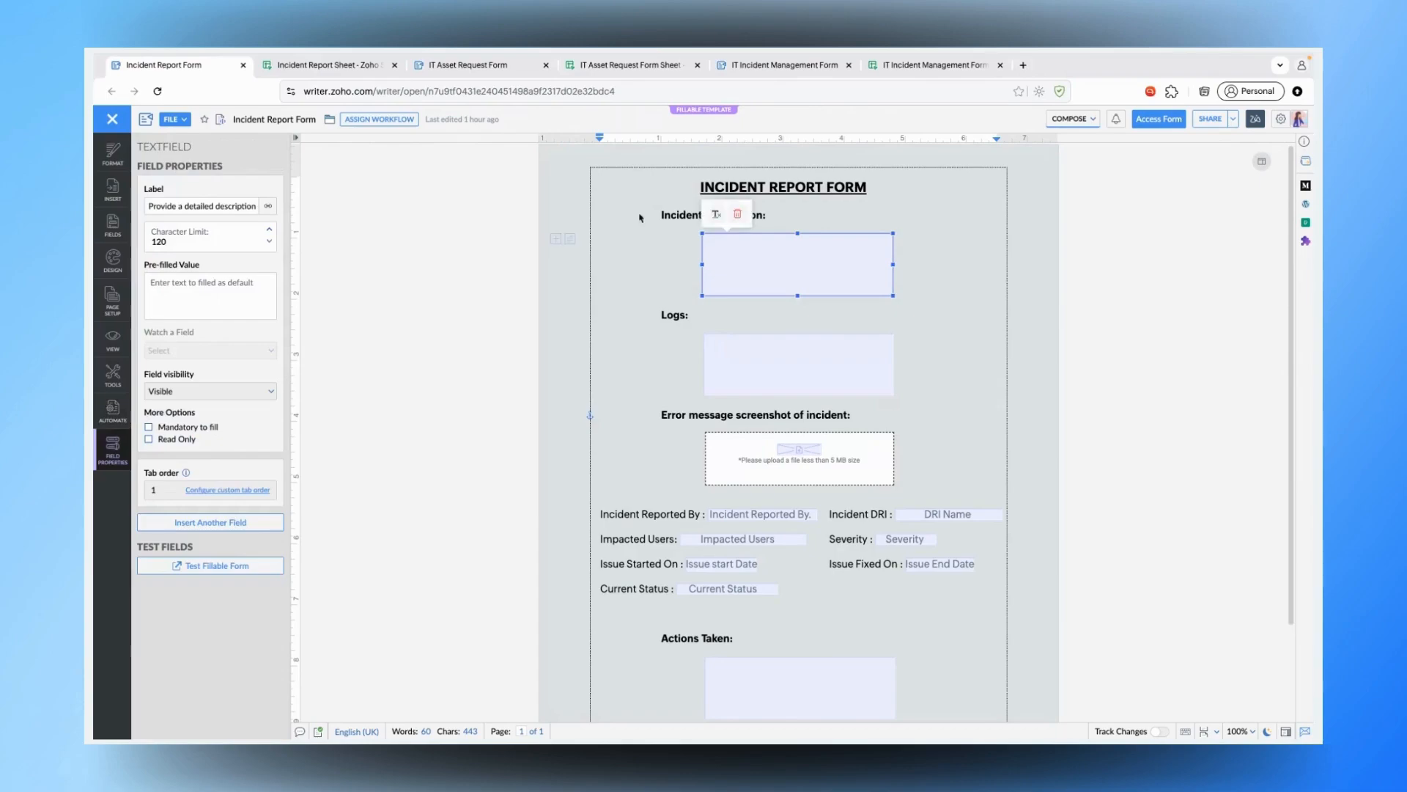
{"action": "left_click", "coordinate": [674, 202]}
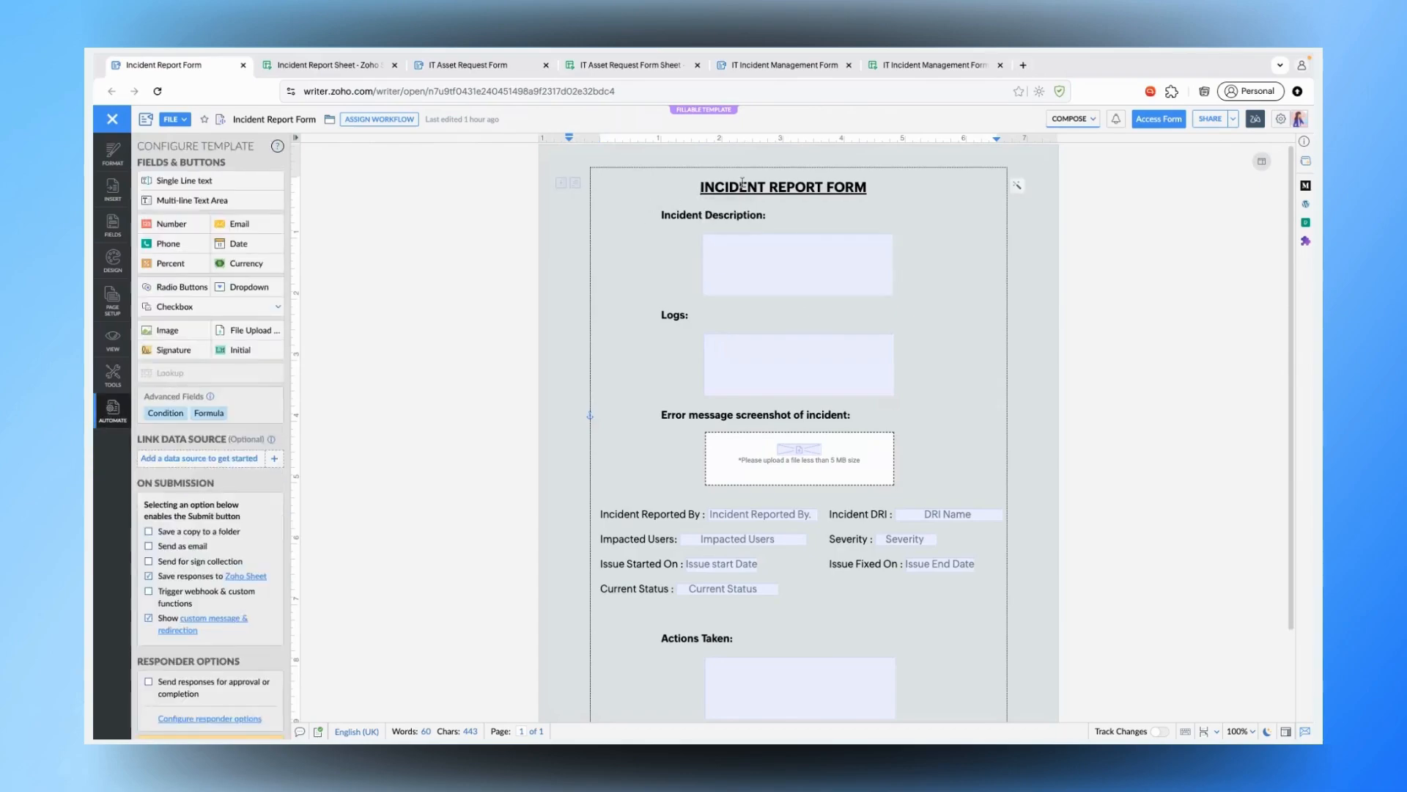
{"action": "left_click", "coordinate": [722, 216]}
{"action": "left_click", "coordinate": [726, 283]}
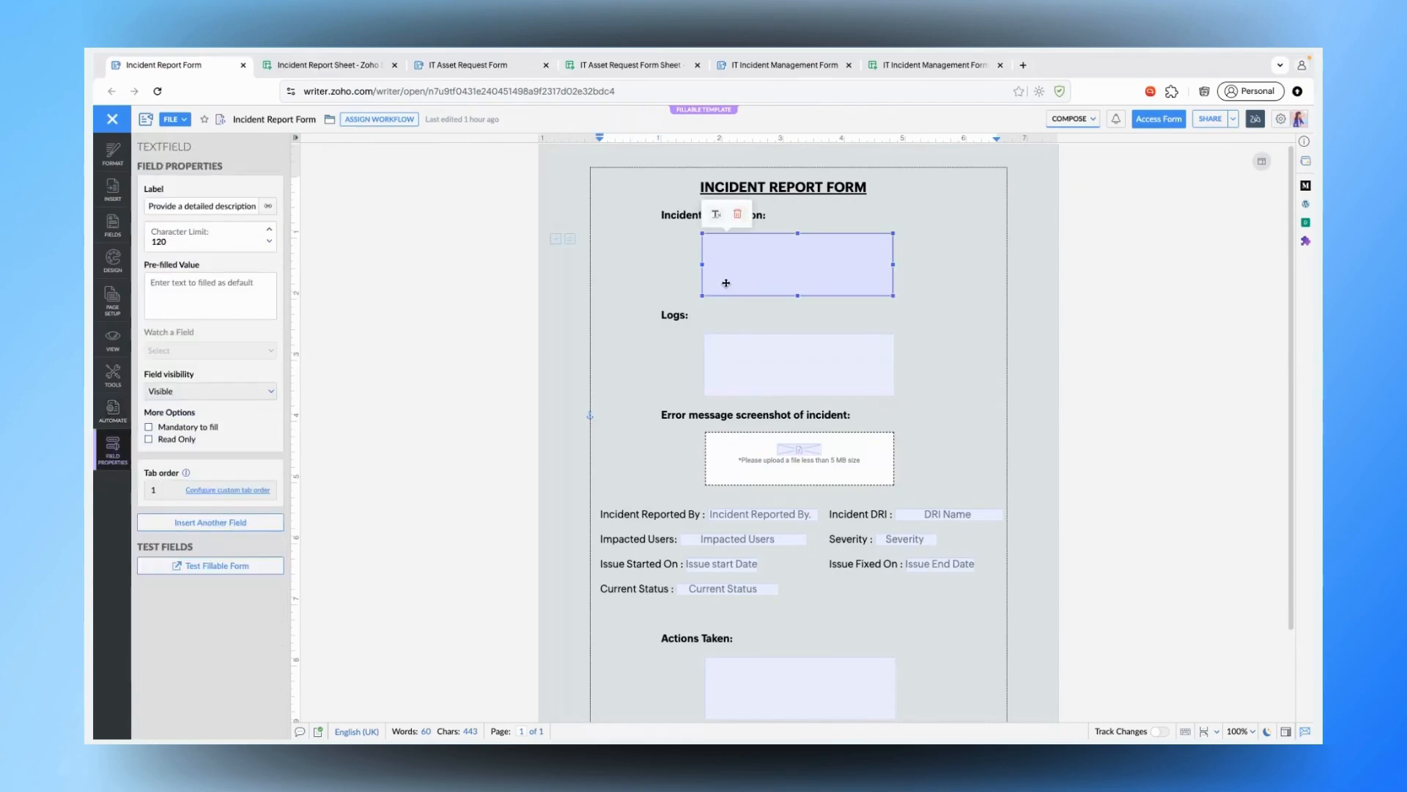
{"action": "left_click", "coordinate": [124, 409]}
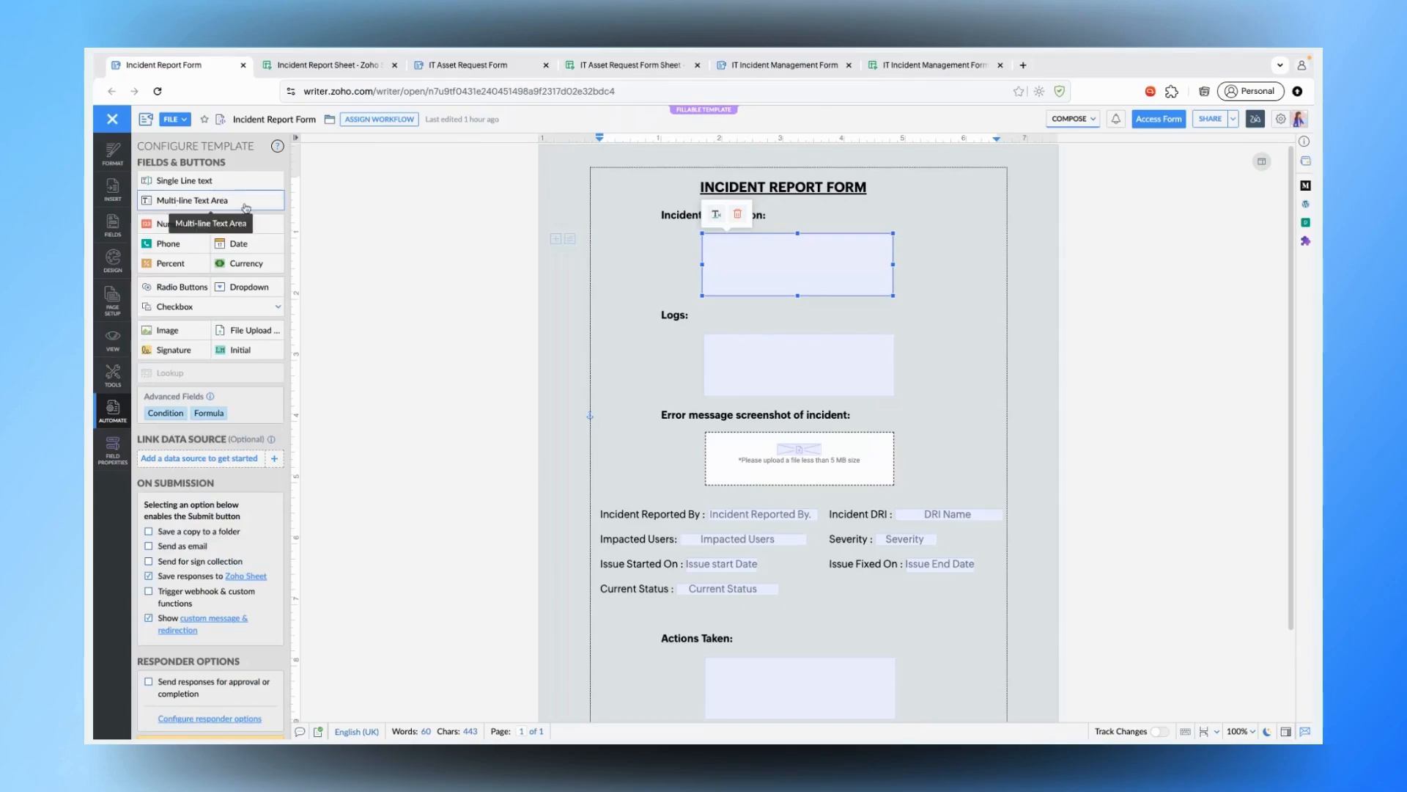
{"action": "left_click", "coordinate": [750, 263]}
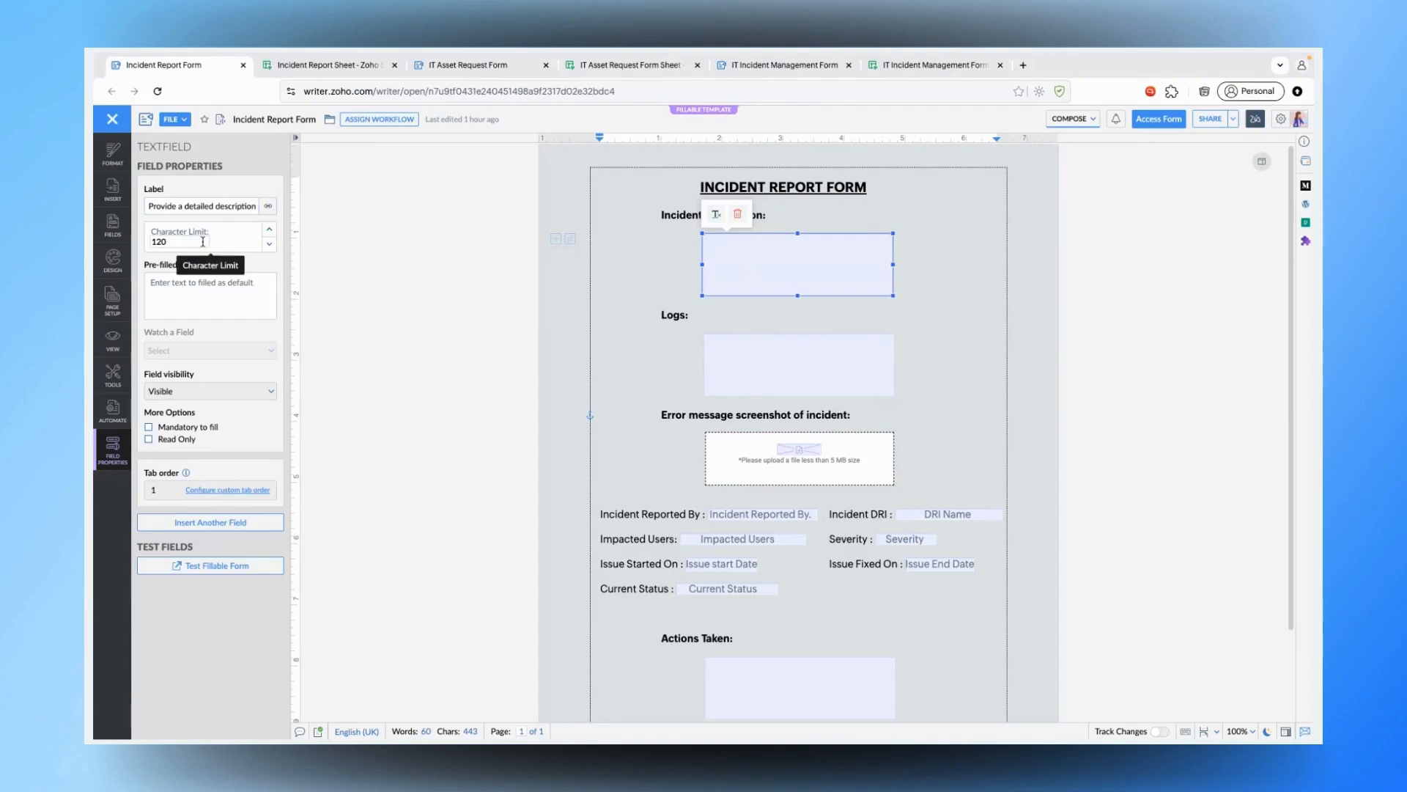
{"action": "left_click", "coordinate": [198, 300]}
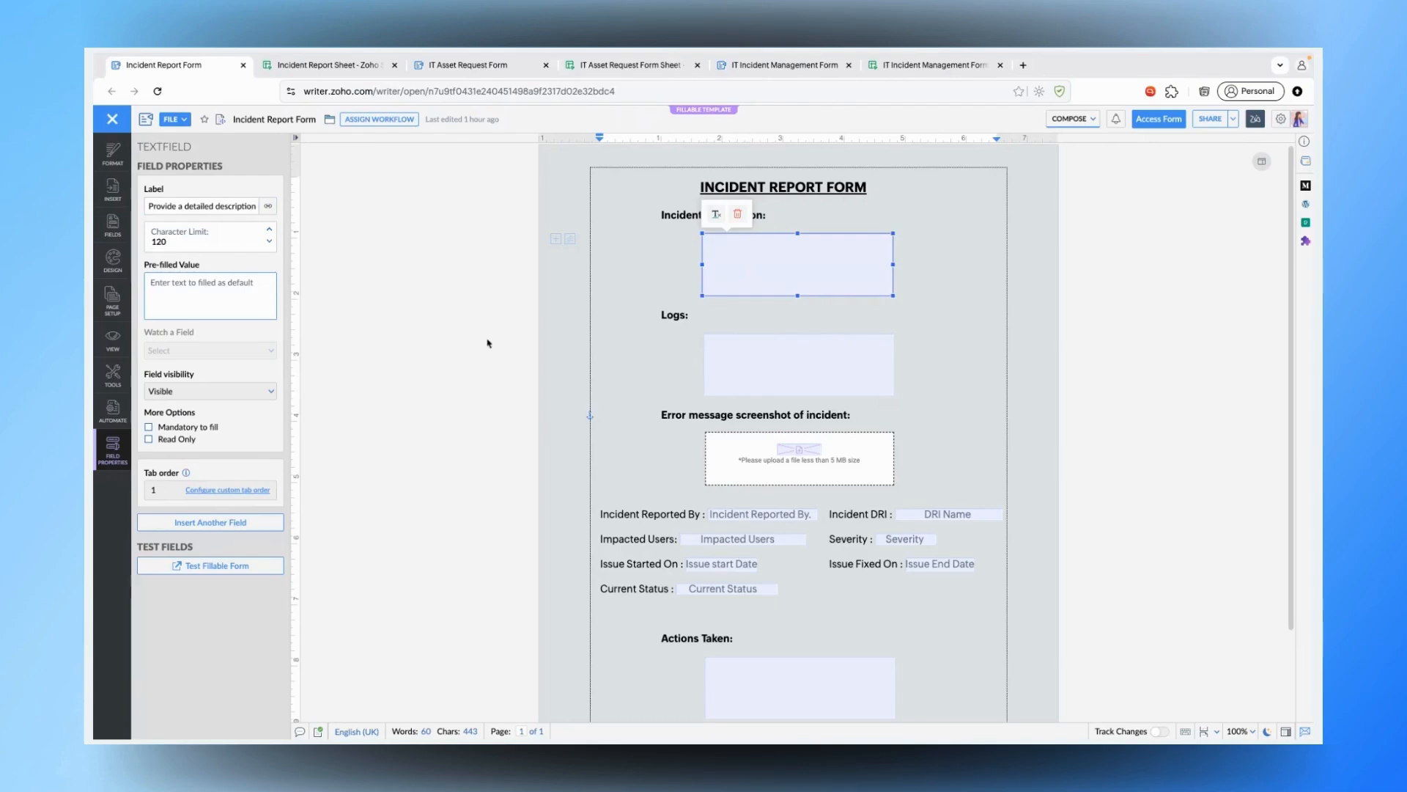
- Examine the field properties of Logs, DRI Name, Impacted Users and Severity in the form
{"action": "left_click", "coordinate": [767, 360]}
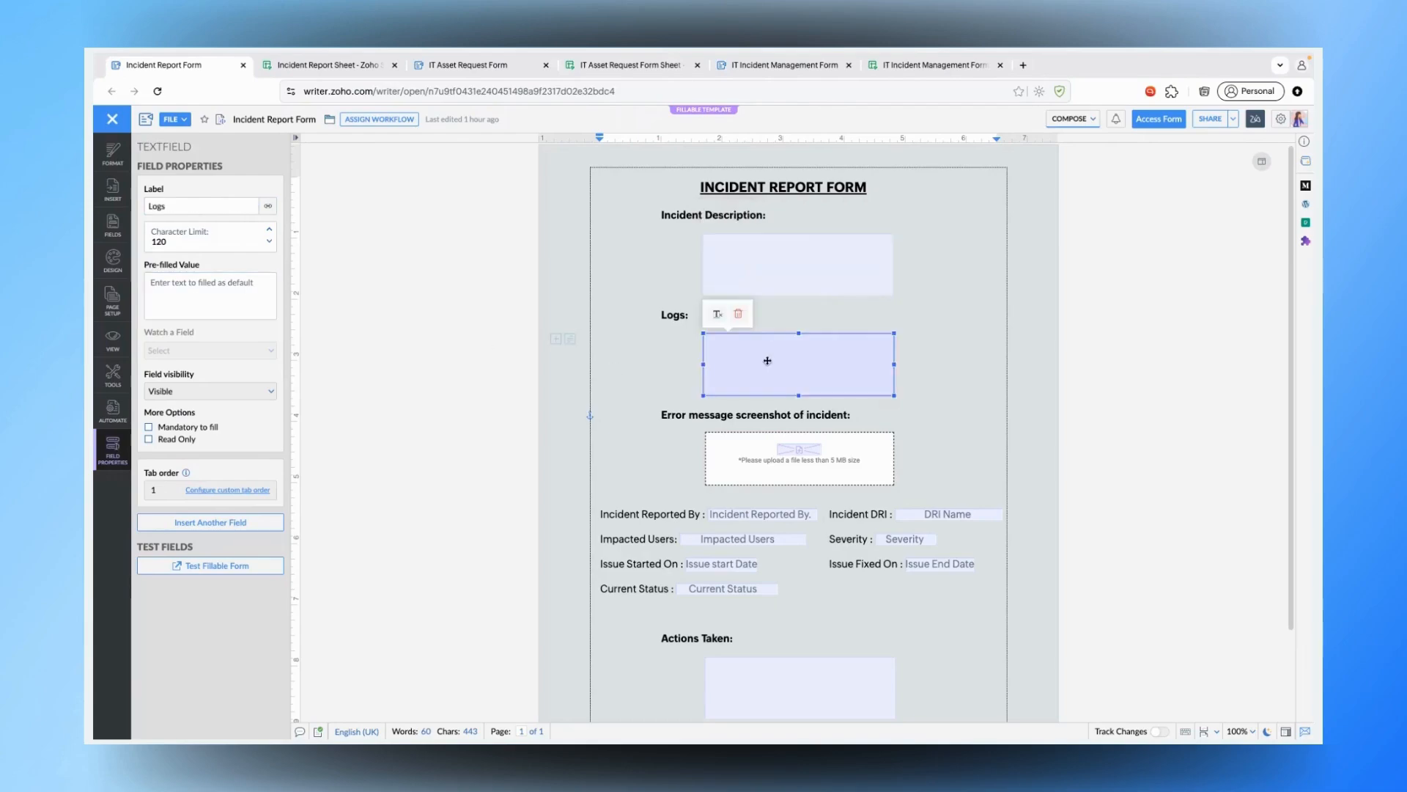
{"action": "scroll", "coordinate": [767, 361], "scroll_direction": "down", "scroll_amount": 1}
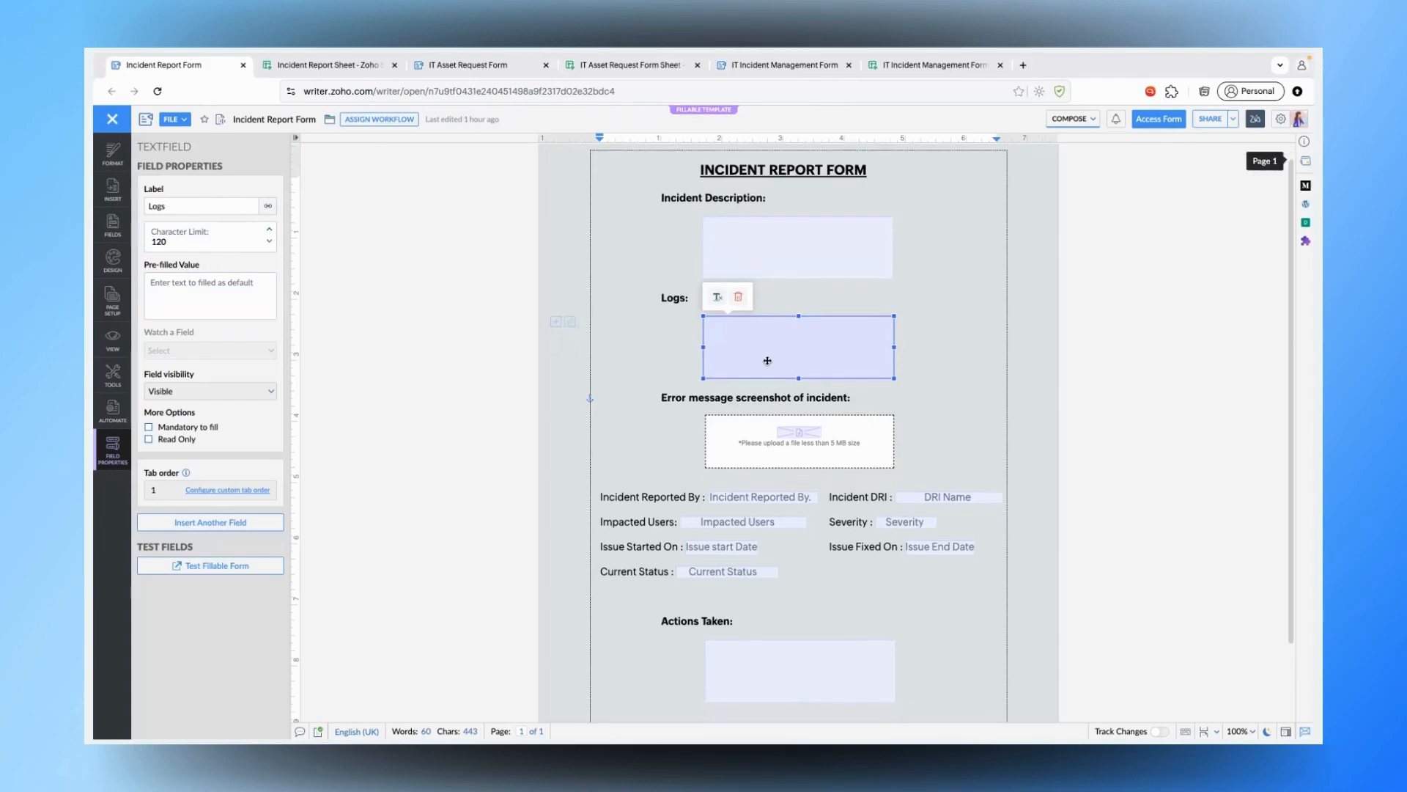
{"action": "left_click", "coordinate": [746, 481]}
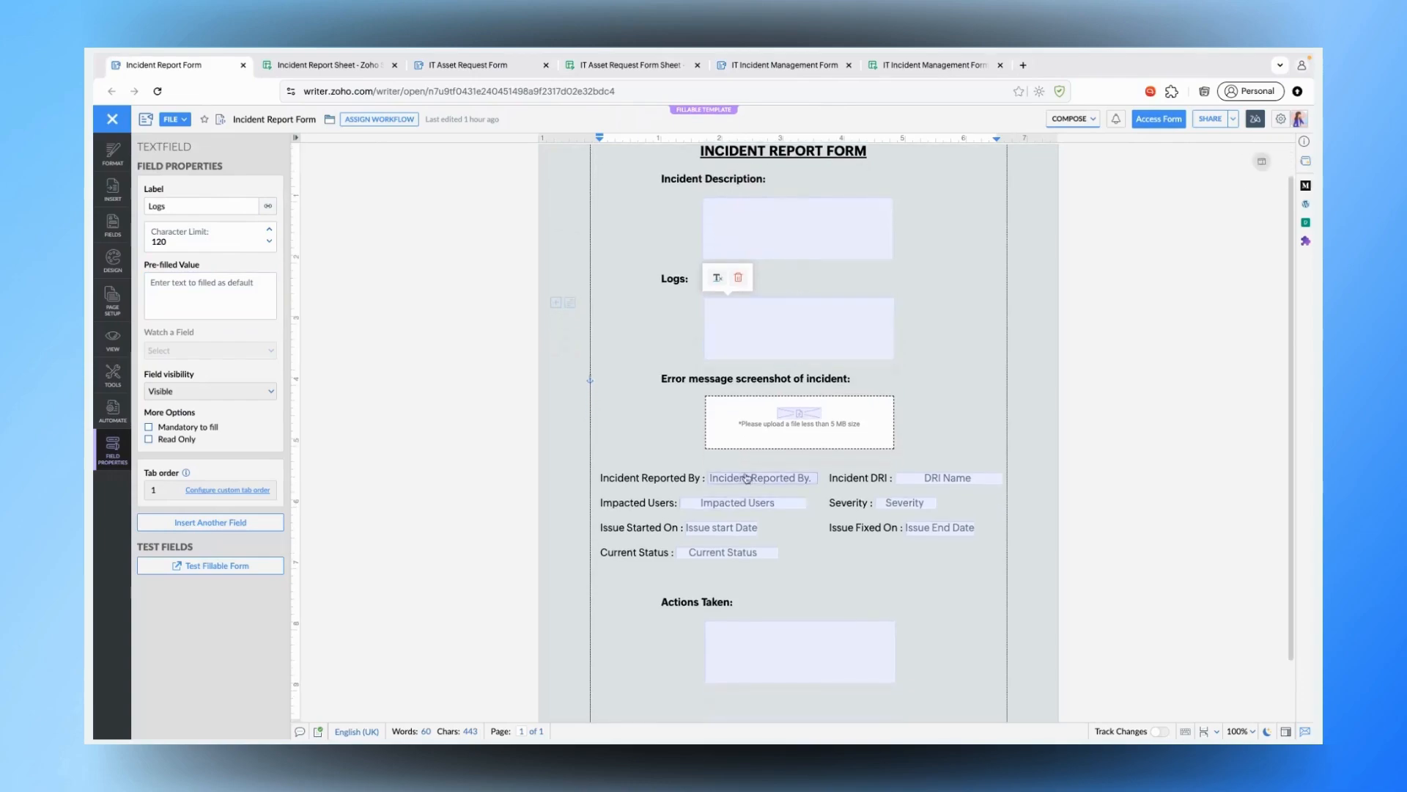
{"action": "left_click", "coordinate": [919, 483]}
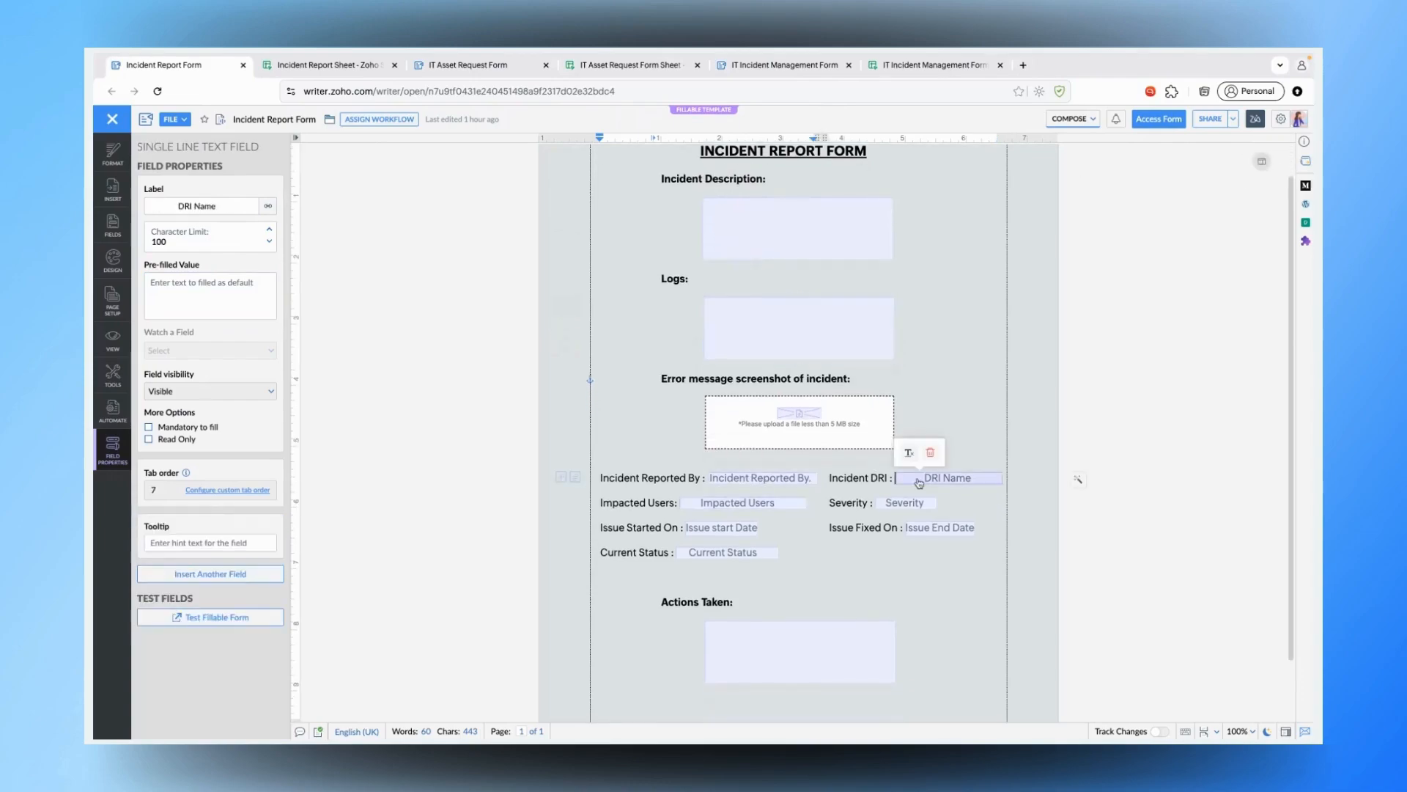
{"action": "left_click", "coordinate": [735, 509]}
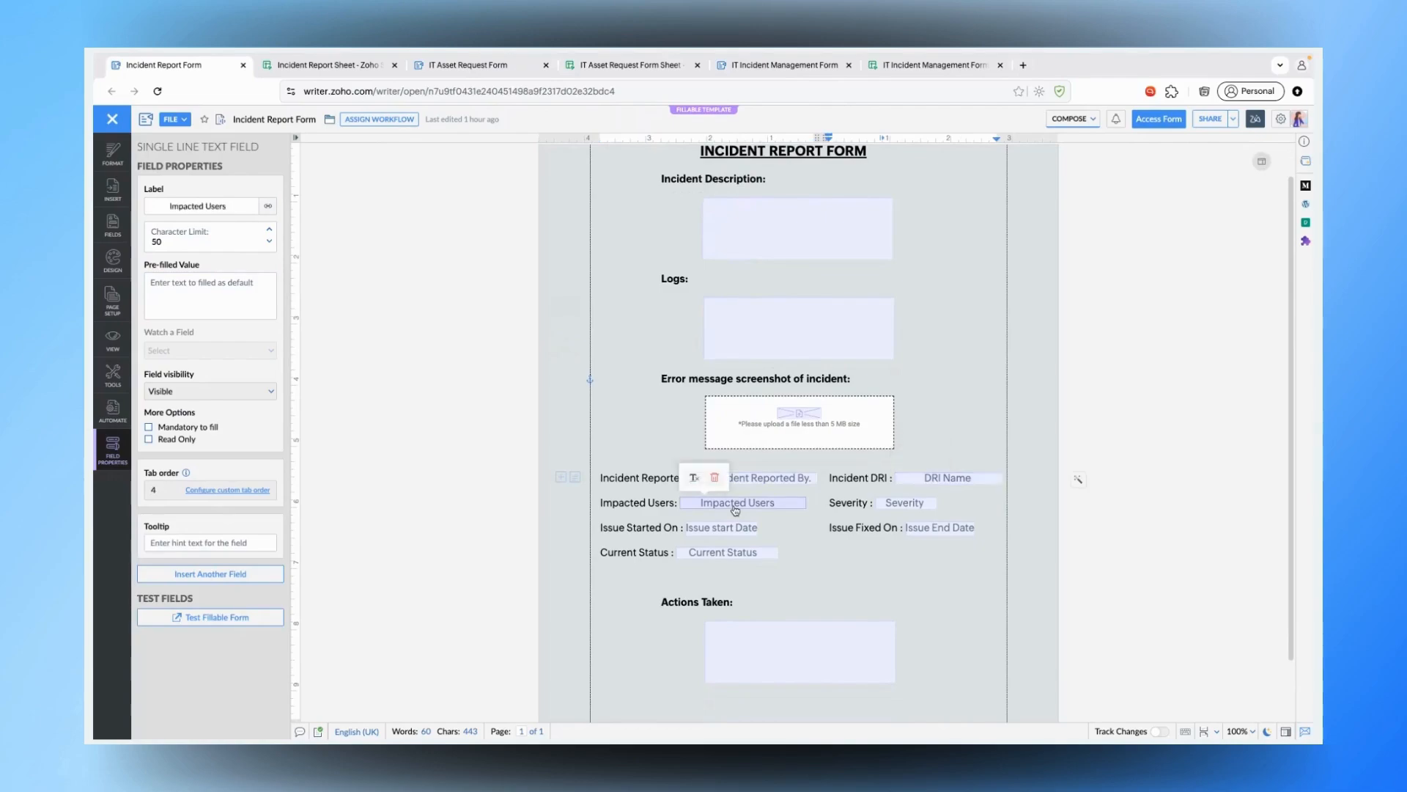
{"action": "left_click", "coordinate": [909, 505]}
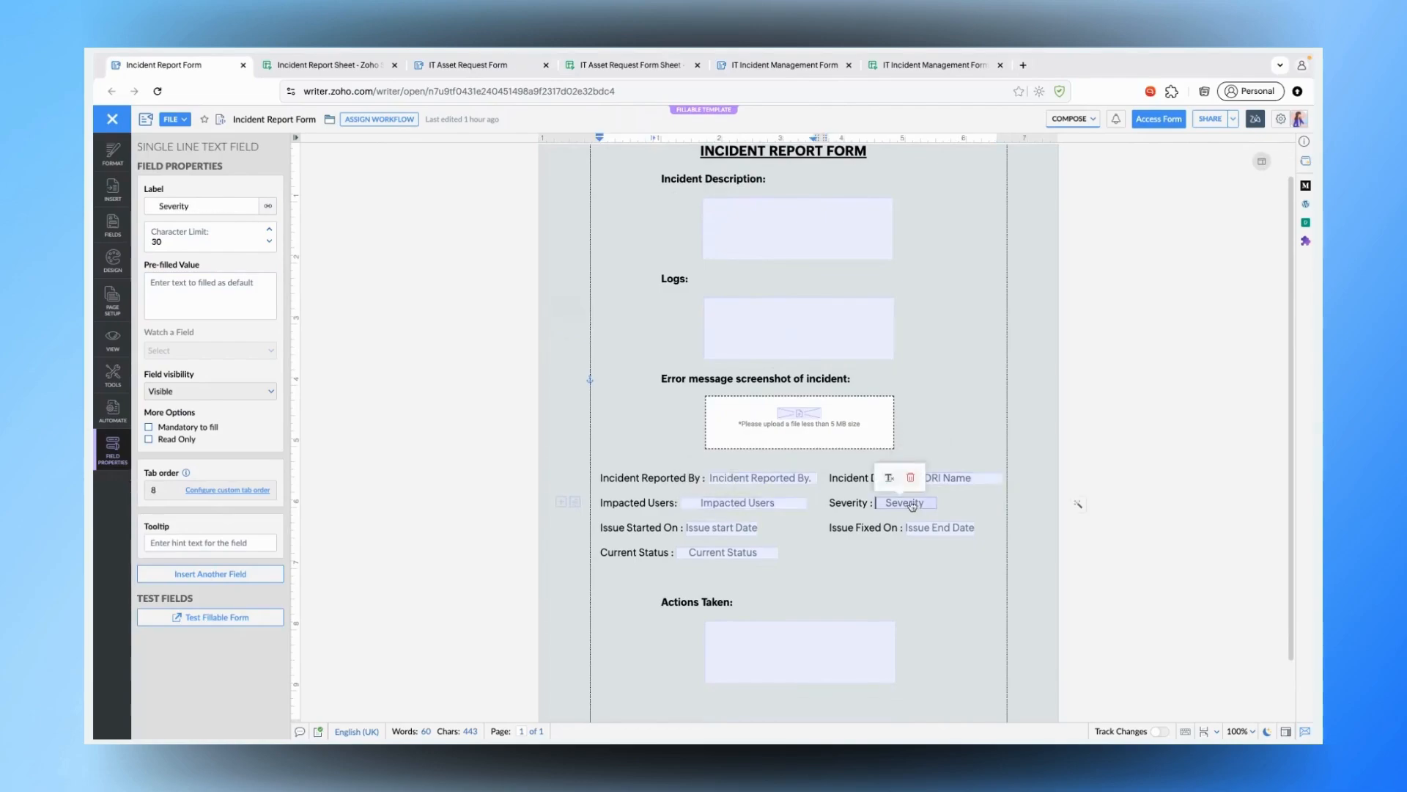
- Examine the properties of the Issue start Date and Current Status fields and locate the Date field type
{"action": "left_click", "coordinate": [711, 529]}
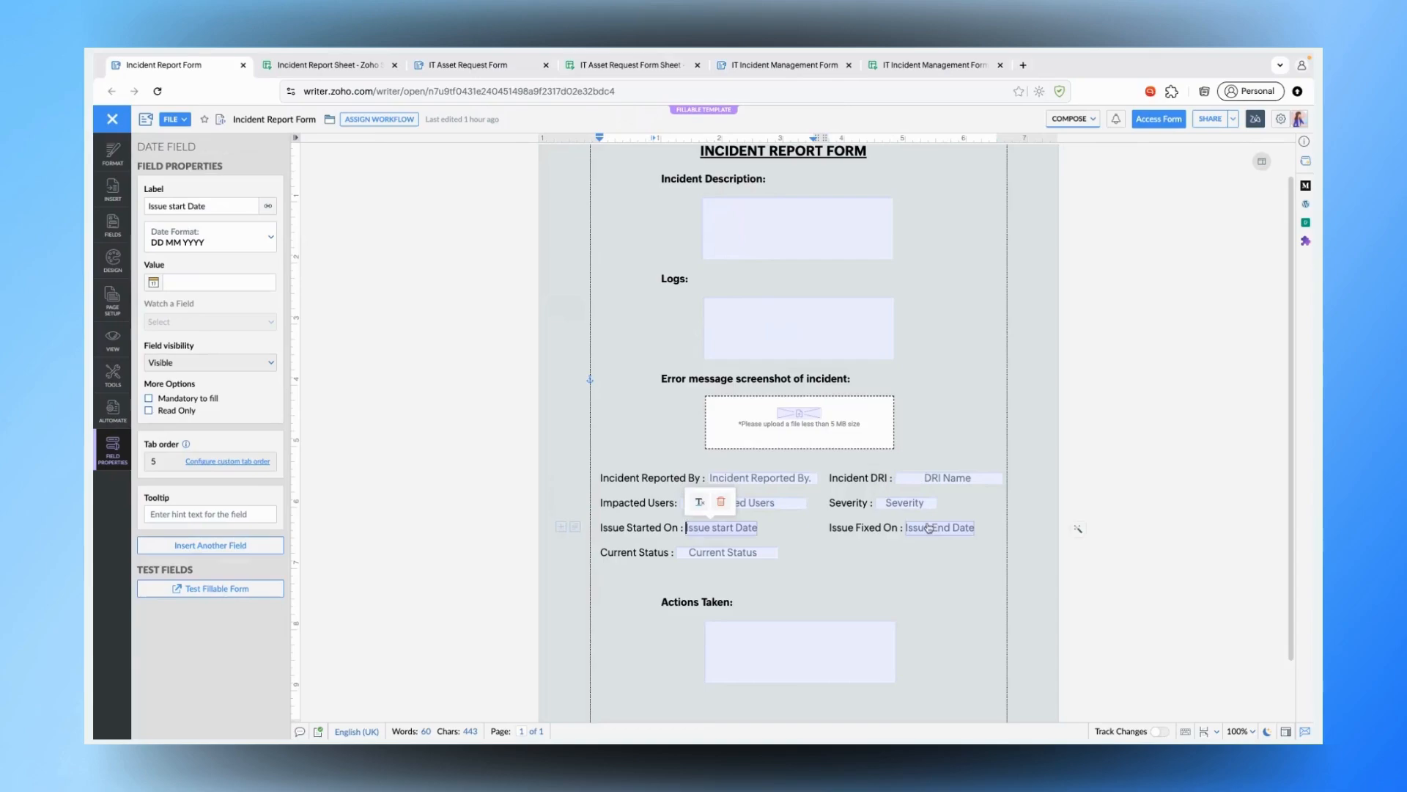
{"action": "left_click", "coordinate": [113, 412]}
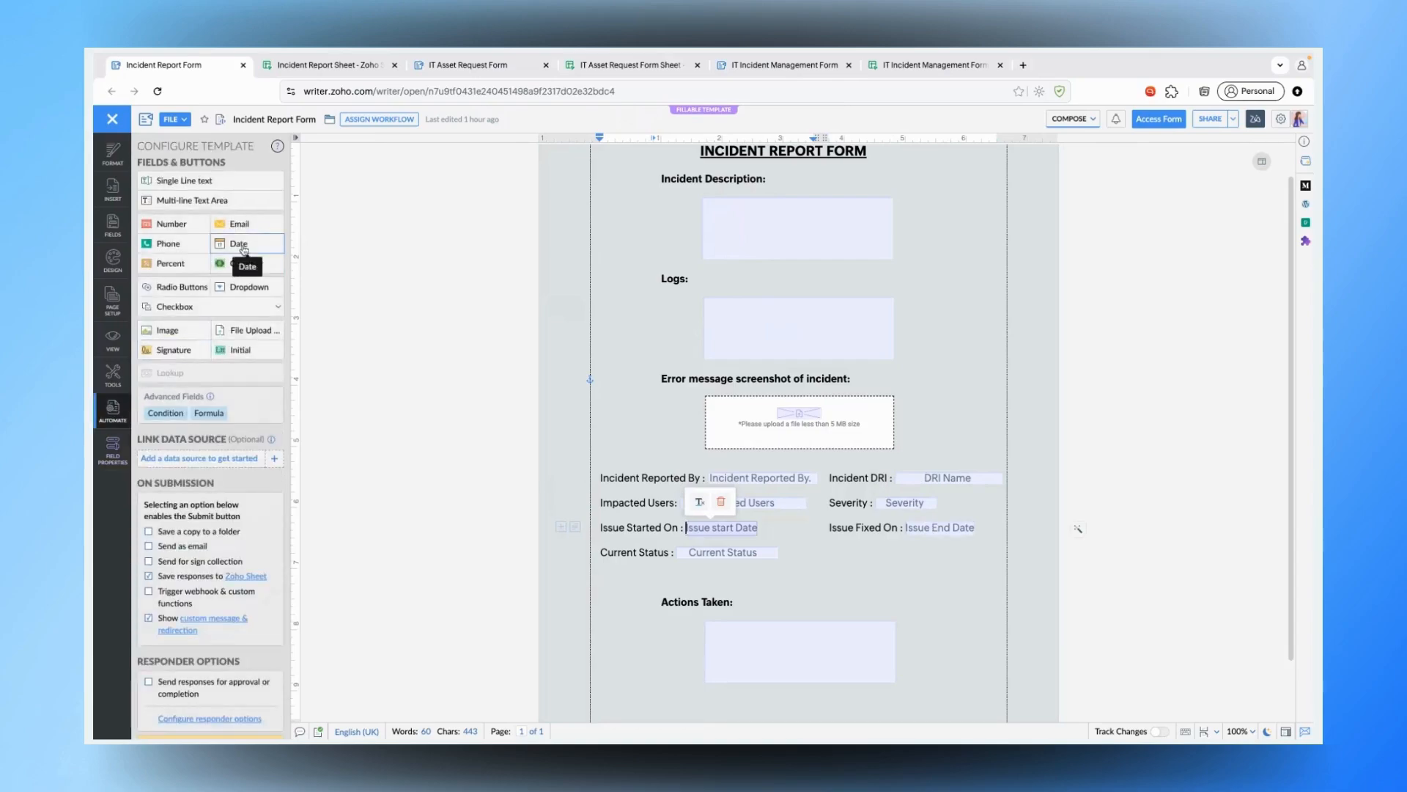
{"action": "left_click", "coordinate": [701, 553]}
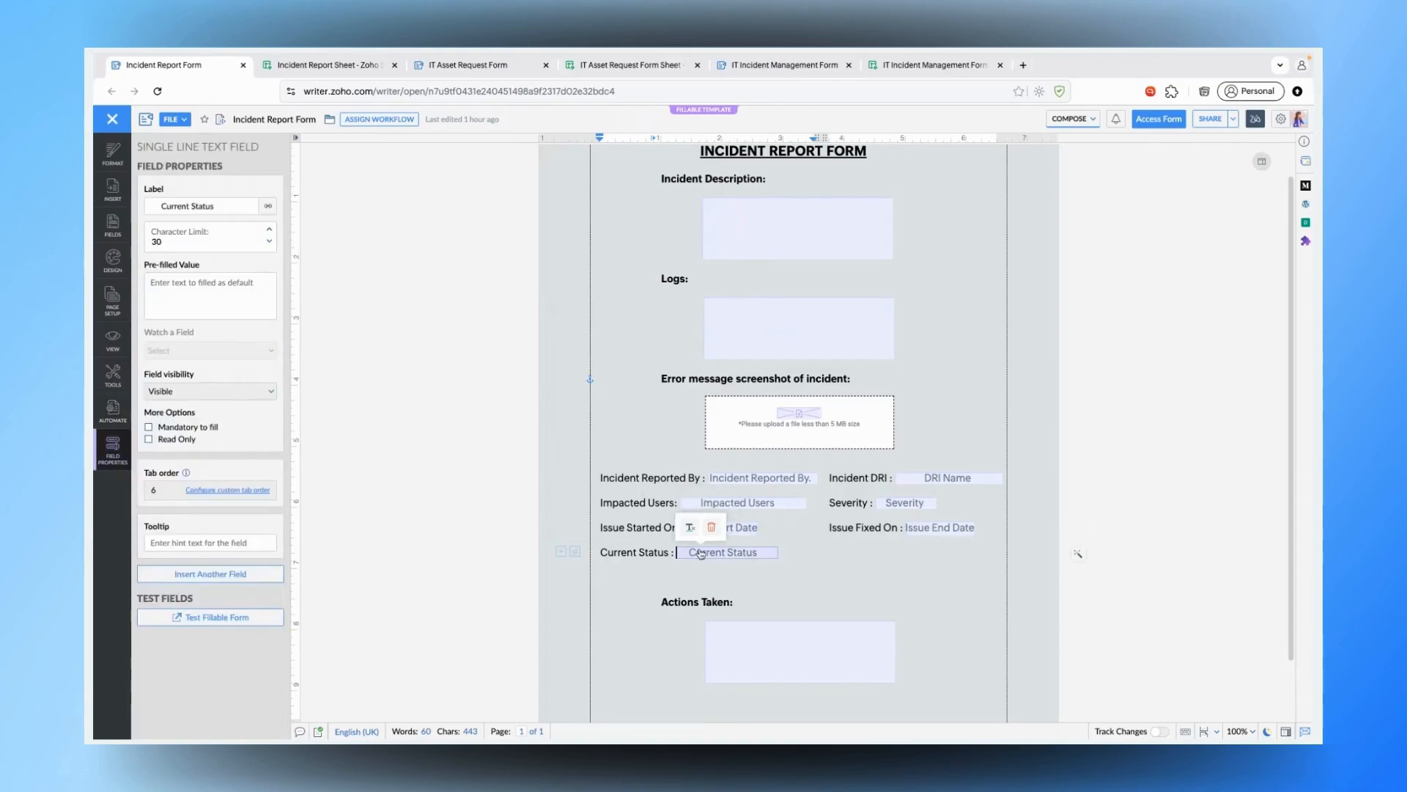
{"action": "left_click", "coordinate": [920, 554]}
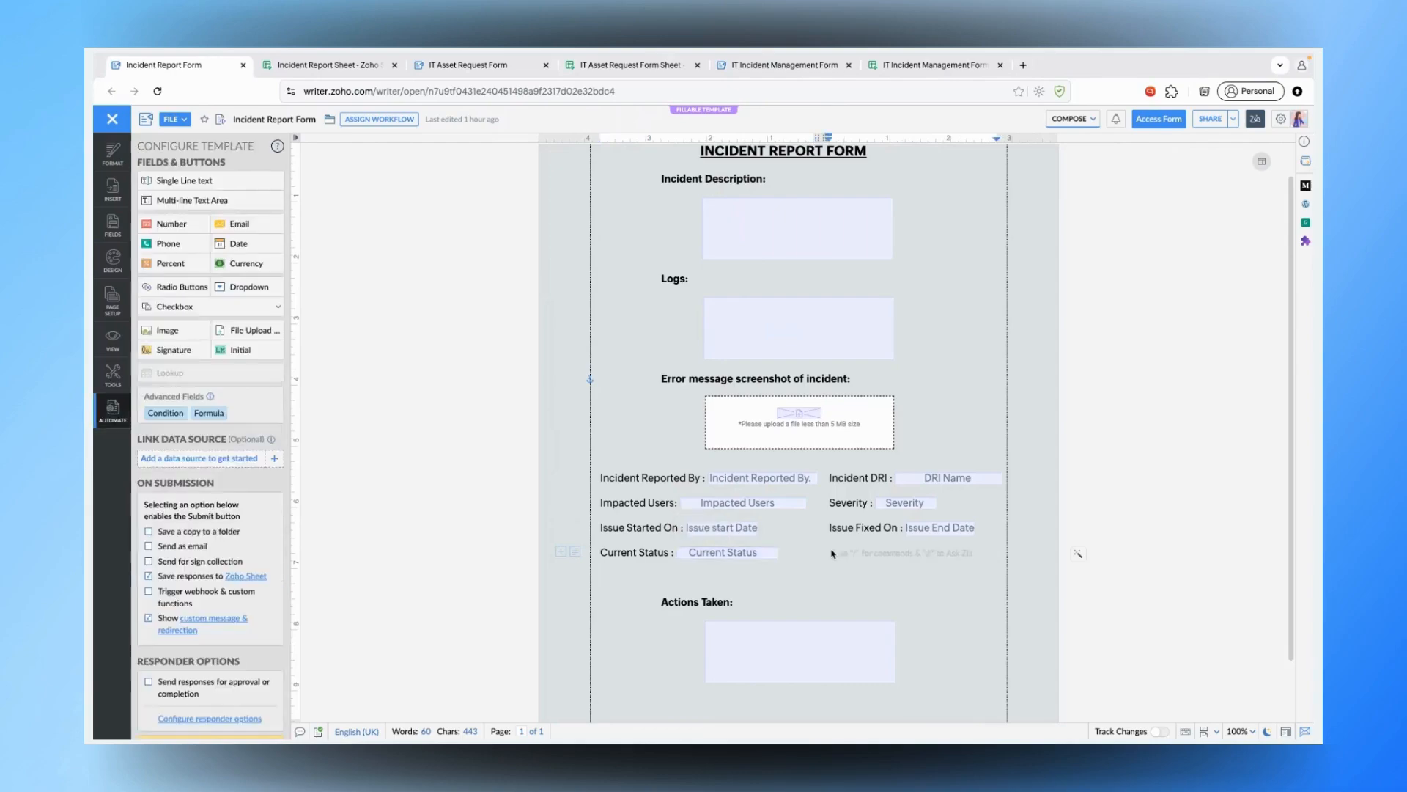
- Open the error message file upload field's properties and browse the folders available for storing uploads, without choosing one
{"action": "left_click", "coordinate": [797, 421]}
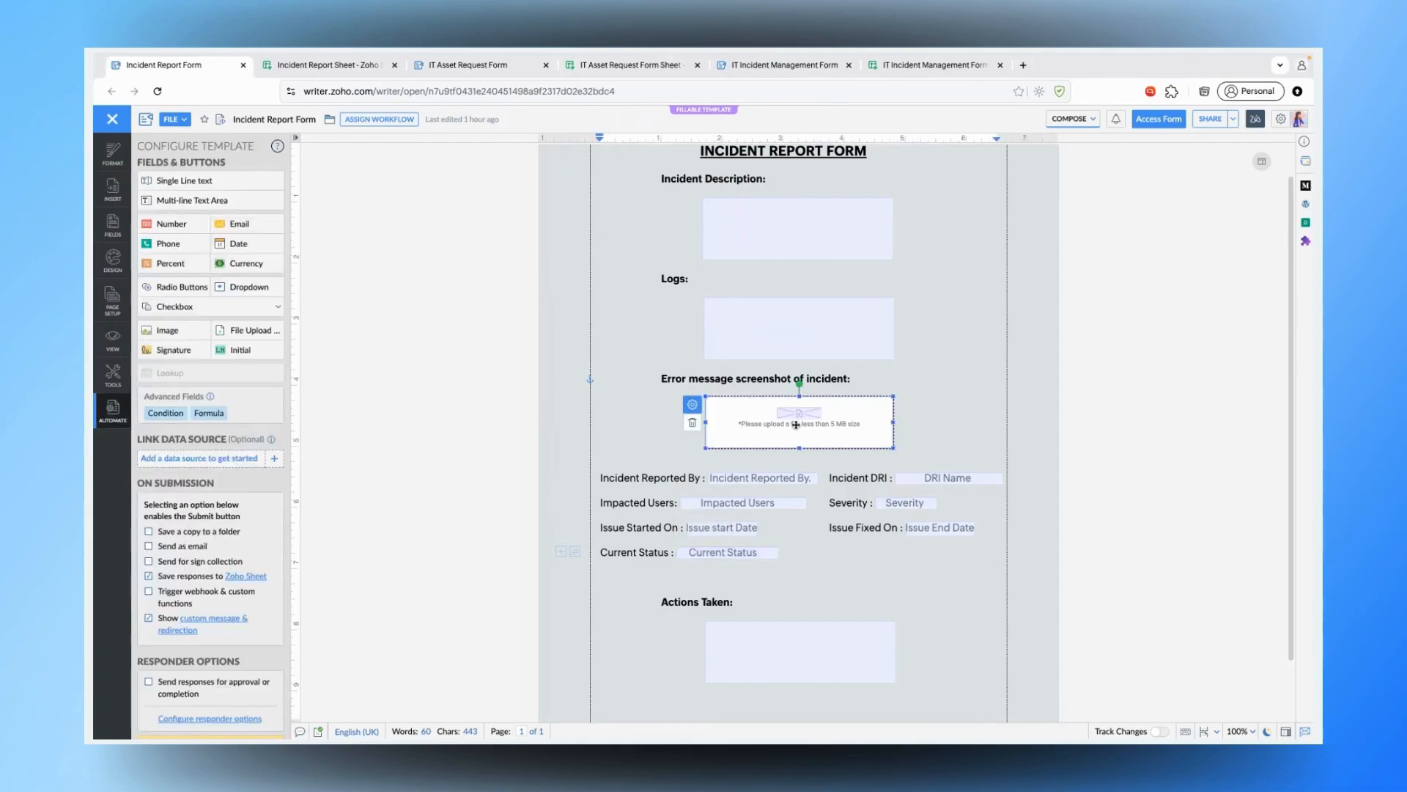
{"action": "left_click", "coordinate": [801, 418]}
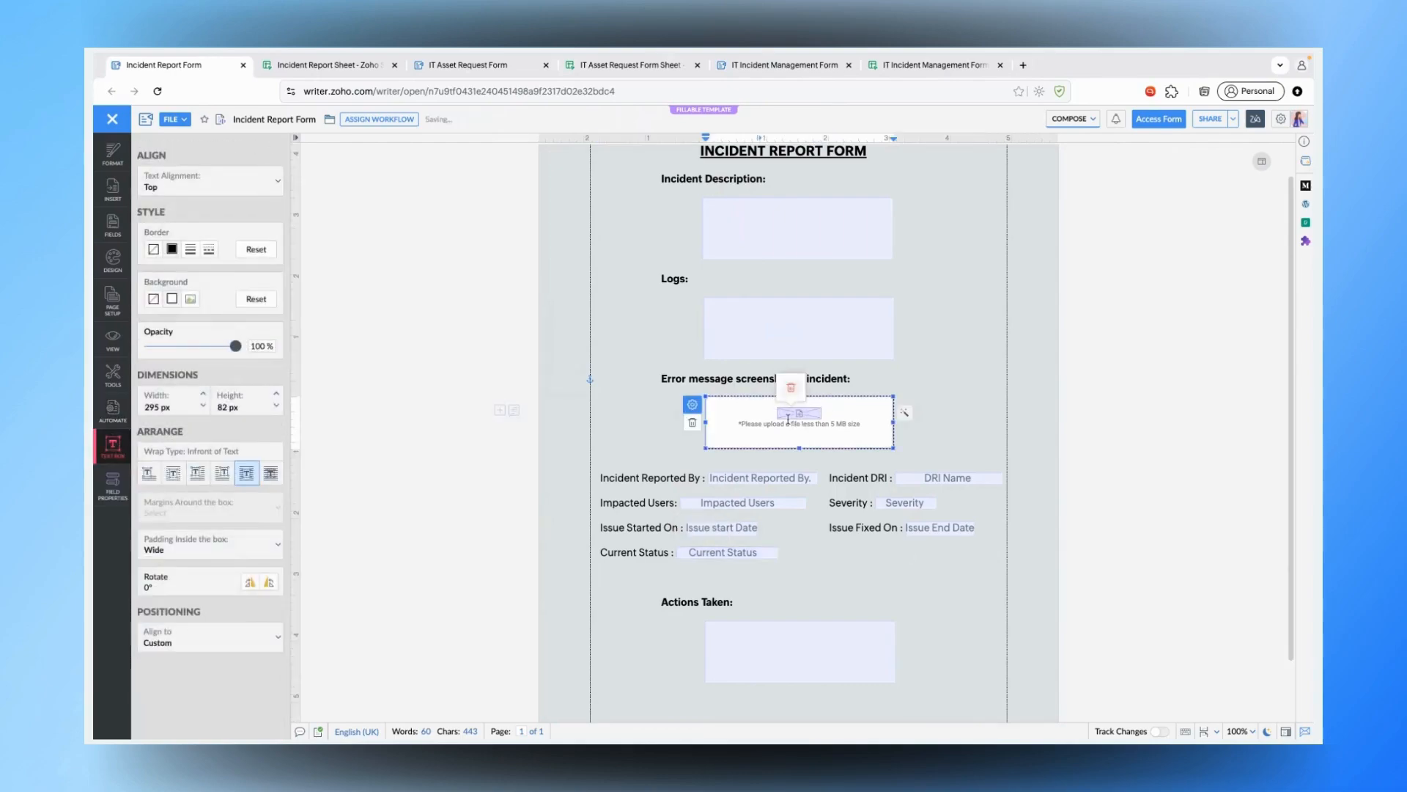
{"action": "left_click", "coordinate": [798, 419]}
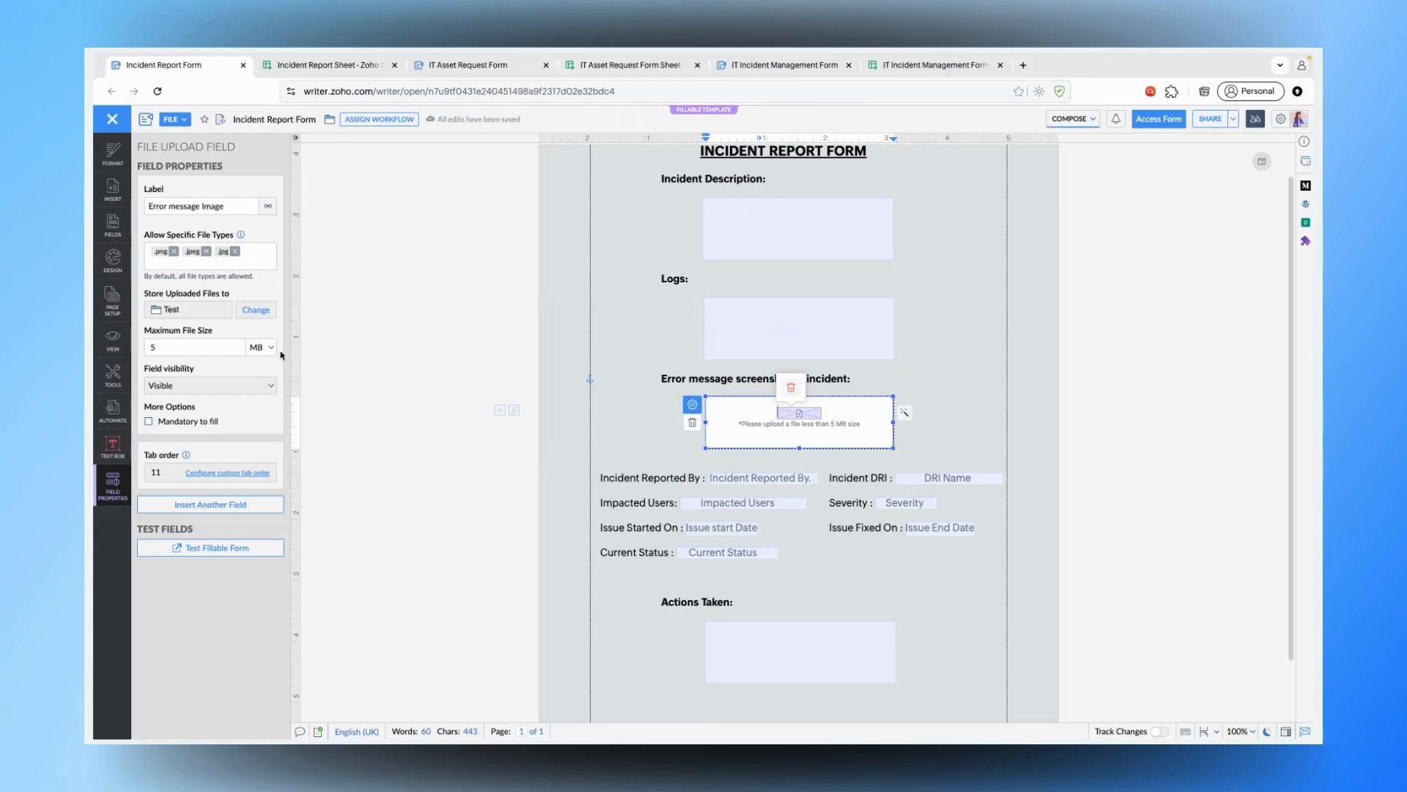
{"action": "left_click", "coordinate": [257, 310]}
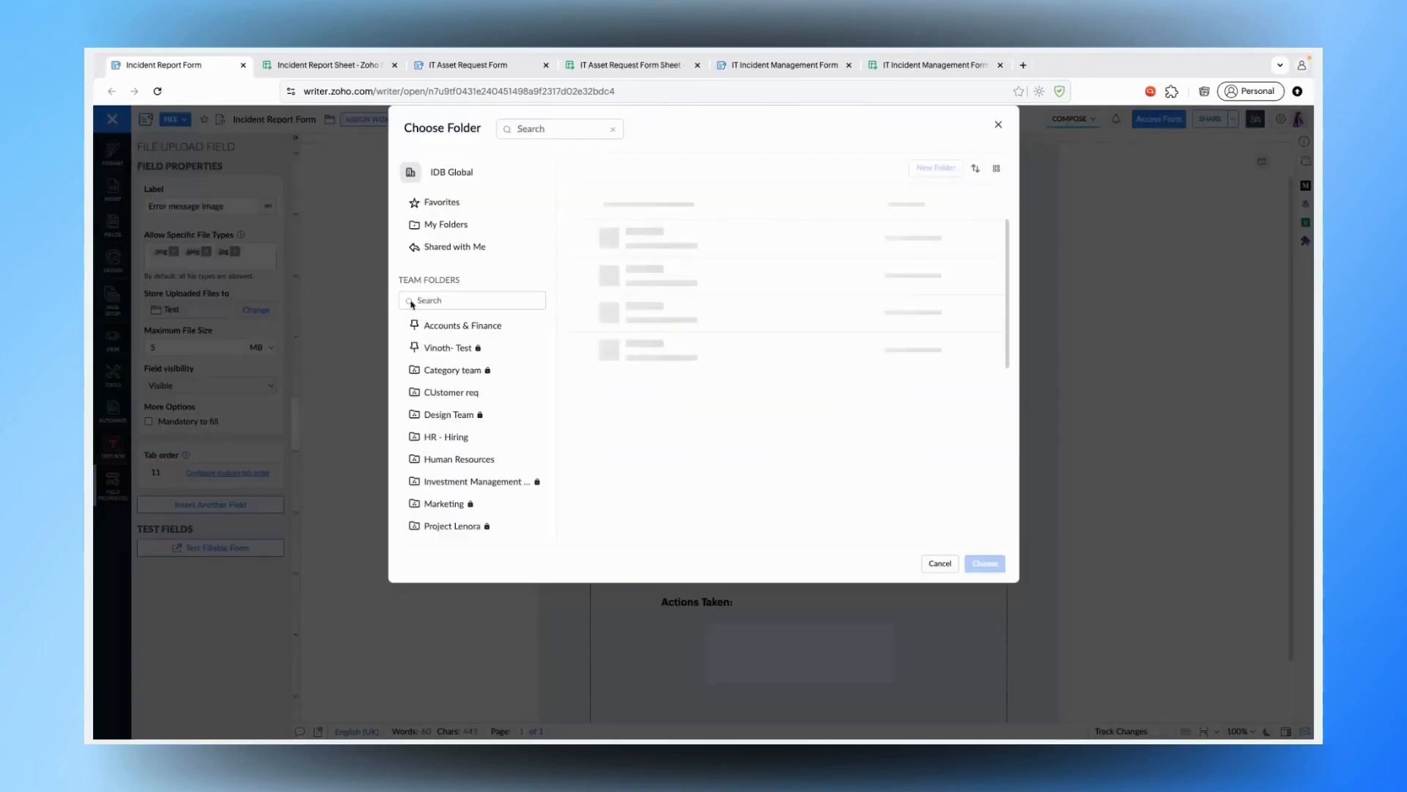
{"action": "scroll", "coordinate": [590, 337], "scroll_direction": "down", "scroll_amount": 3}
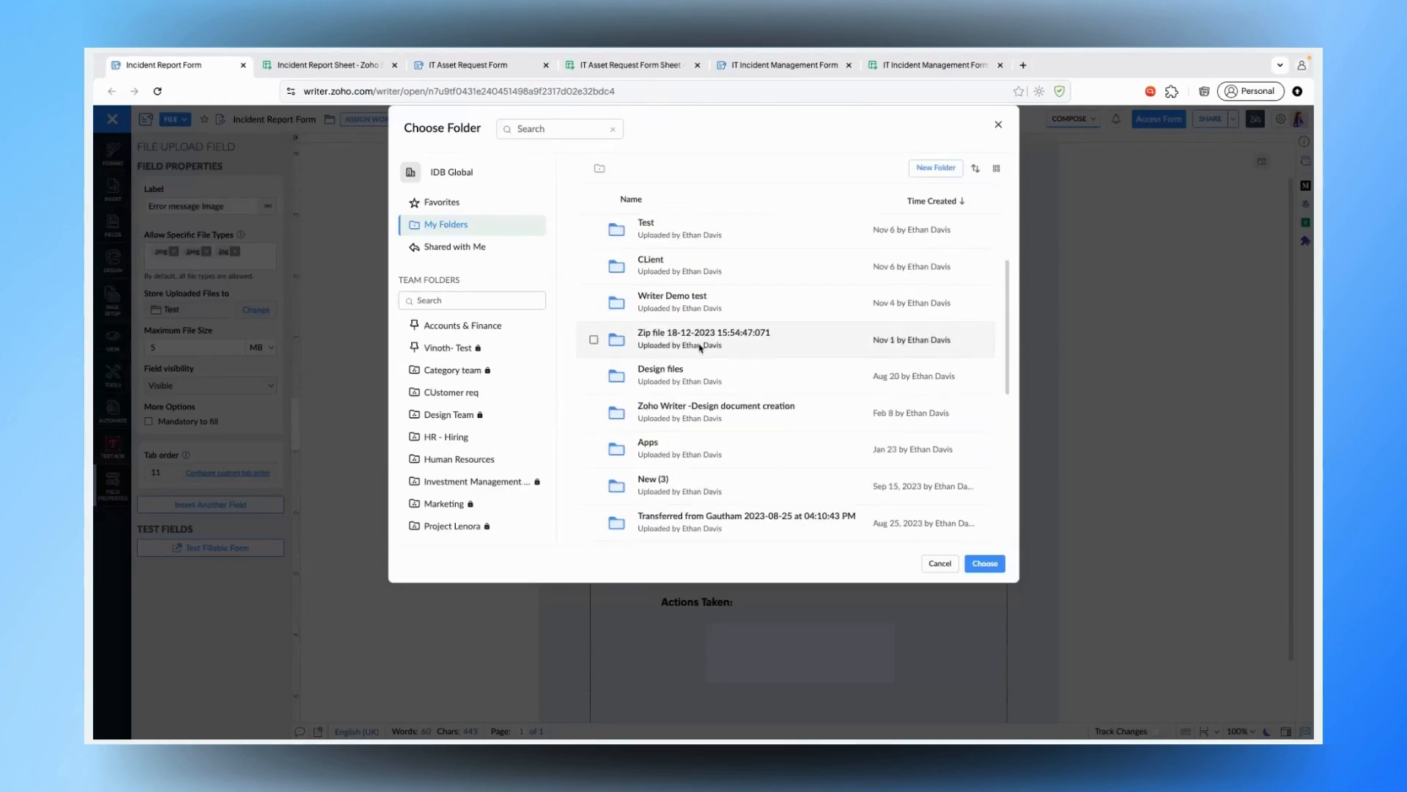
{"action": "left_click", "coordinate": [999, 127]}
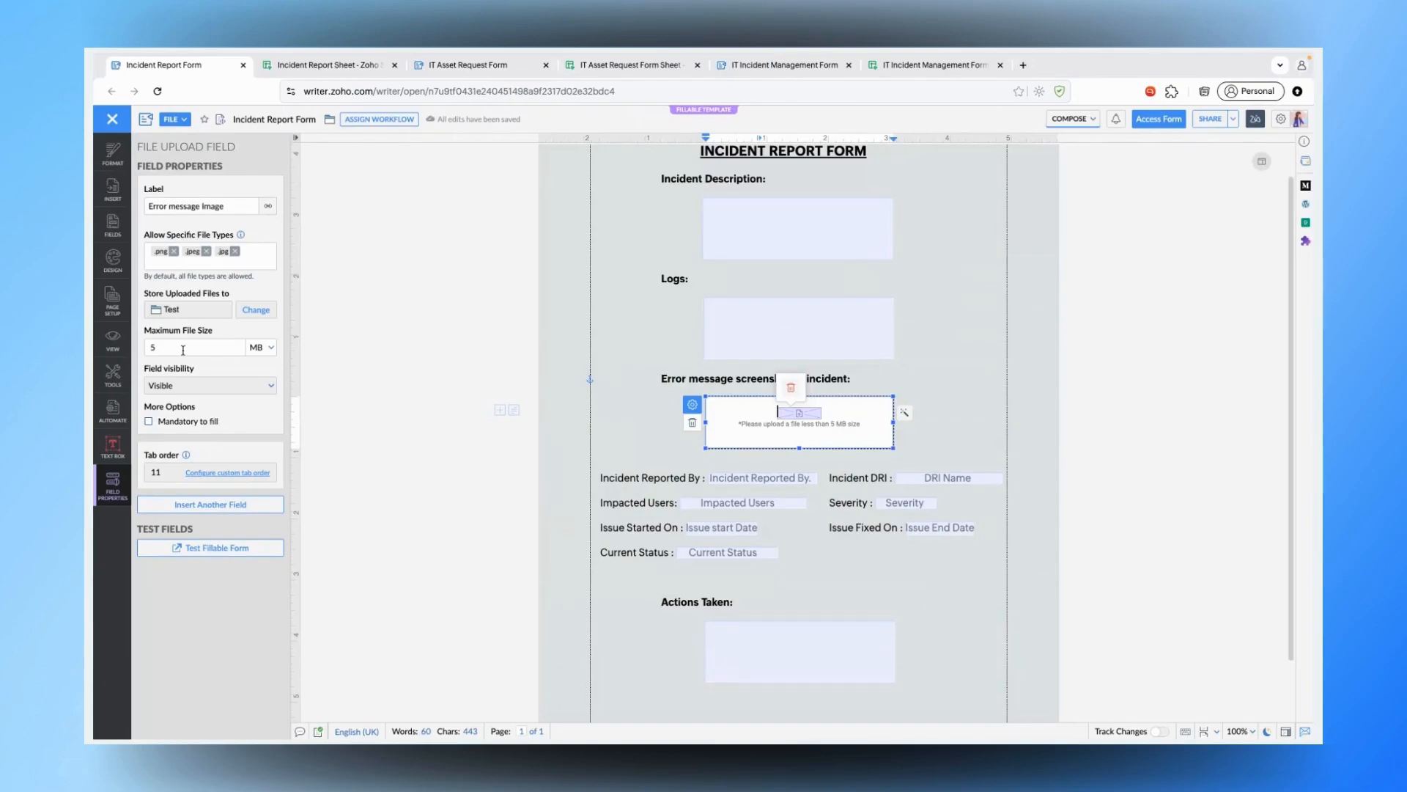
- Check the file upload field's visibility choices and its mandatory-to-fill option
{"action": "left_click", "coordinate": [220, 385]}
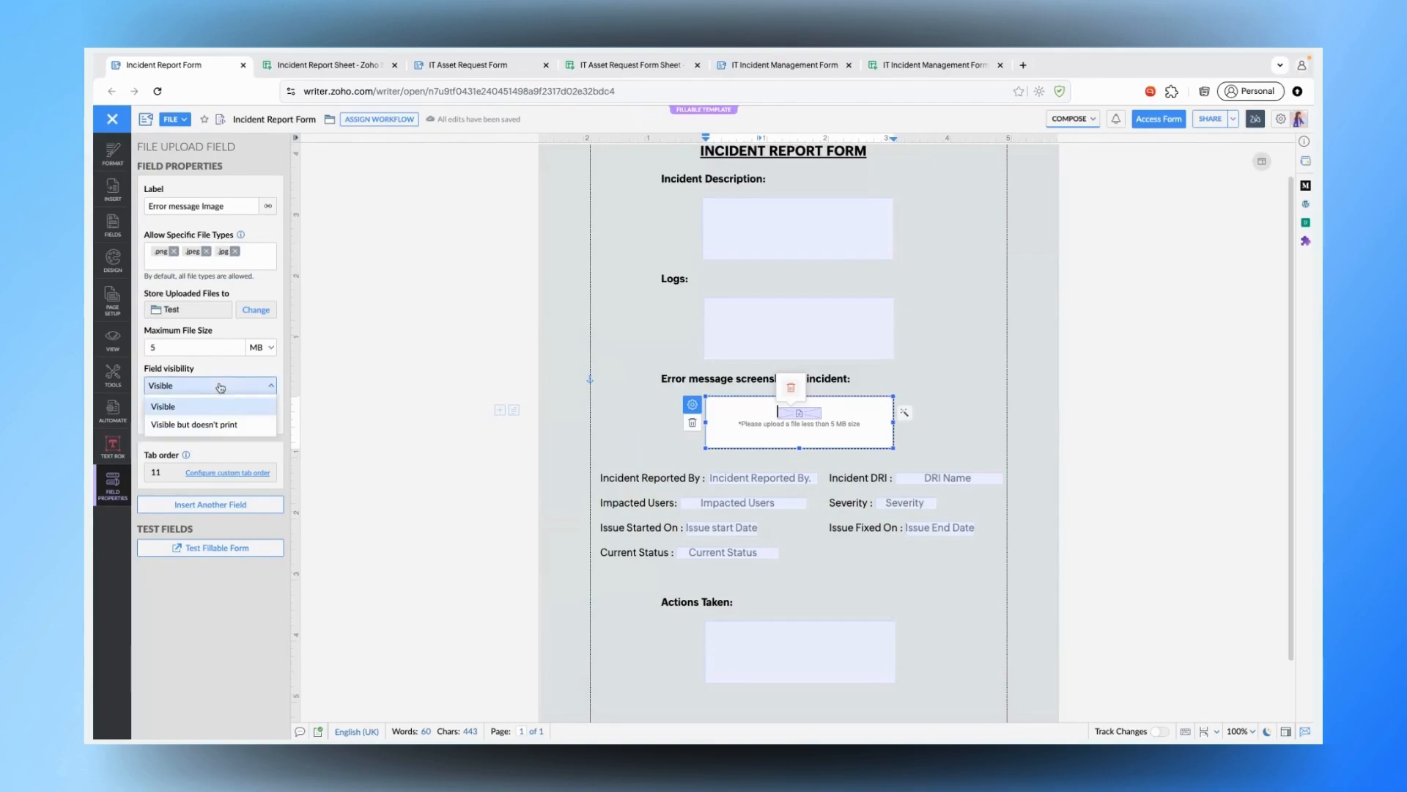
{"action": "left_click", "coordinate": [421, 472]}
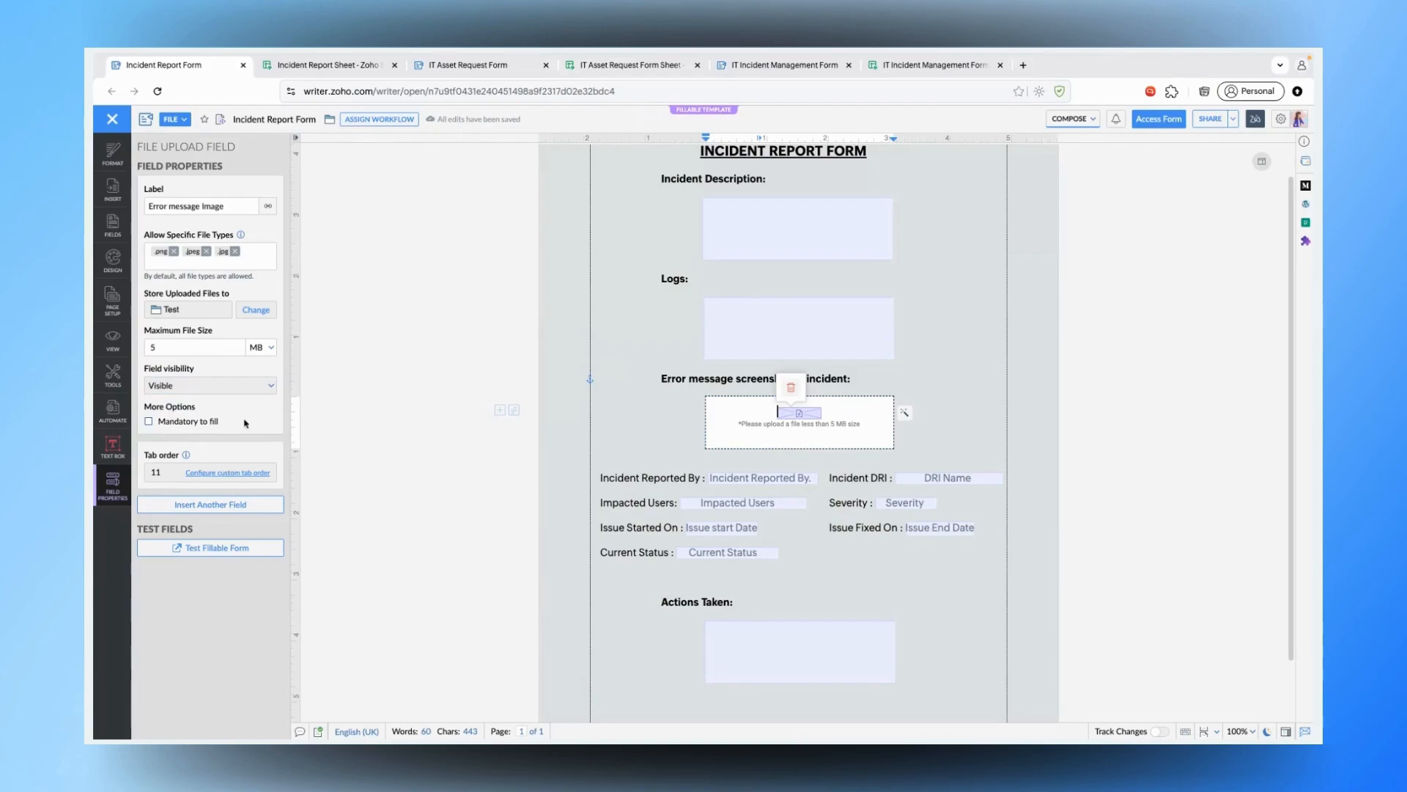
{"action": "left_click", "coordinate": [150, 422]}
- Revisit the Incident Description field and the error screenshot box, and return to the template configuration options
{"action": "scroll", "coordinate": [608, 326], "scroll_direction": "up", "scroll_amount": 1}
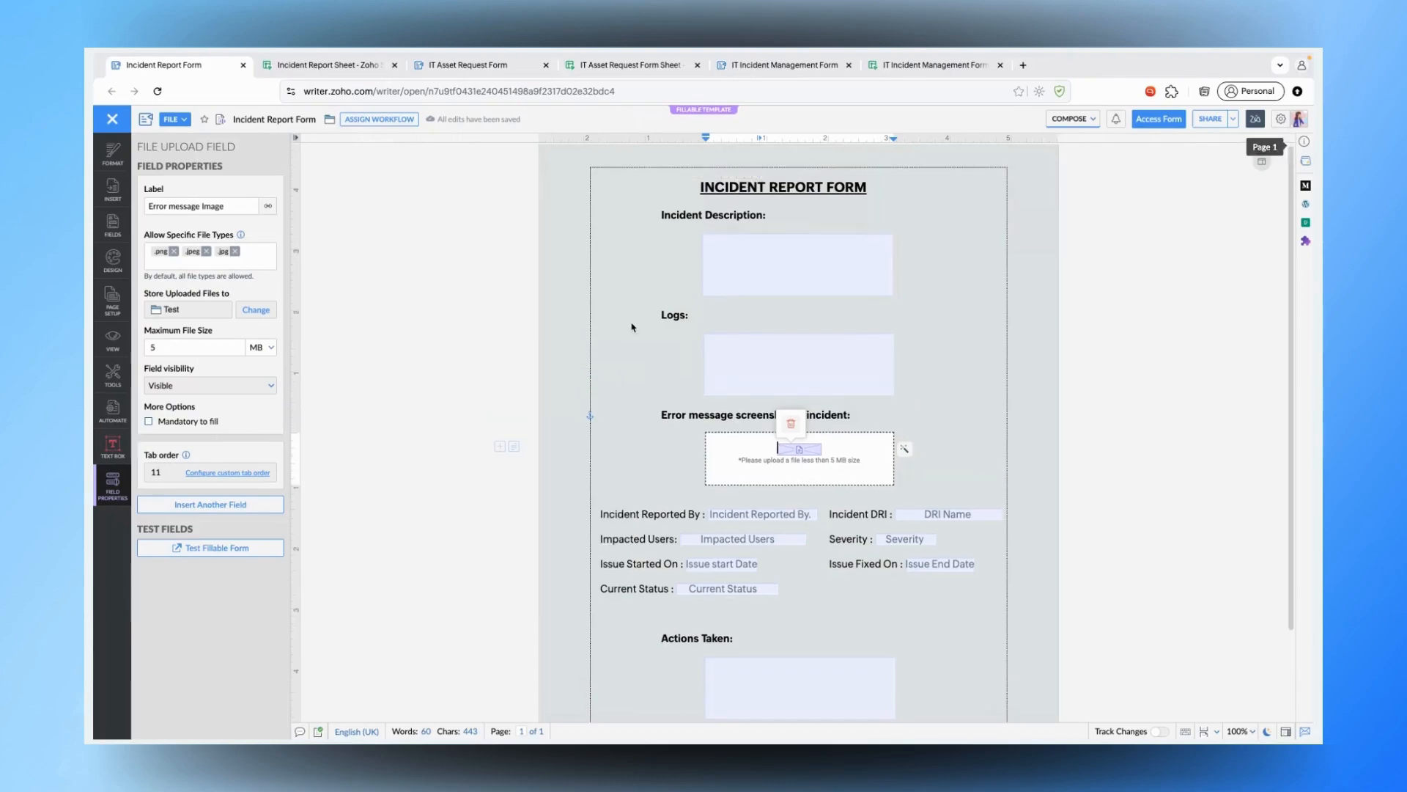
{"action": "left_click", "coordinate": [719, 280]}
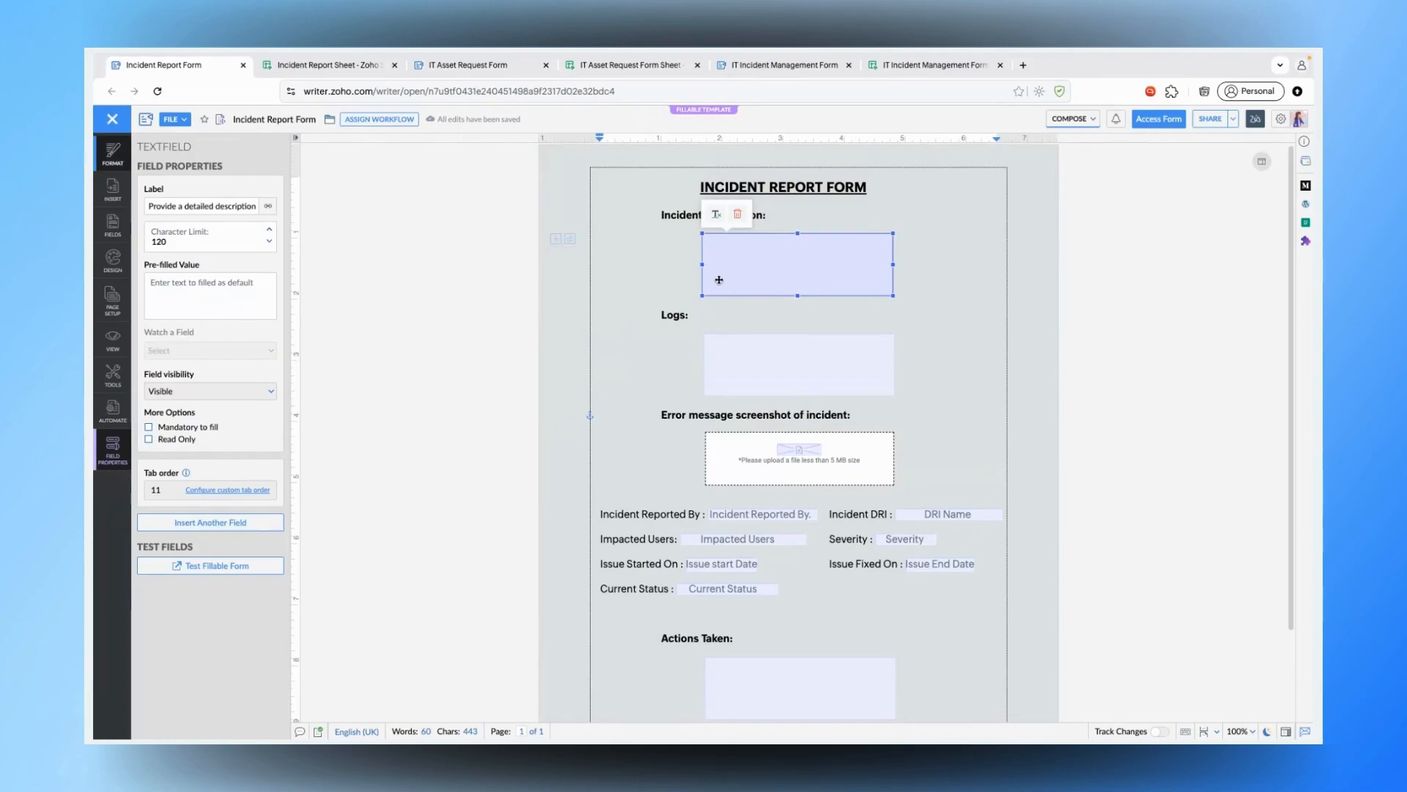
{"action": "scroll", "coordinate": [755, 338], "scroll_direction": "down", "scroll_amount": 2}
{"action": "left_click", "coordinate": [757, 336]}
{"action": "left_click", "coordinate": [749, 397]}
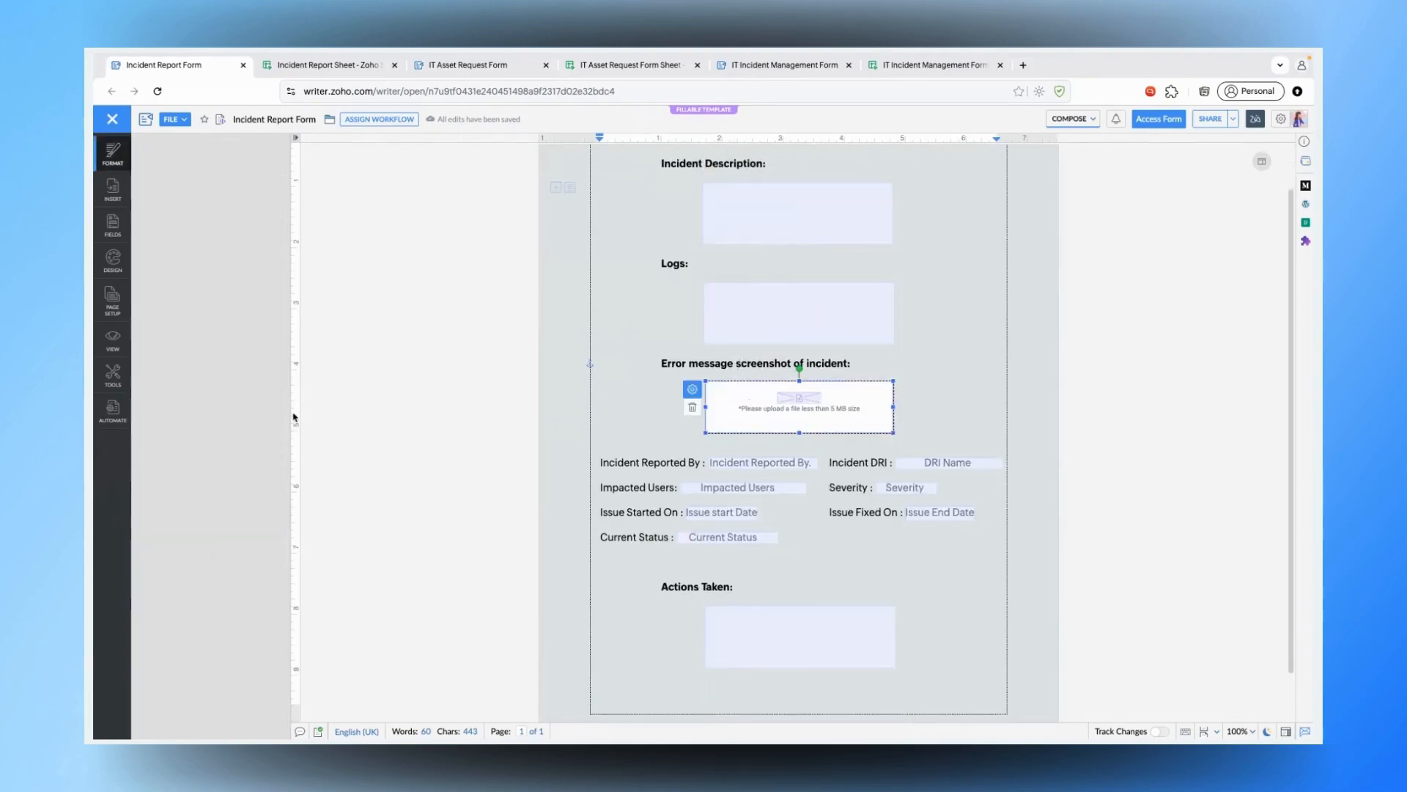
{"action": "left_click", "coordinate": [117, 412]}
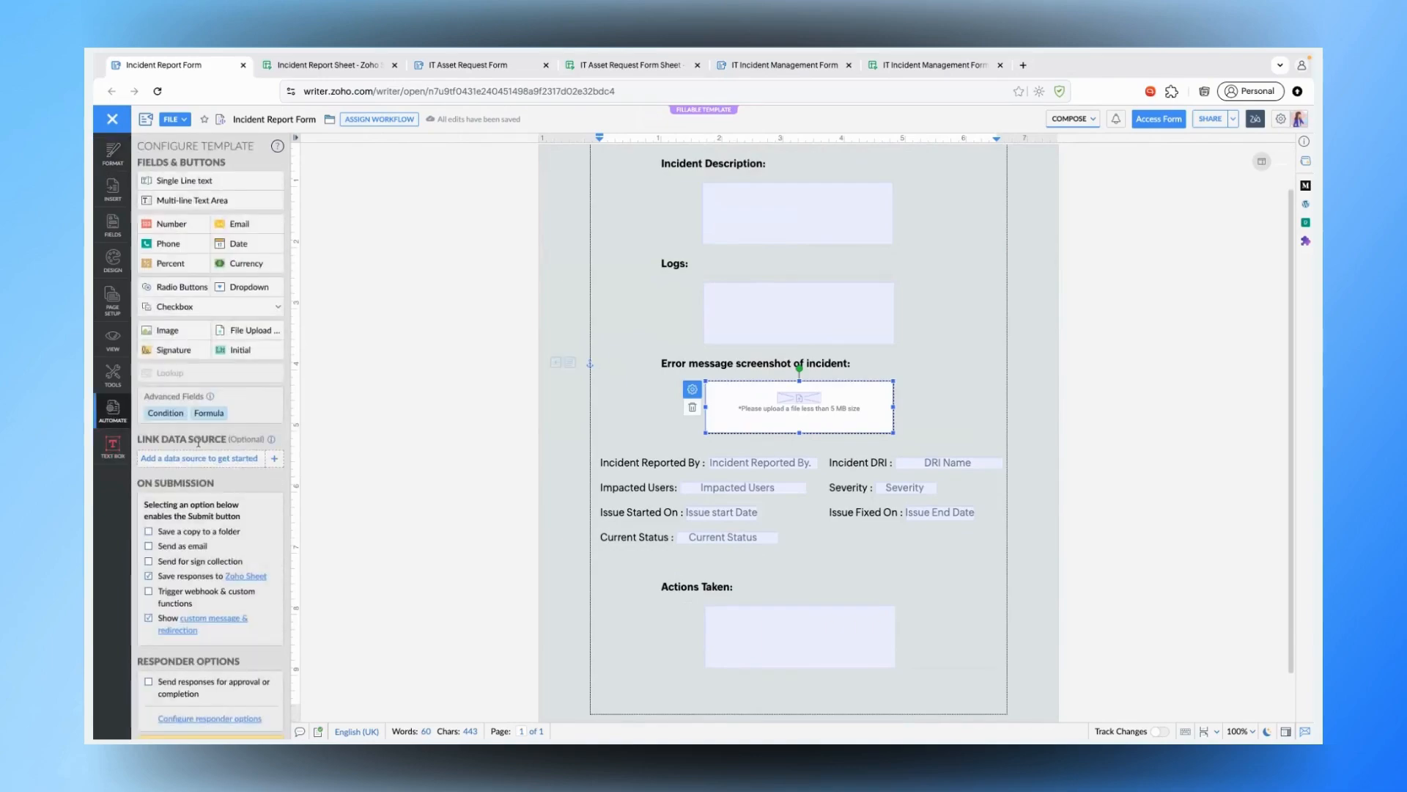
- Review the form's custom tab order starting from the Incident Reported By field, close it and restore the editing sidebar
{"action": "left_click", "coordinate": [741, 464]}
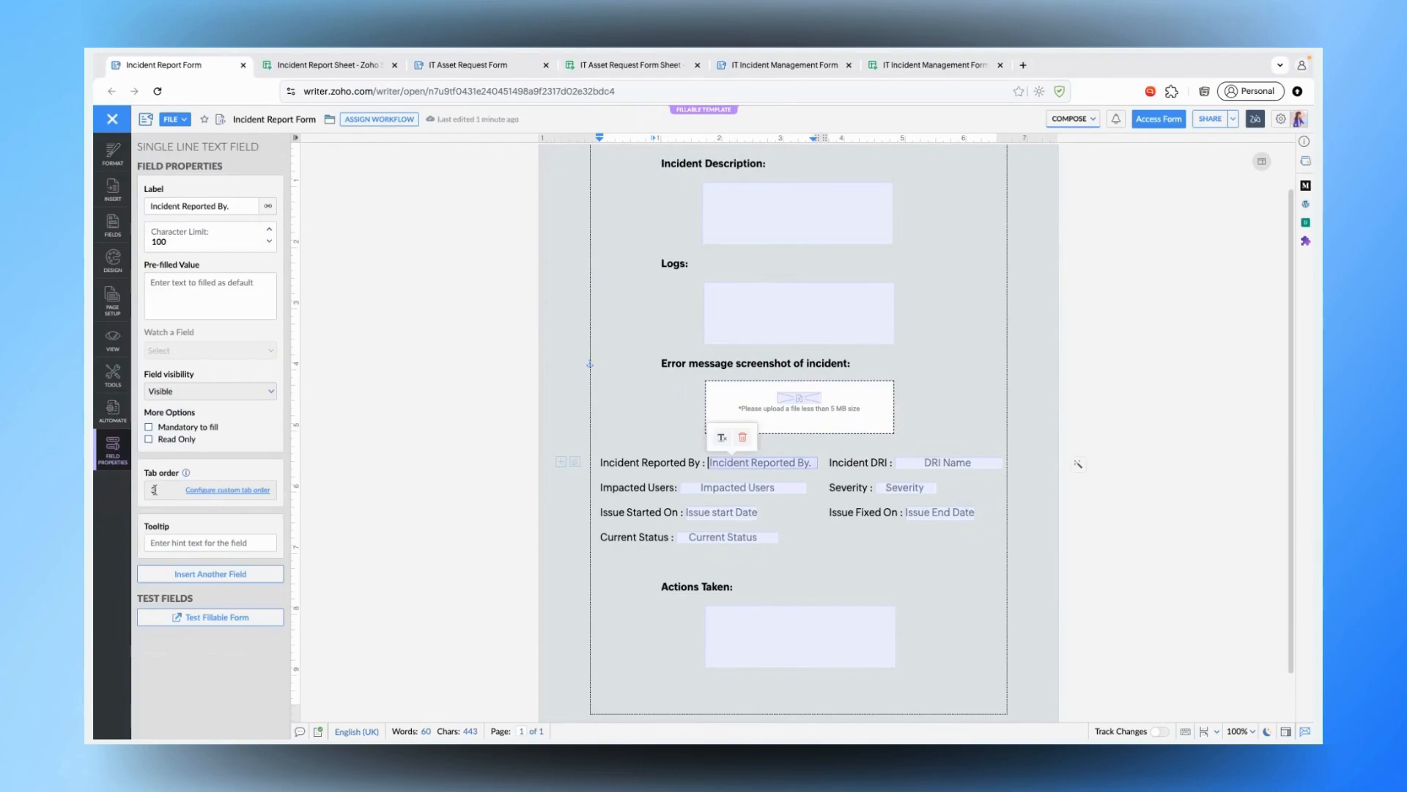
{"action": "left_click", "coordinate": [228, 491]}
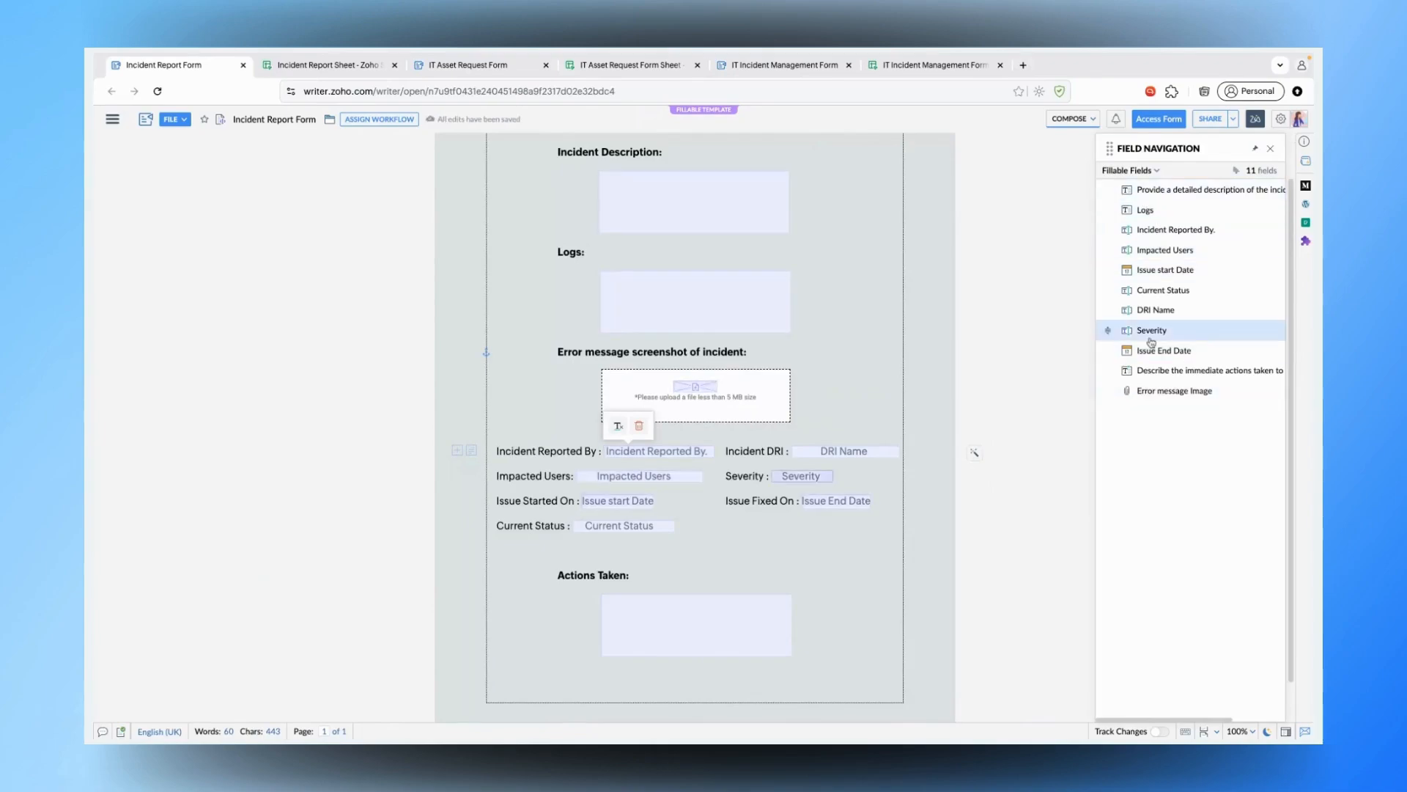
{"action": "left_click", "coordinate": [1271, 149]}
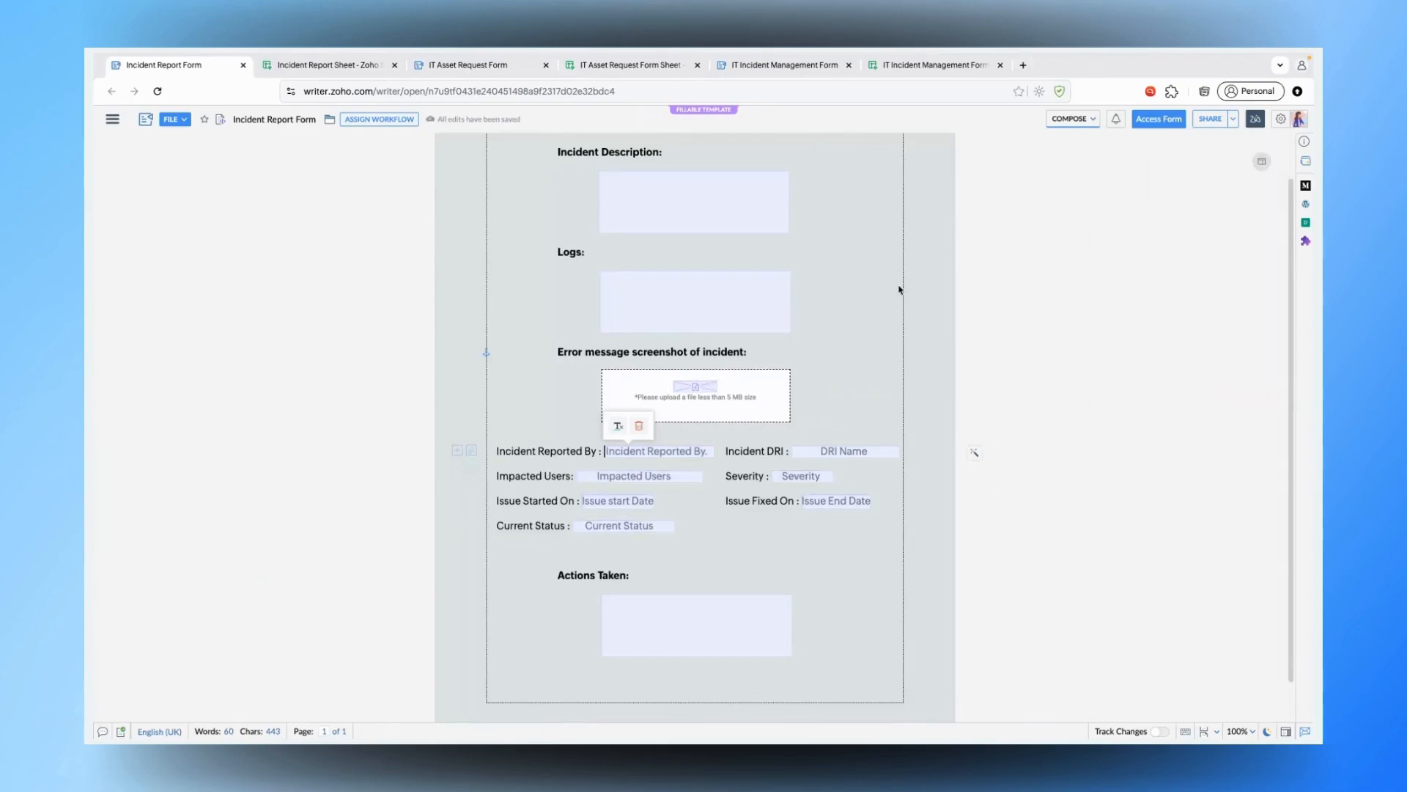
{"action": "left_click", "coordinate": [117, 122]}
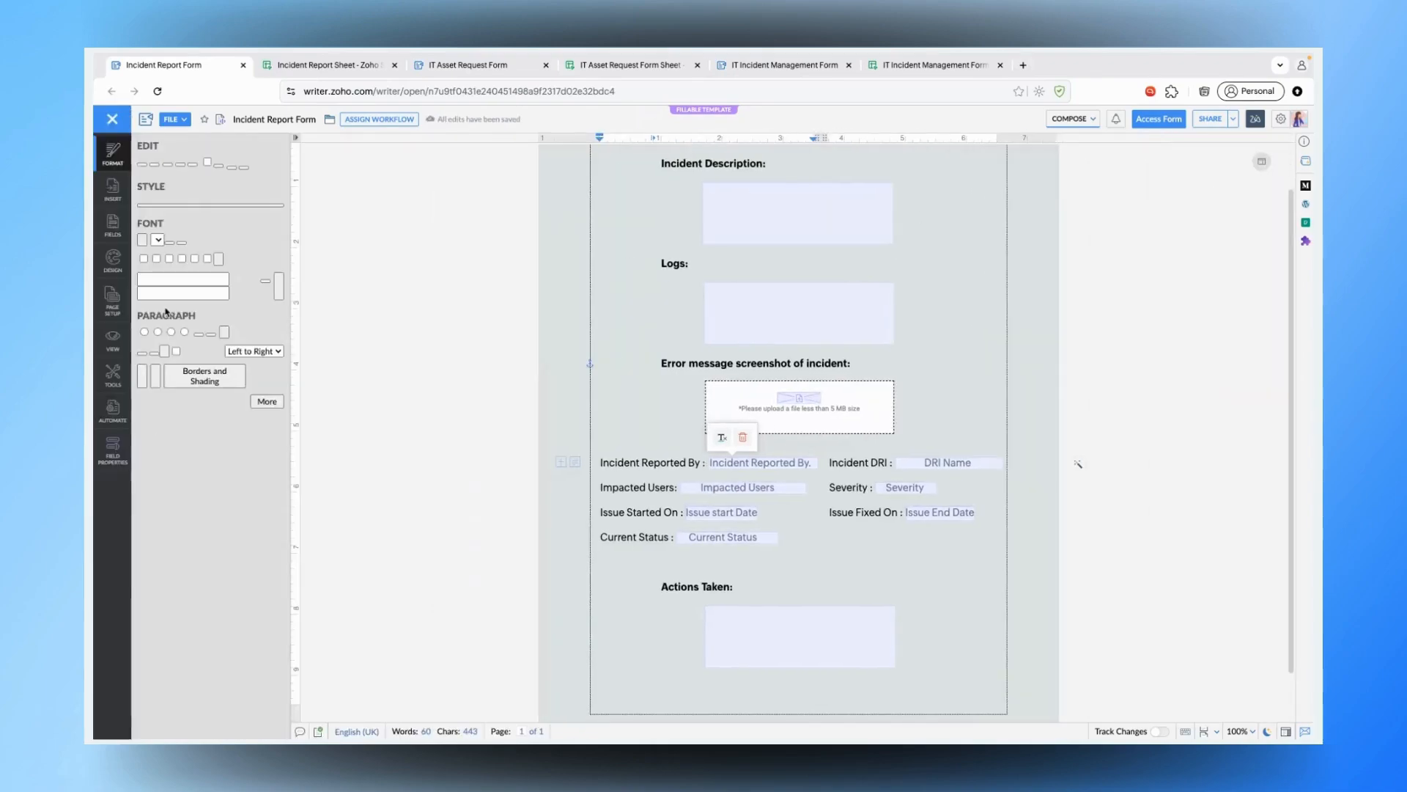
- Review the template's submission and responder options in the automation settings
{"action": "left_click", "coordinate": [111, 406]}
{"action": "scroll", "coordinate": [163, 441], "scroll_direction": "down", "scroll_amount": 2}
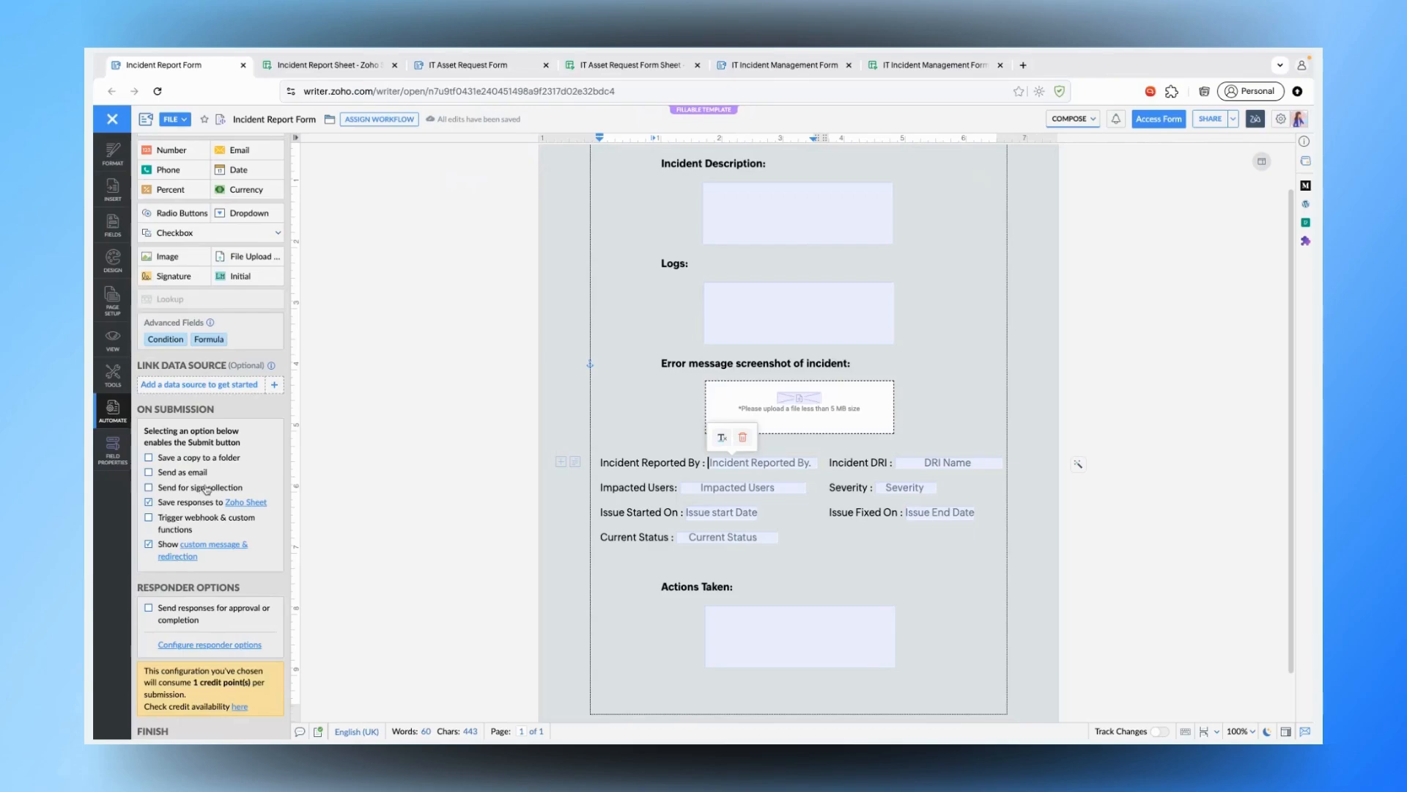
{"action": "scroll", "coordinate": [206, 539], "scroll_direction": "down", "scroll_amount": 1}
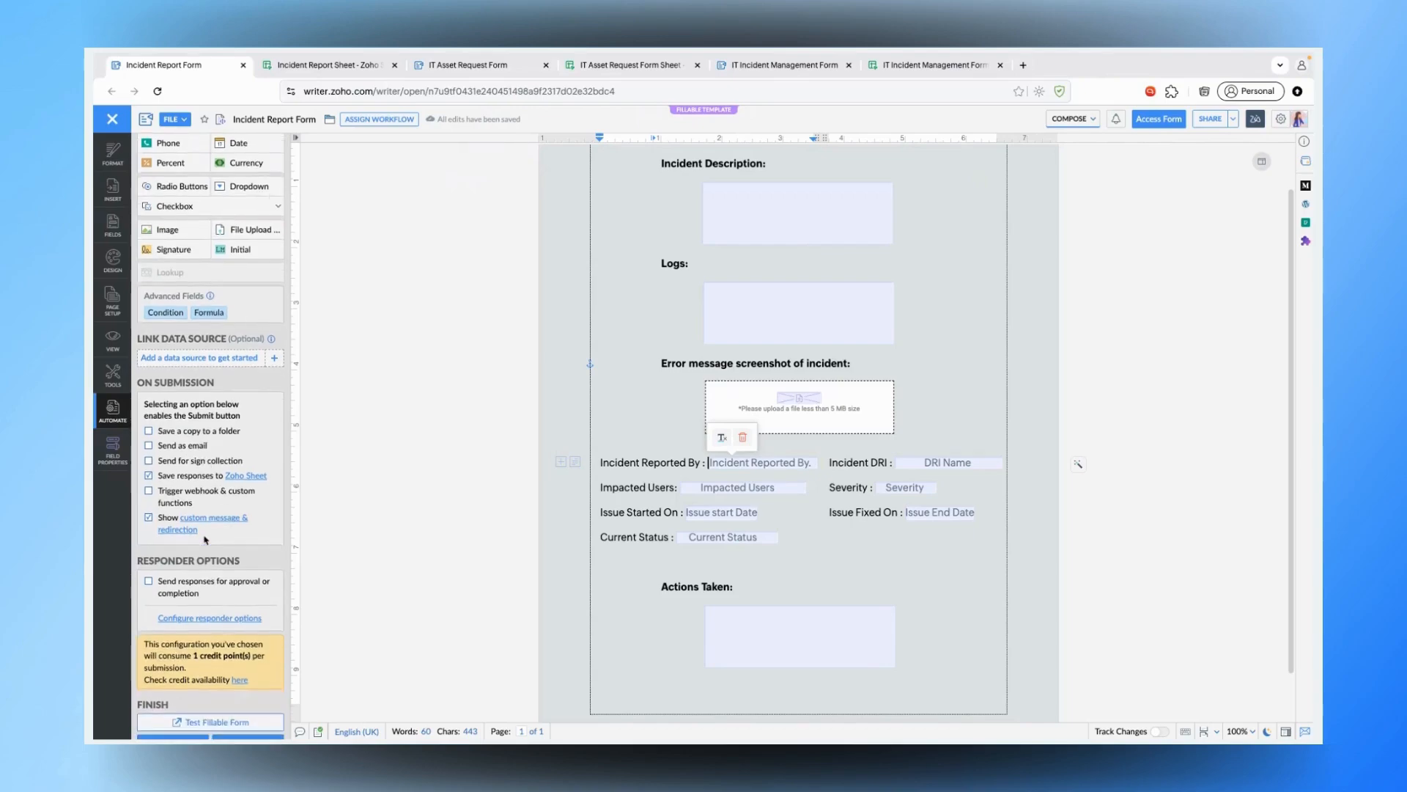
{"action": "scroll", "coordinate": [206, 539], "scroll_direction": "up", "scroll_amount": 1}
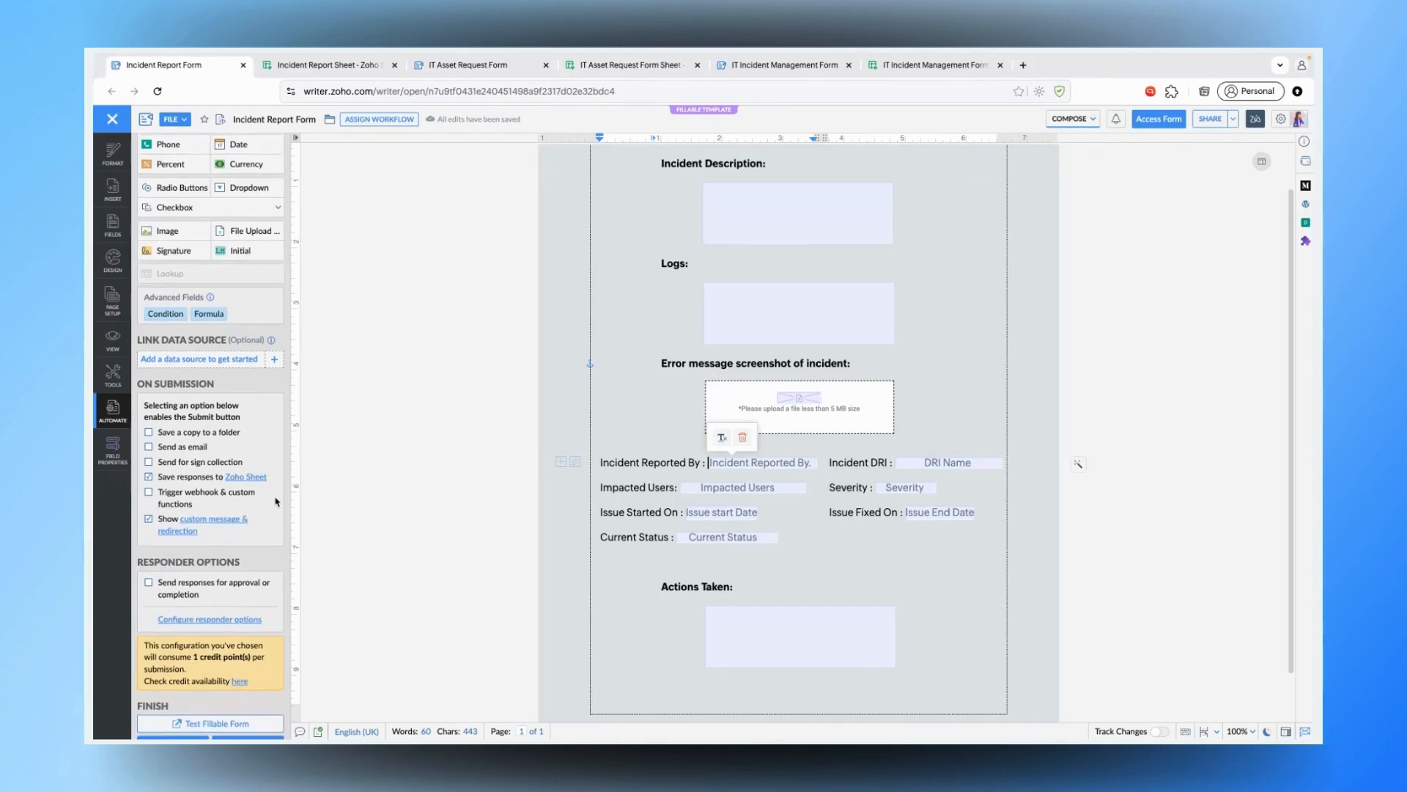
- Inspect the columns and sample response in the linked Incident Report Sheet, and return to the form template
{"action": "left_click", "coordinate": [355, 67]}
{"action": "scroll", "coordinate": [318, 246], "scroll_direction": "right", "scroll_amount": 5}
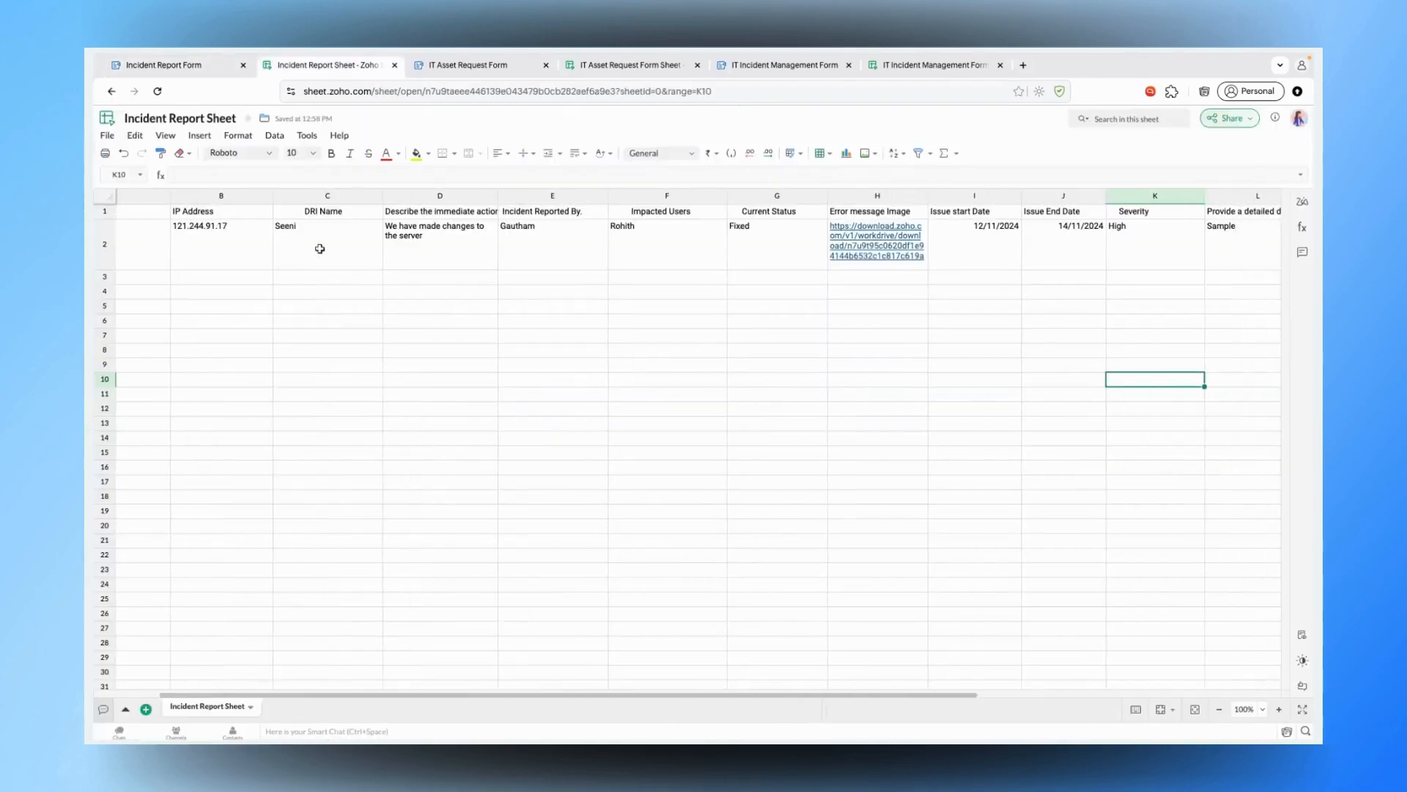
{"action": "scroll", "coordinate": [319, 248], "scroll_direction": "right", "scroll_amount": 2}
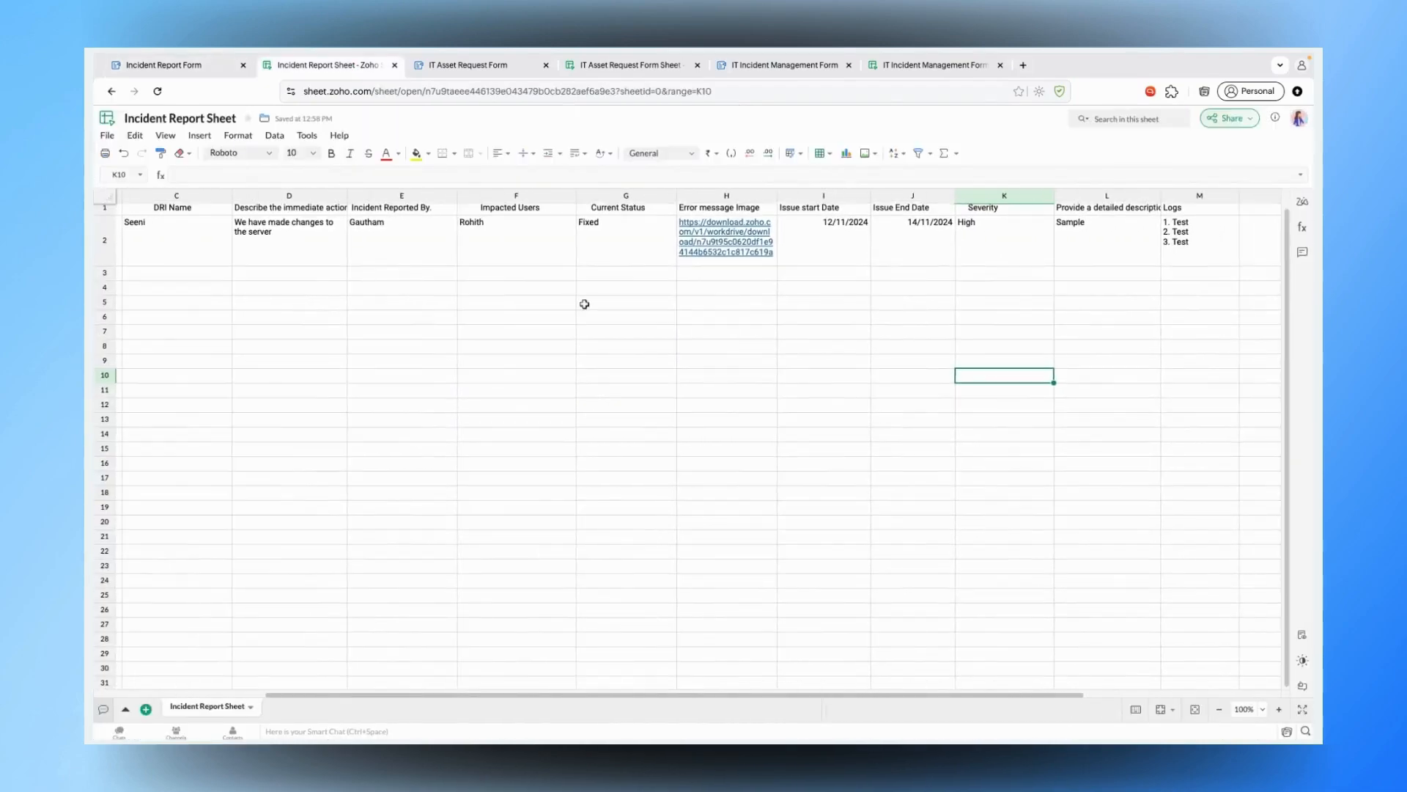
{"action": "scroll", "coordinate": [584, 304], "scroll_direction": "left", "scroll_amount": 7}
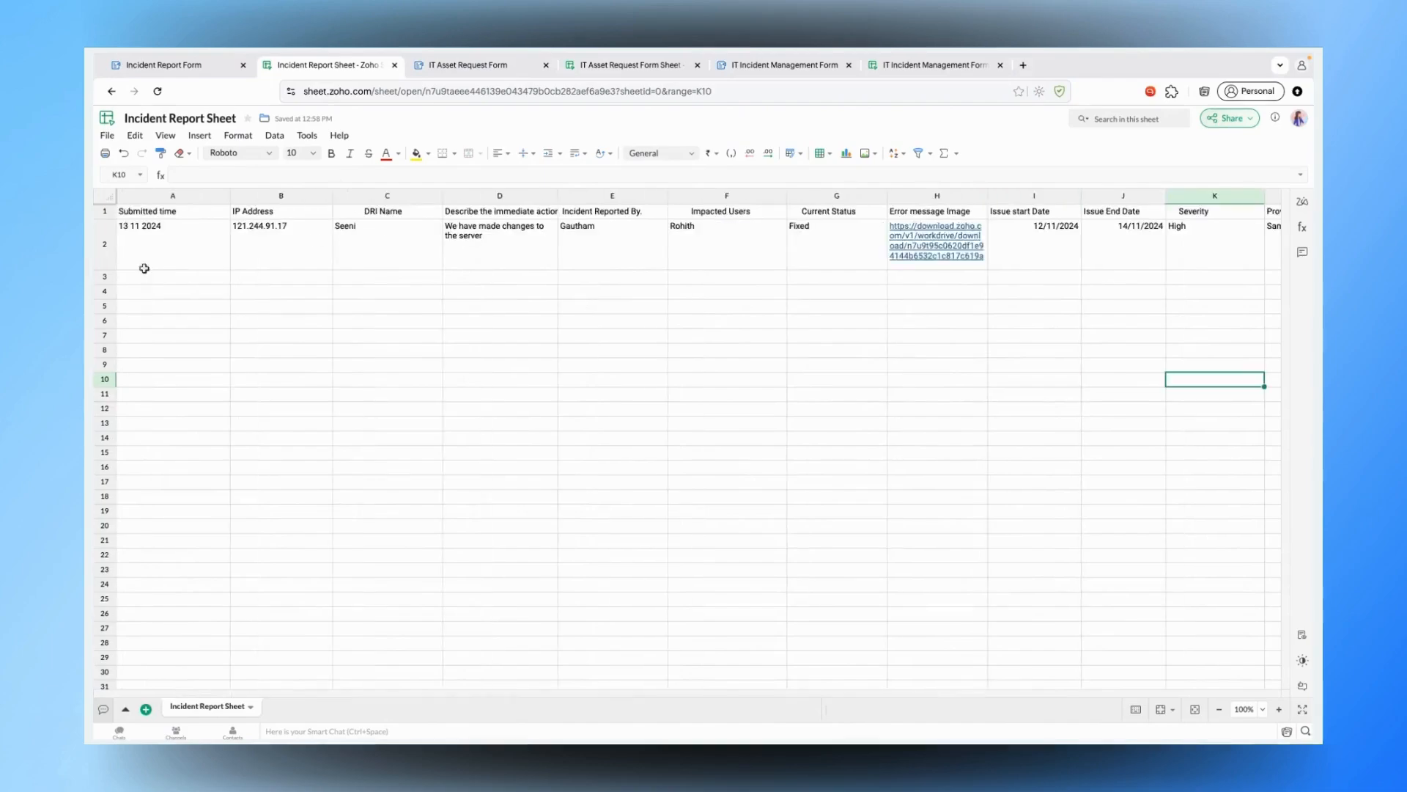
{"action": "left_click", "coordinate": [194, 68]}
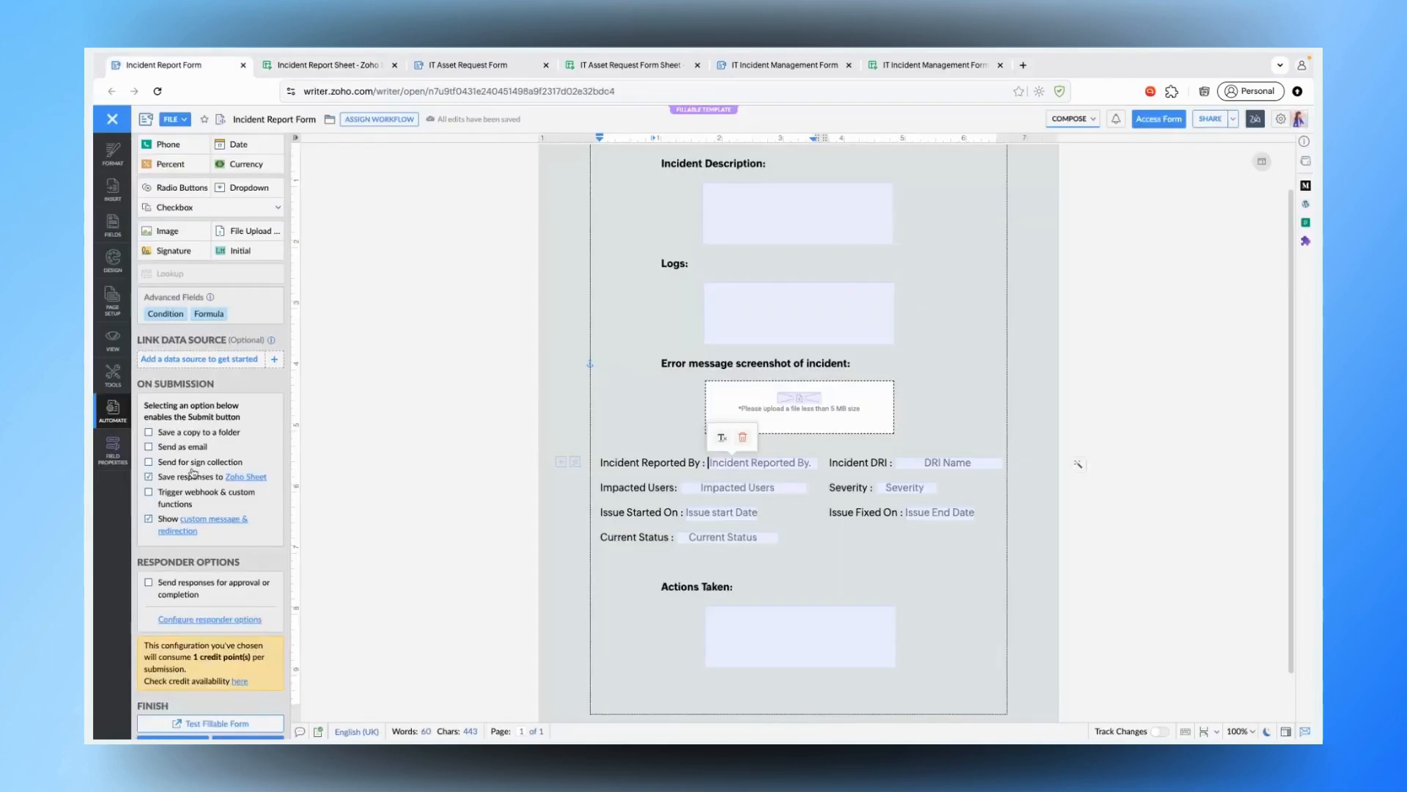
- Review the form's custom success message and redirection settings, and close them without changing anything
{"action": "scroll", "coordinate": [193, 485], "scroll_direction": "down", "scroll_amount": 3}
{"action": "scroll", "coordinate": [194, 486], "scroll_direction": "down", "scroll_amount": 1}
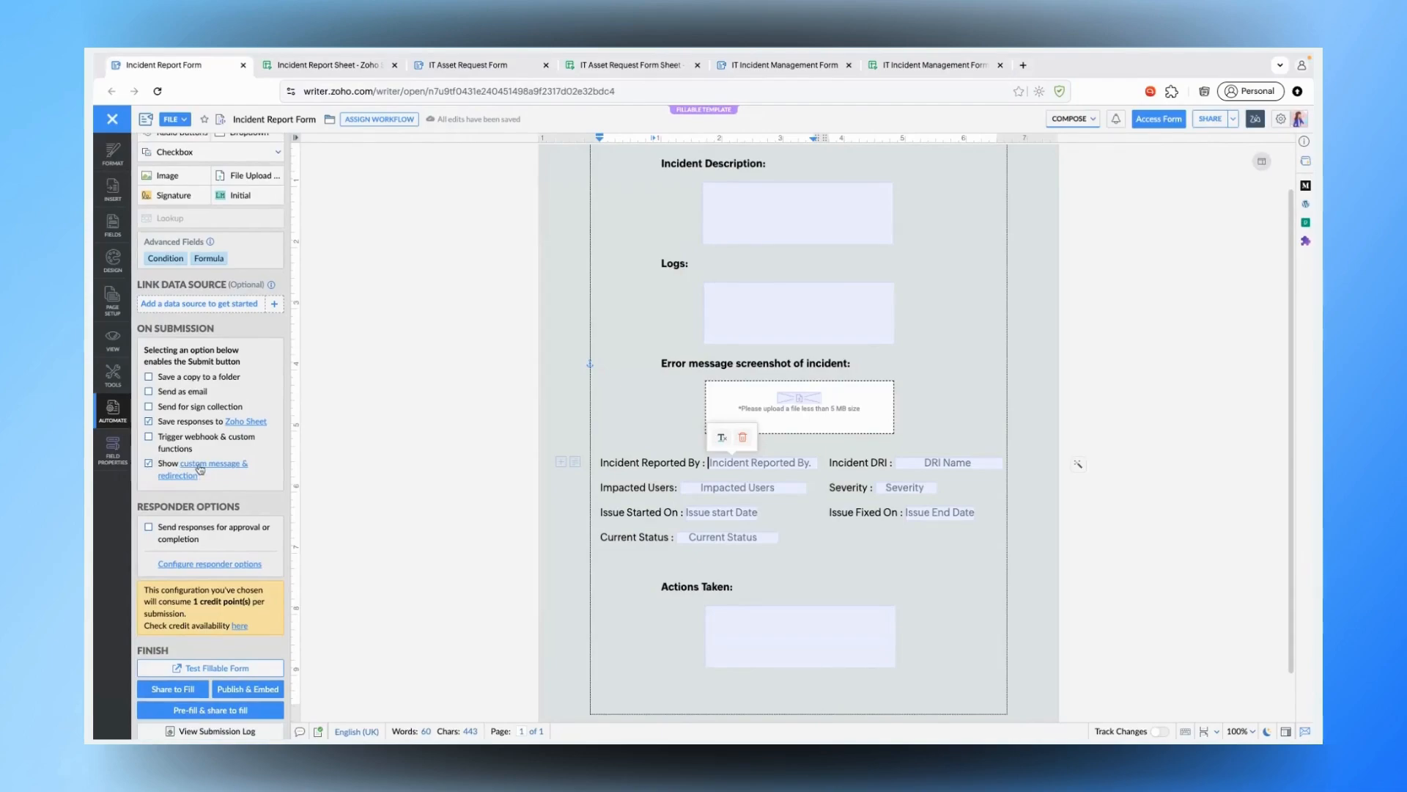
{"action": "left_click", "coordinate": [200, 469]}
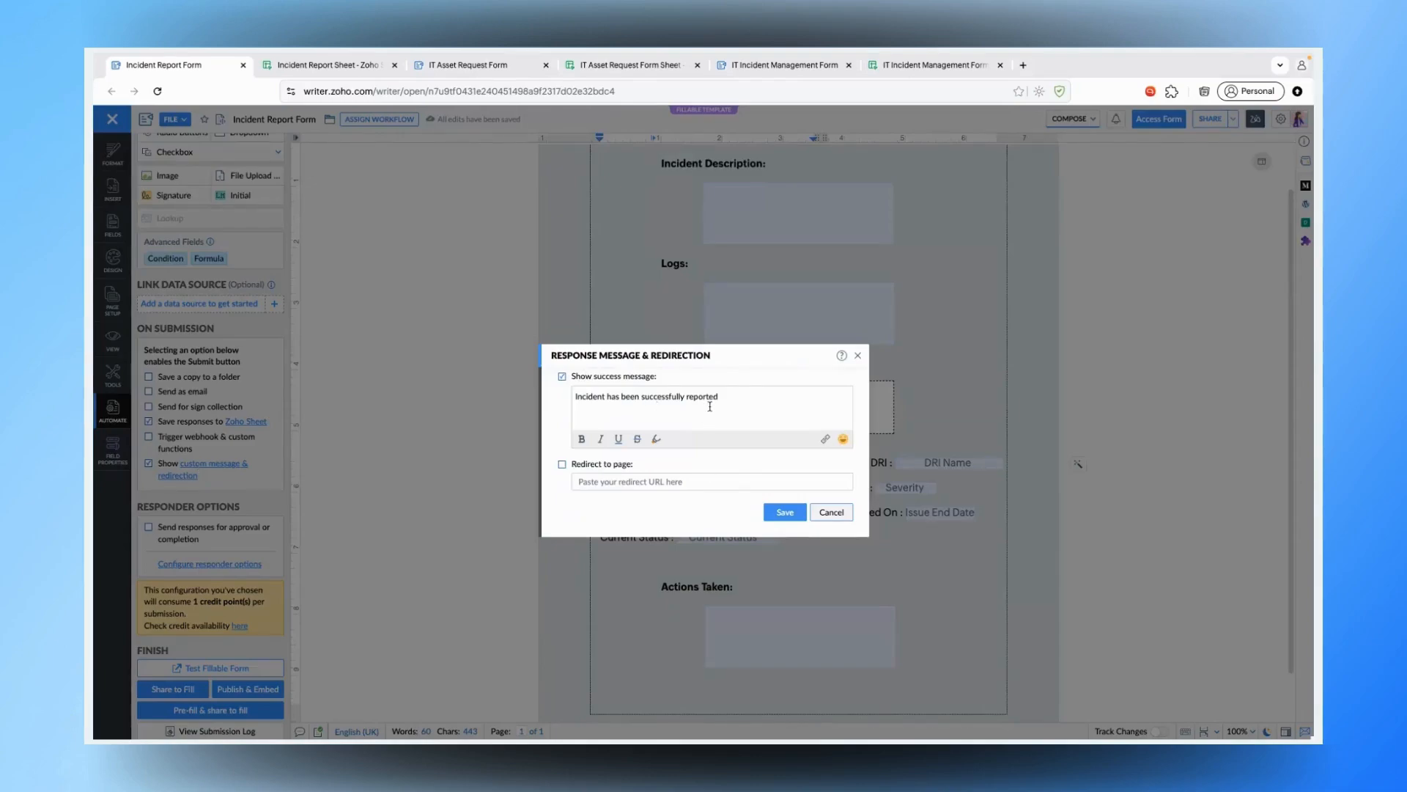
{"action": "left_click", "coordinate": [831, 514]}
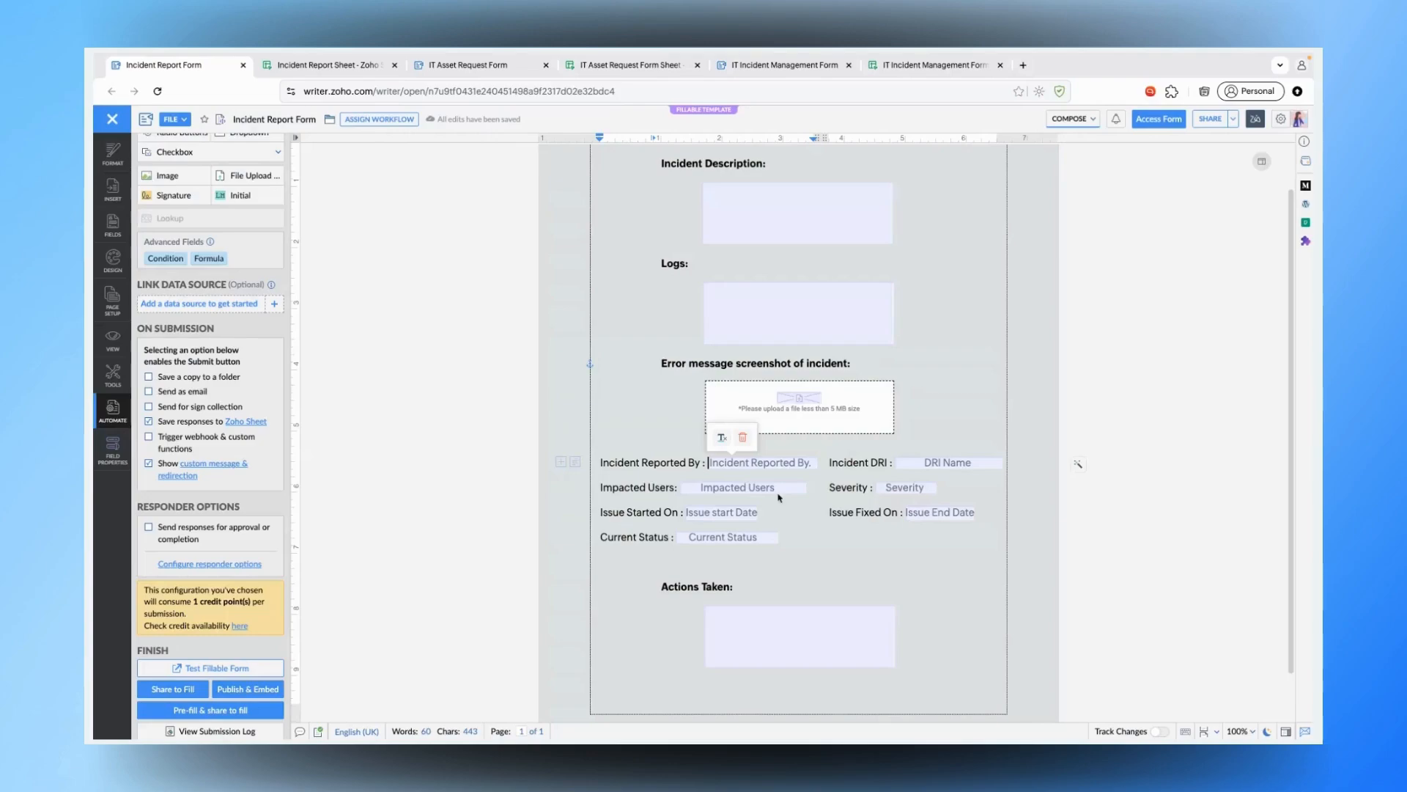
- Look over the sharing options and the publish settings for the form, and close them without publishing
{"action": "scroll", "coordinate": [241, 534], "scroll_direction": "down", "scroll_amount": 1}
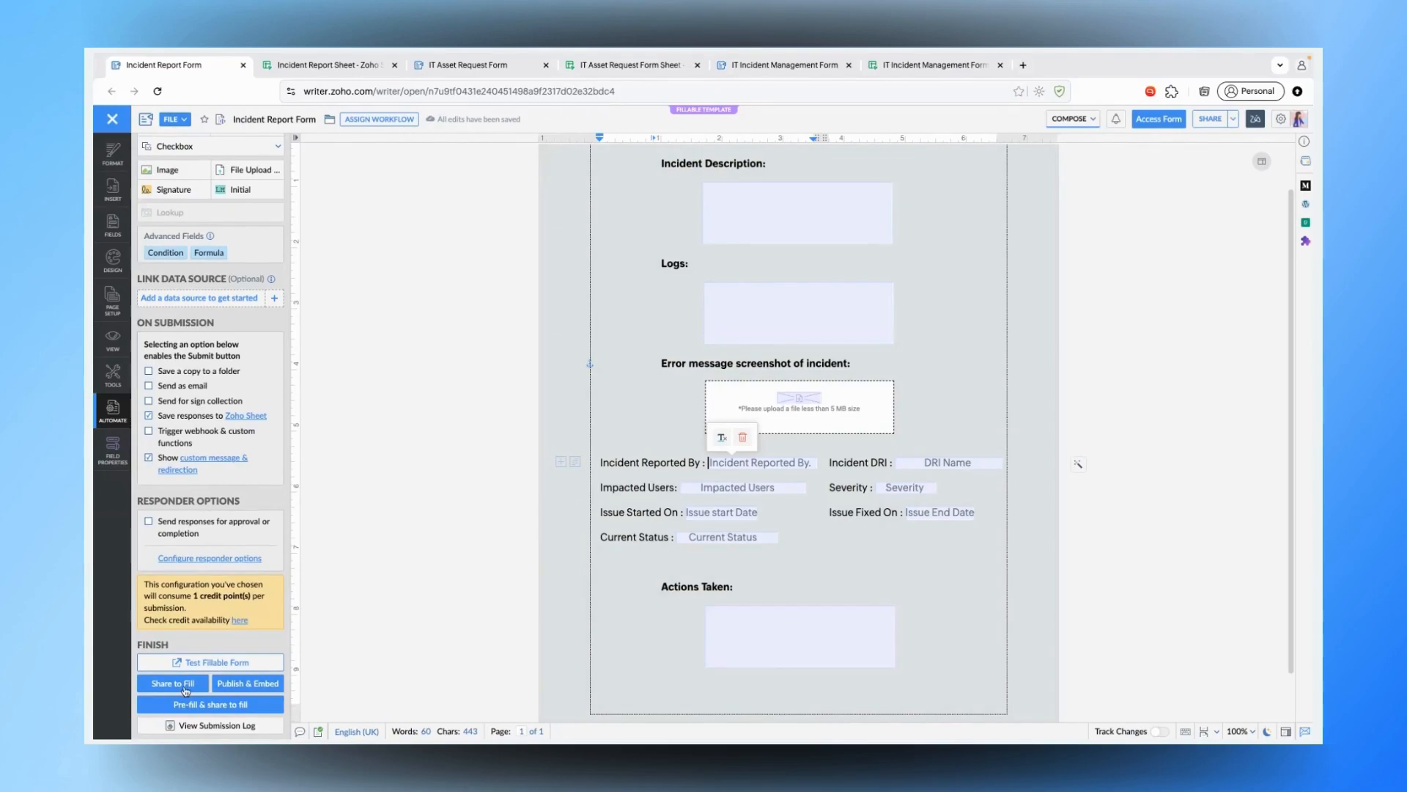
{"action": "scroll", "coordinate": [606, 492], "scroll_direction": "up", "scroll_amount": 1}
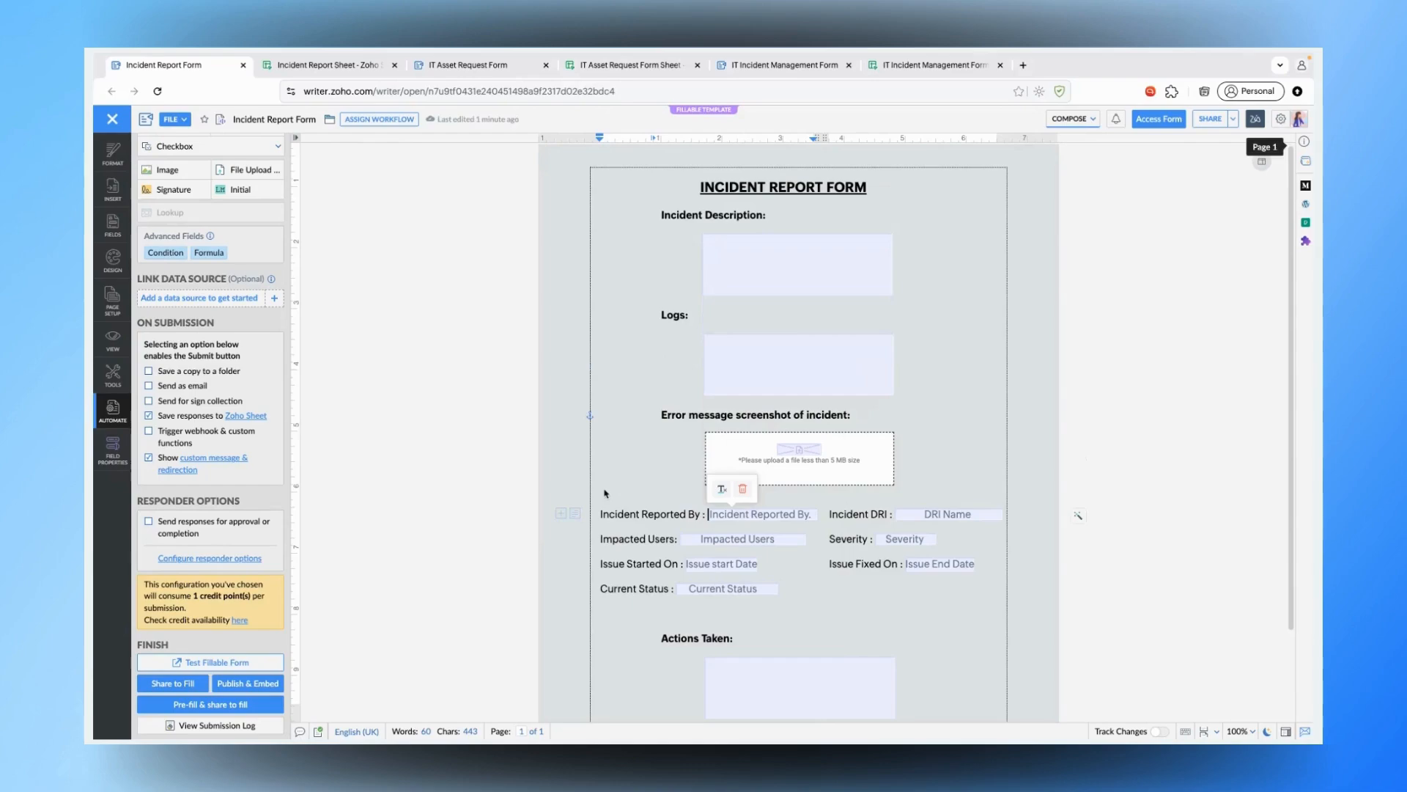
{"action": "left_click", "coordinate": [260, 690]}
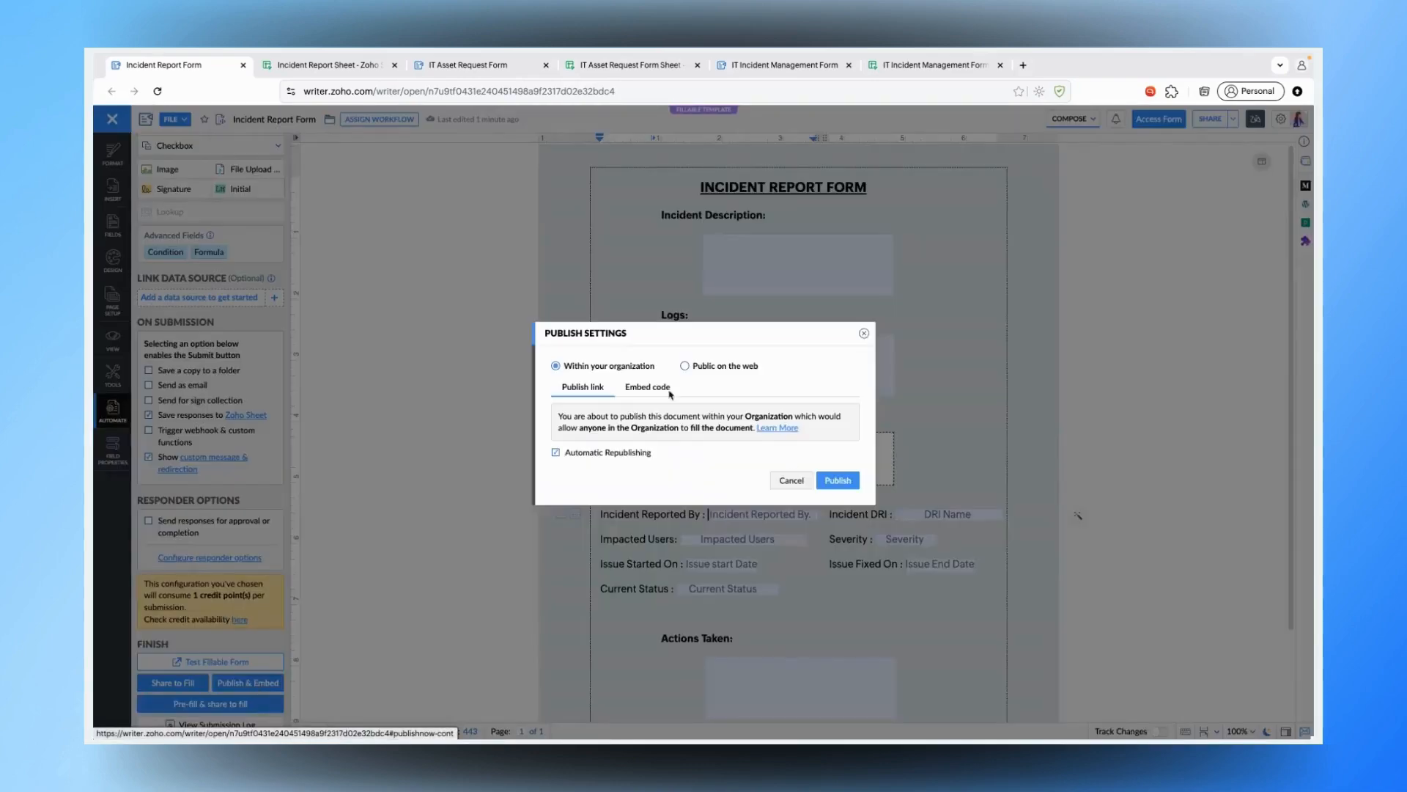
{"action": "left_click", "coordinate": [792, 482]}
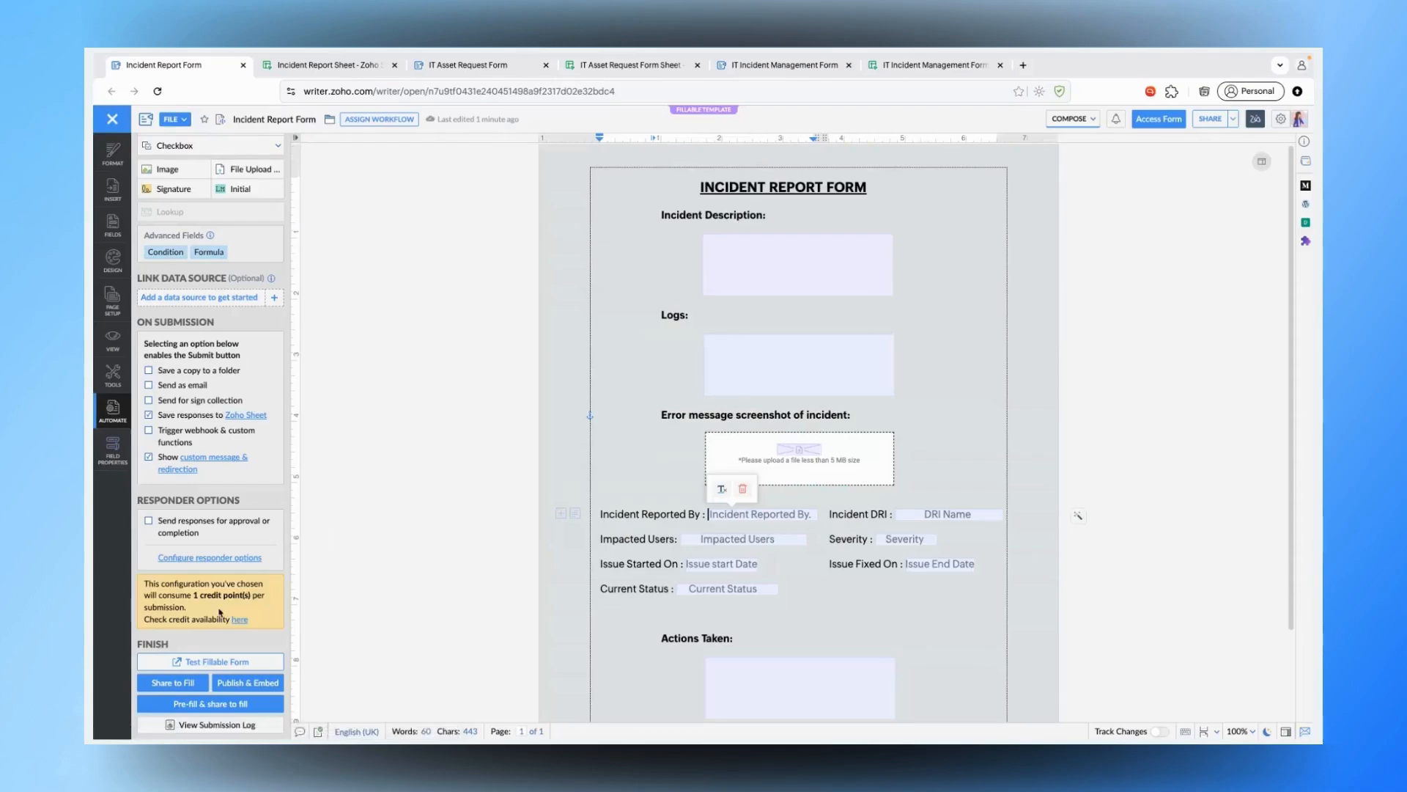
- Open the form for filling and enter "Incident on network" as the incident description
{"action": "left_click", "coordinate": [1161, 119]}
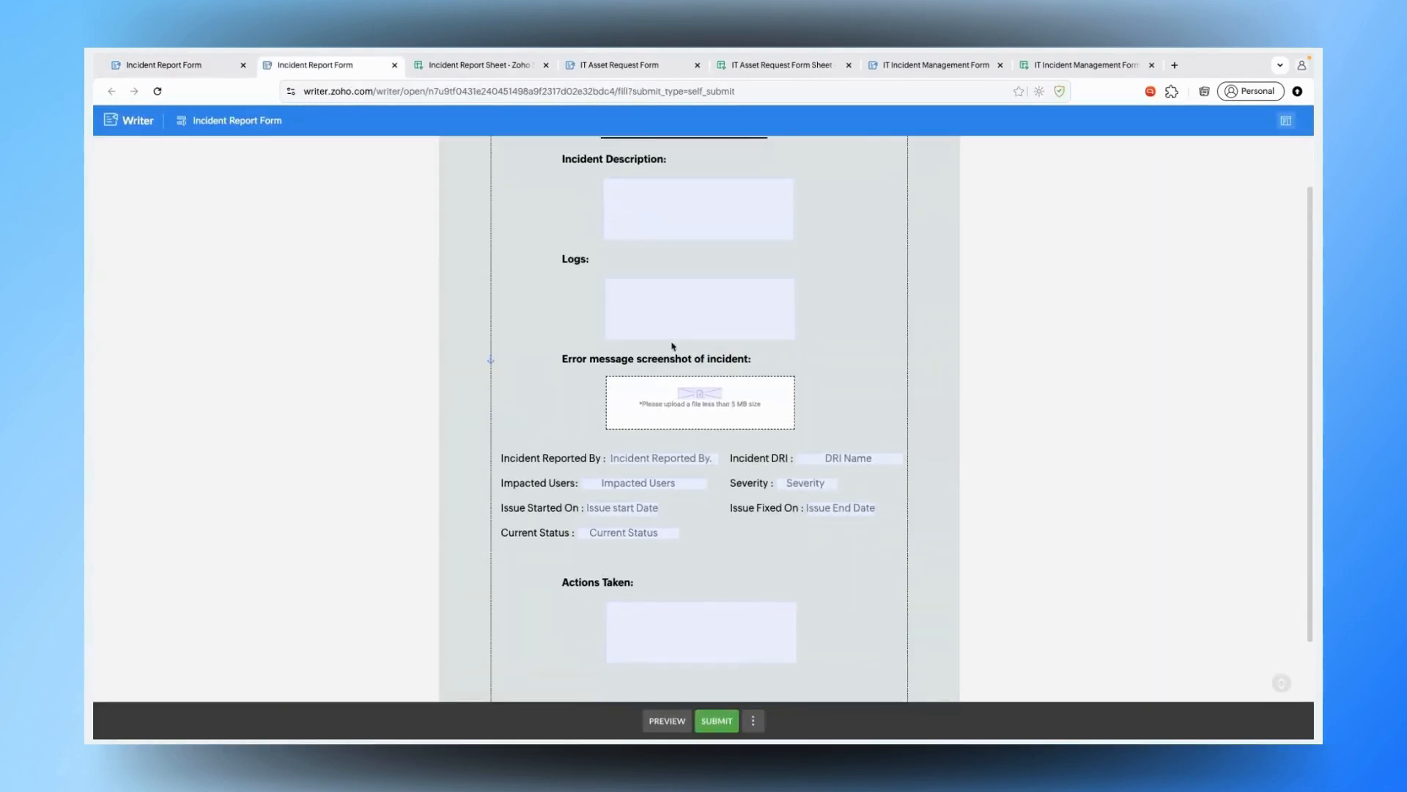
{"action": "left_click", "coordinate": [664, 228]}
{"action": "type", "text": "In"}
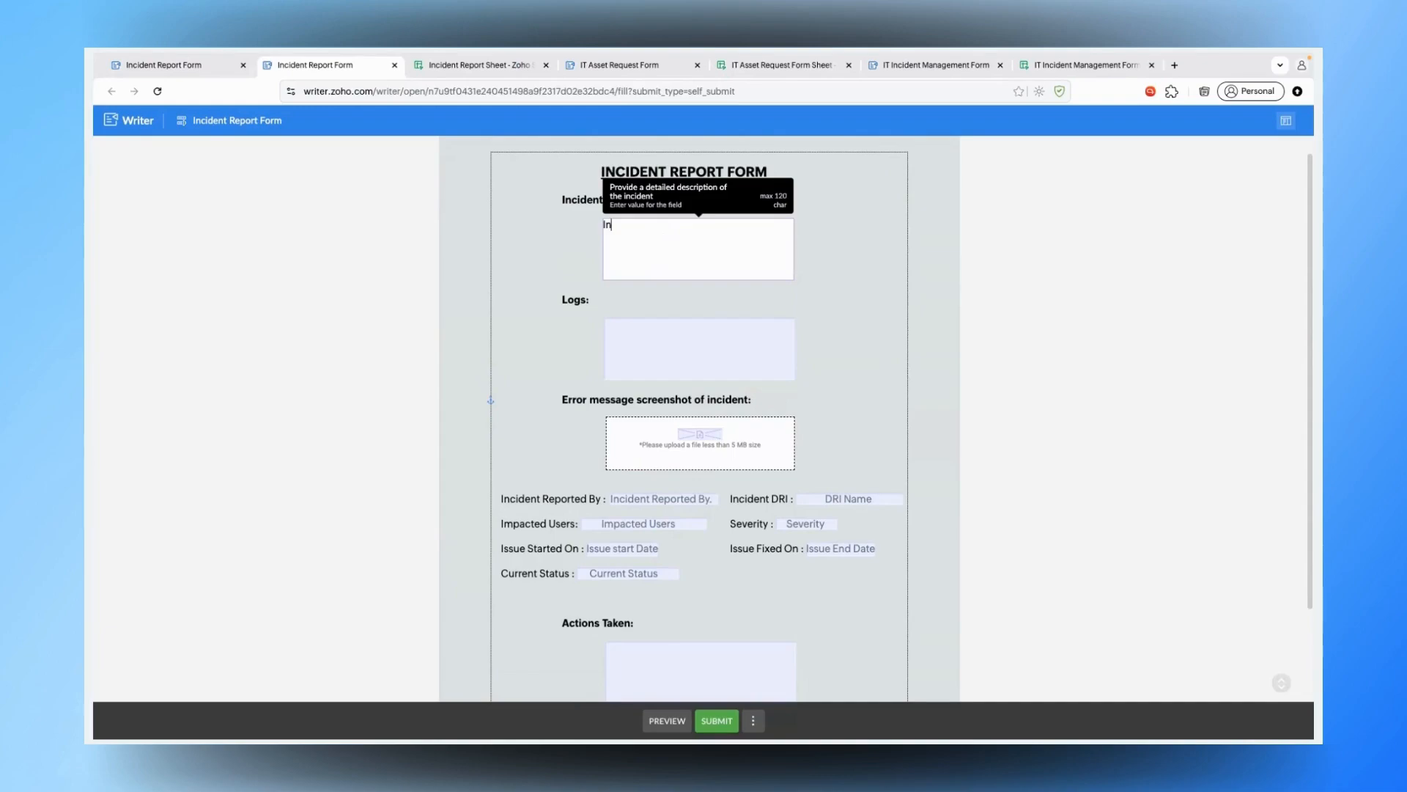
{"action": "type", "text": "cident on network"}
- Enter "1. Logs were identified on log application" as the form's Logs entry
{"action": "left_click", "coordinate": [631, 353]}
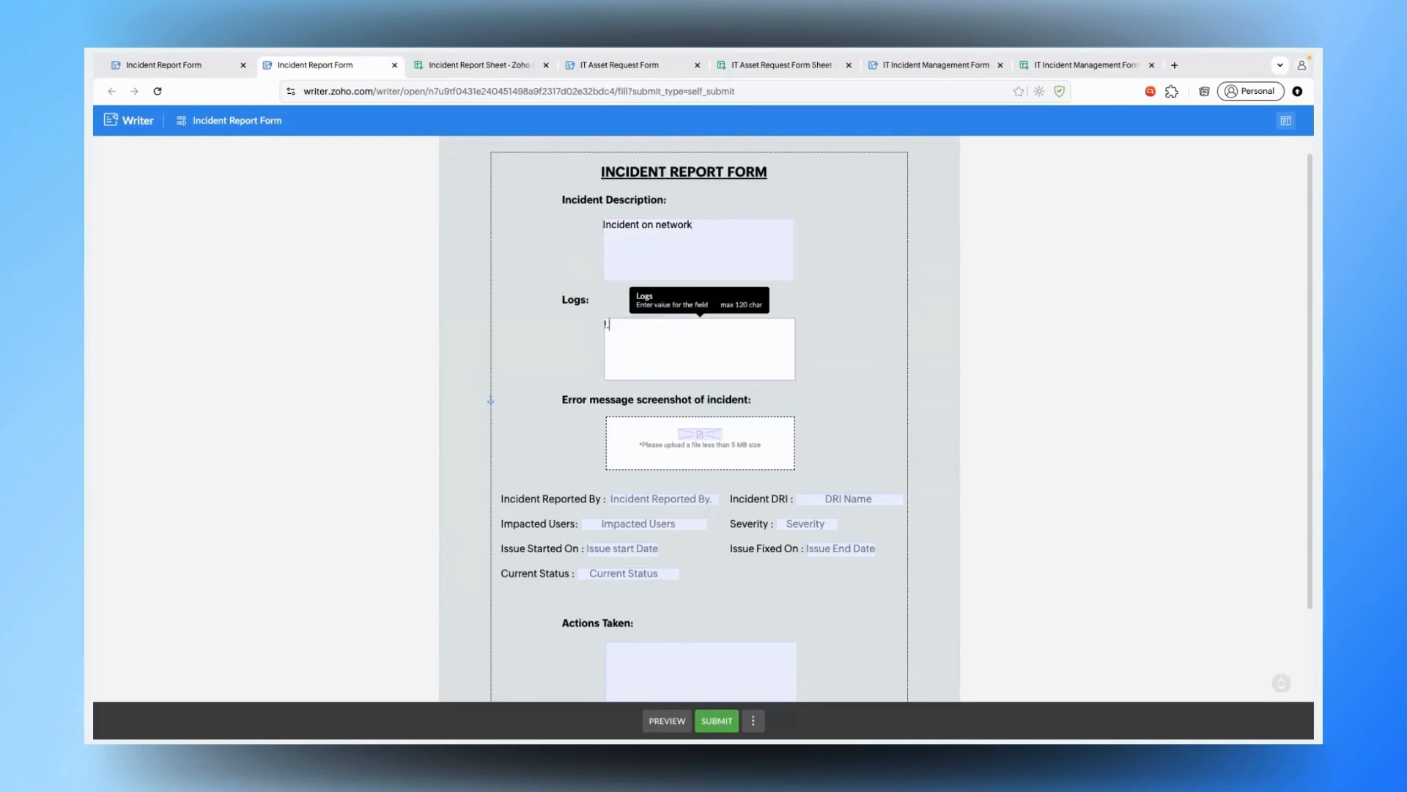
{"action": "type", "text": "1. Logs were identified on log"}
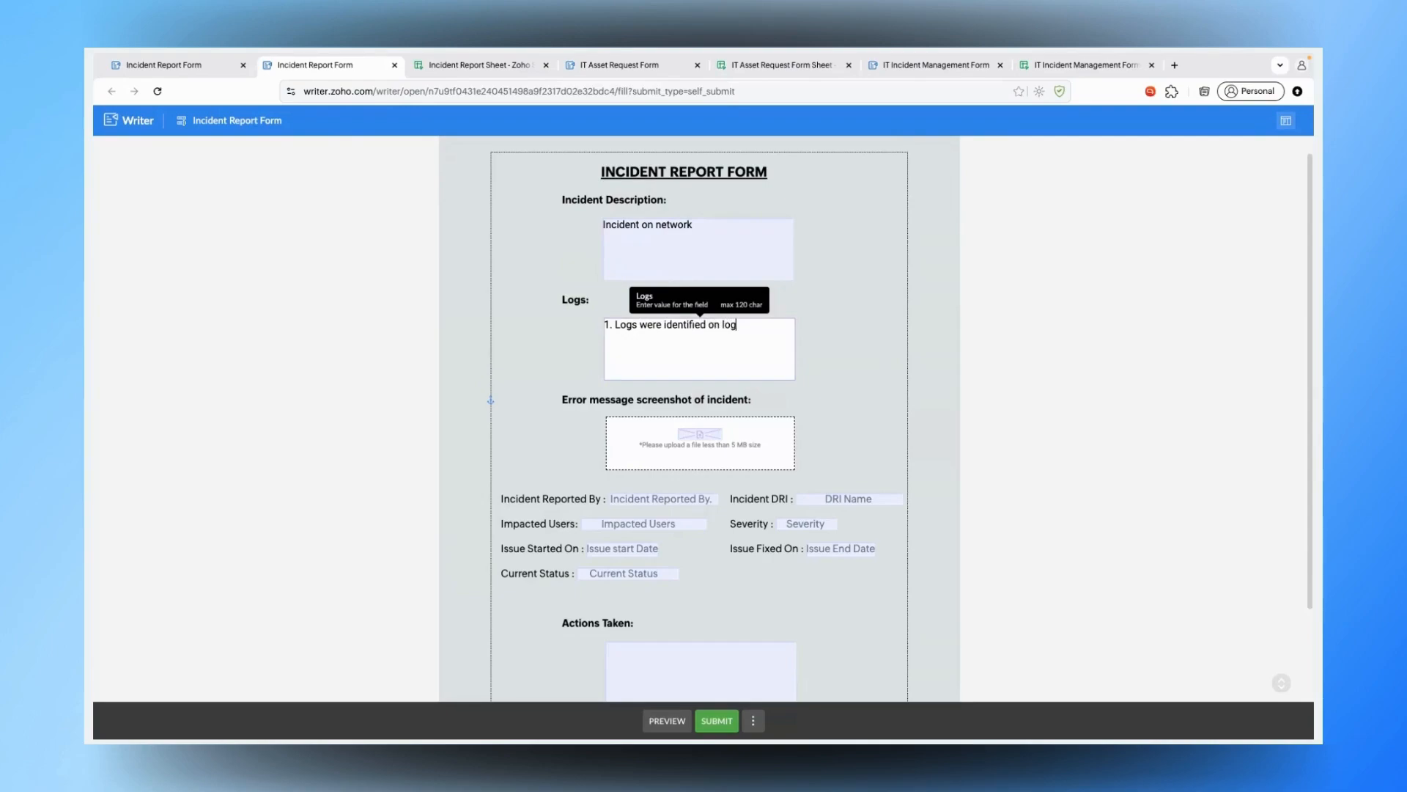
{"action": "type", "text": " application"}
- Upload Writer-logo-lockup.png from Downloads as the error message screenshot of the incident
{"action": "scroll", "coordinate": [645, 426], "scroll_direction": "down", "scroll_amount": 1}
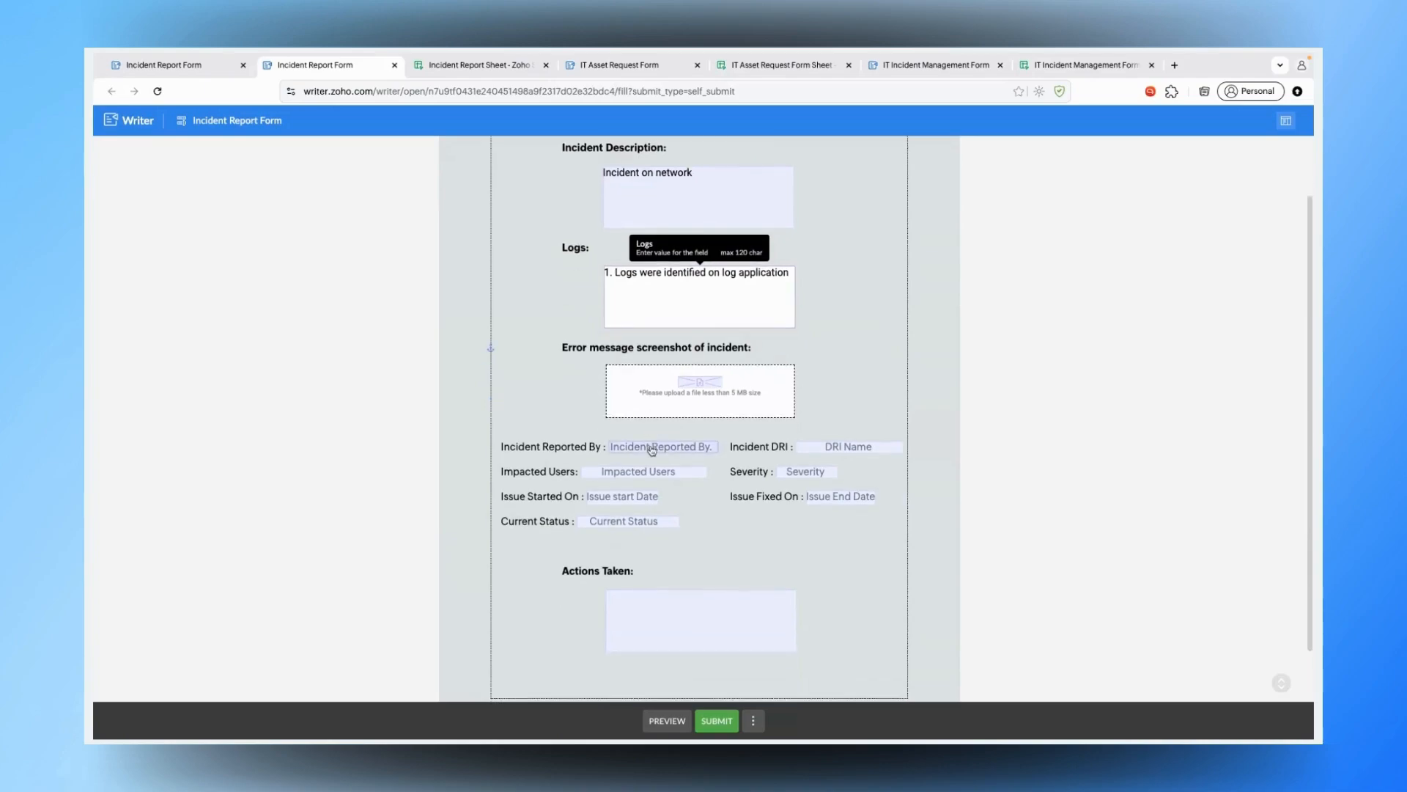
{"action": "scroll", "coordinate": [659, 433], "scroll_direction": "up", "scroll_amount": 1}
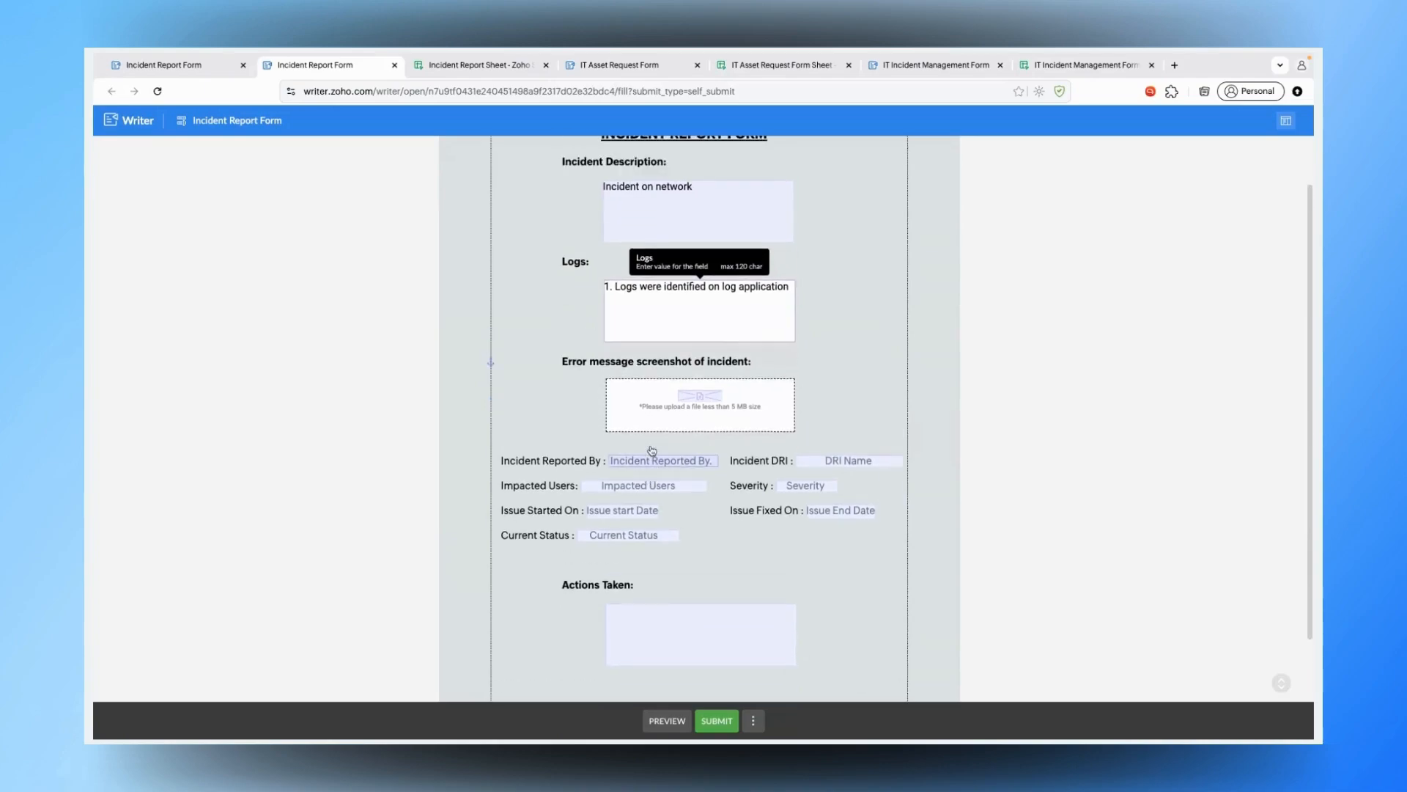
{"action": "left_click", "coordinate": [706, 413]}
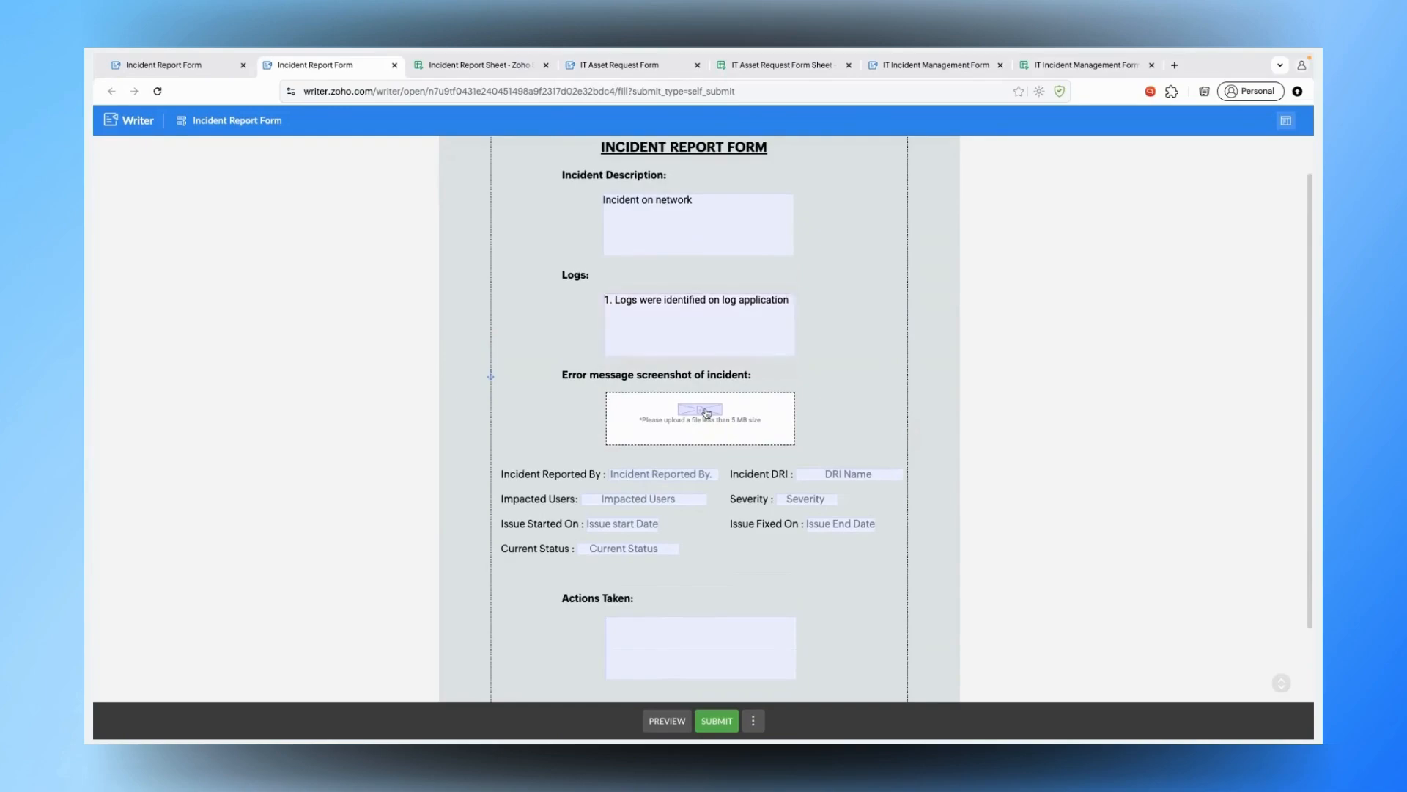
{"action": "left_click", "coordinate": [710, 444]}
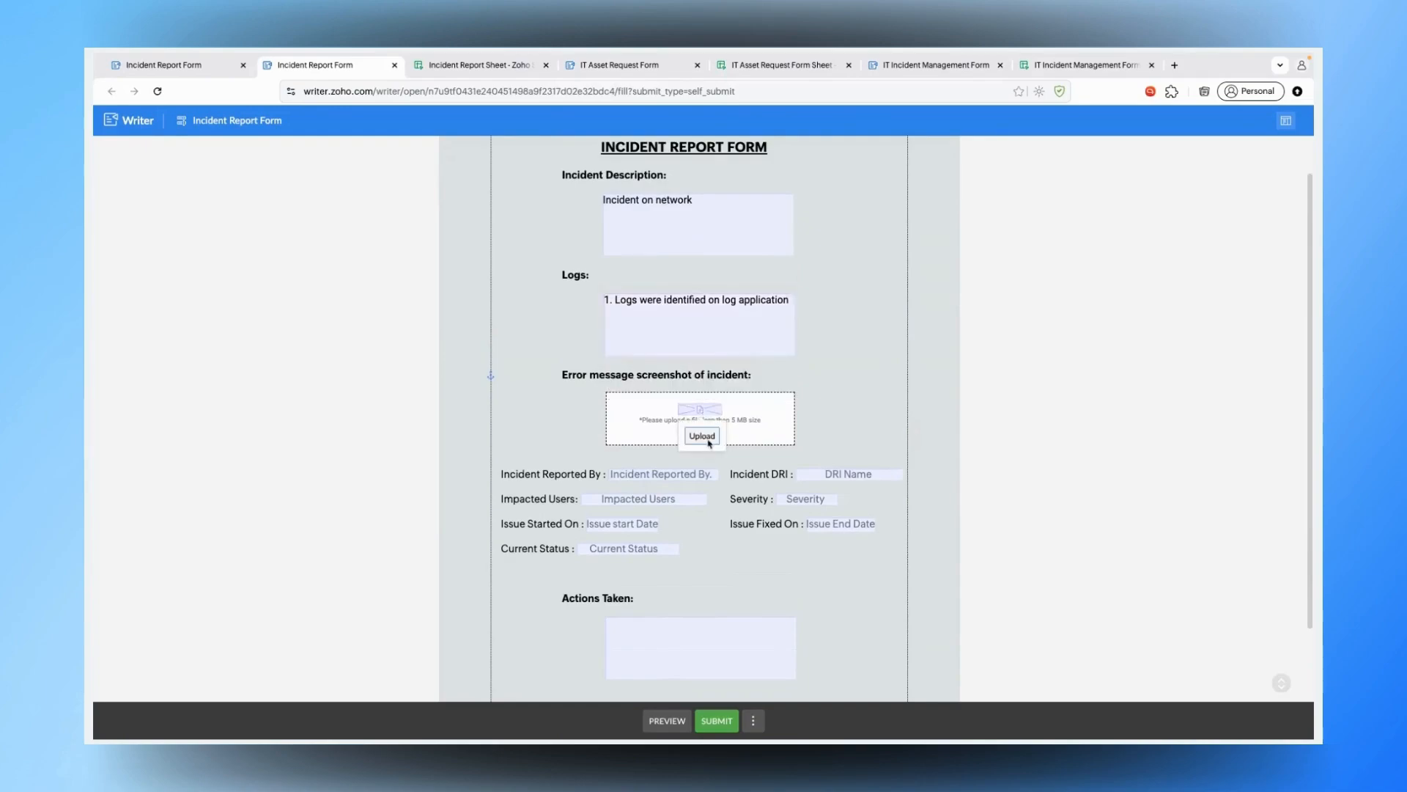
{"action": "left_click", "coordinate": [451, 210]}
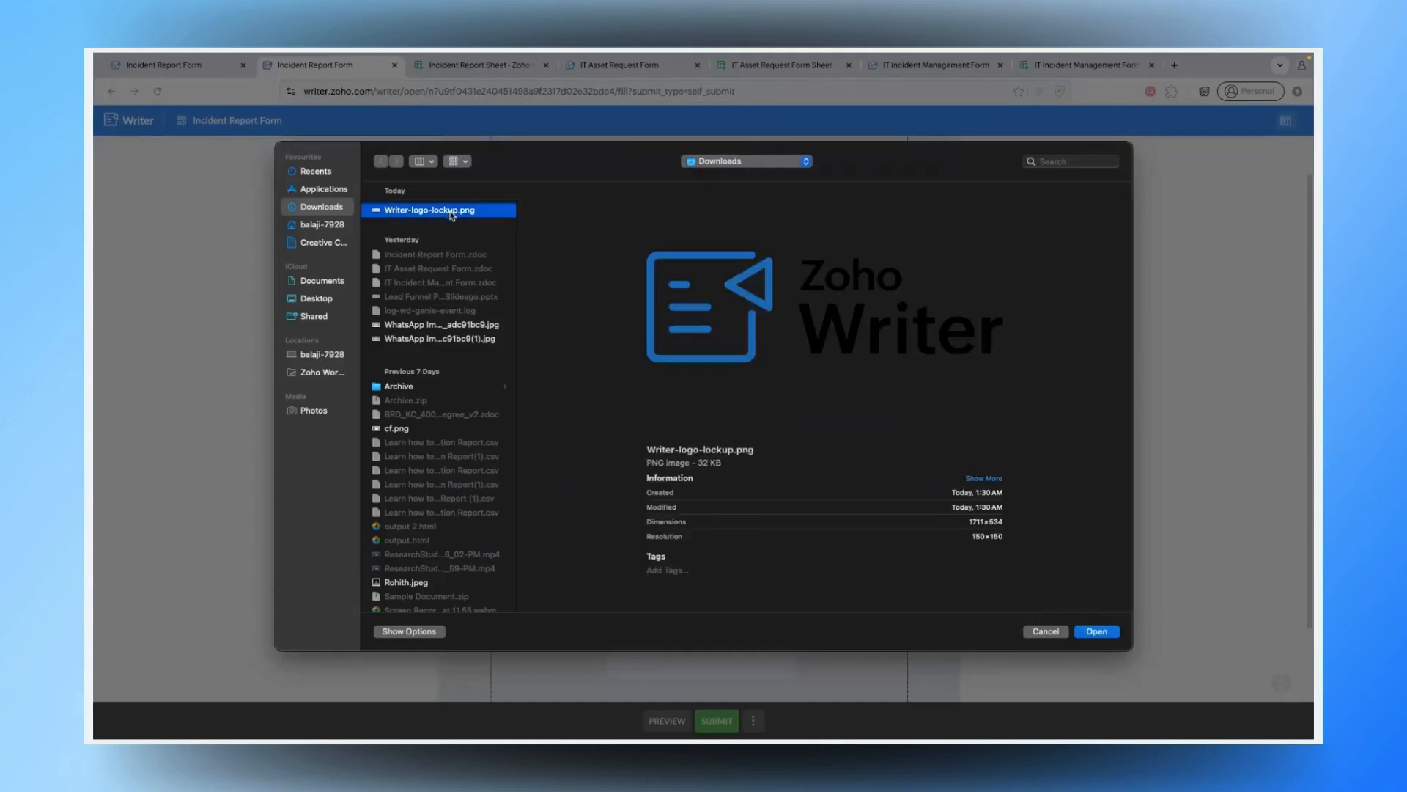
{"action": "left_click", "coordinate": [1099, 632]}
- Fill in the name of the person who reported the incident and the name of the impacted user
{"action": "scroll", "coordinate": [815, 506], "scroll_direction": "down", "scroll_amount": 1}
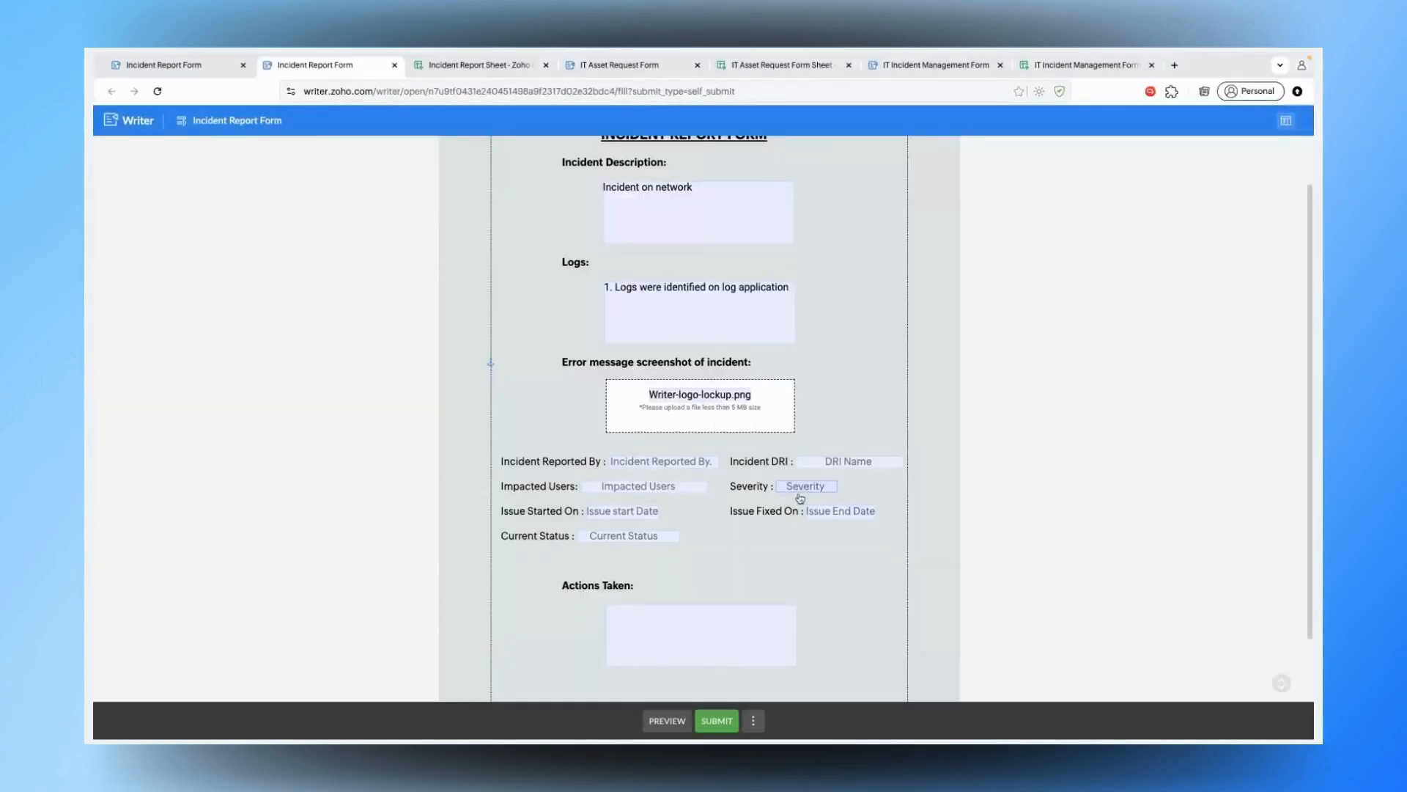
{"action": "left_click", "coordinate": [676, 461]}
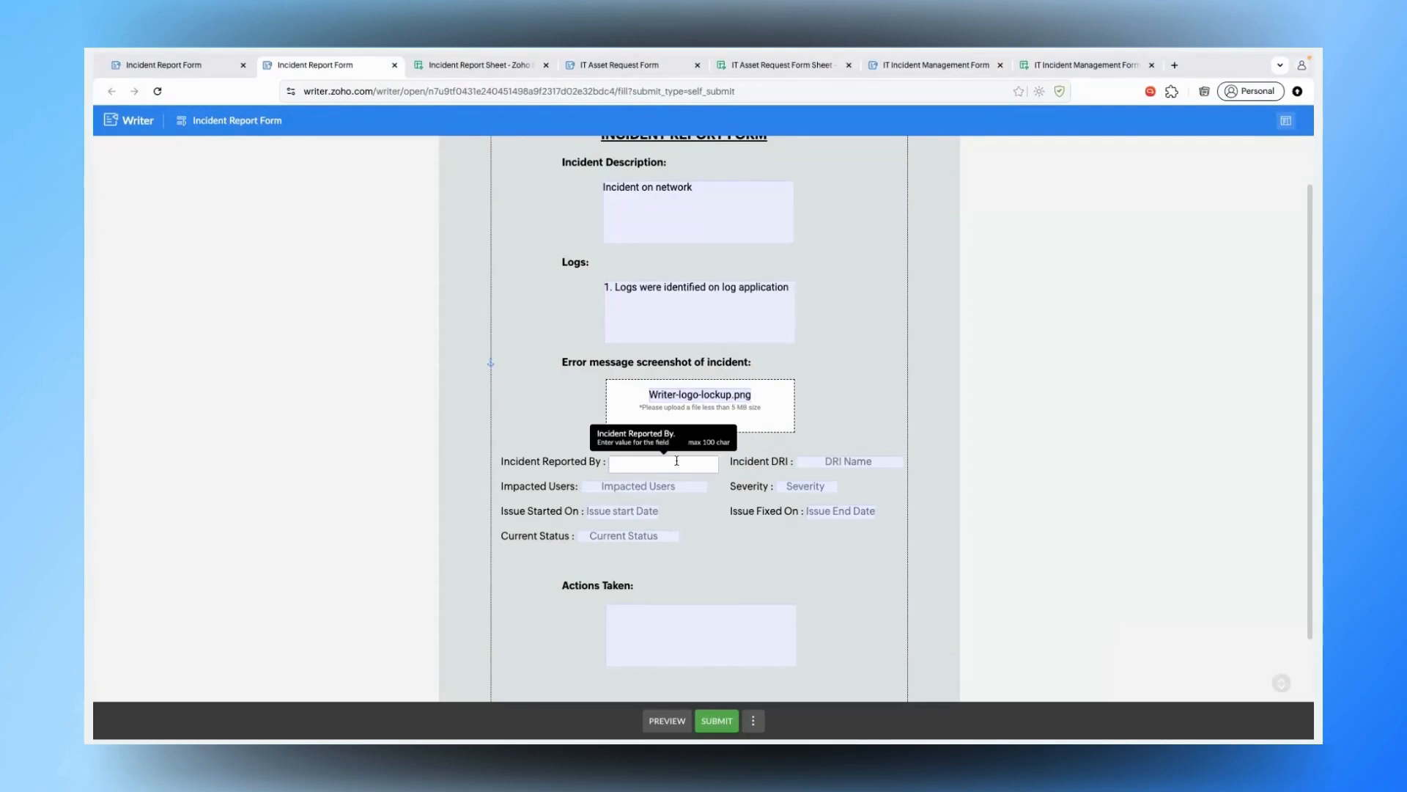
{"action": "type", "text": "Mahaveer"}
{"action": "left_click", "coordinate": [677, 485]}
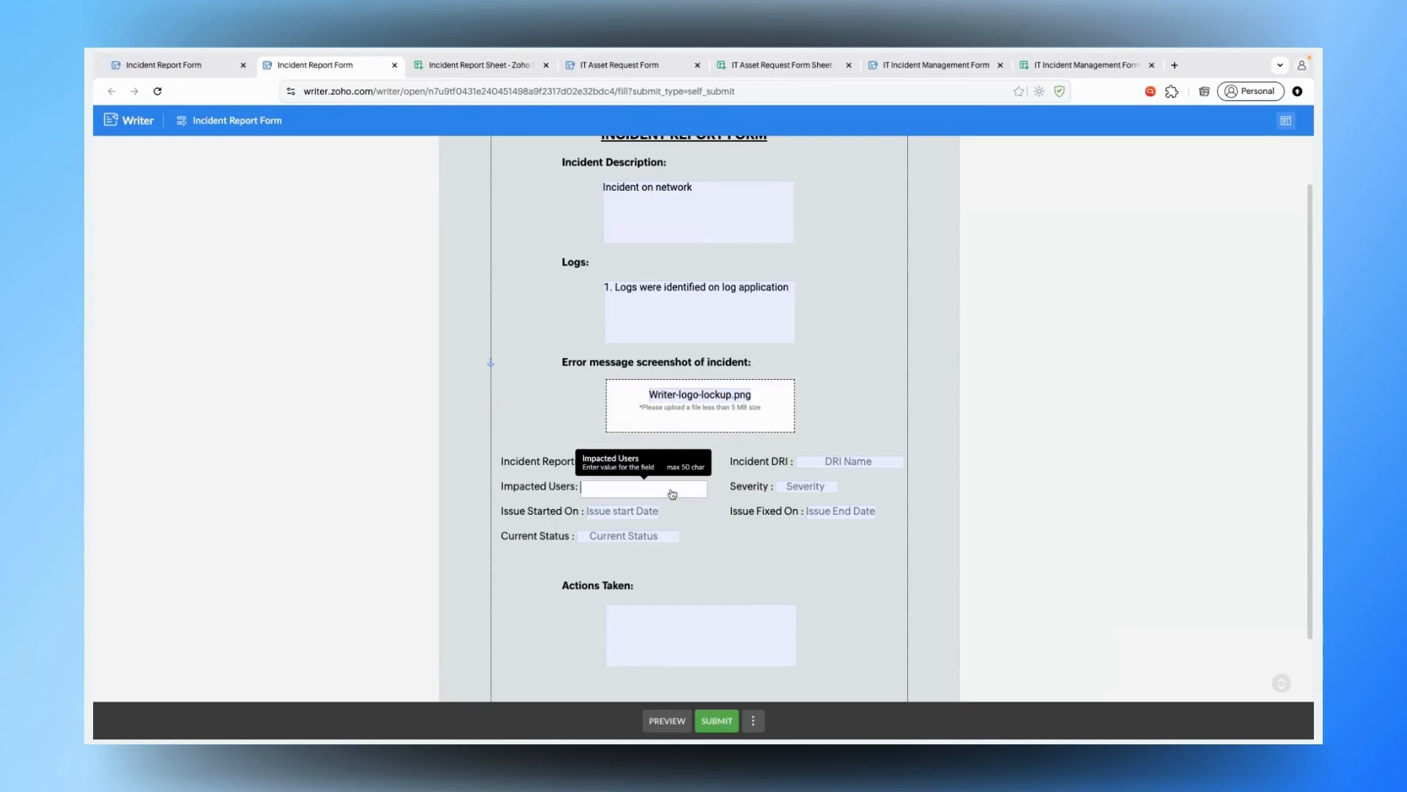
{"action": "type", "text": "Gautham"}
- Set the issue start date to 15/11/2024 and open the calendar for the issue end date
{"action": "left_click", "coordinate": [625, 511]}
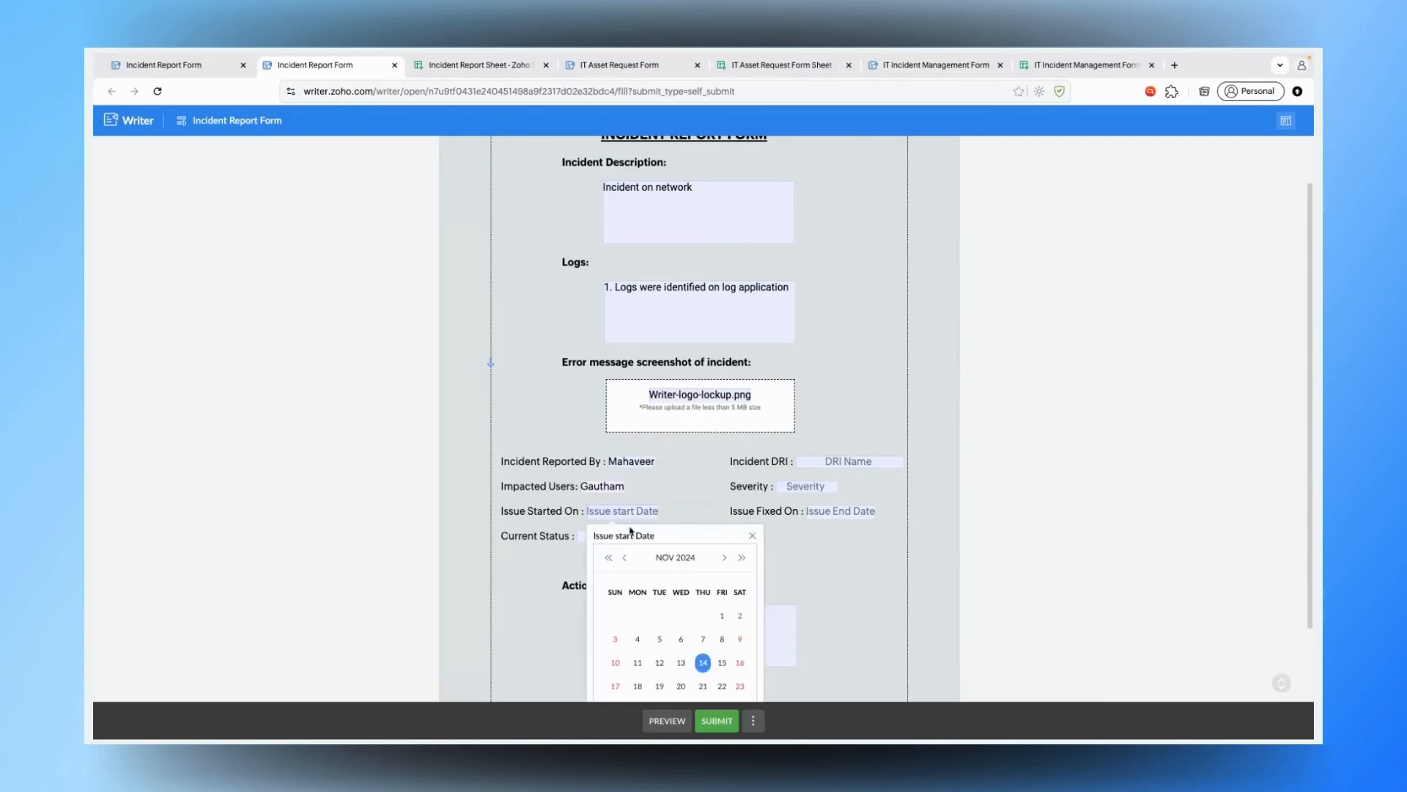
{"action": "scroll", "coordinate": [700, 629], "scroll_direction": "down", "scroll_amount": 1}
{"action": "left_click", "coordinate": [700, 629]}
{"action": "left_click", "coordinate": [832, 475]}
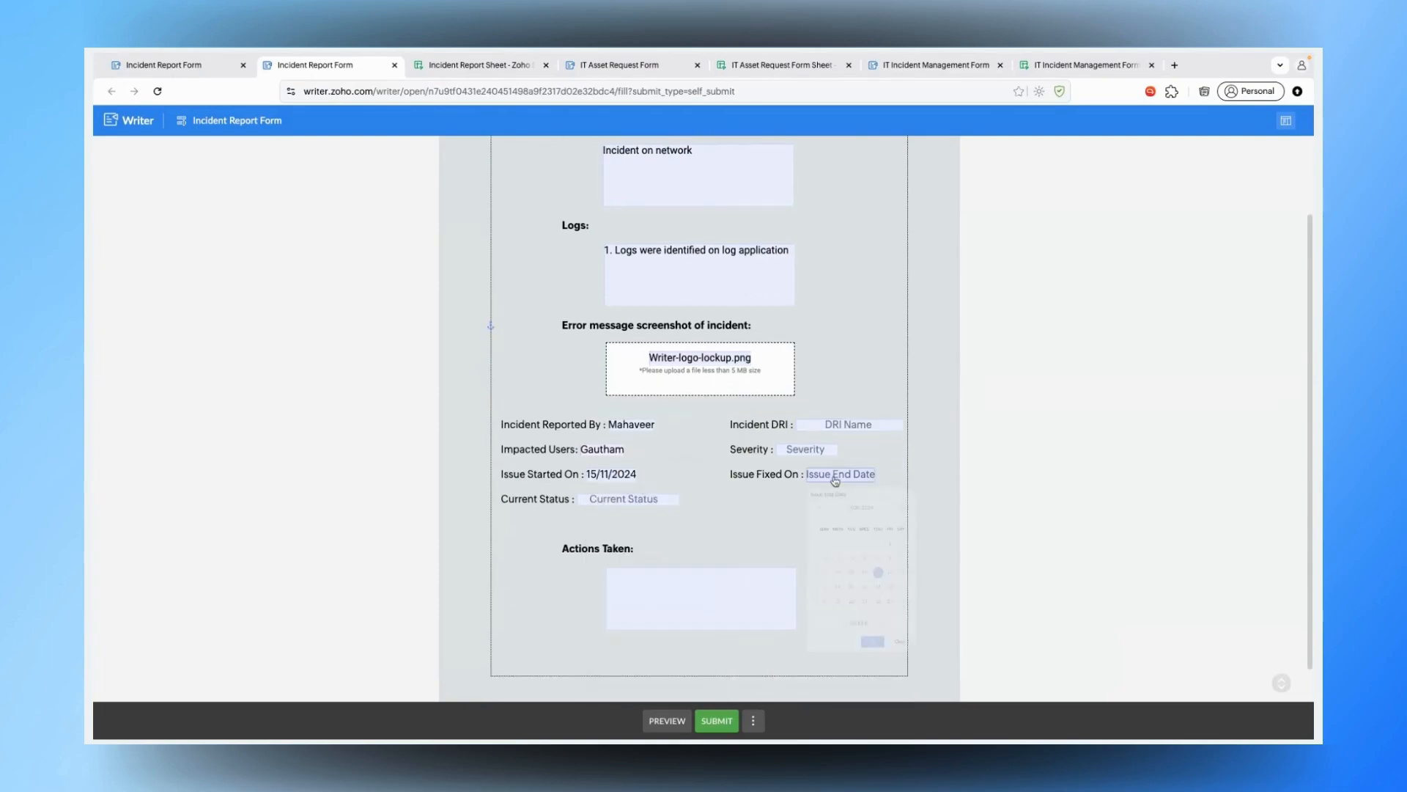
{"action": "scroll", "coordinate": [836, 565], "scroll_direction": "down", "scroll_amount": 1}
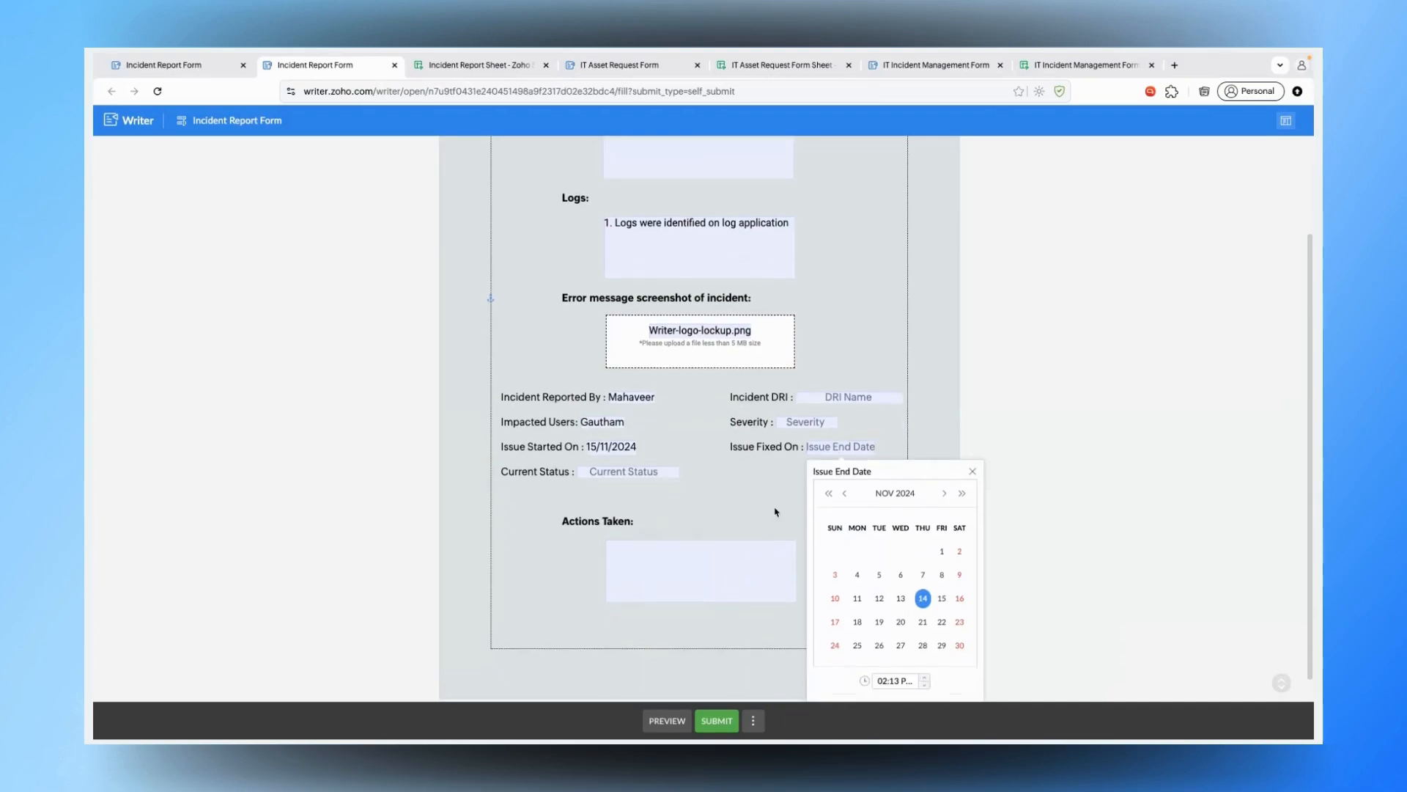
- Set the issue start date to 12/11/2024 and the issue end date to 14/11/2024
{"action": "left_click", "coordinate": [596, 449]}
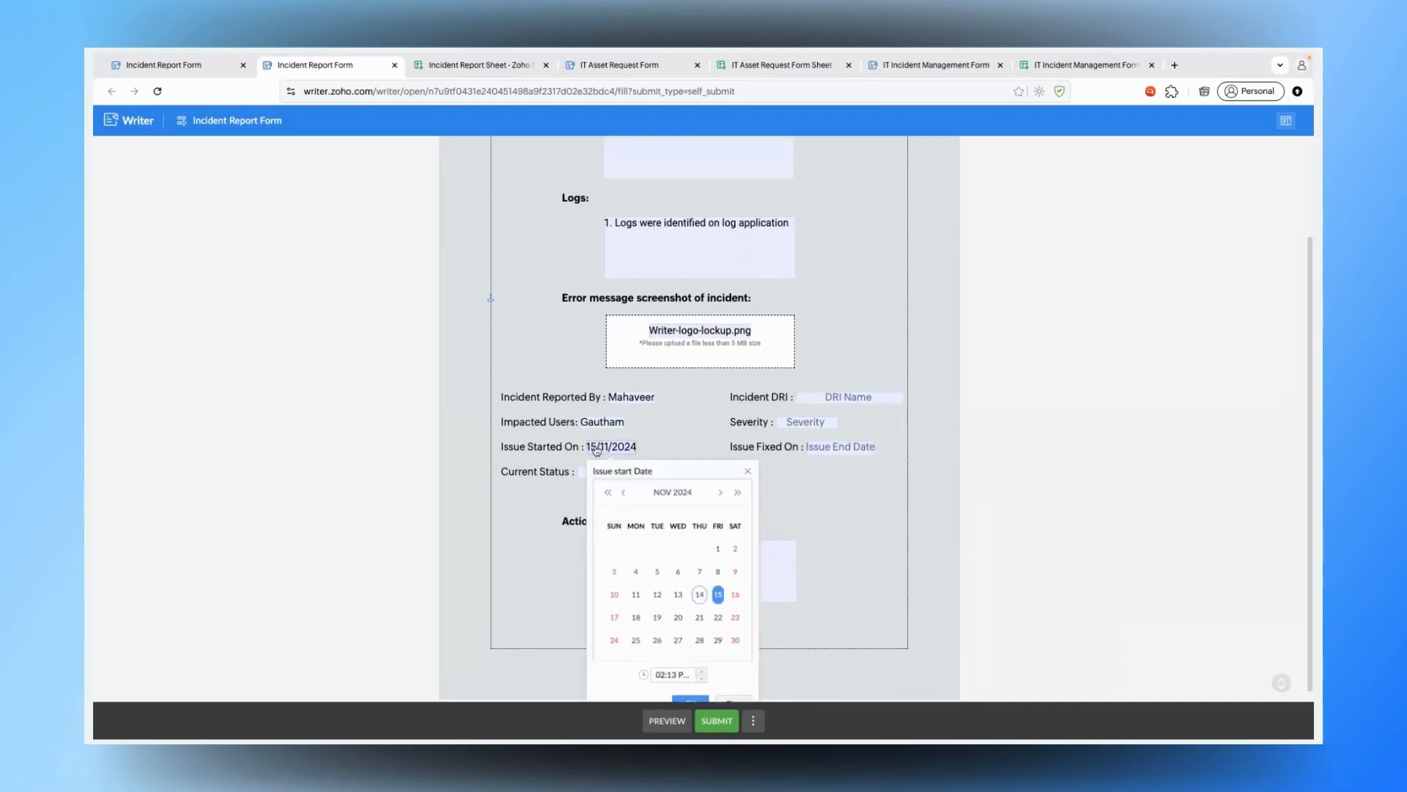
{"action": "left_click", "coordinate": [657, 595]}
{"action": "left_click", "coordinate": [841, 447]}
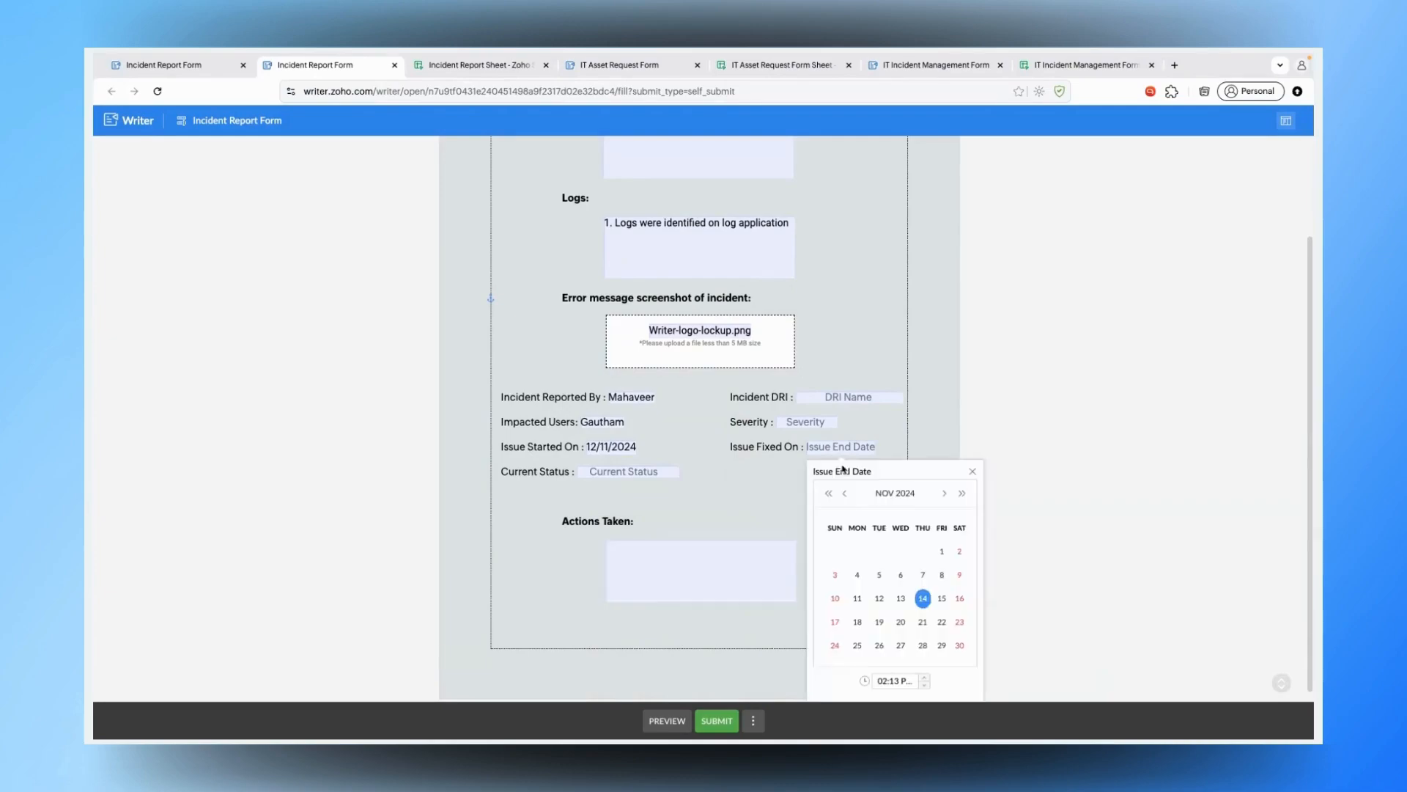
{"action": "left_click", "coordinate": [922, 598]}
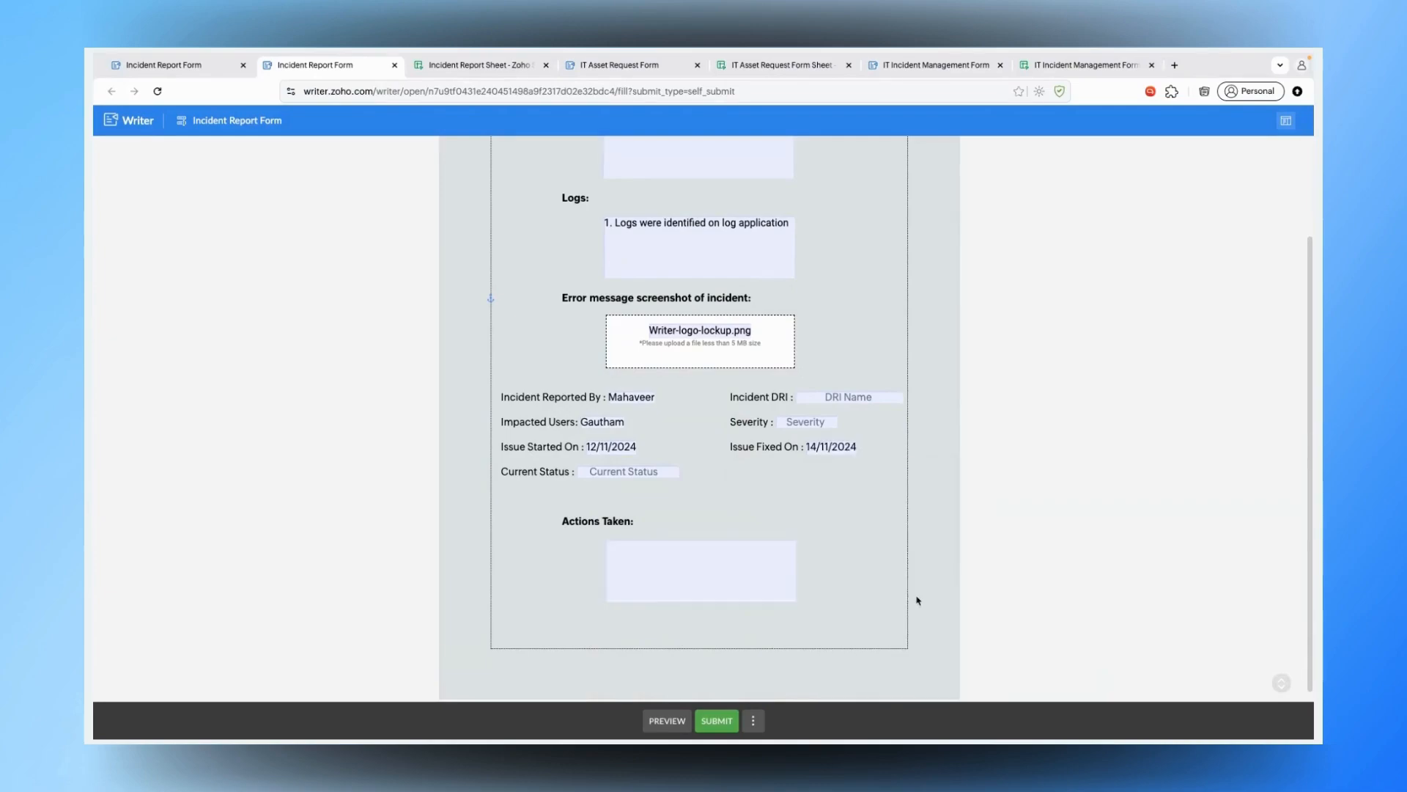
- Set the severity to High and fill in the incident DRI's name
{"action": "left_click", "coordinate": [815, 420]}
{"action": "type", "text": "High"}
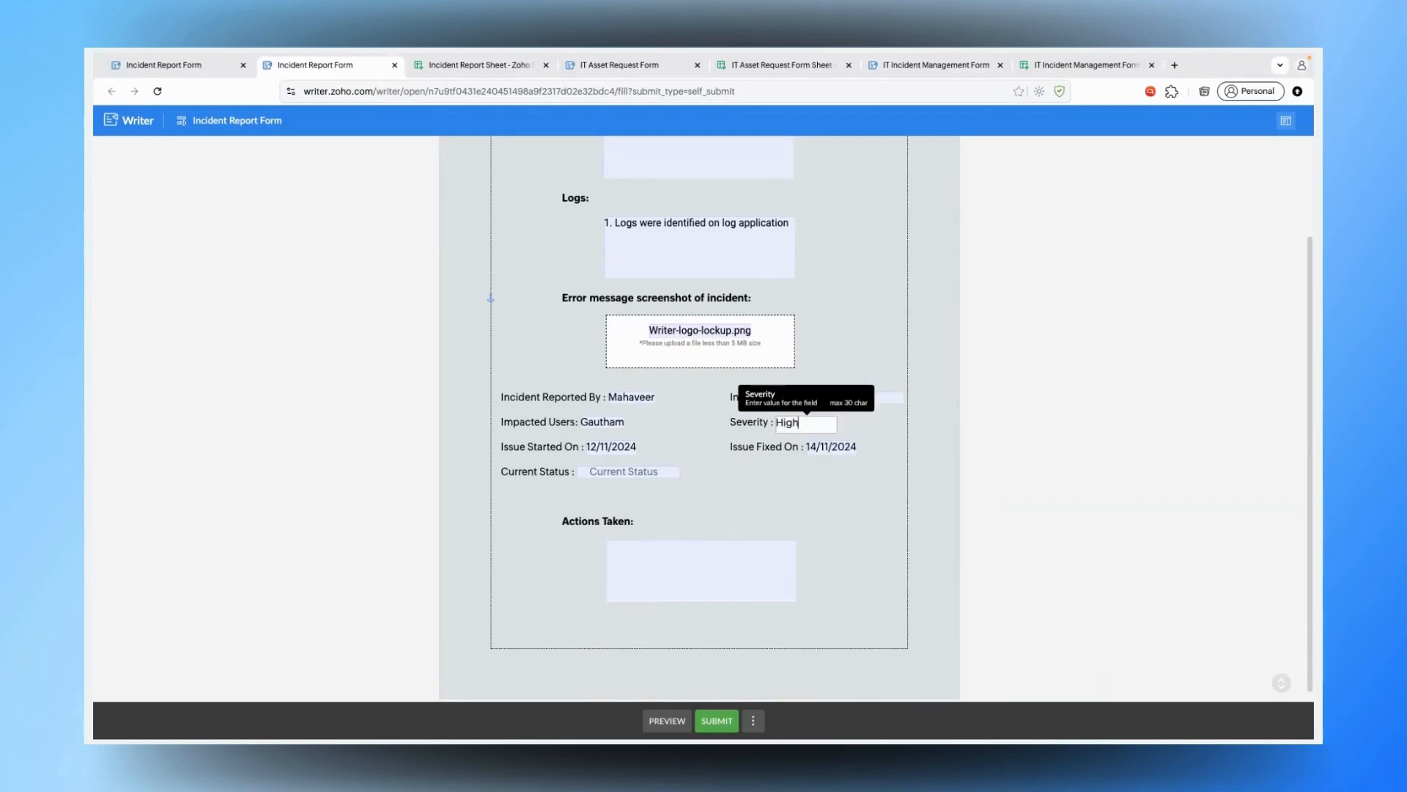
{"action": "left_click", "coordinate": [846, 398]}
{"action": "type", "text": "Balaji"}
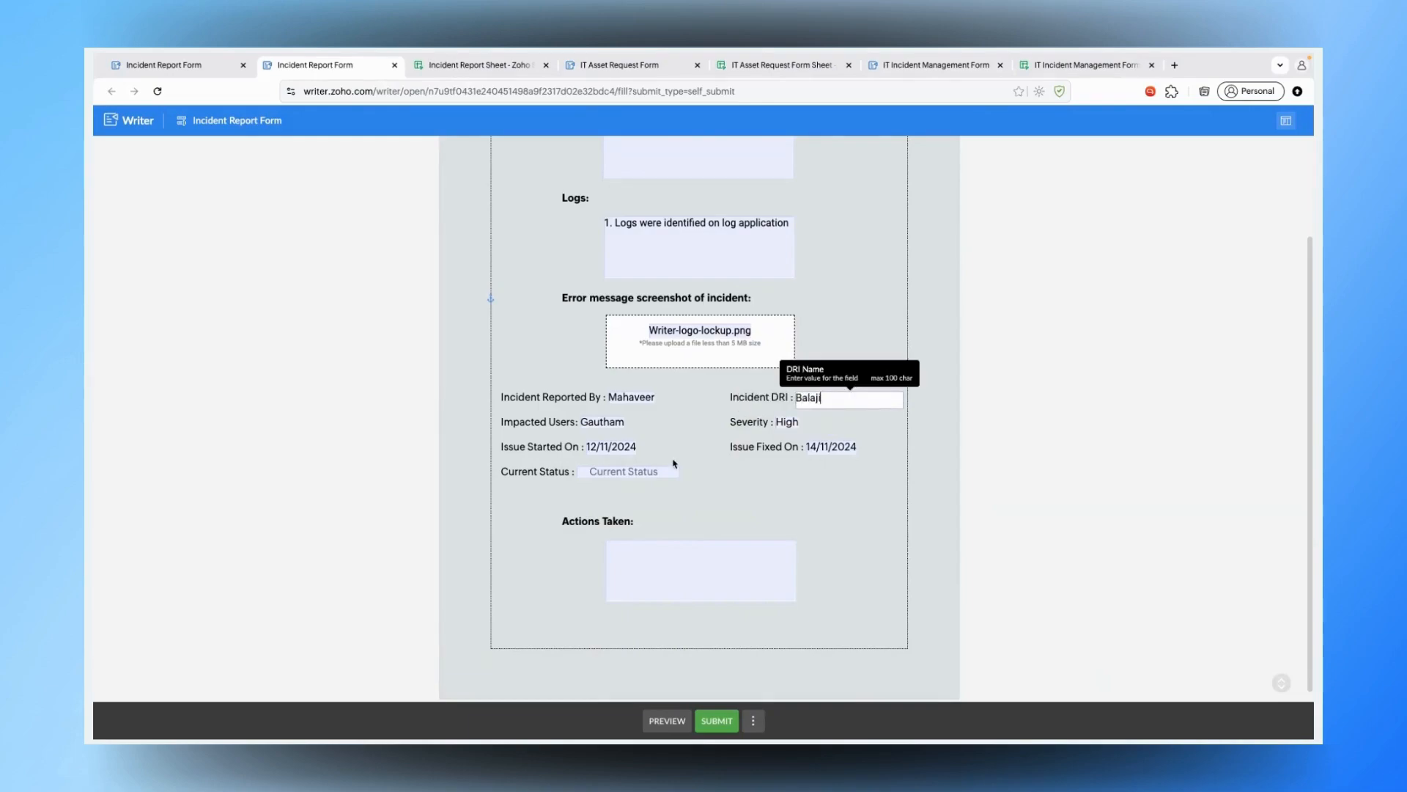
- Set the current status to Fixed and describe the actions taken as "We restarted the server"
{"action": "left_click", "coordinate": [671, 472]}
{"action": "type", "text": "Fi"}
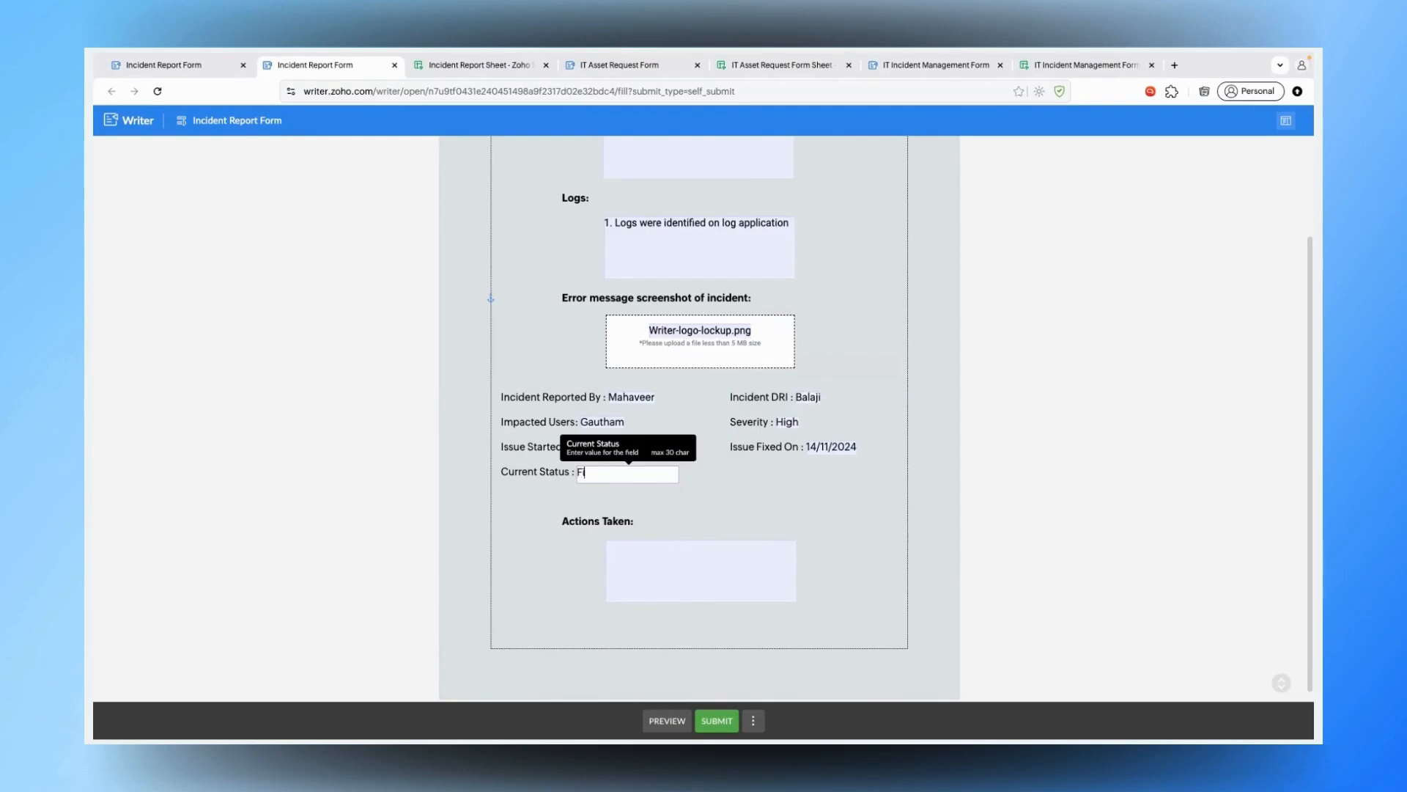
{"action": "type", "text": "xed"}
{"action": "left_click", "coordinate": [706, 508]}
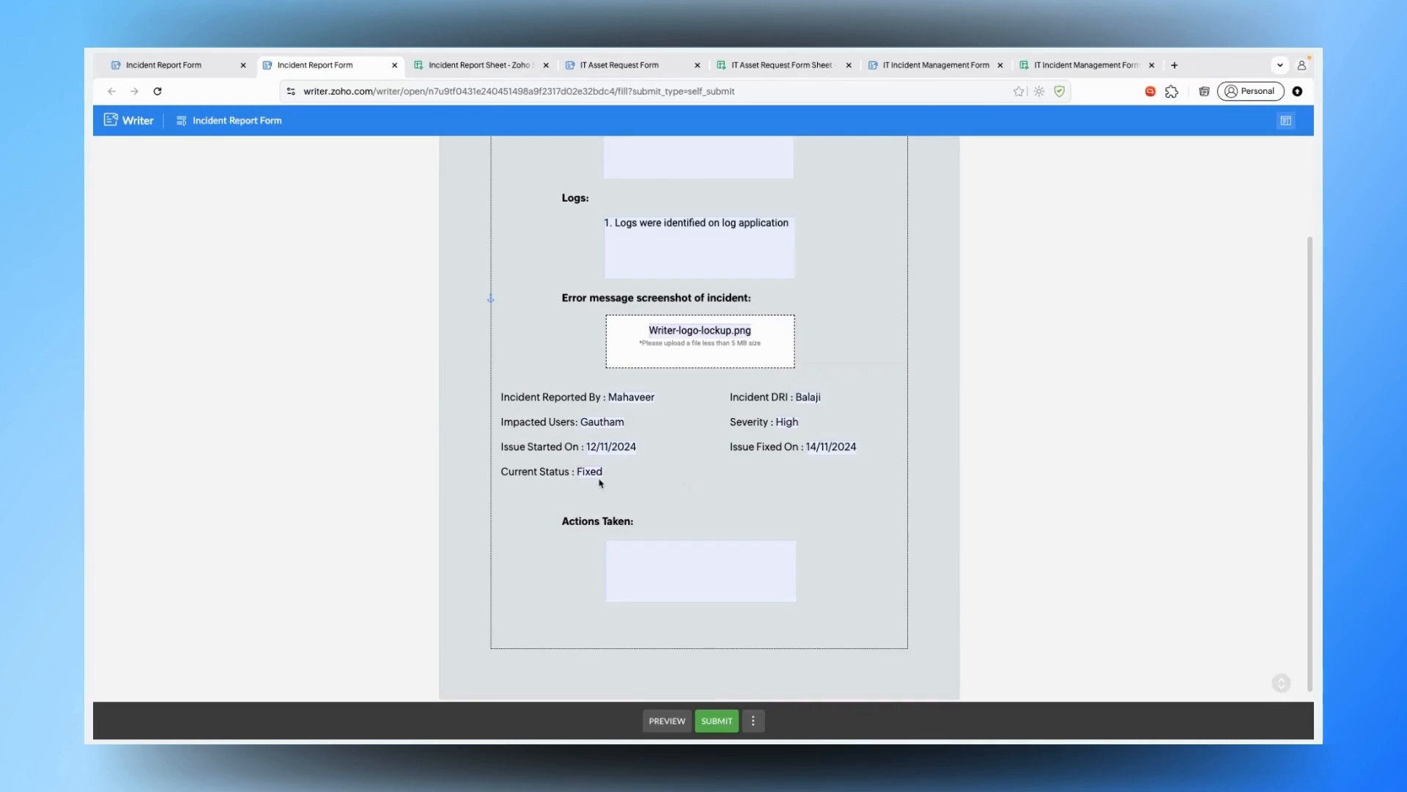
{"action": "left_click", "coordinate": [628, 565]}
{"action": "type", "text": "We"}
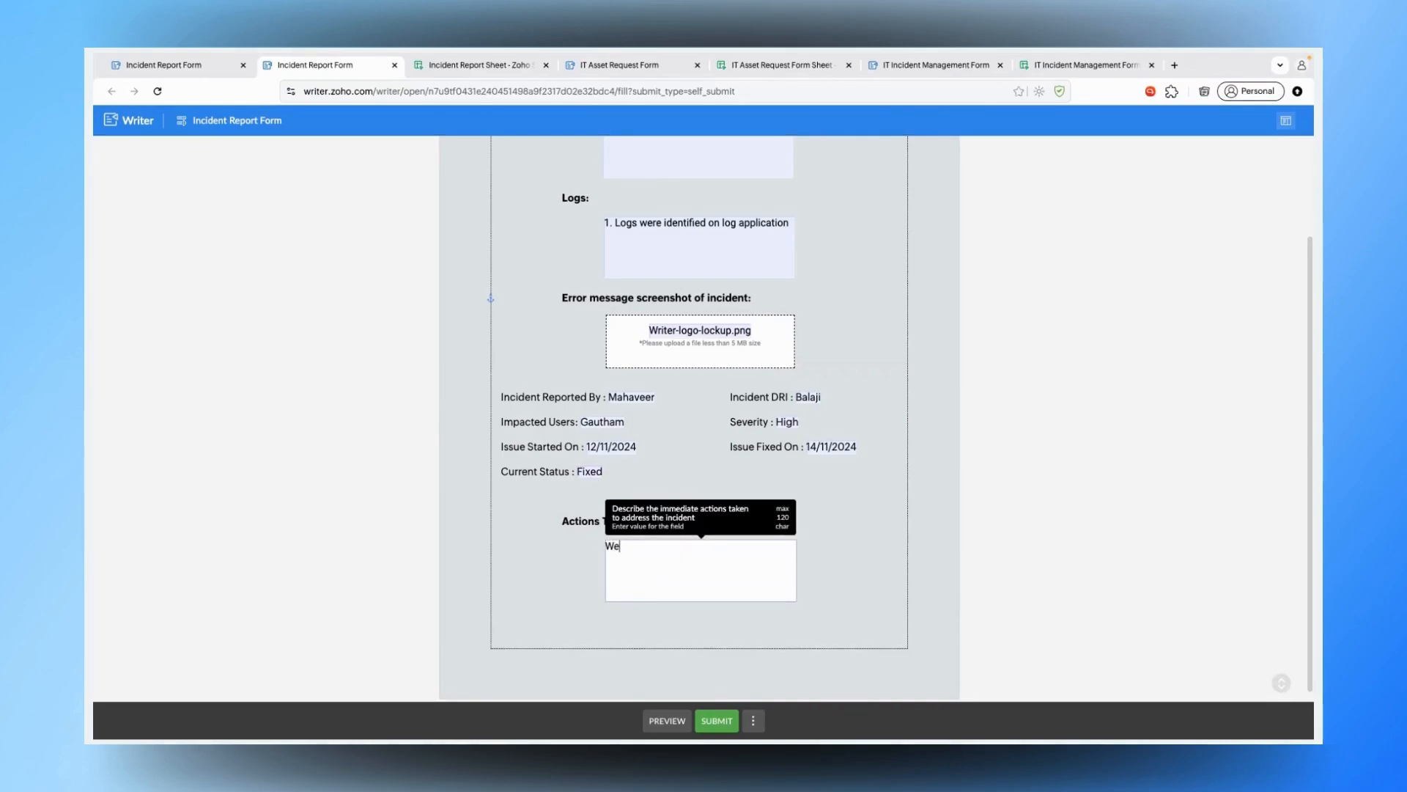
{"action": "type", "text": " restarted the server"}
- Submit the incident report, dismiss the thank-you message and close the submitted form after looking it over
{"action": "left_click", "coordinate": [717, 728]}
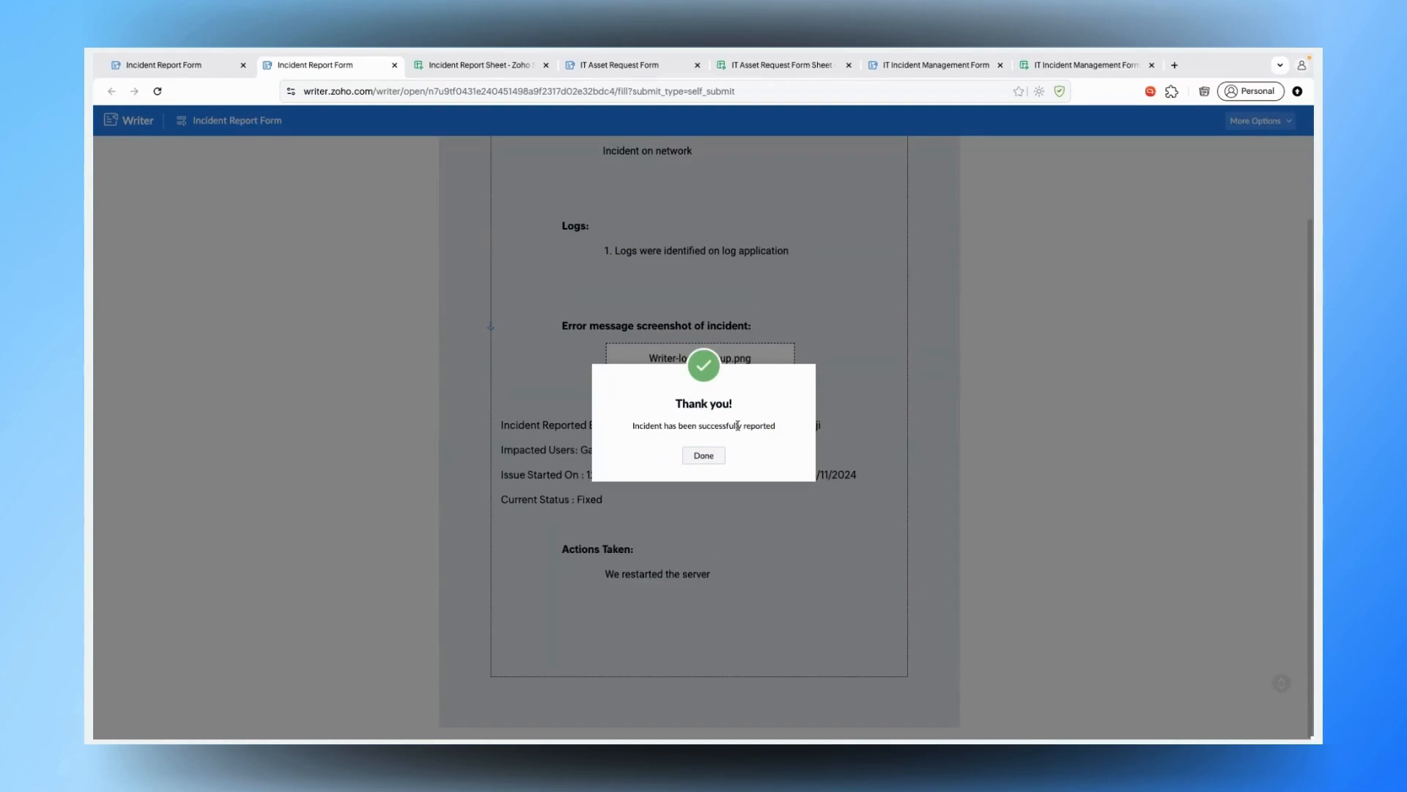
{"action": "left_click", "coordinate": [704, 455]}
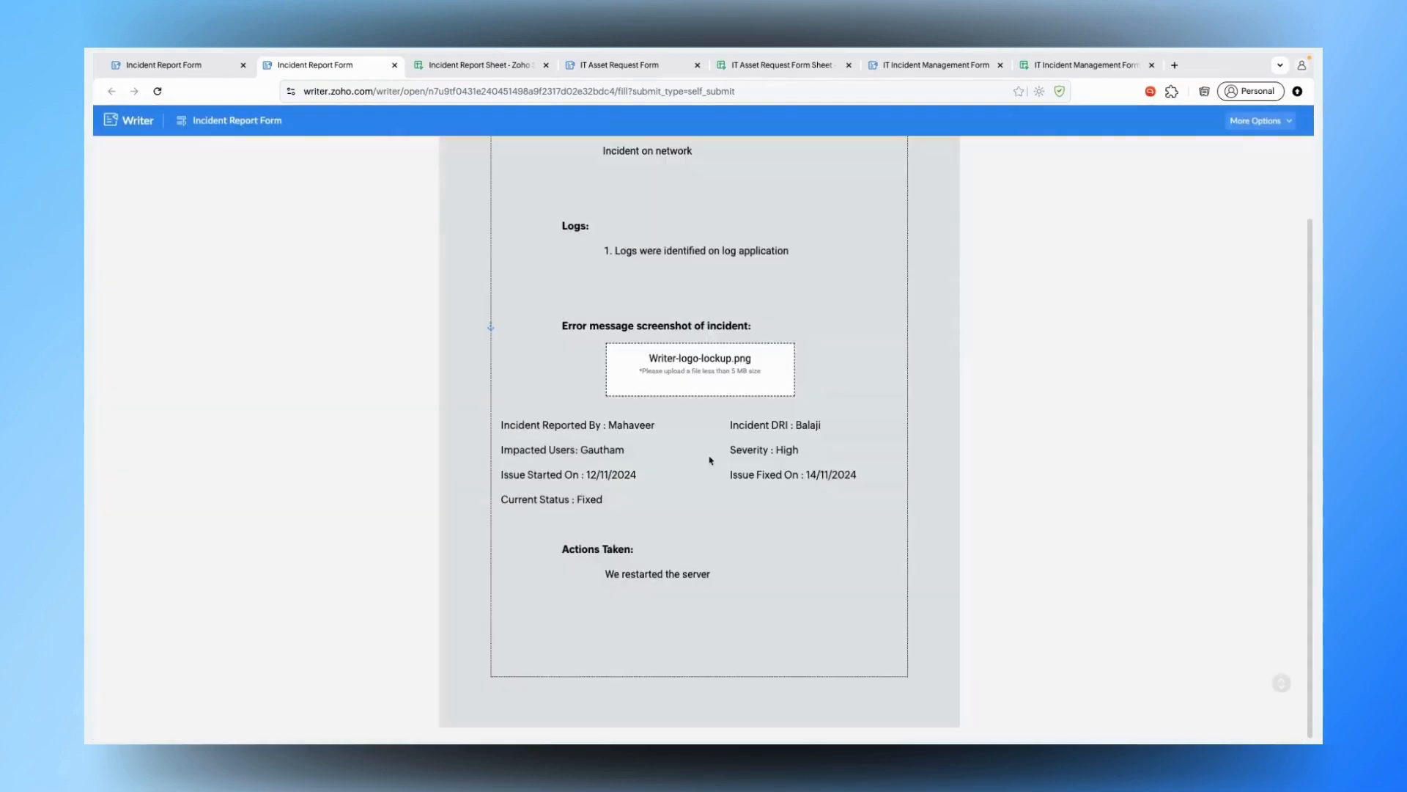
{"action": "scroll", "coordinate": [557, 151], "scroll_direction": "up", "scroll_amount": 3}
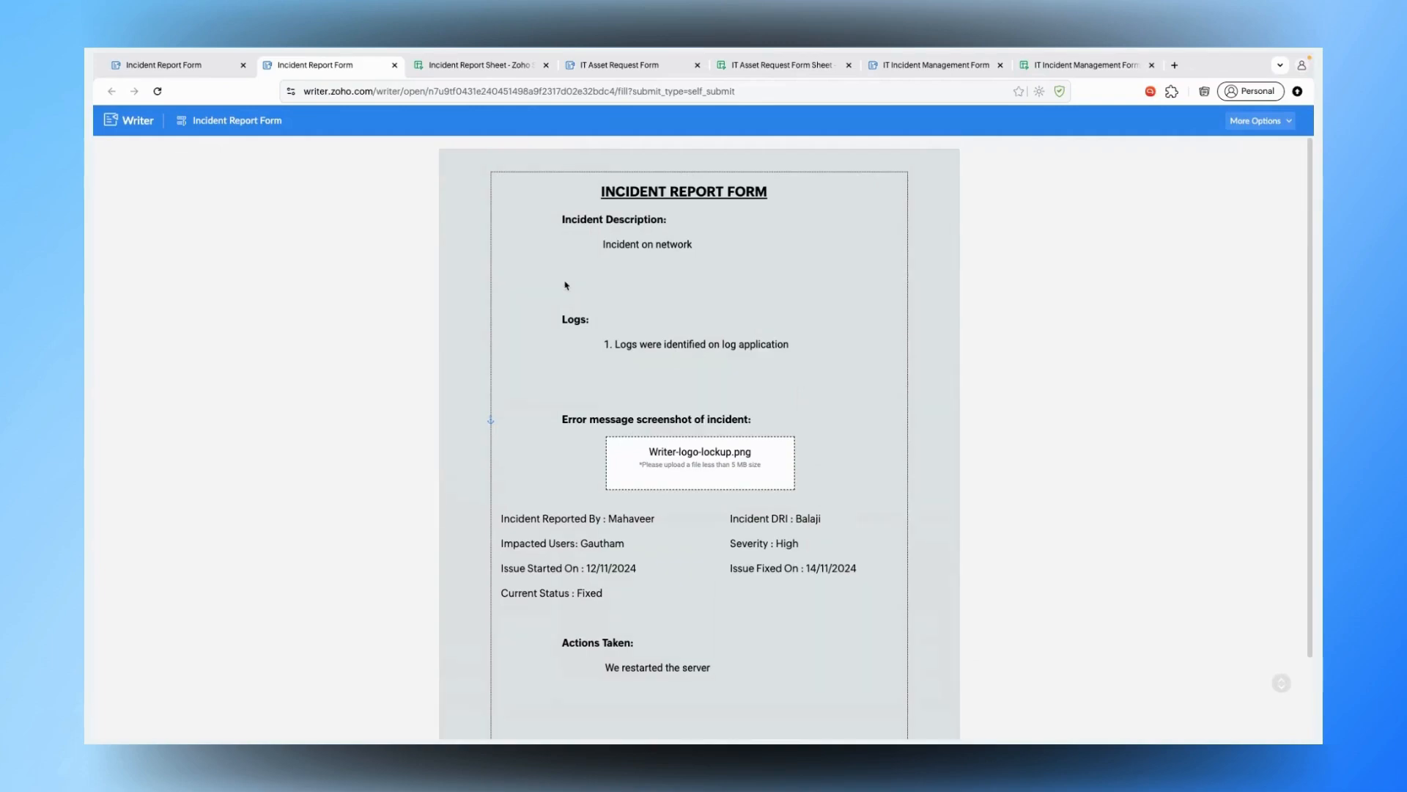
{"action": "left_click", "coordinate": [397, 66]}
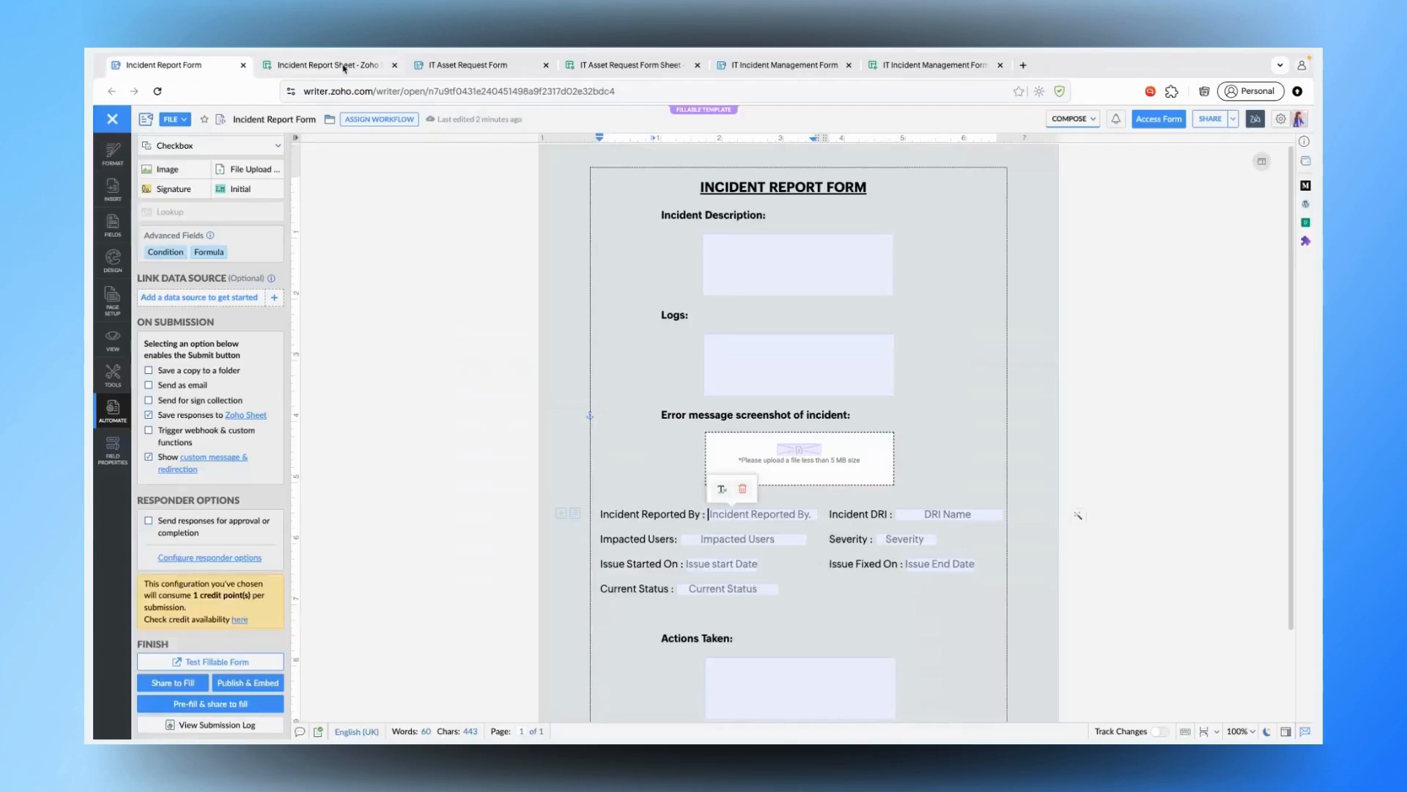
- Switch to the Incident Report Sheet and examine the newest response in row 3, from the submitted time through the severity
{"action": "left_click", "coordinate": [330, 65]}
{"action": "left_click", "coordinate": [192, 295]}
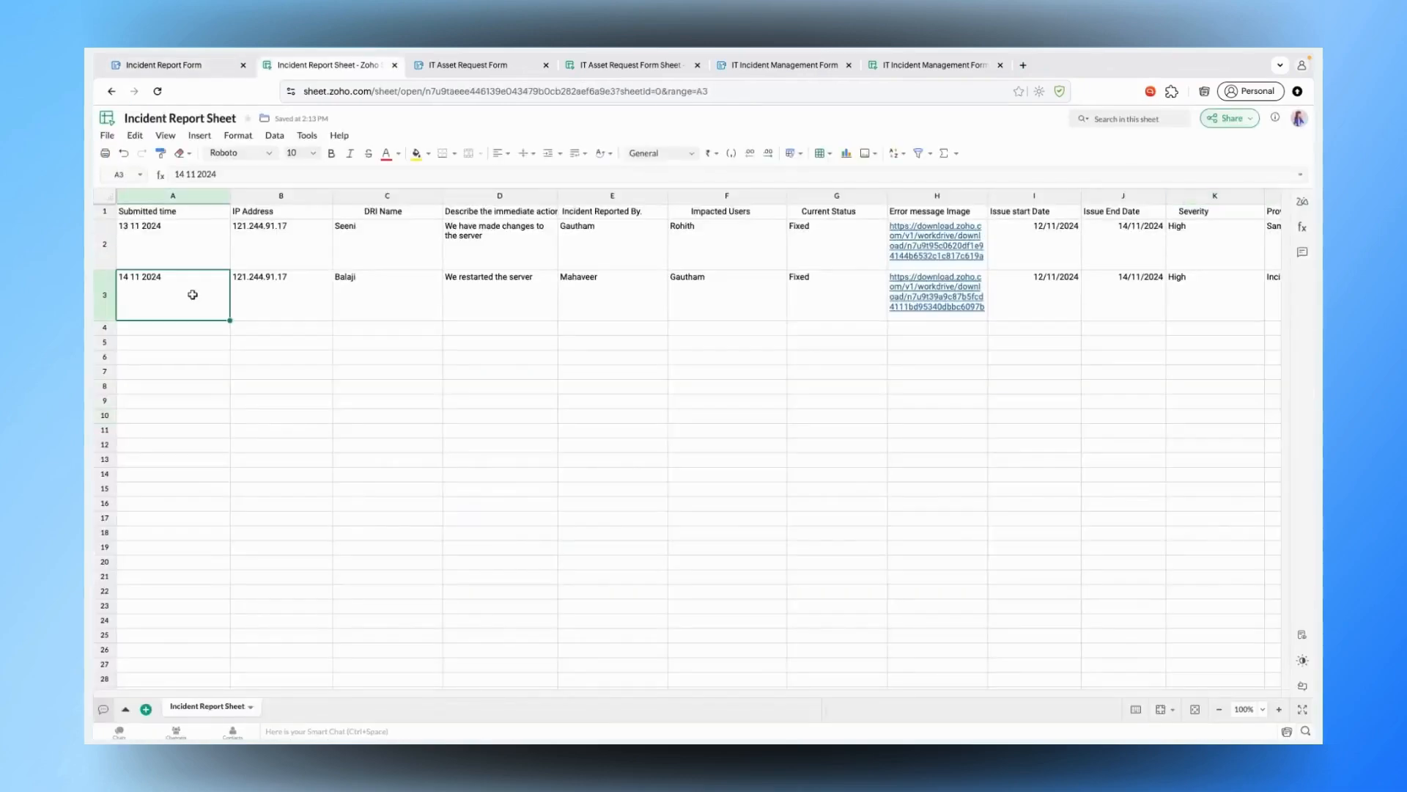
{"action": "key", "text": "Tab"}
{"action": "key", "text": "Tab"}
{"action": "key", "text": "Tab"}
{"action": "key", "text": "Tab"}
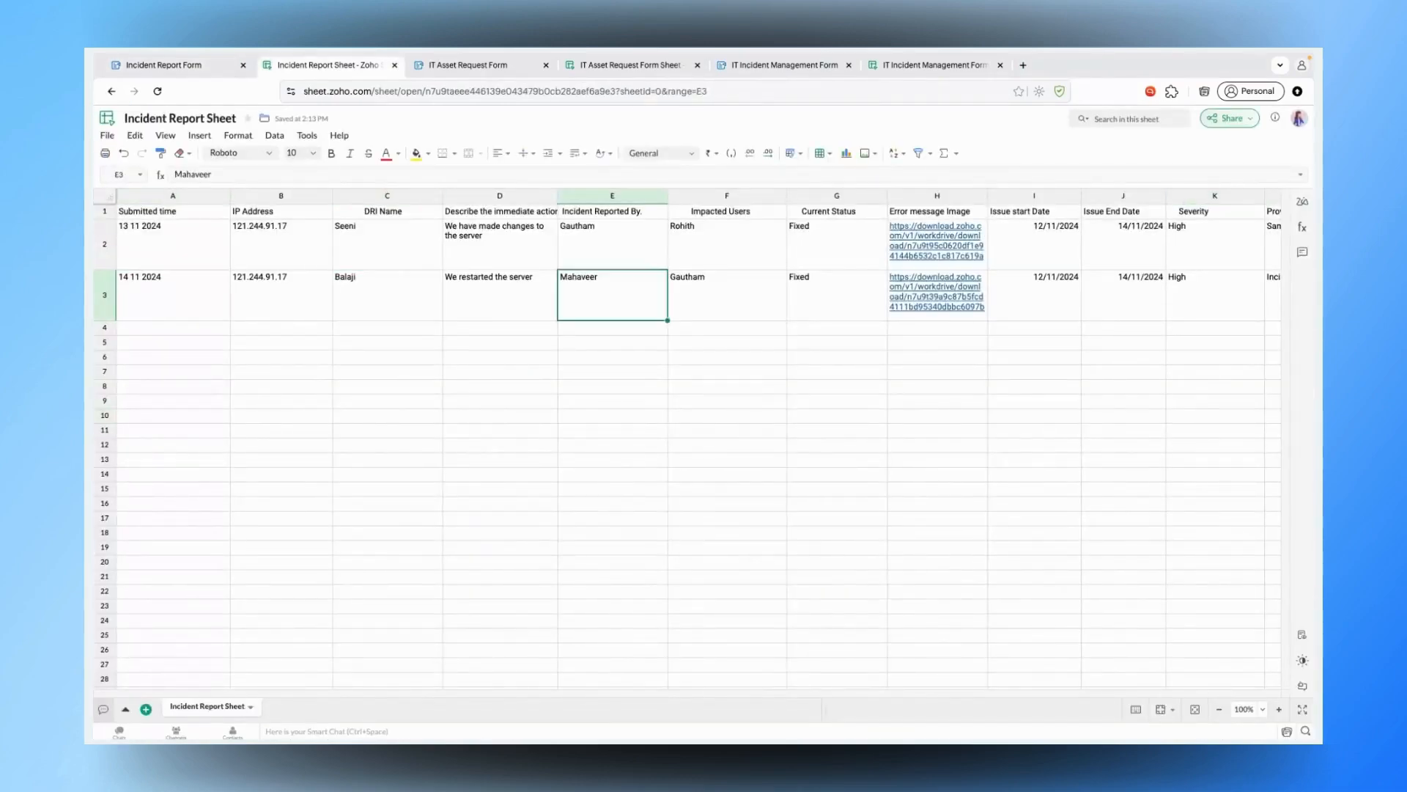
{"action": "key", "text": "Tab"}
{"action": "key", "text": "Tab"}
{"action": "key", "text": "Tab"}
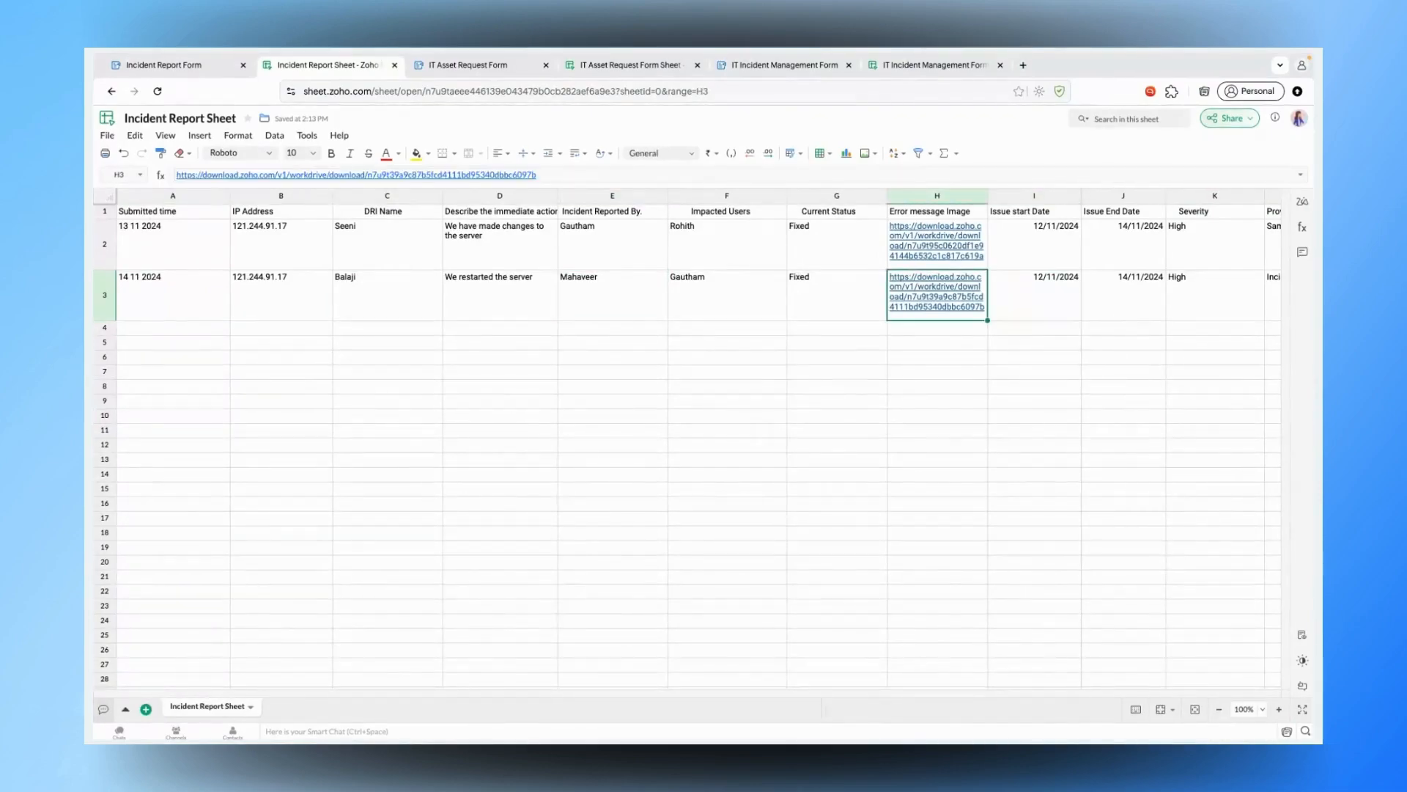
{"action": "mouse_move", "coordinate": [953, 312]}
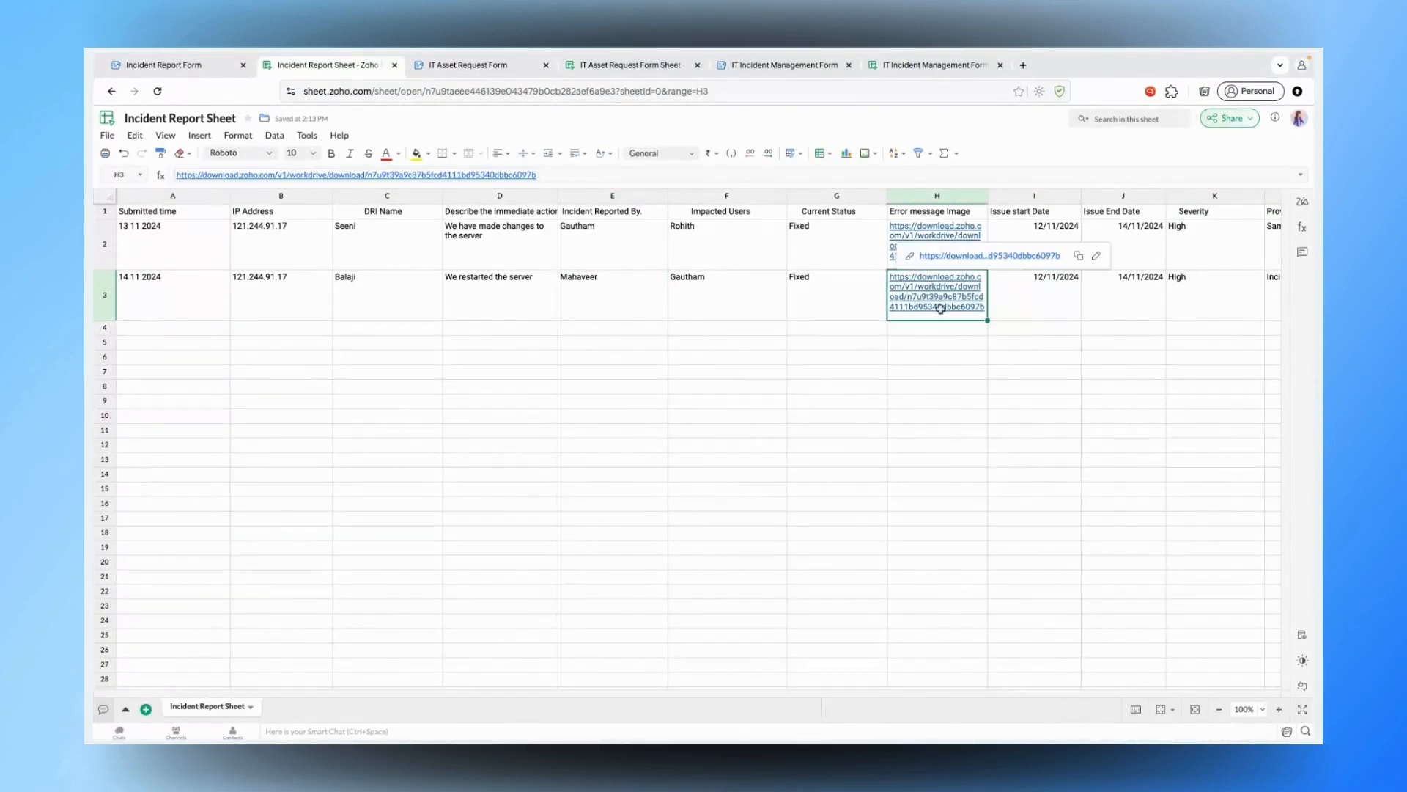
{"action": "key", "text": "Tab"}
{"action": "key", "text": "Tab"}
{"action": "key", "text": "Tab"}
{"action": "key", "text": "Tab"}
{"action": "key", "text": "Tab"}
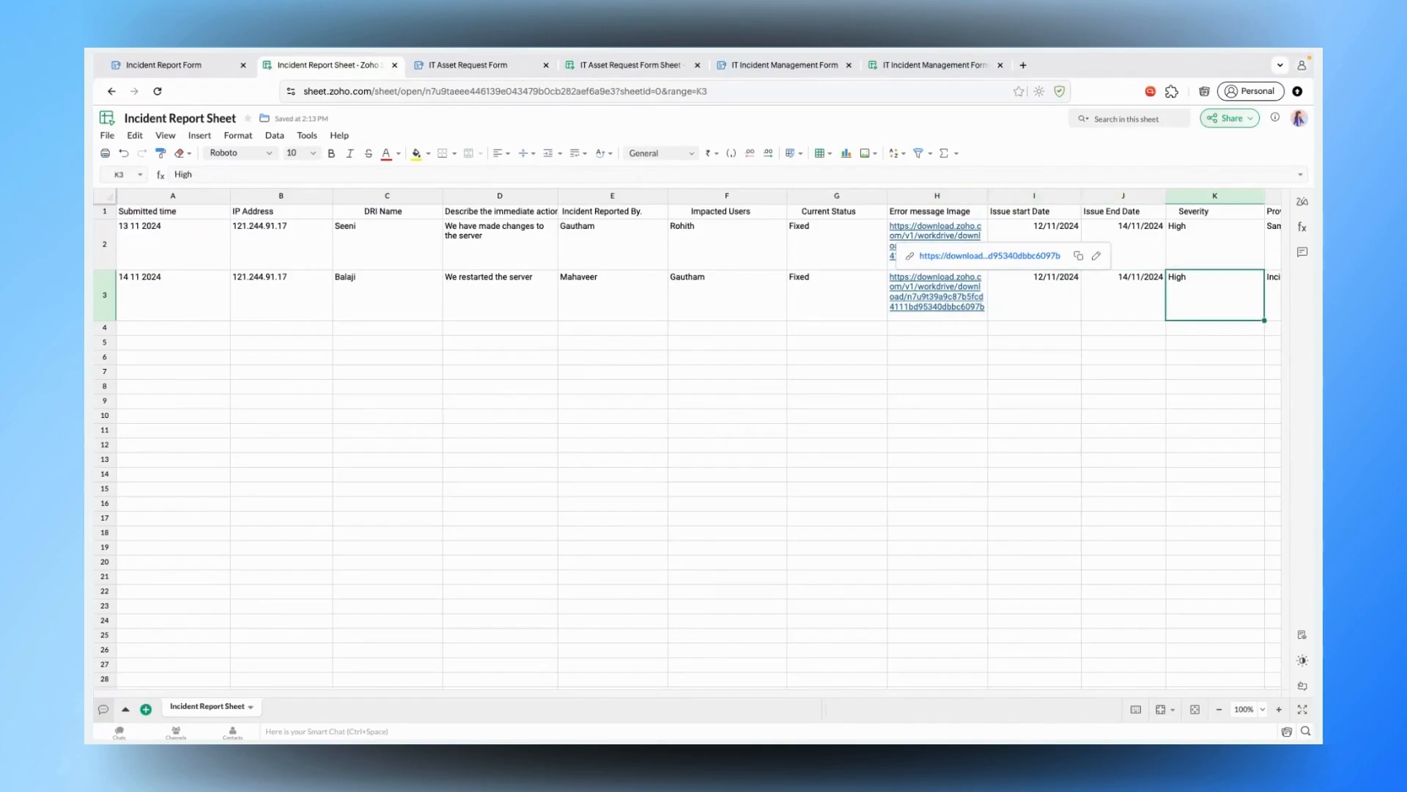
- Go back to the first cell of row 3 and return to the Incident Report Form template
{"action": "key", "text": "shift+Tab"}
{"action": "key", "text": "shift+Tab"}
{"action": "key", "text": "shift+Tab"}
{"action": "key", "text": "shift+Tab"}
{"action": "key", "text": "shift+Tab"}
{"action": "key", "text": "shift+Tab"}
{"action": "key", "text": "shift+Tab"}
{"action": "key", "text": "shift+Tab"}
{"action": "key", "text": "shift+Tab"}
{"action": "key", "text": "shift+Tab"}
{"action": "key", "text": "shift+Tab"}
{"action": "key", "text": "shift+Tab"}
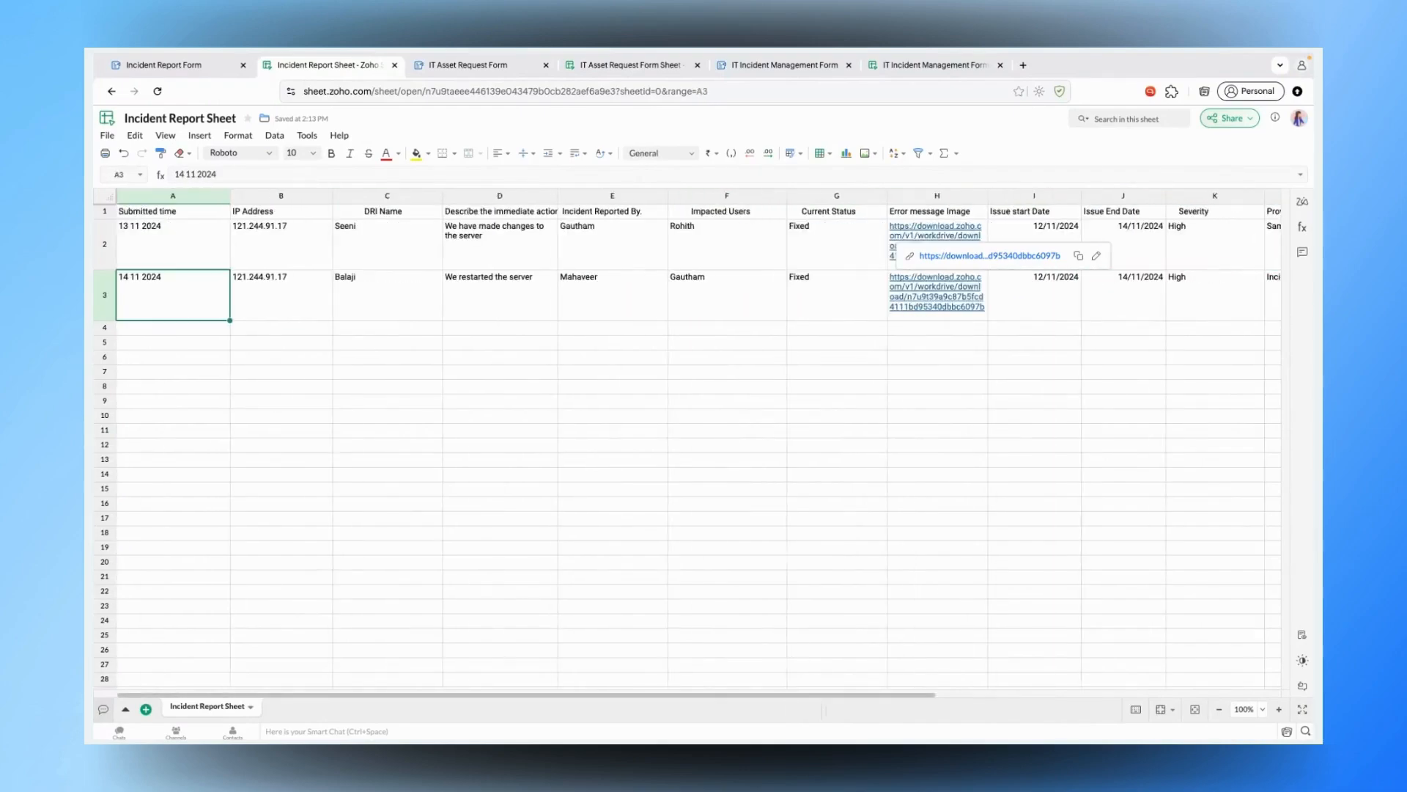
{"action": "left_click", "coordinate": [211, 65]}
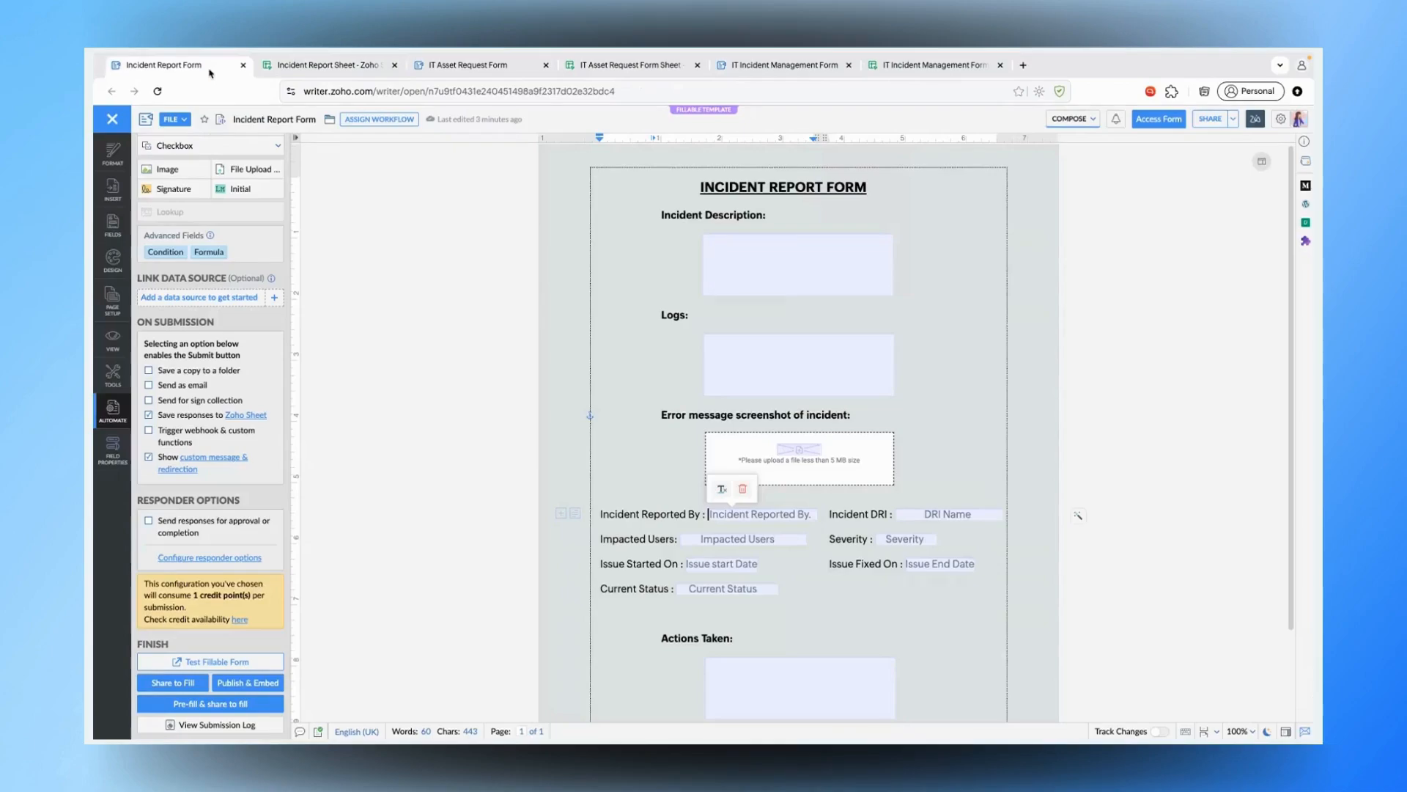
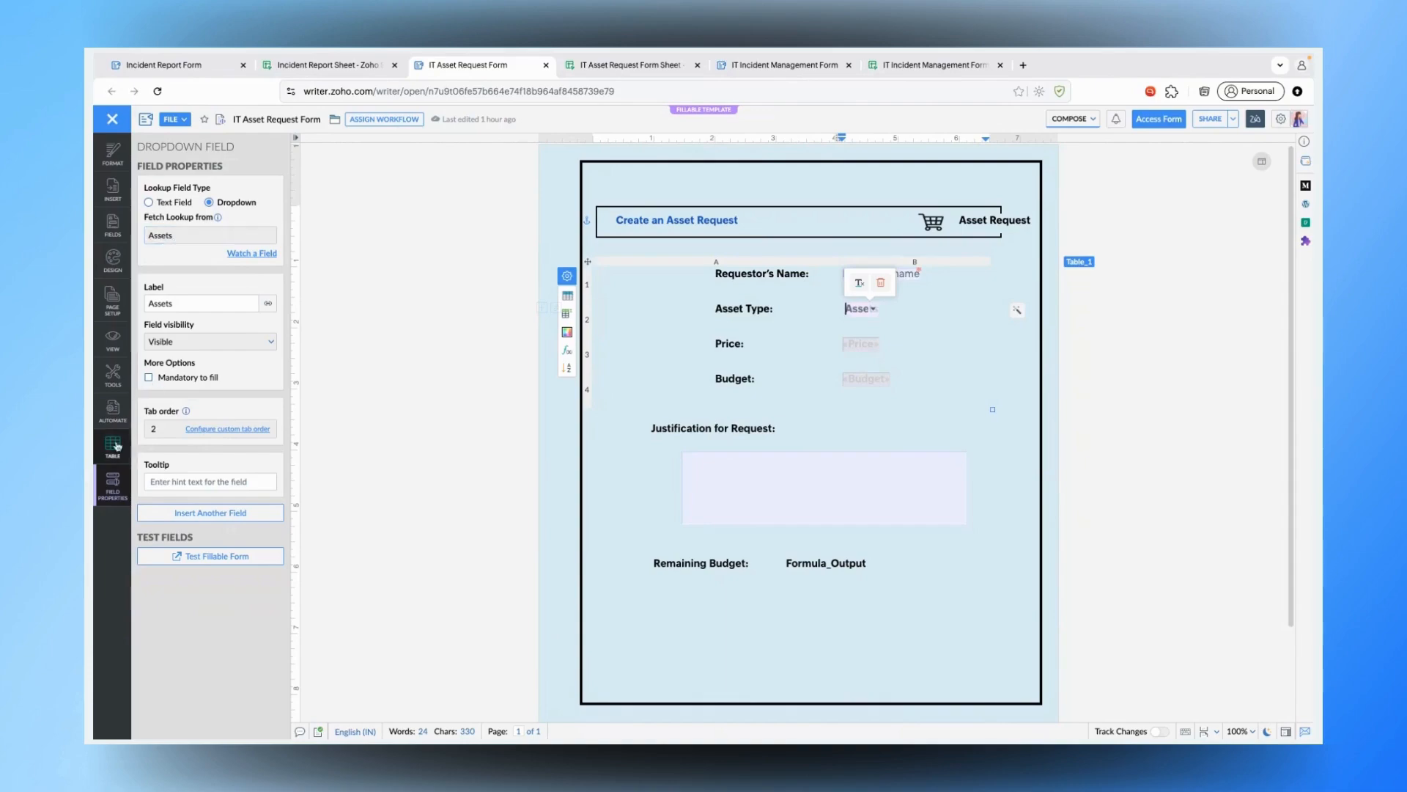
- Check the IT Asset Request Form's linked data source and examine the Assets and Price columns in its sheet
{"action": "left_click", "coordinate": [113, 410]}
{"action": "scroll", "coordinate": [214, 466], "scroll_direction": "up", "scroll_amount": 1}
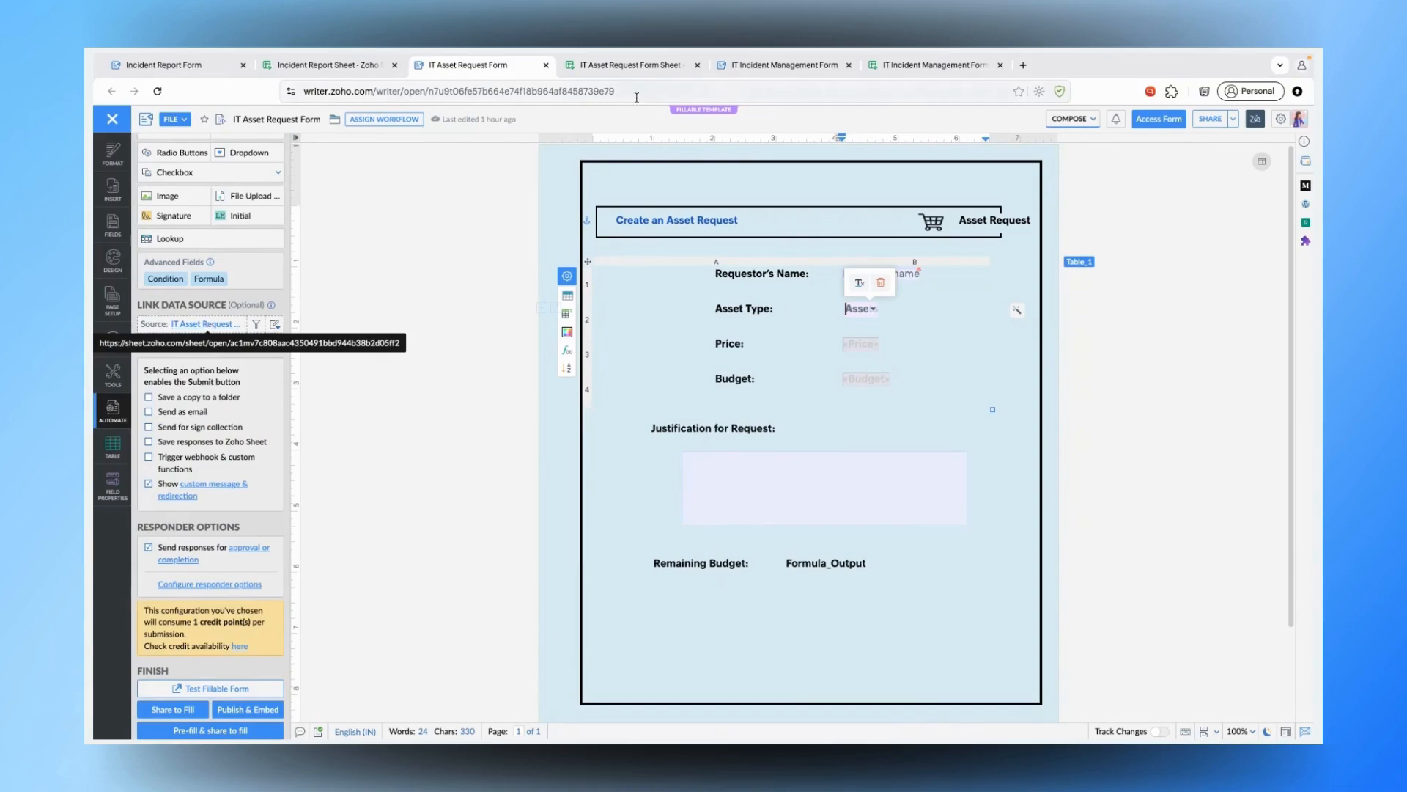
{"action": "left_click", "coordinate": [652, 66]}
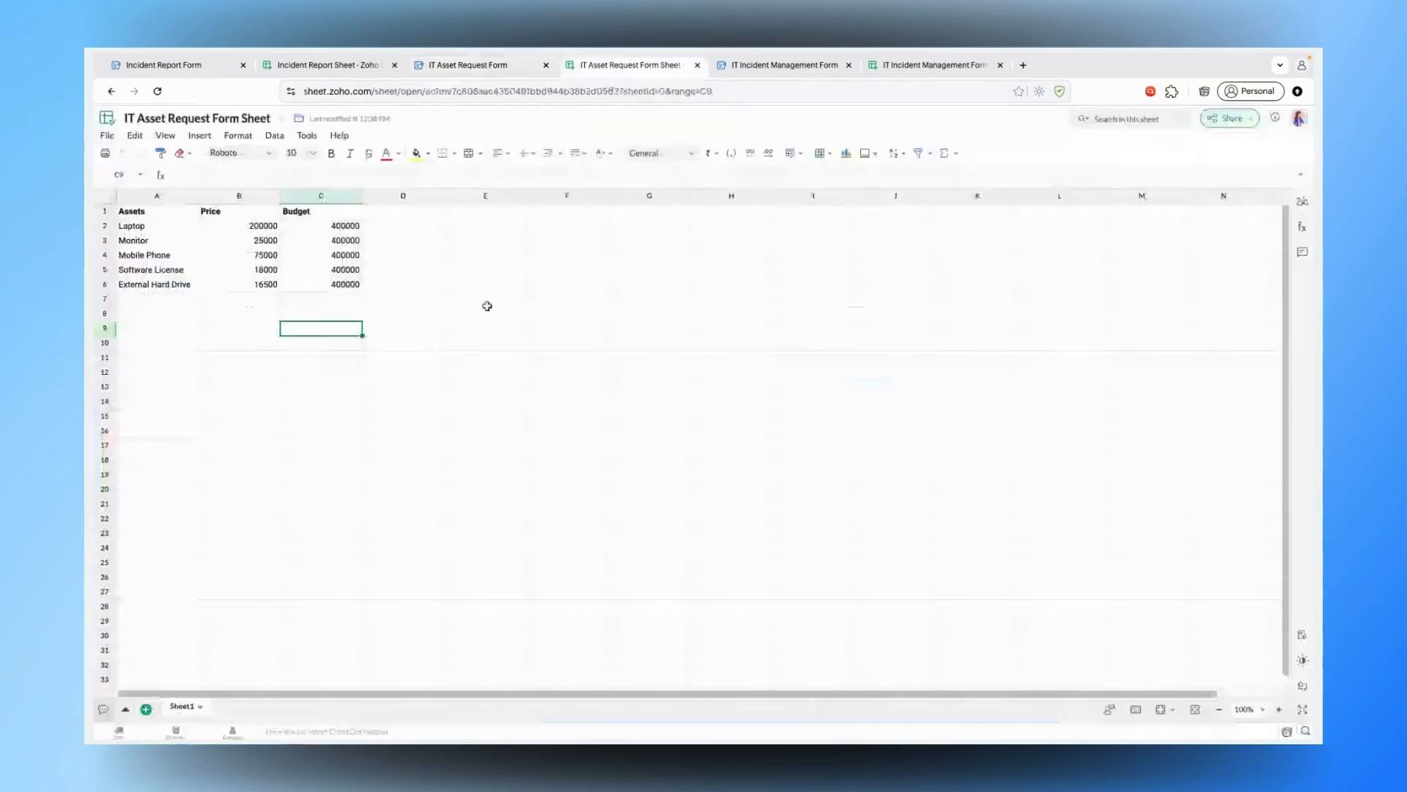
{"action": "left_click", "coordinate": [176, 211]}
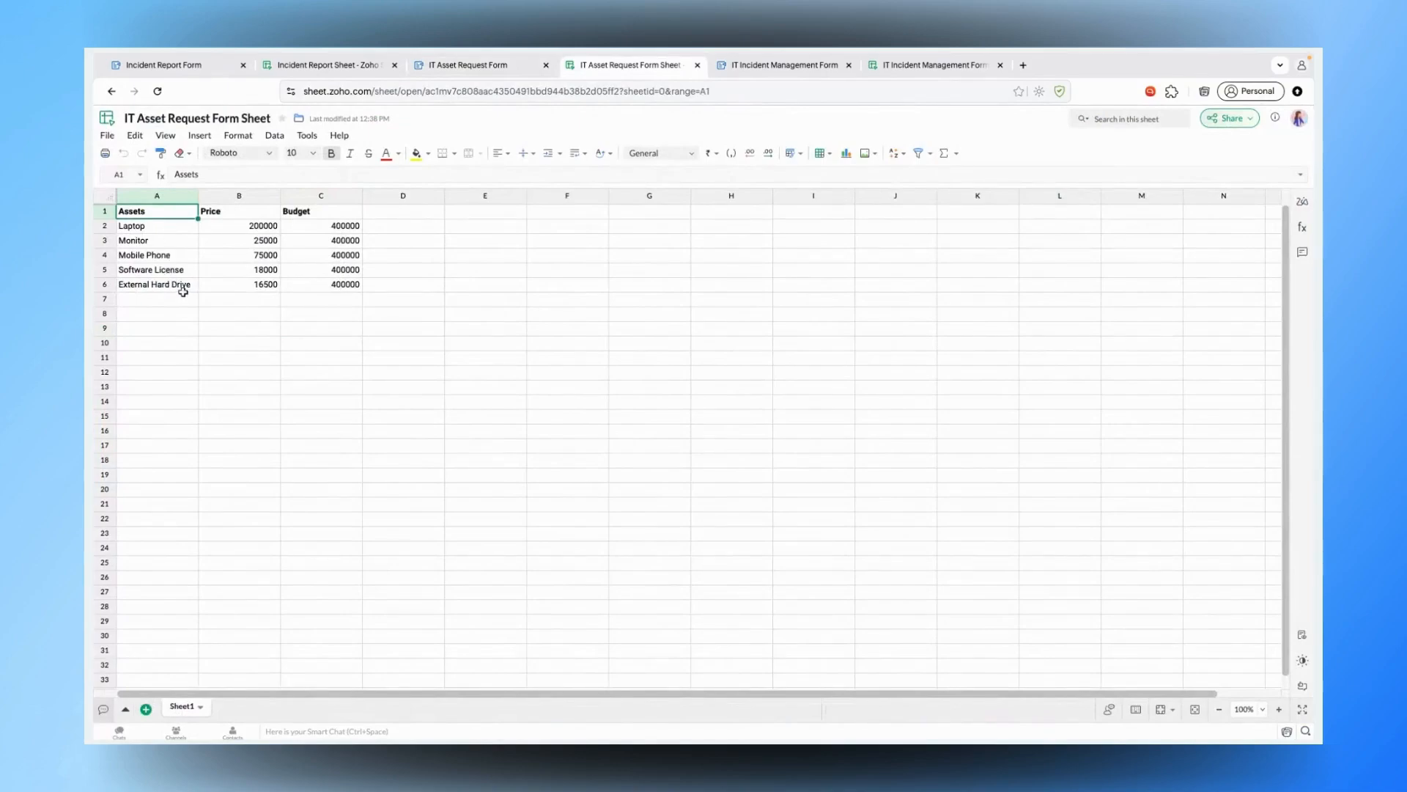
{"action": "left_click", "coordinate": [265, 227]}
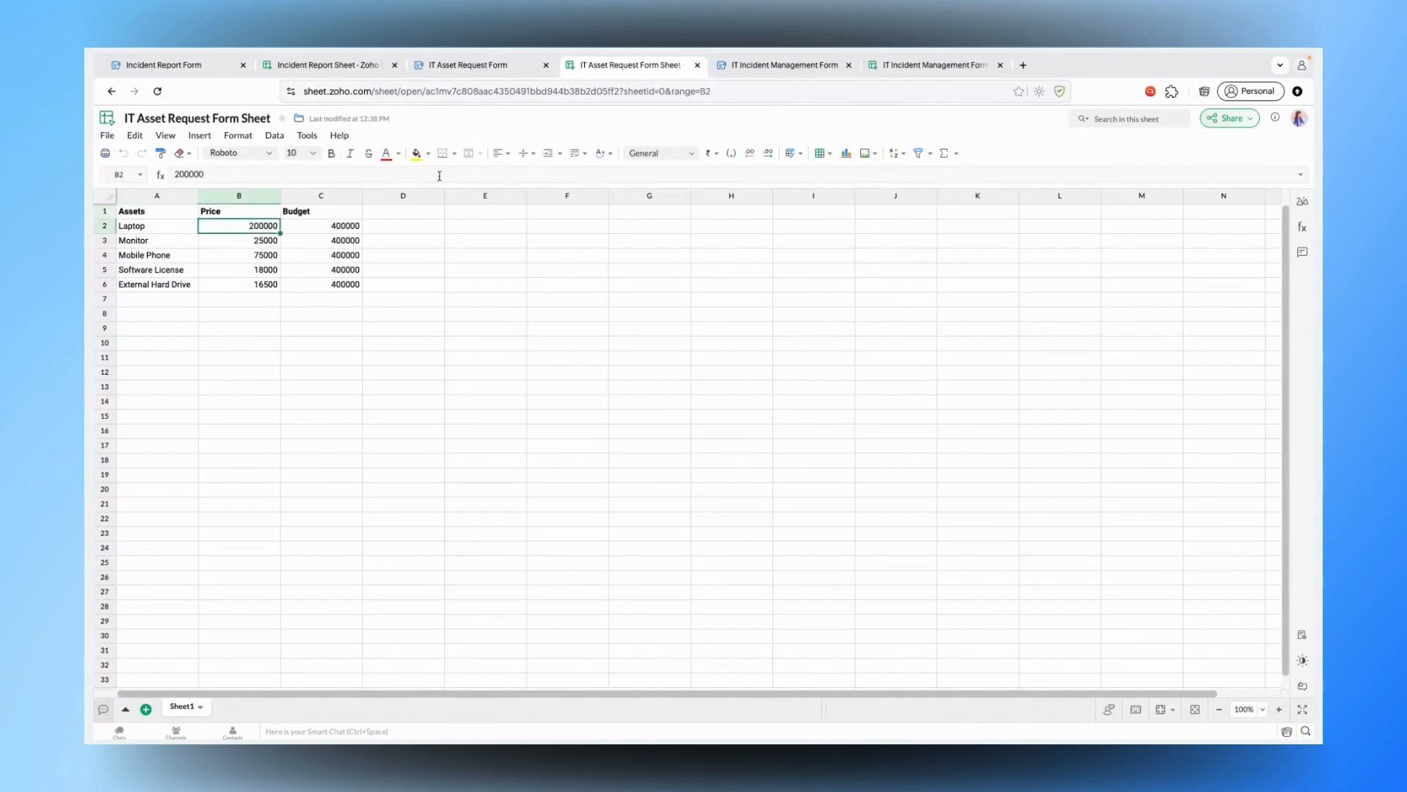
- Find the Lookup field among the form's field types and check the Assets column header in the source sheet
{"action": "left_click", "coordinate": [467, 68]}
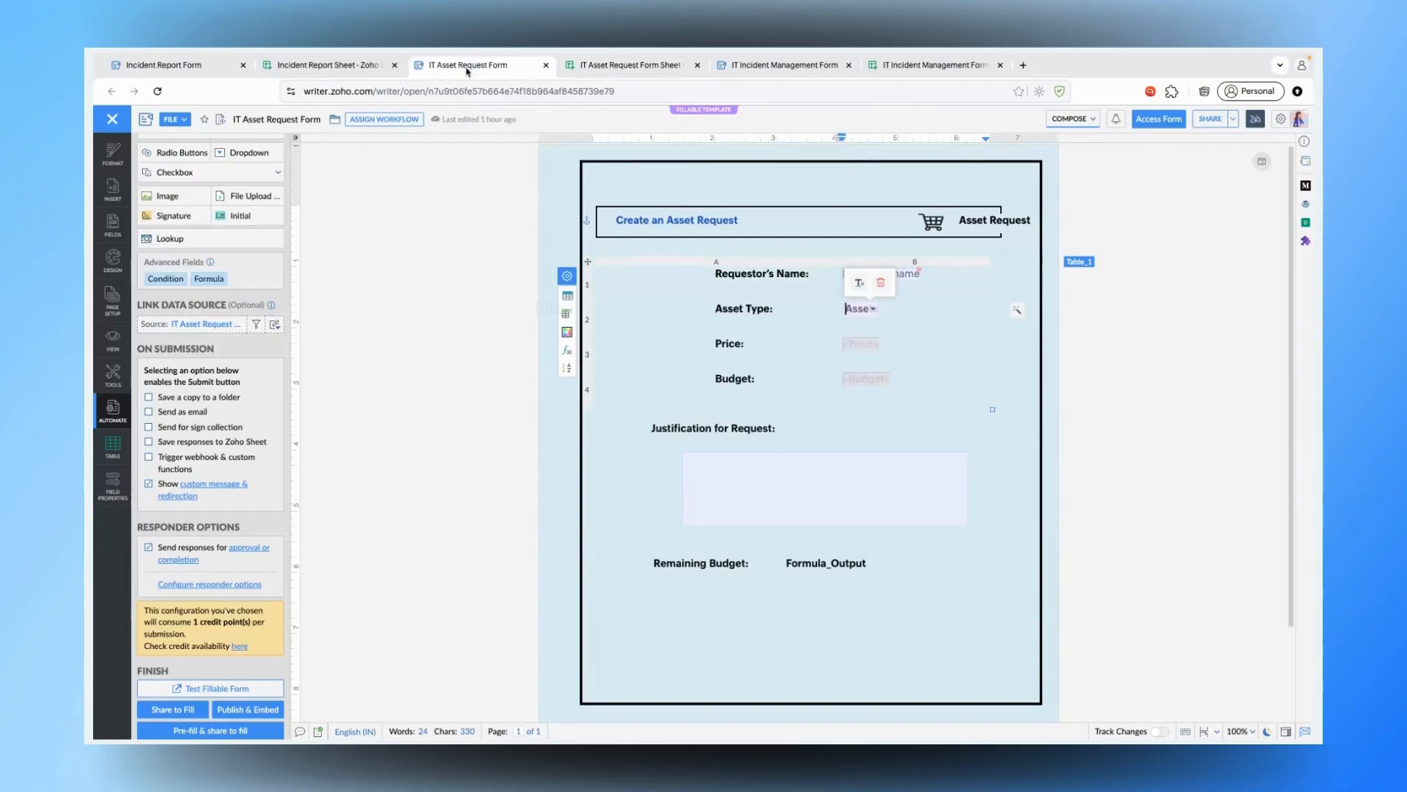
{"action": "scroll", "coordinate": [265, 355], "scroll_direction": "up", "scroll_amount": 2}
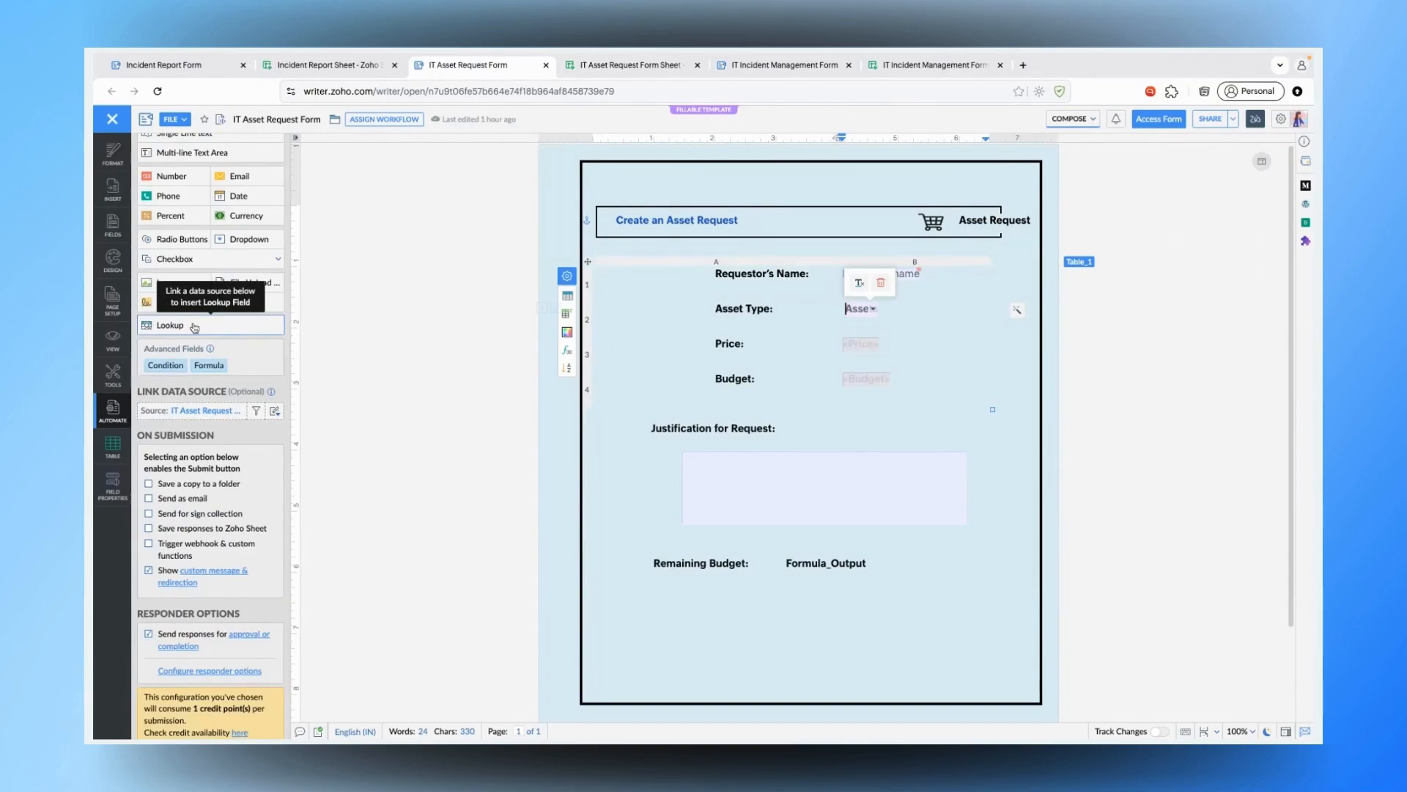
{"action": "left_click", "coordinate": [649, 66]}
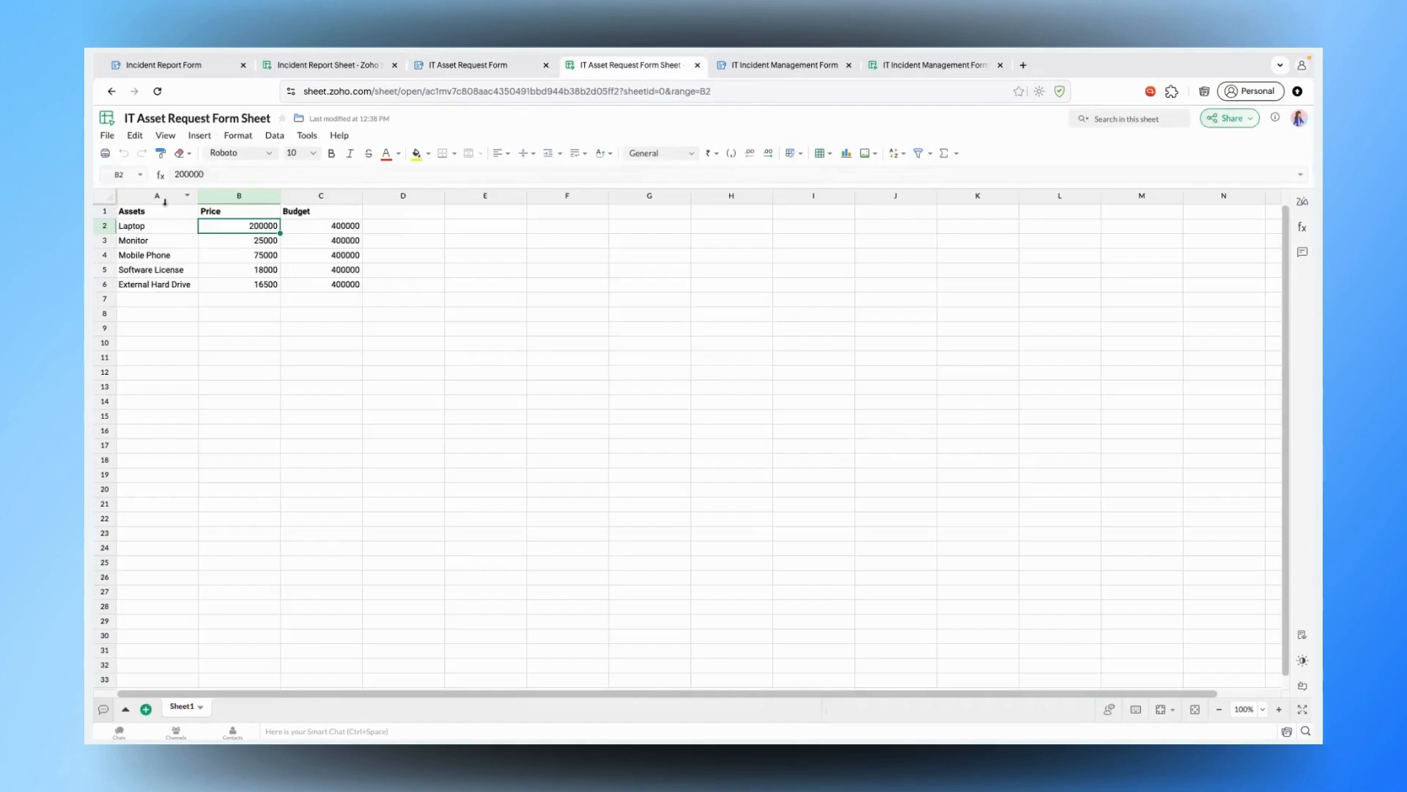
{"action": "left_click", "coordinate": [146, 212]}
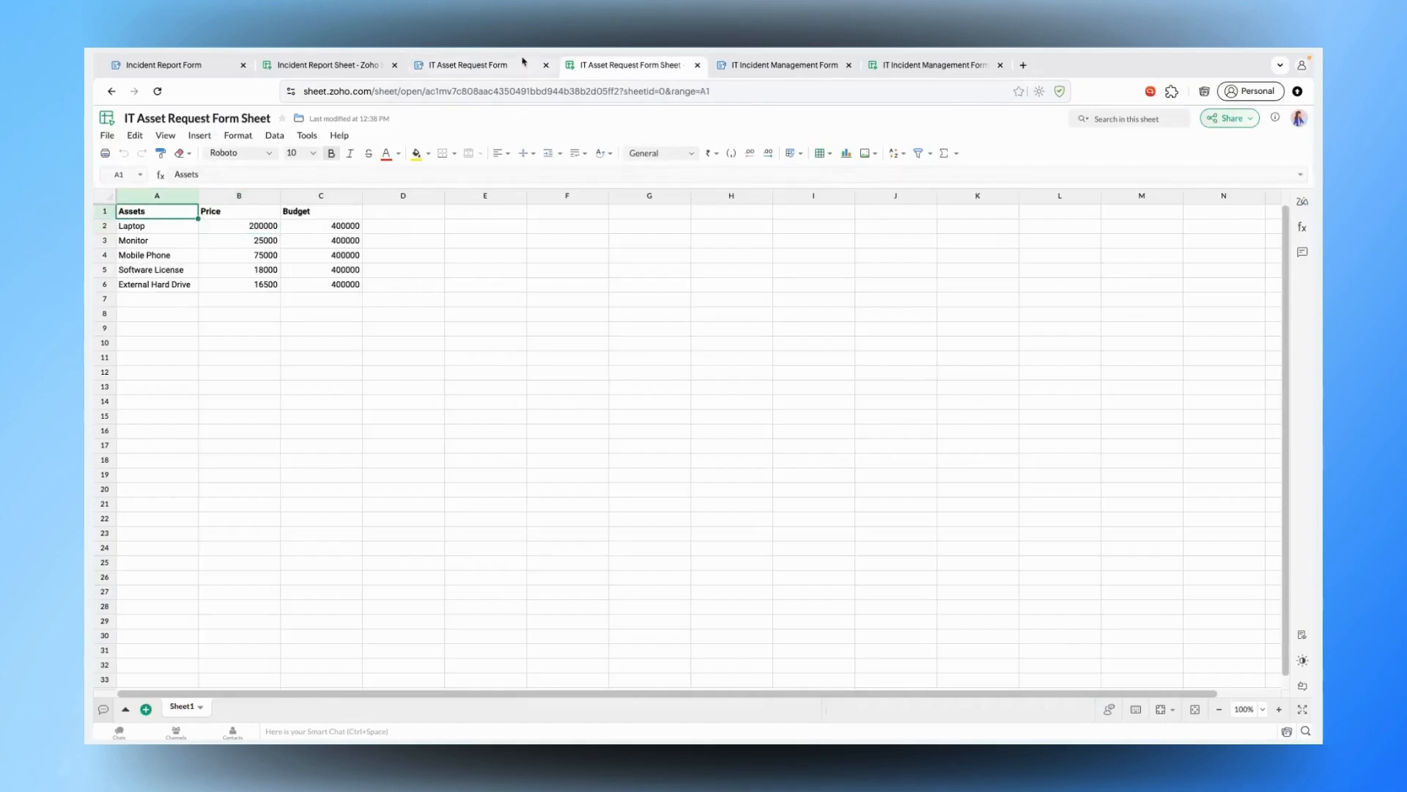
- Inspect the Asset Type field's lookup configuration and its available source columns, leaving the configuration without updating it
{"action": "left_click", "coordinate": [468, 64]}
{"action": "left_click", "coordinate": [864, 310]}
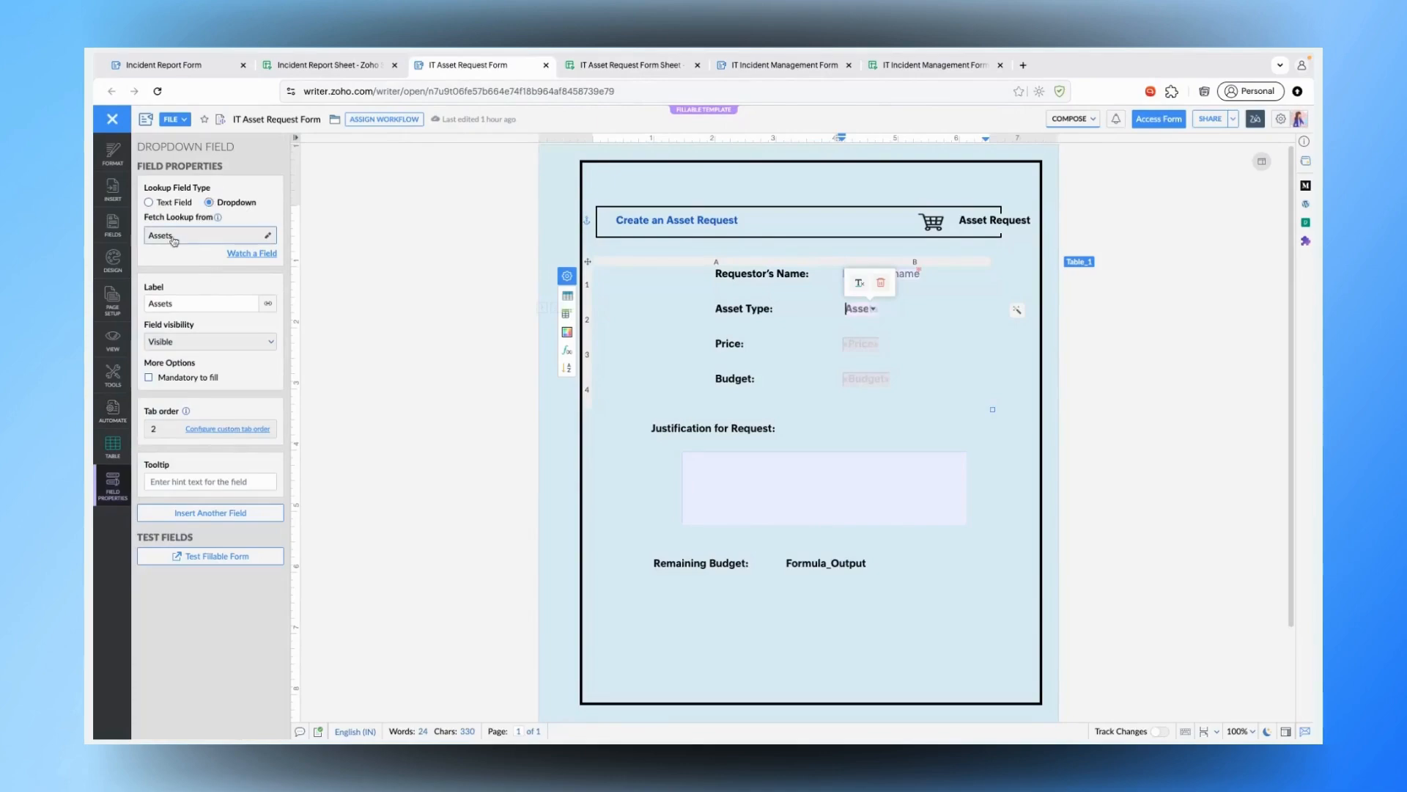
{"action": "left_click", "coordinate": [269, 251]}
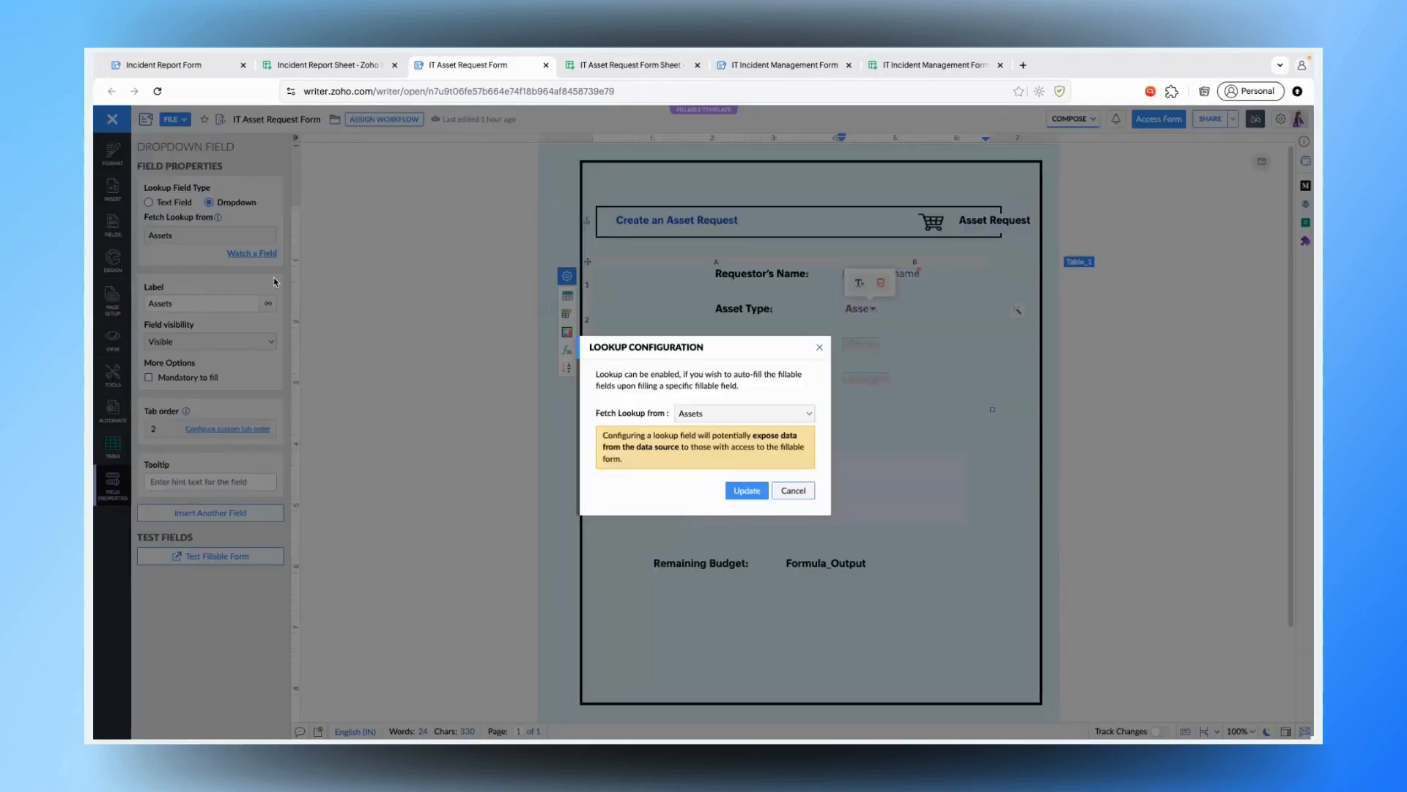
{"action": "left_click", "coordinate": [724, 414]}
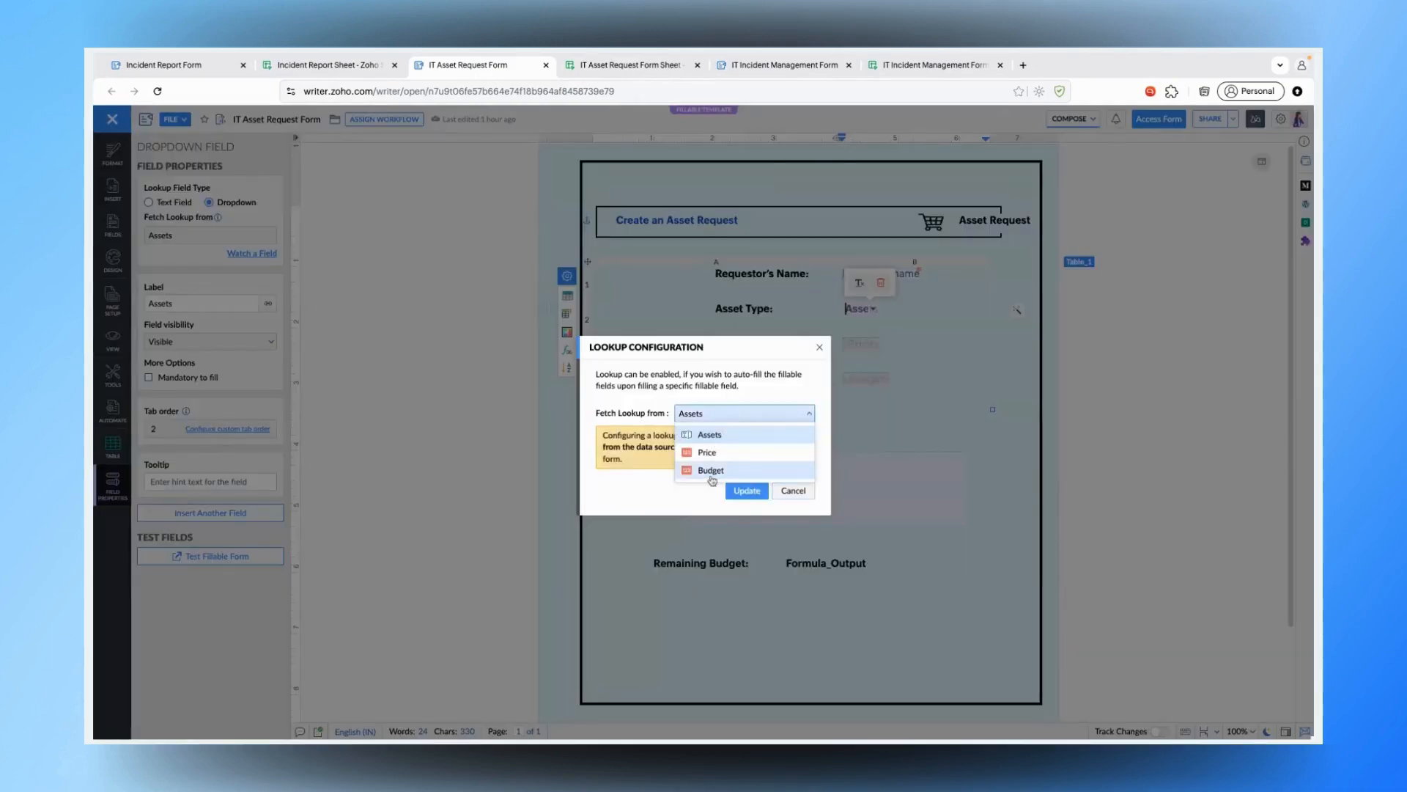
{"action": "left_click", "coordinate": [793, 491]}
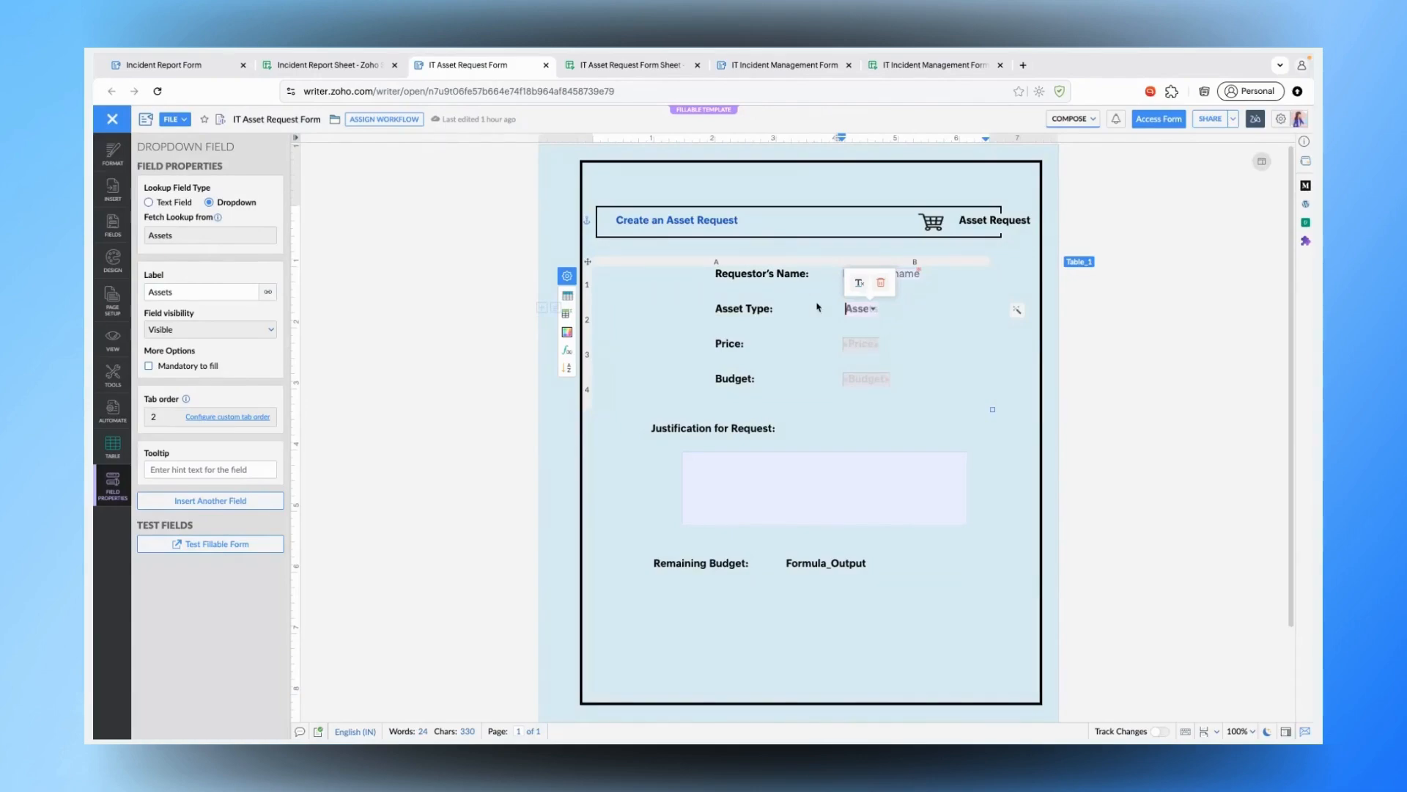
- Examine the Price field's properties, including its label, currency symbol and pre-filled value
{"action": "left_click", "coordinate": [862, 351]}
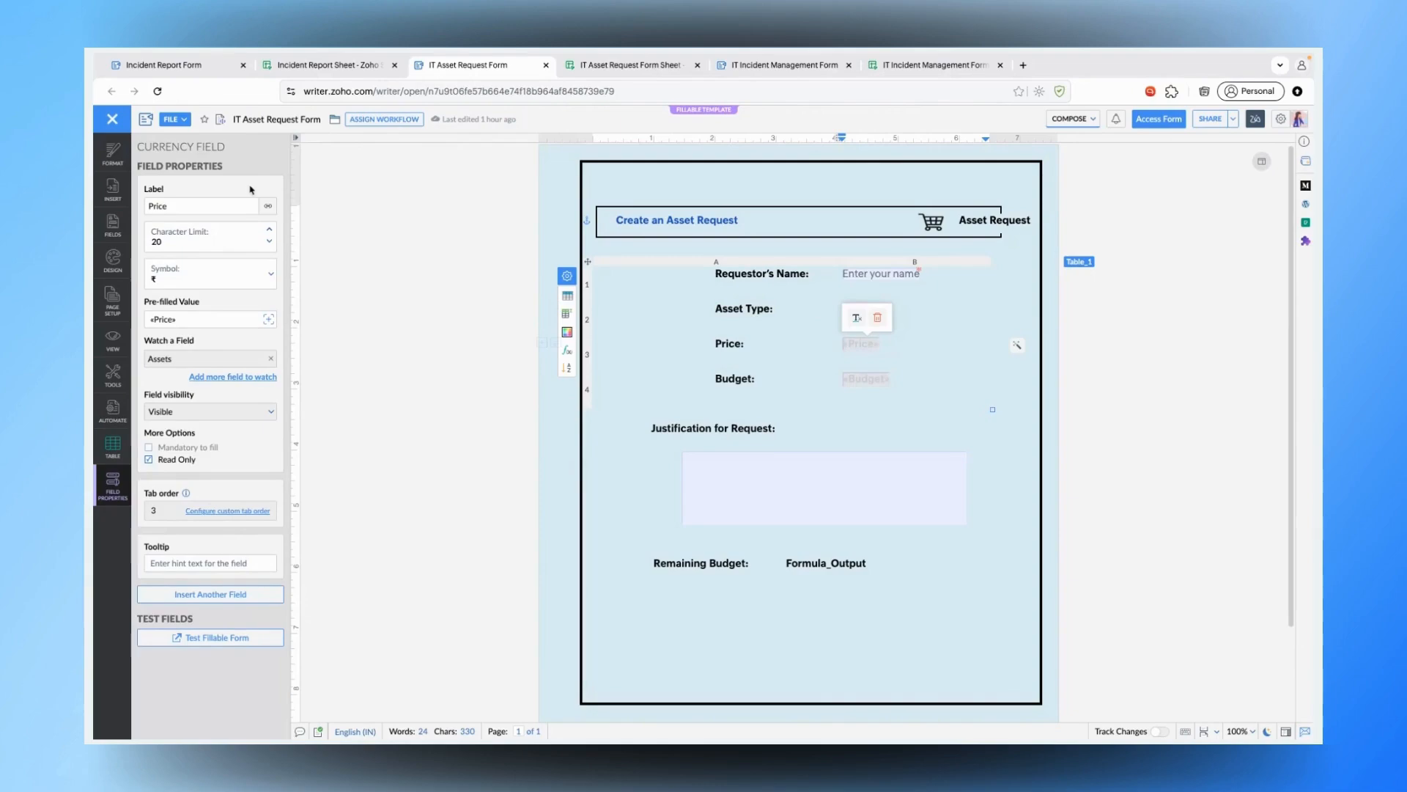
{"action": "double_click", "coordinate": [256, 208]}
{"action": "left_click", "coordinate": [196, 201]}
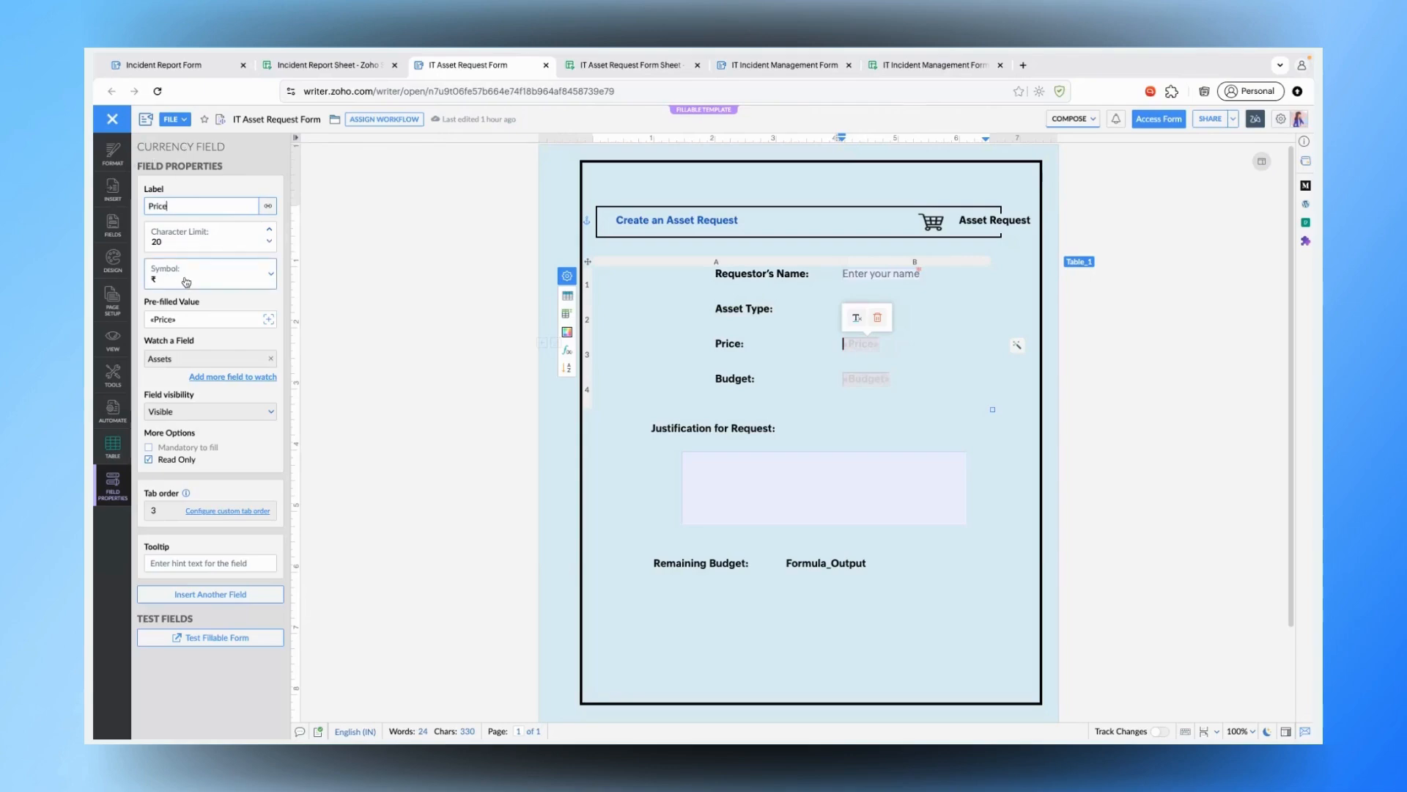
{"action": "left_click", "coordinate": [184, 319]}
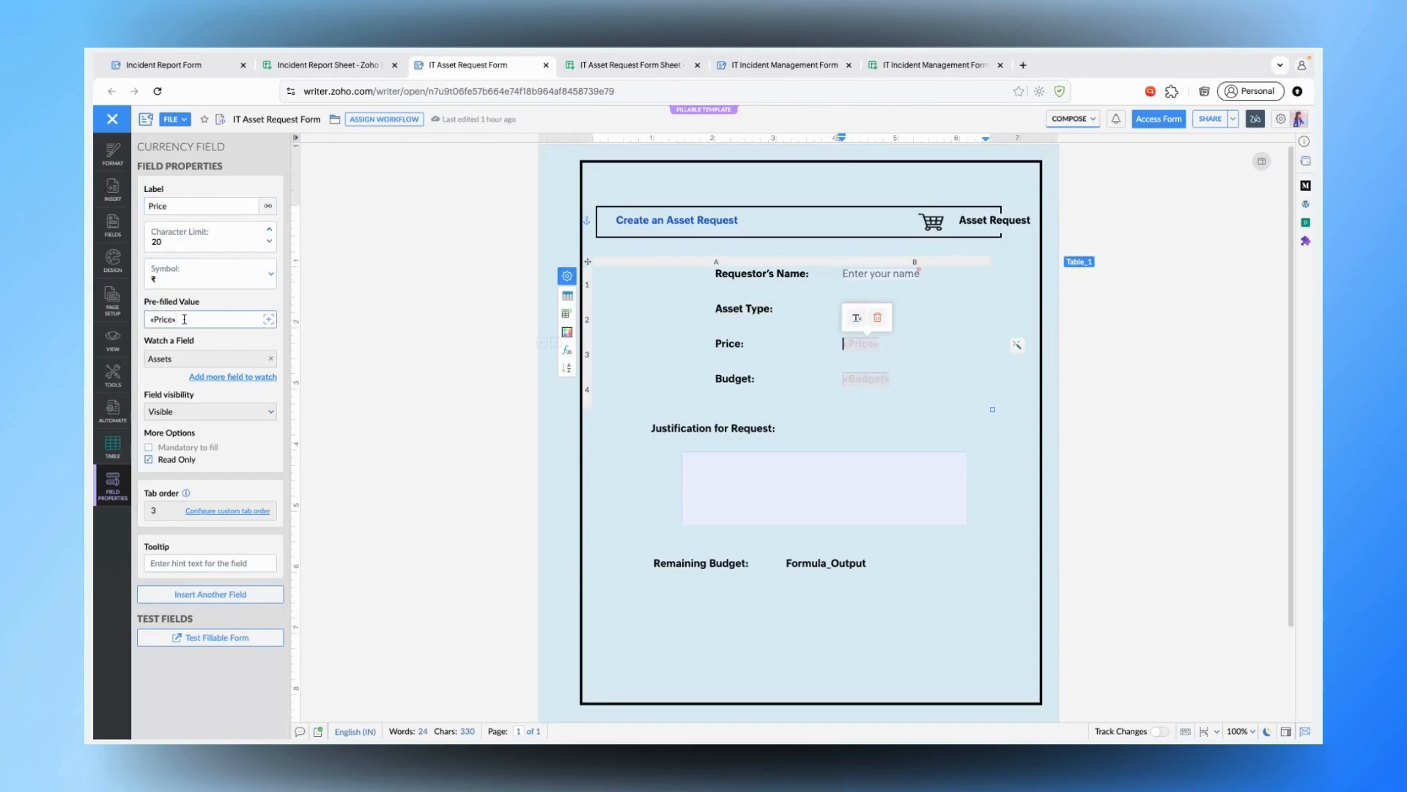
{"action": "left_click_drag", "start_coordinate": [189, 319], "coordinate": [148, 317]}
{"action": "left_click", "coordinate": [195, 331]}
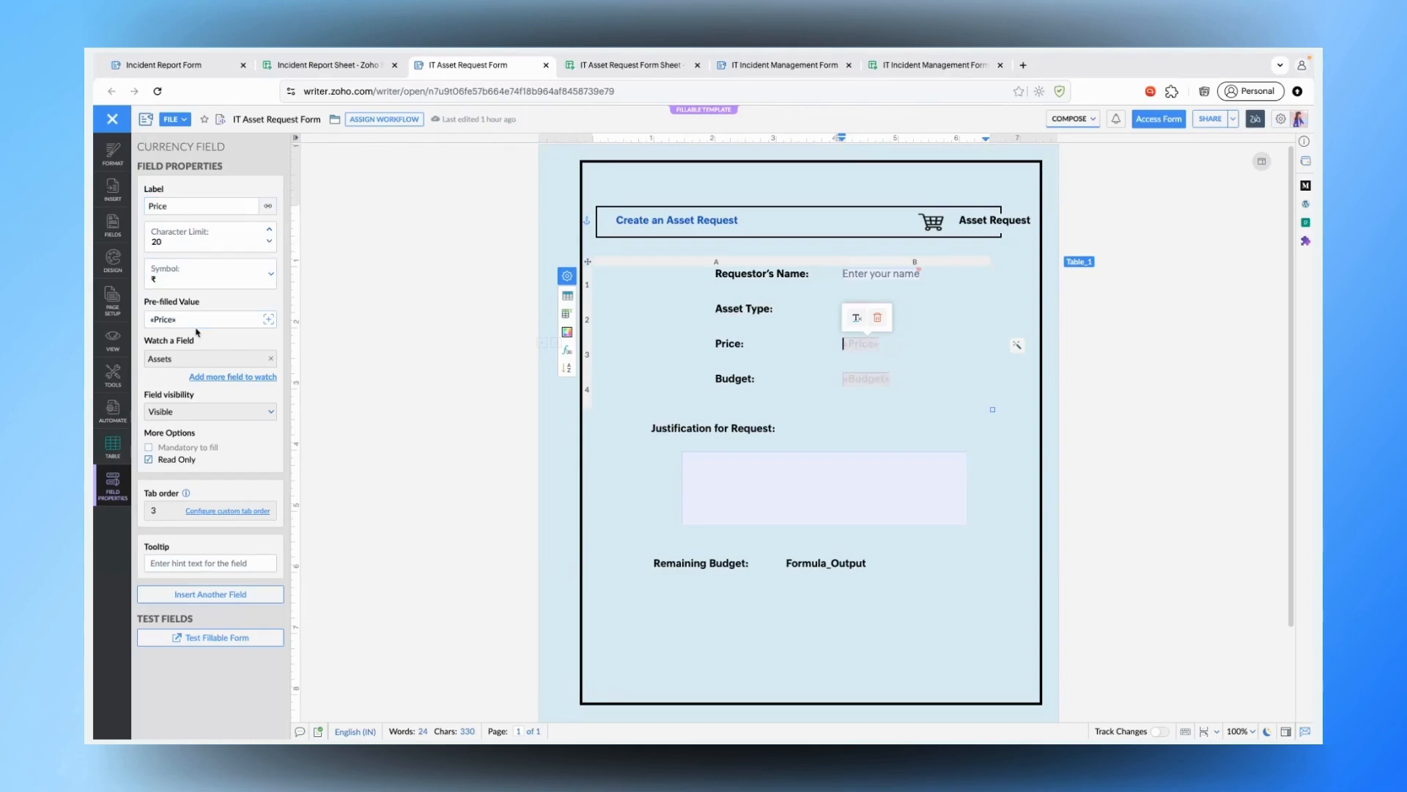
- Review the merge fields available for the Price field's pre-filled value and compare them with the asset sheet's columns
{"action": "left_click", "coordinate": [271, 326]}
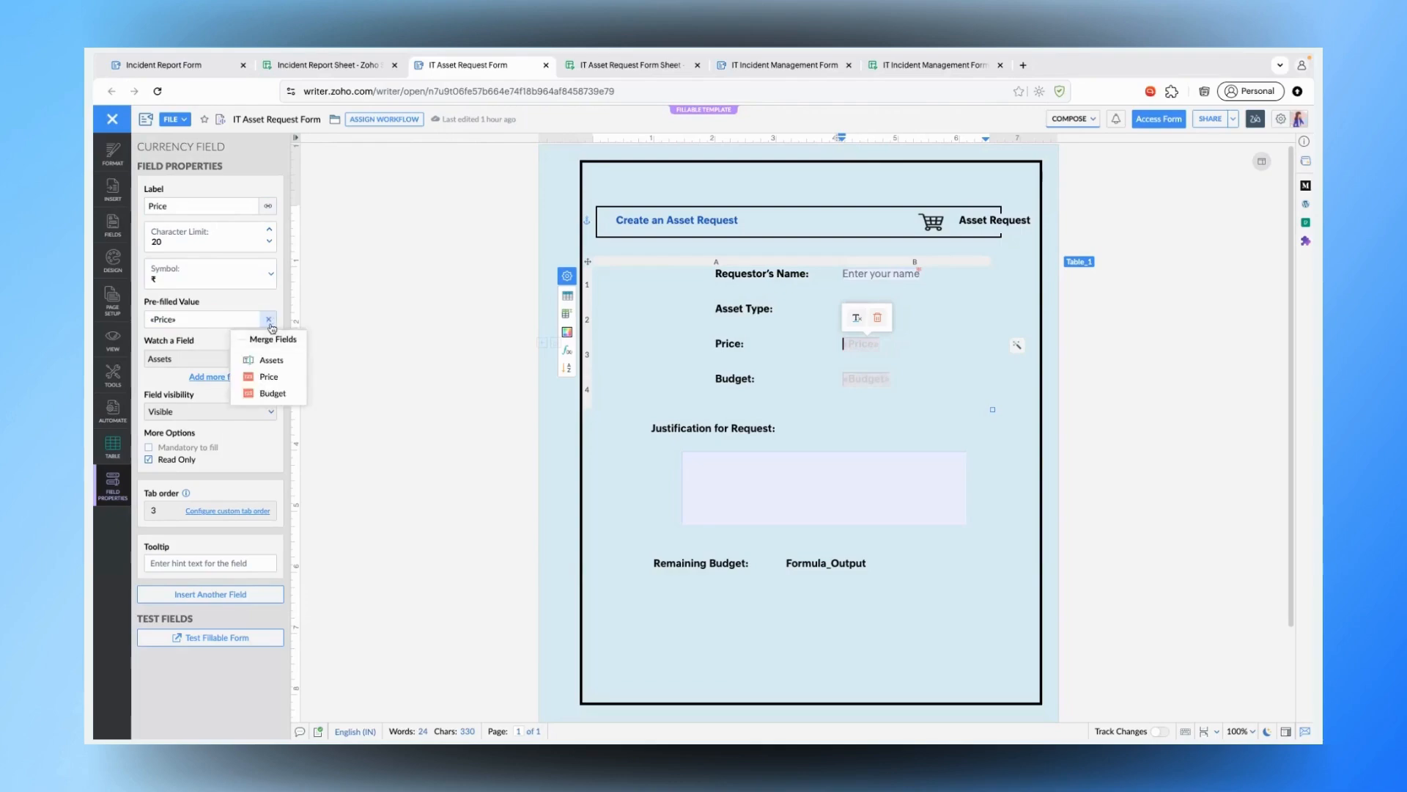
{"action": "left_click", "coordinate": [409, 412]}
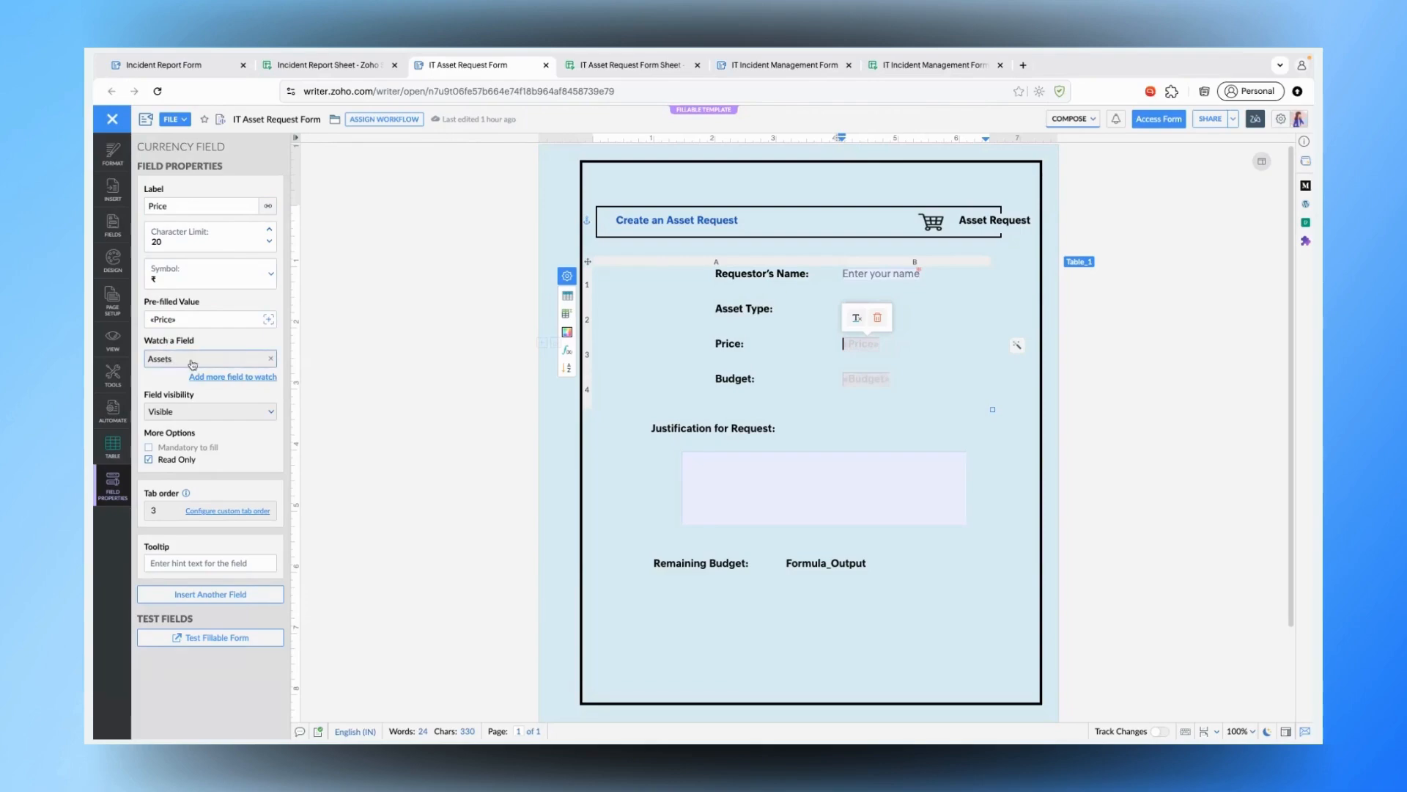
{"action": "left_click", "coordinate": [612, 70]}
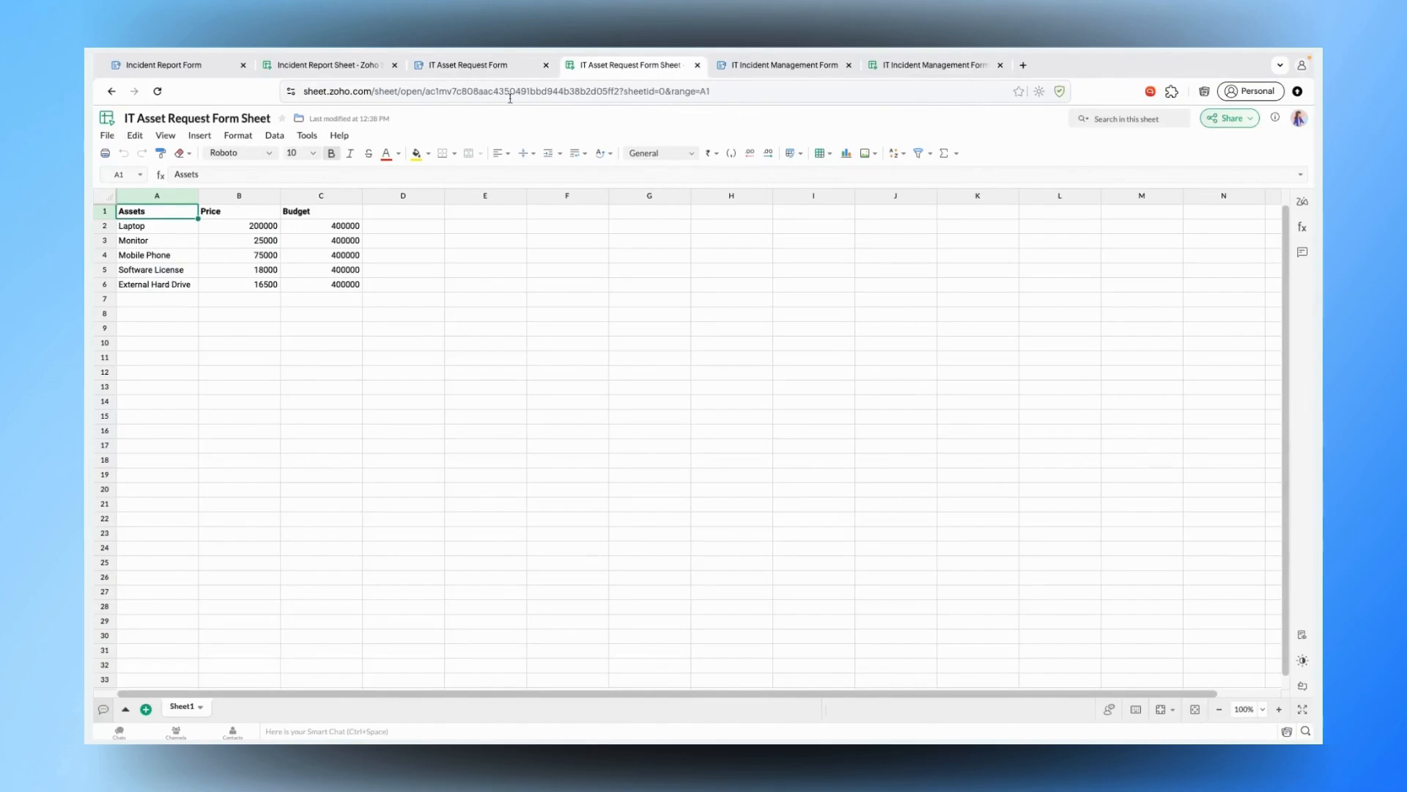
{"action": "left_click", "coordinate": [501, 73]}
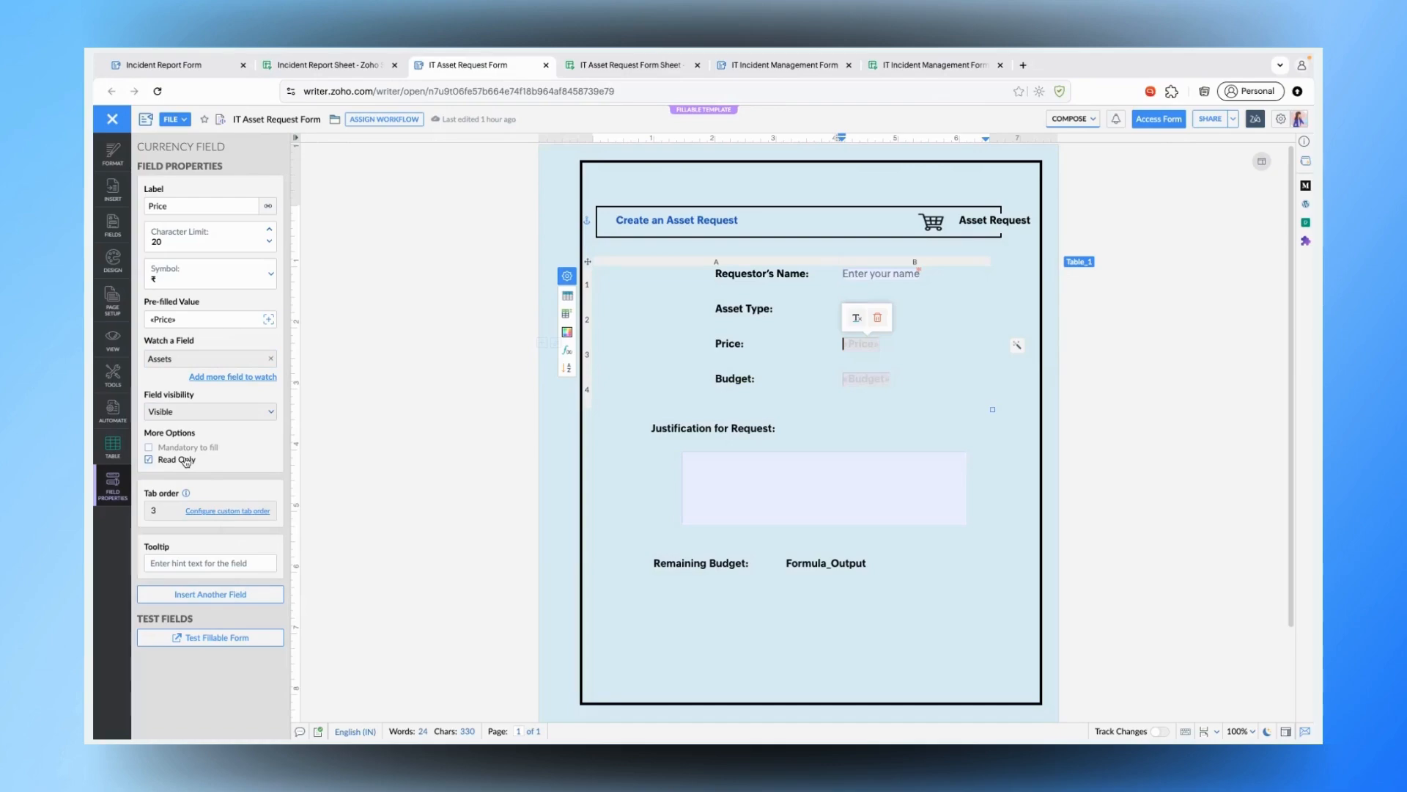
- Examine the Budget field's pre-filled value, the justification text field's properties and the Remaining Budget formula
{"action": "left_click", "coordinate": [878, 383]}
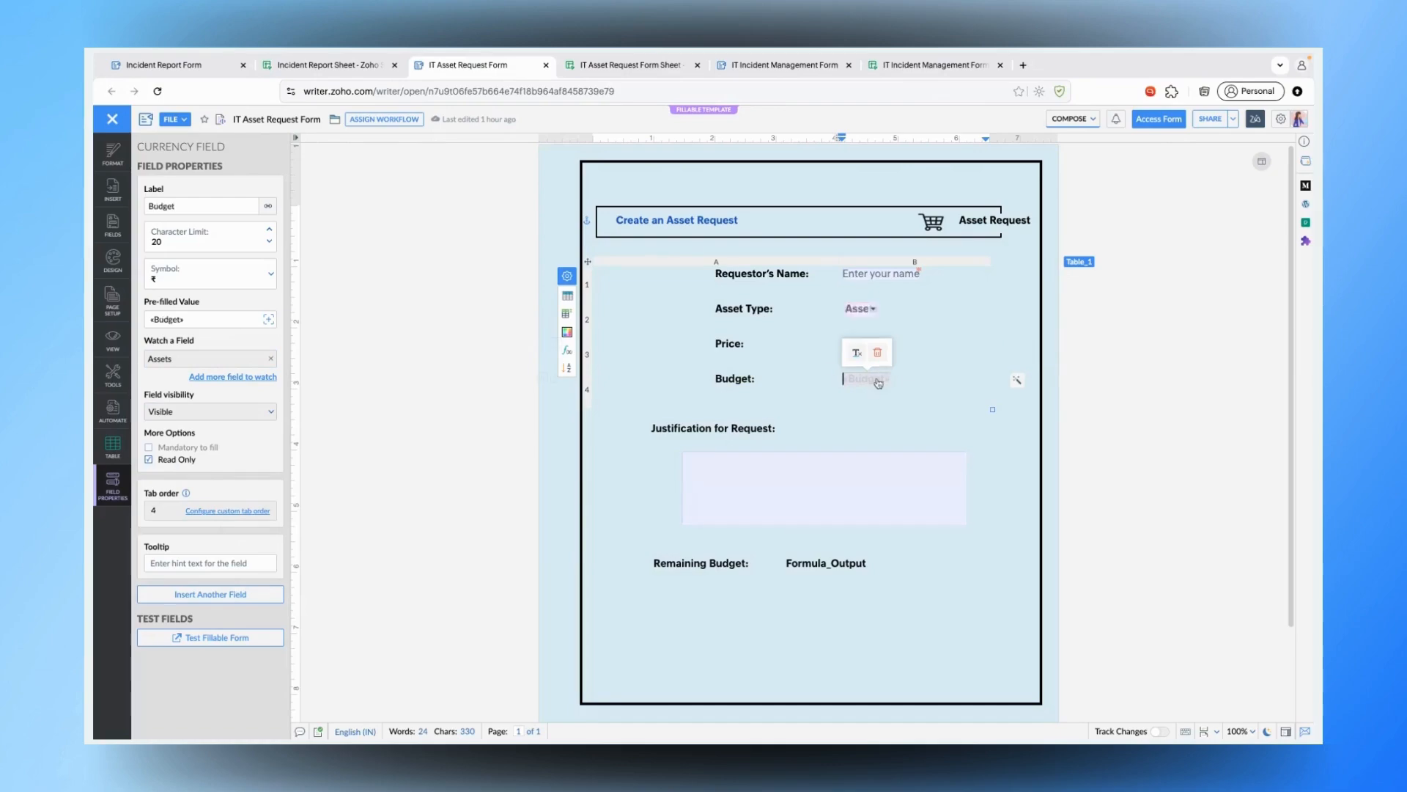
{"action": "left_click", "coordinate": [203, 321]}
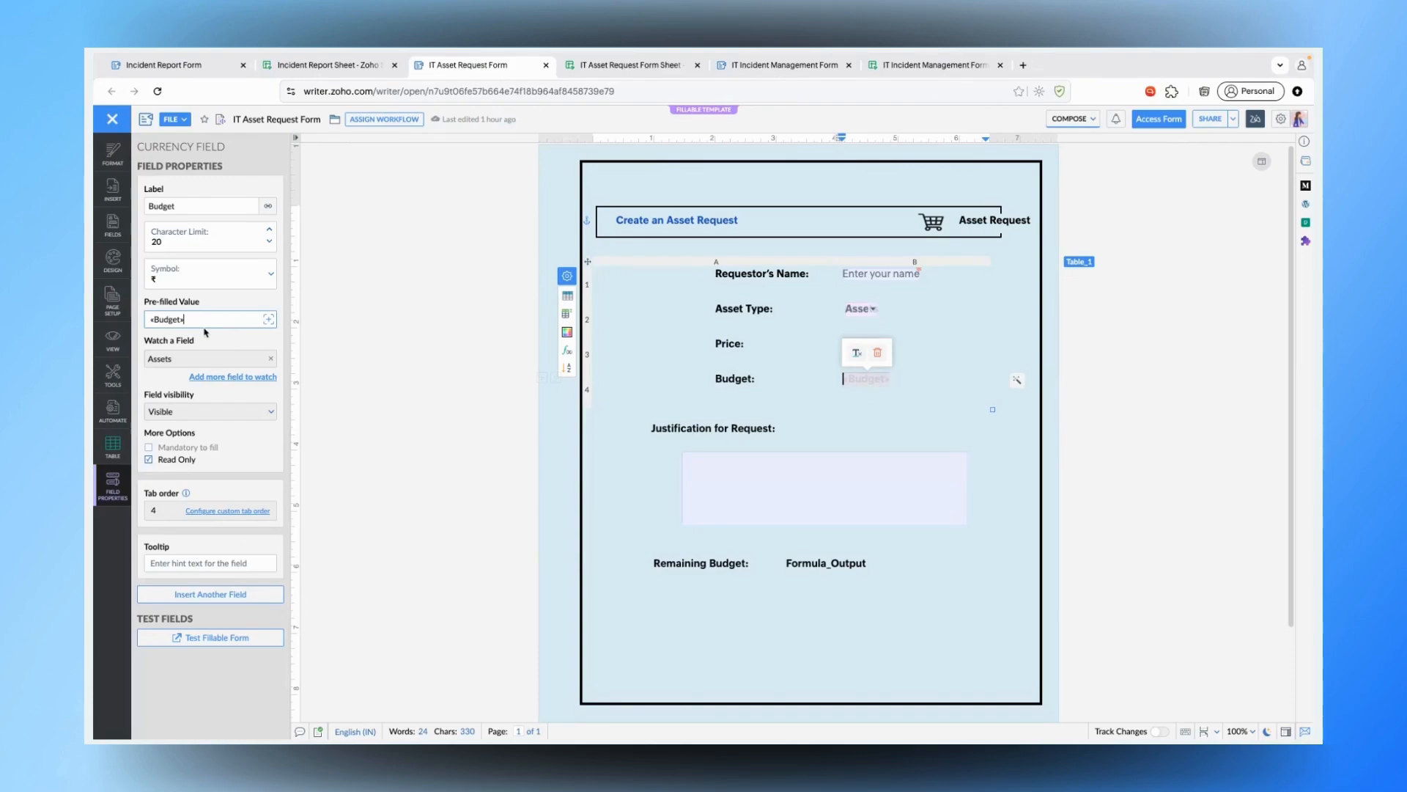
{"action": "left_click", "coordinate": [765, 486]}
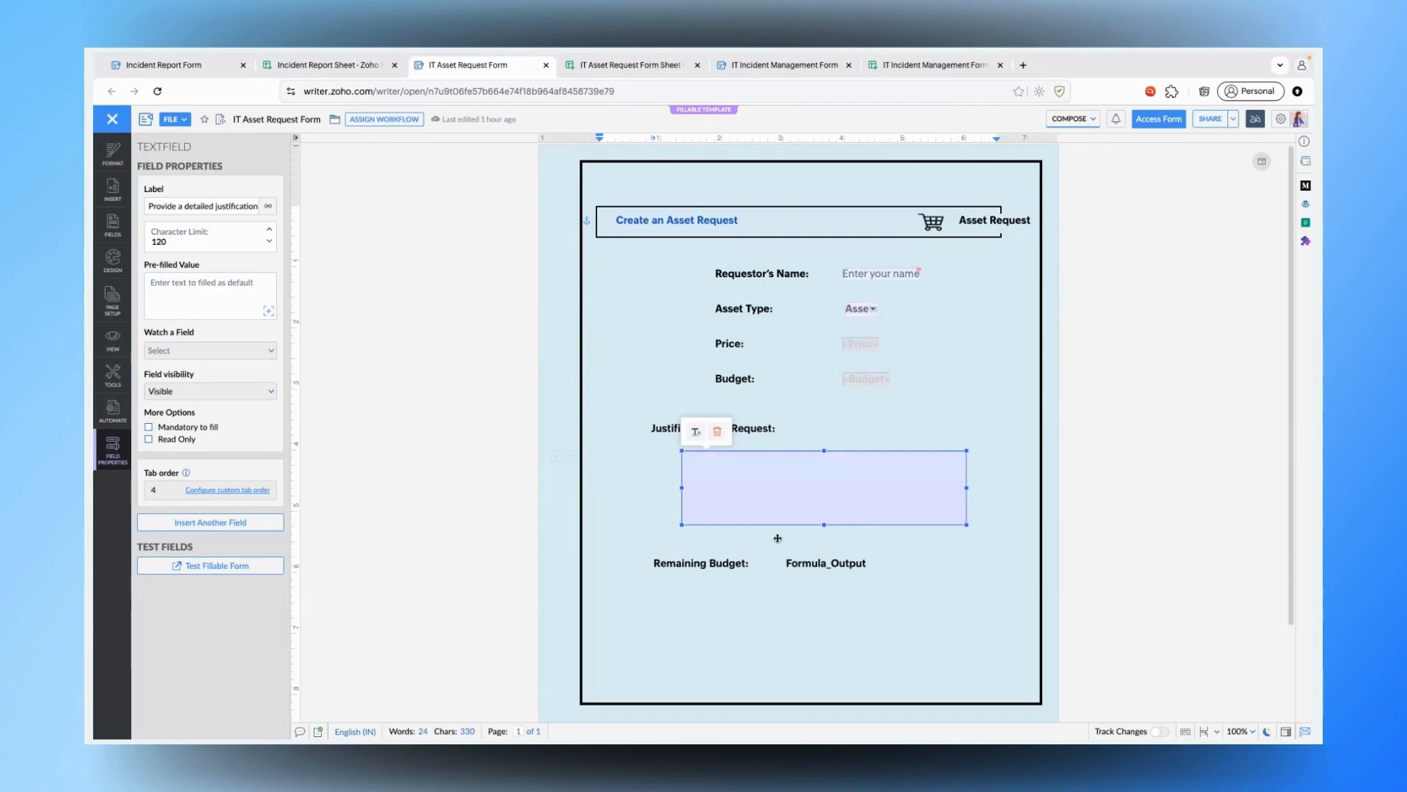
{"action": "left_click", "coordinate": [827, 563]}
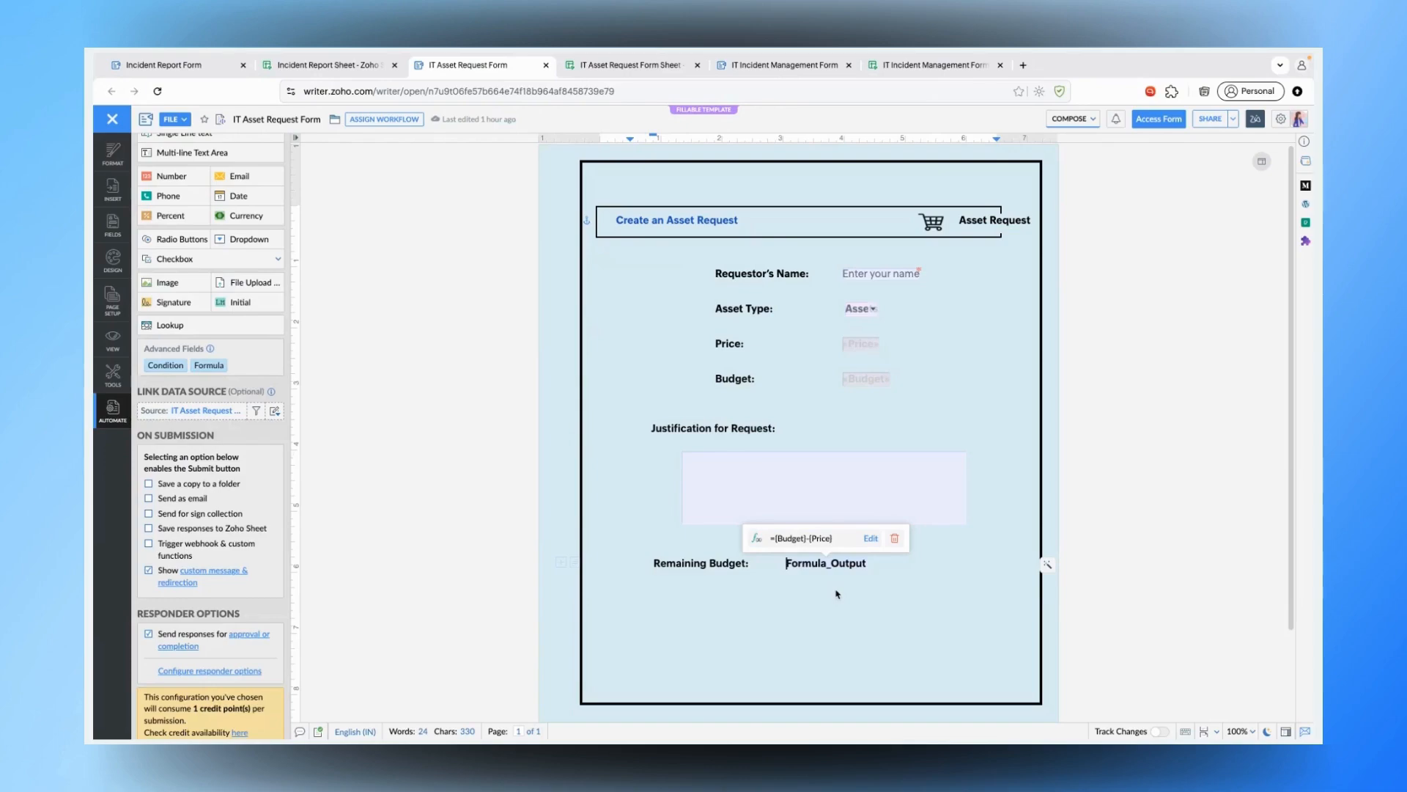
- Review the form's submission success message and its additional responders for approval, cancelling both dialogs
{"action": "scroll", "coordinate": [239, 504], "scroll_direction": "down", "scroll_amount": 1}
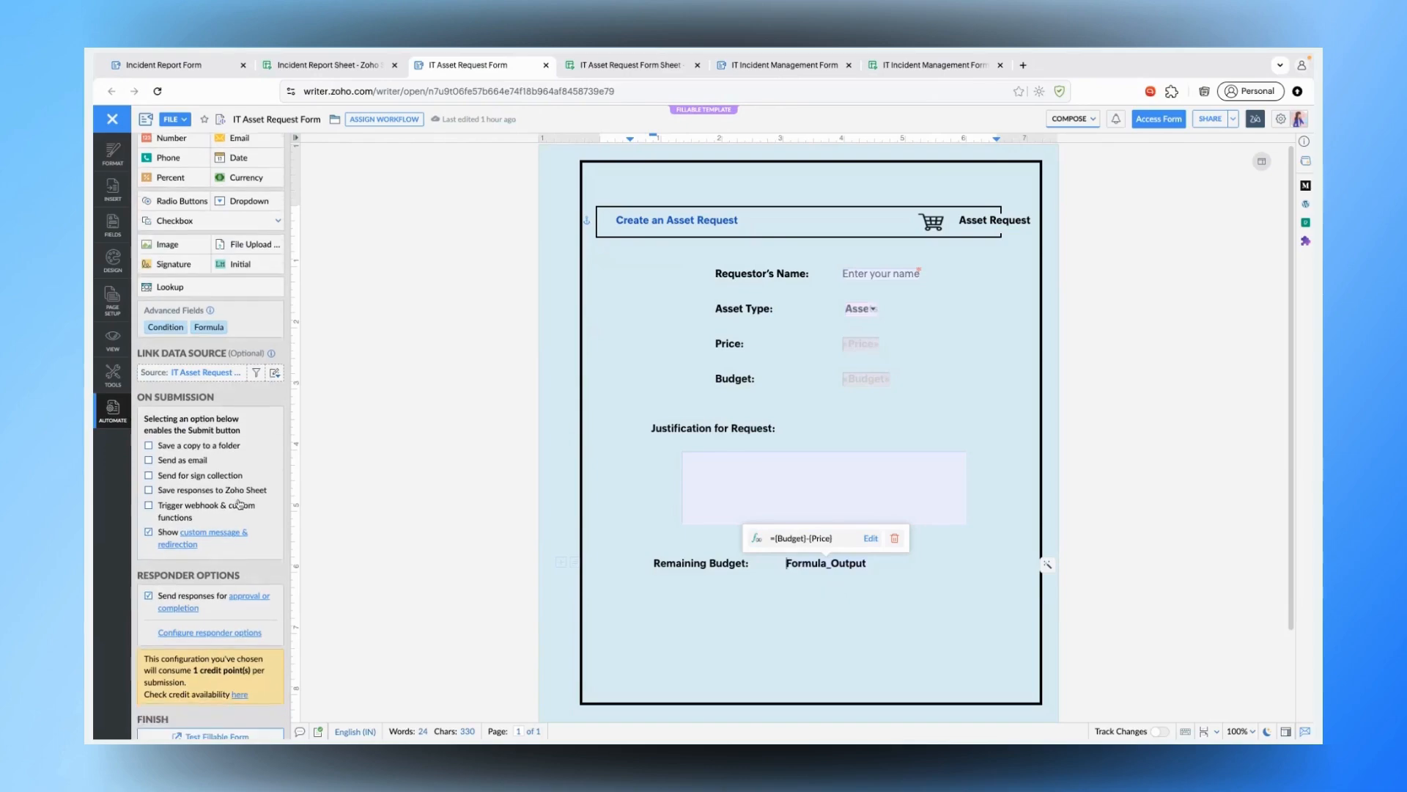
{"action": "left_click", "coordinate": [220, 537]}
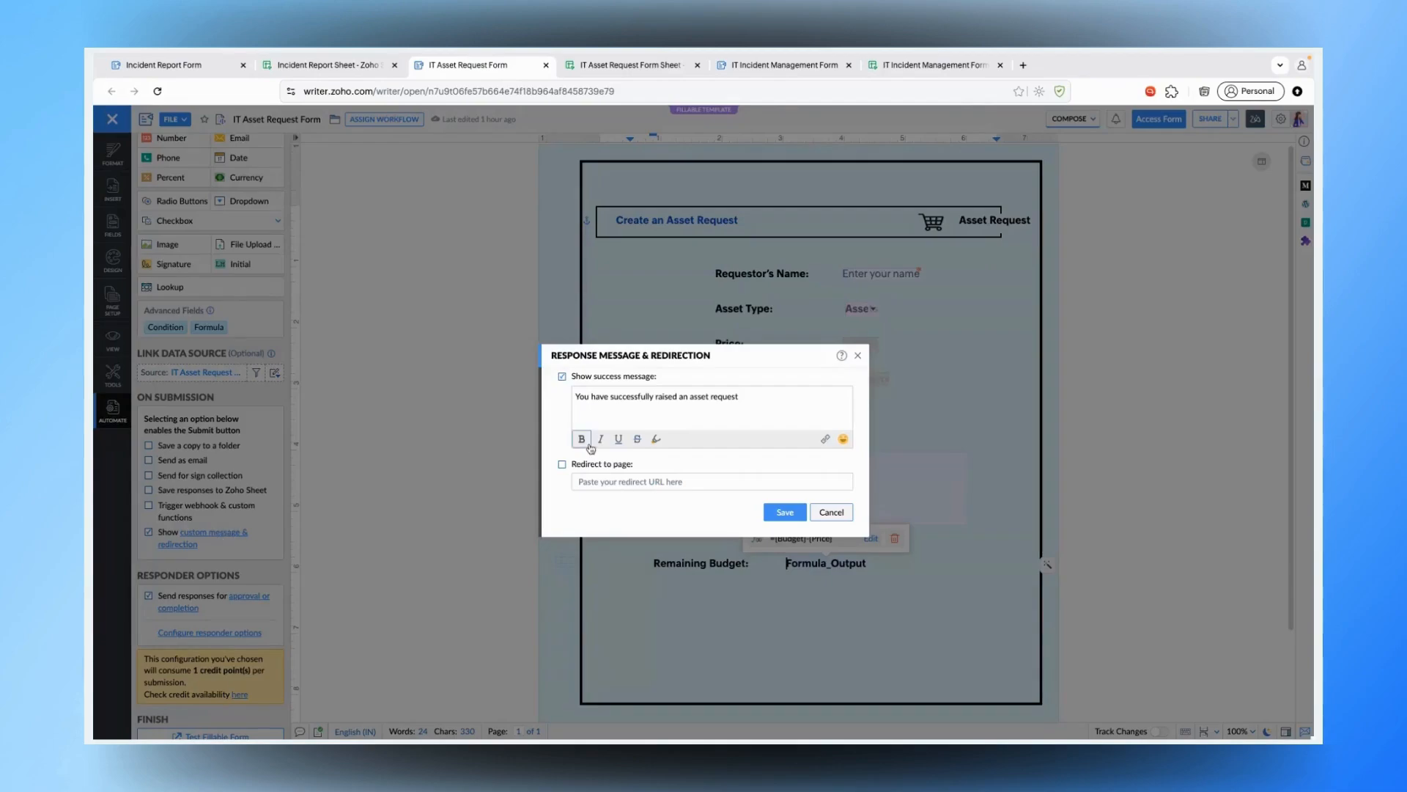
{"action": "left_click", "coordinate": [831, 511]}
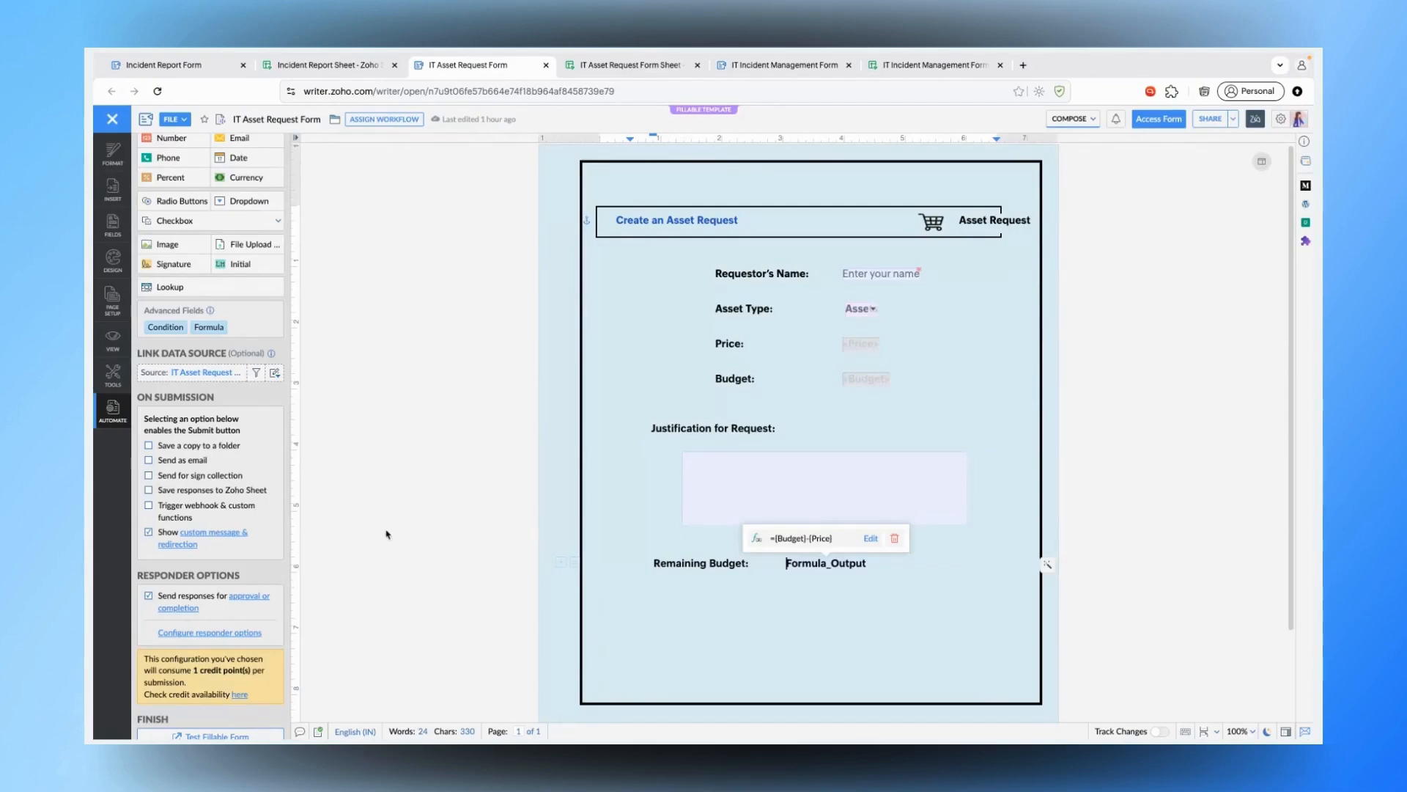
{"action": "scroll", "coordinate": [219, 553], "scroll_direction": "down", "scroll_amount": 2}
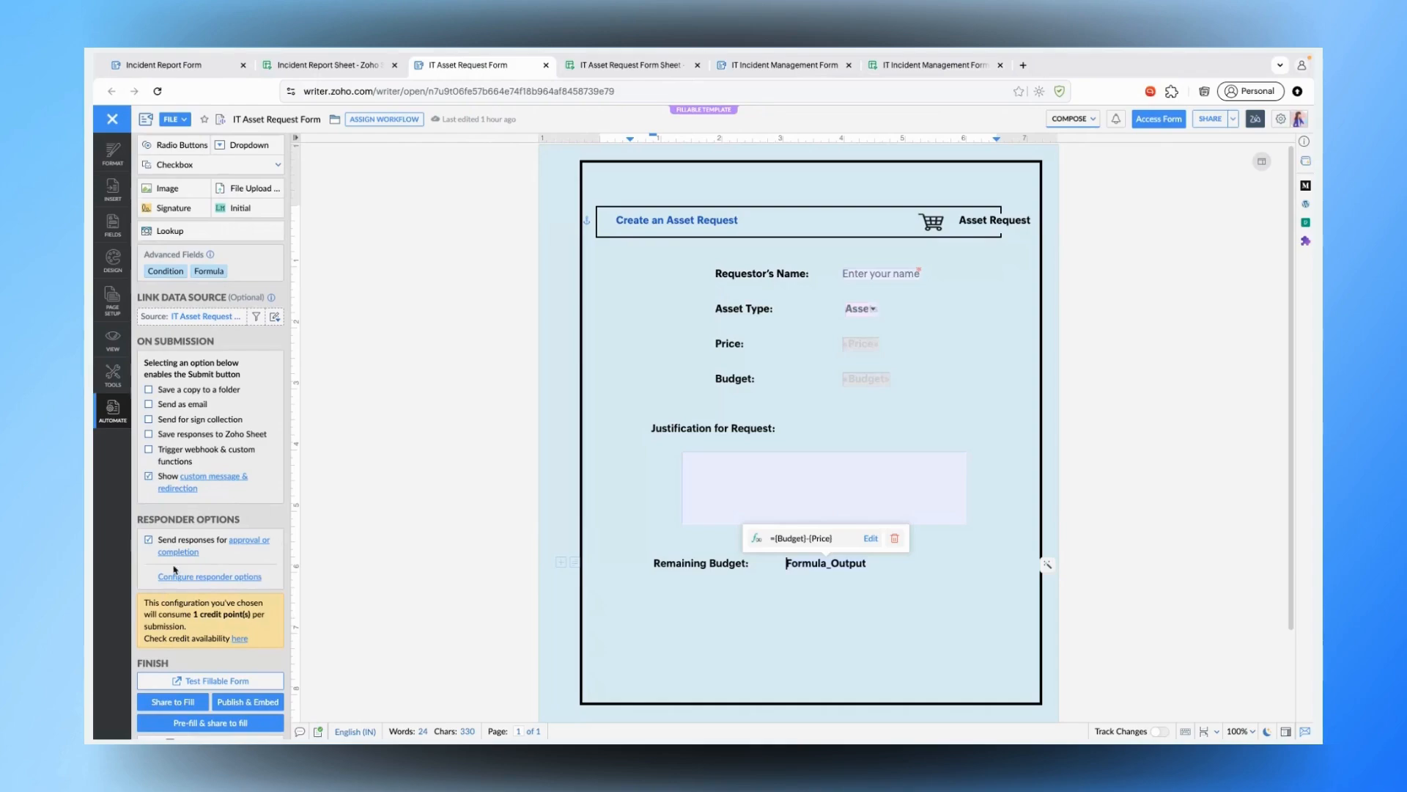
{"action": "left_click", "coordinate": [262, 542]}
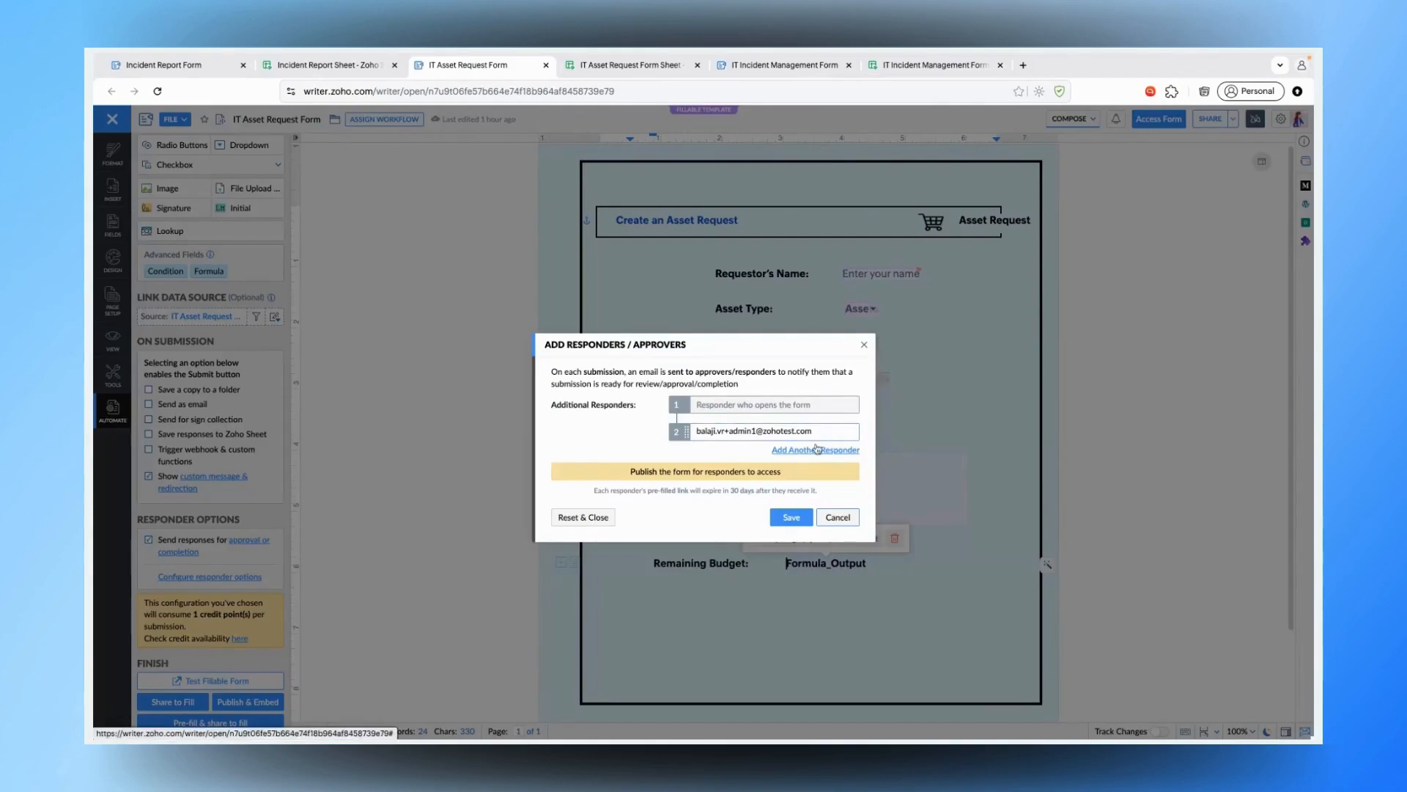
{"action": "left_click", "coordinate": [854, 517]}
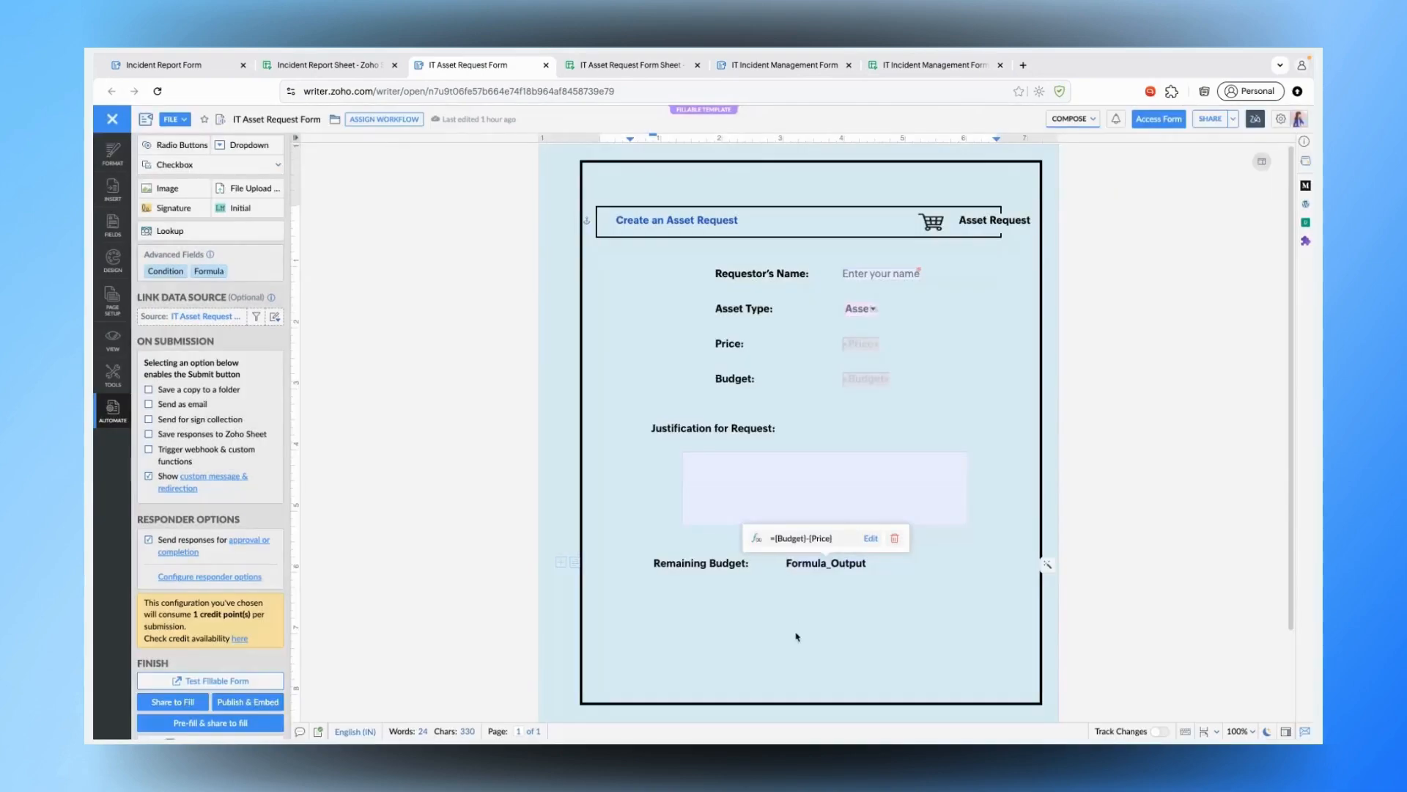
- Open the live IT Asset Request Form for filling and choose Monitor as the asset type
{"action": "left_click", "coordinate": [1167, 122]}
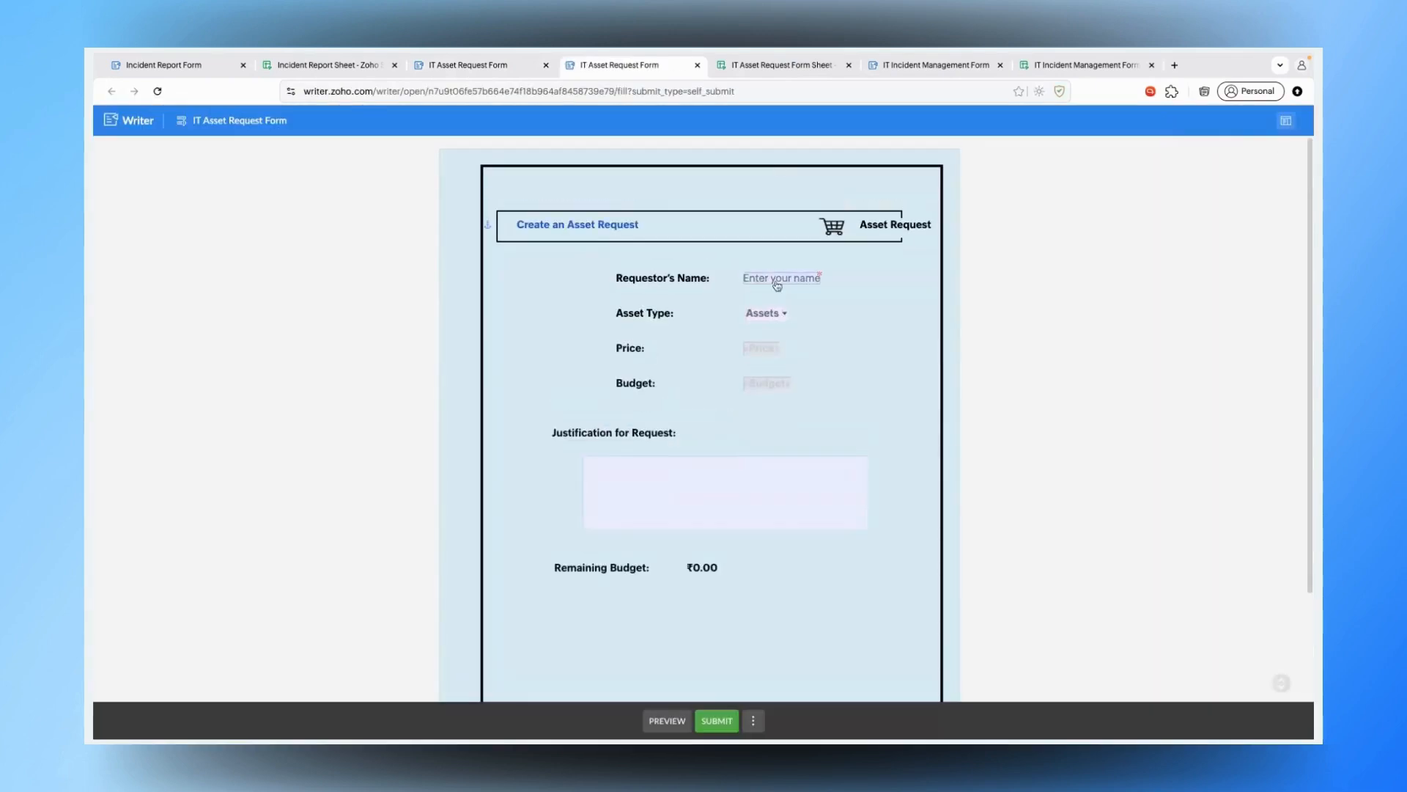
{"action": "left_click", "coordinate": [777, 314]}
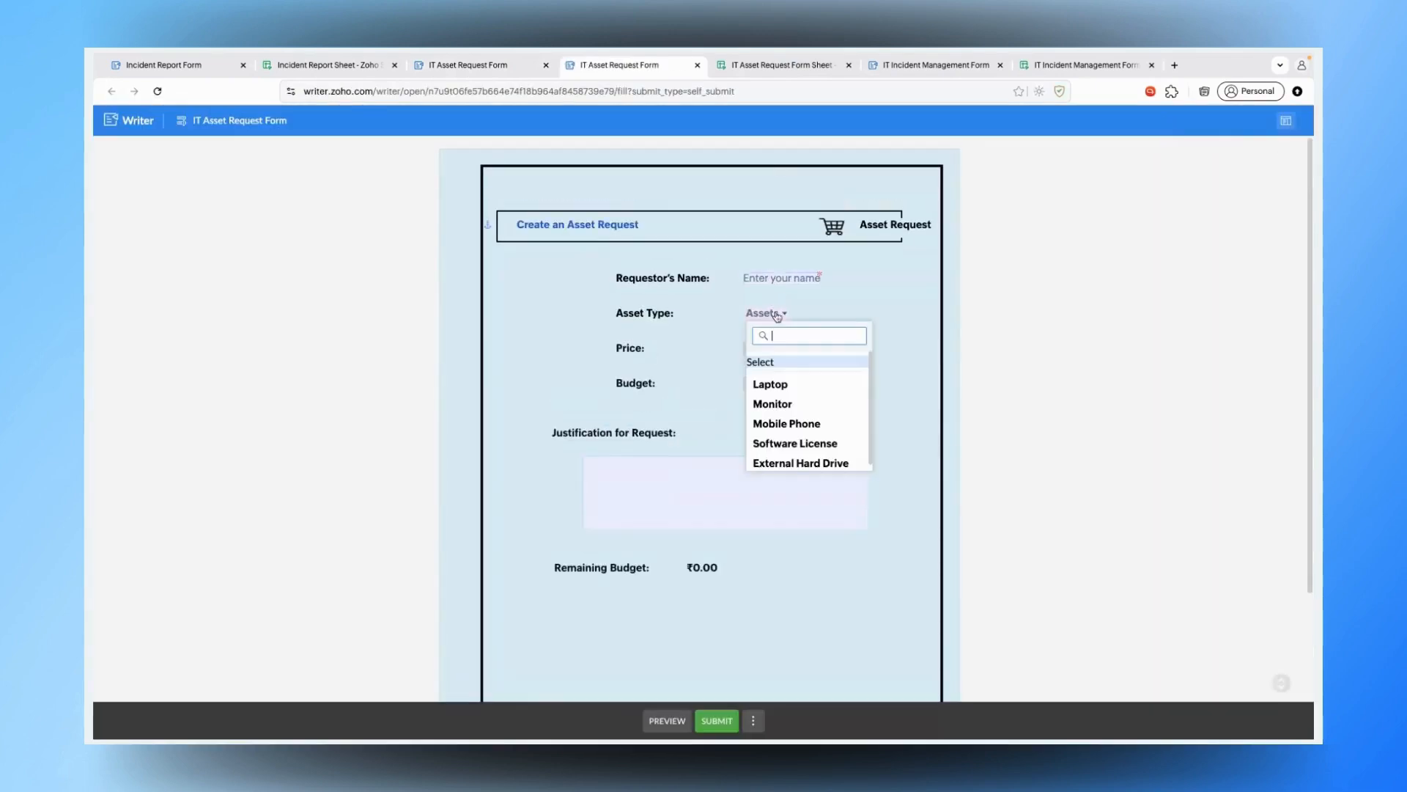
{"action": "left_click", "coordinate": [787, 405]}
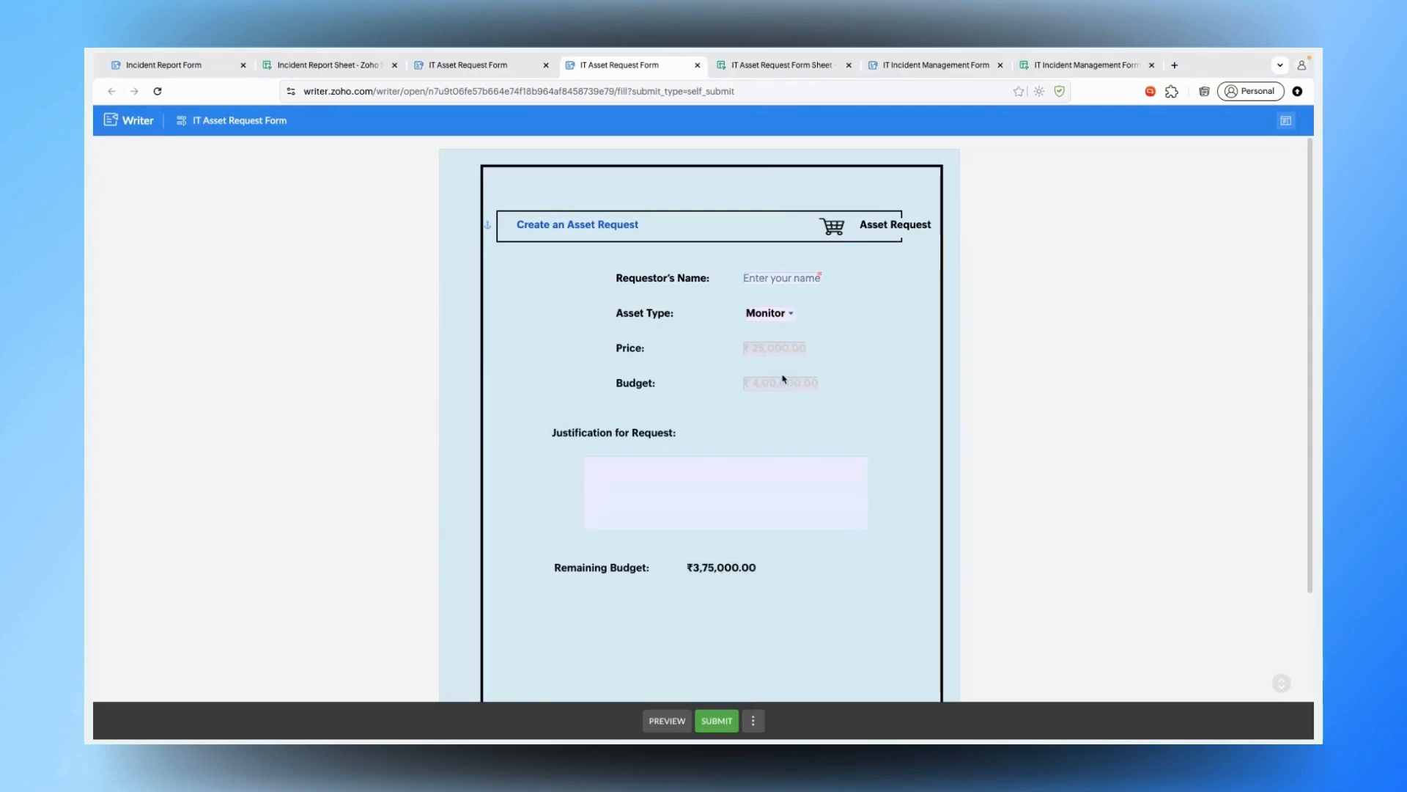
- Enter the requestor's name and give "For webinar" as the justification for the request
{"action": "left_click", "coordinate": [772, 279]}
{"action": "type", "text": "Balaji"}
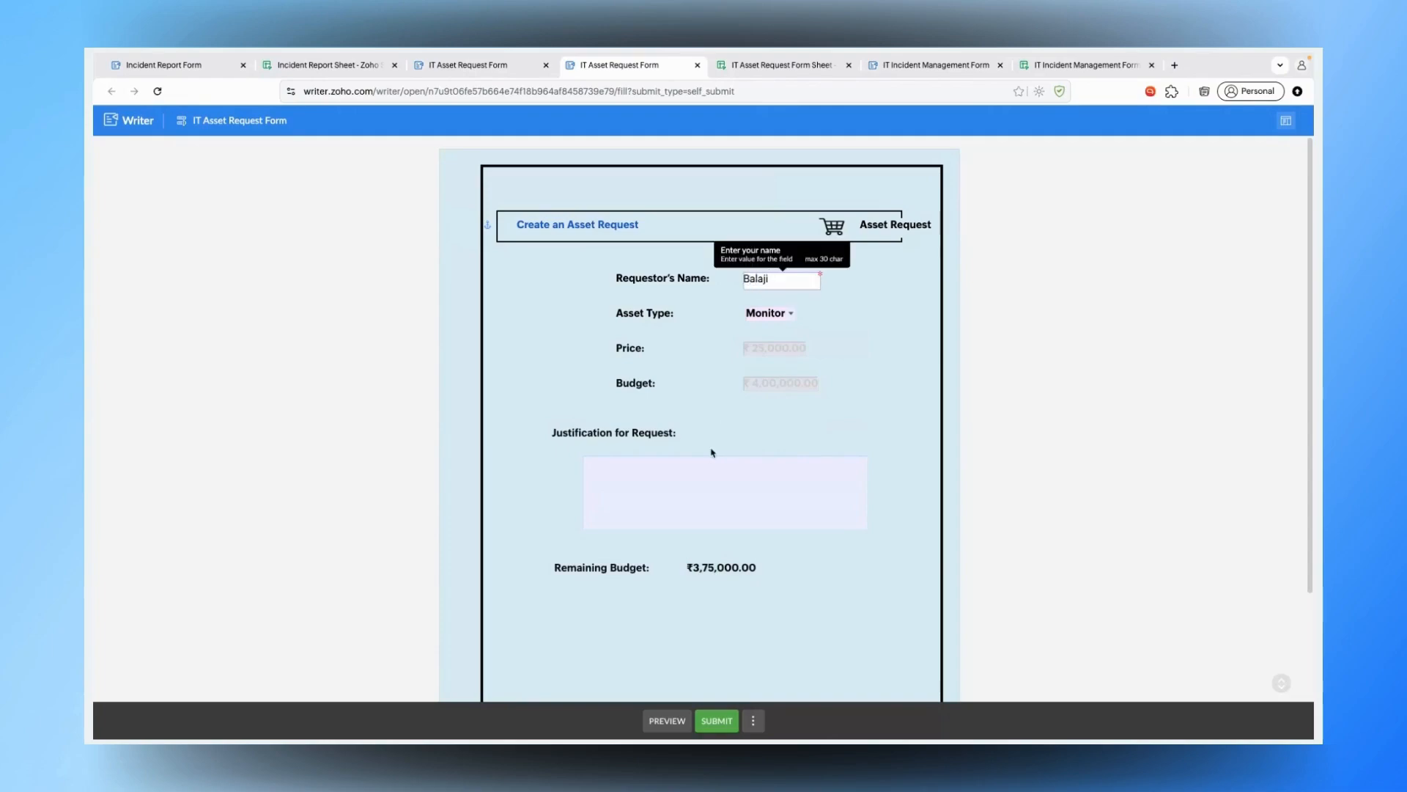
{"action": "left_click", "coordinate": [700, 472]}
{"action": "type", "text": "For"}
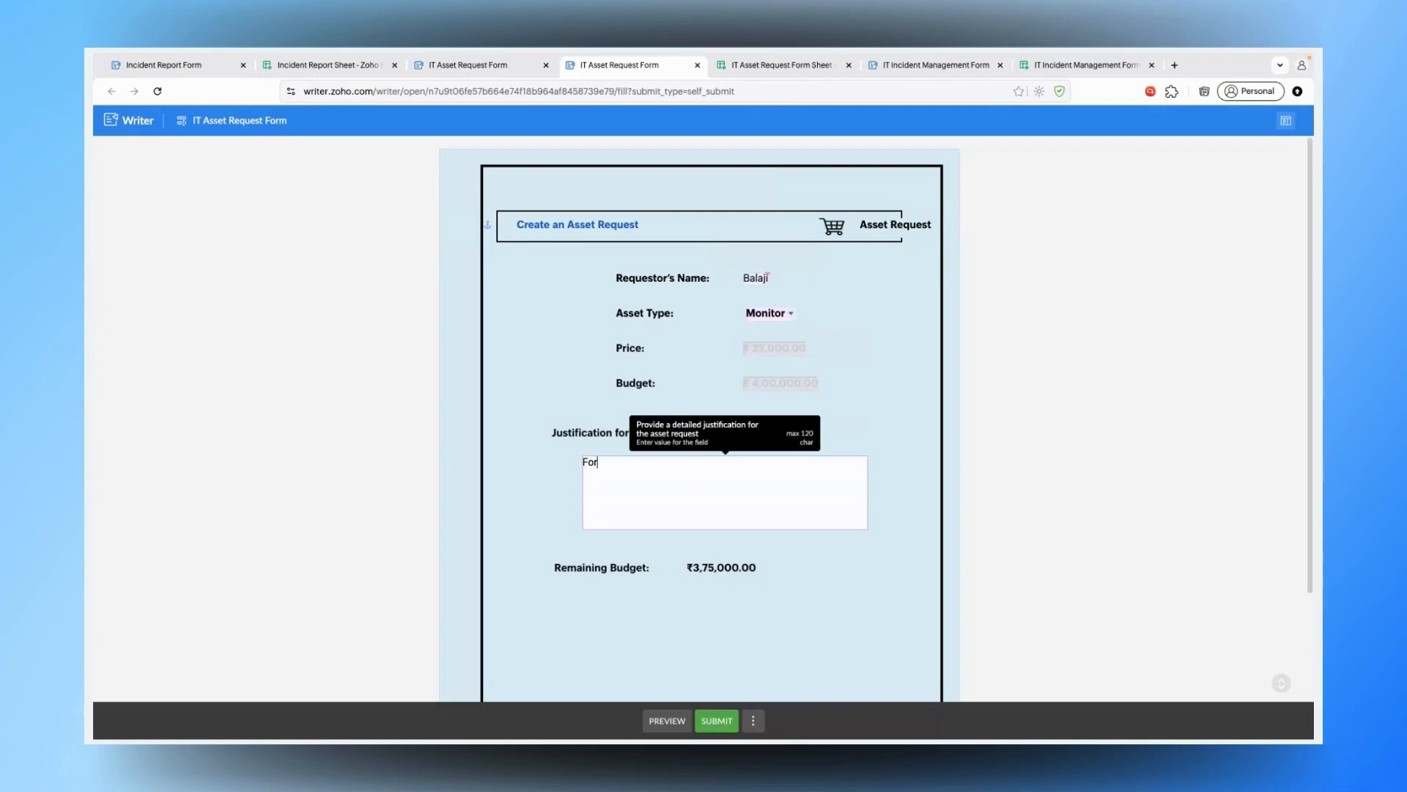
{"action": "type", "text": " webinar"}
{"action": "left_click", "coordinate": [664, 628]}
{"action": "scroll", "coordinate": [664, 628], "scroll_direction": "down", "scroll_amount": 2}
{"action": "scroll", "coordinate": [665, 653], "scroll_direction": "up", "scroll_amount": 2}
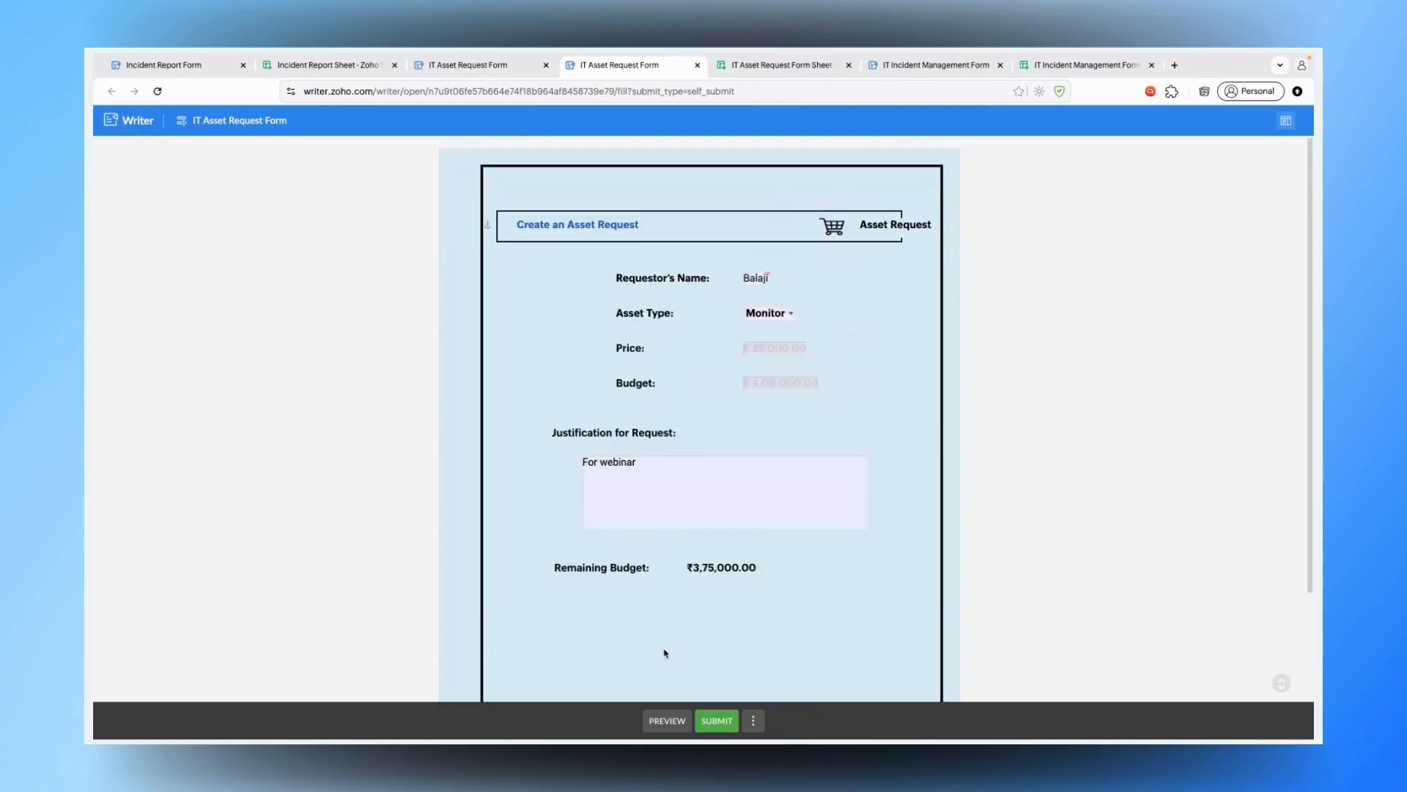
- Submit the completed asset request and dismiss the thank-you message
{"action": "left_click", "coordinate": [725, 722]}
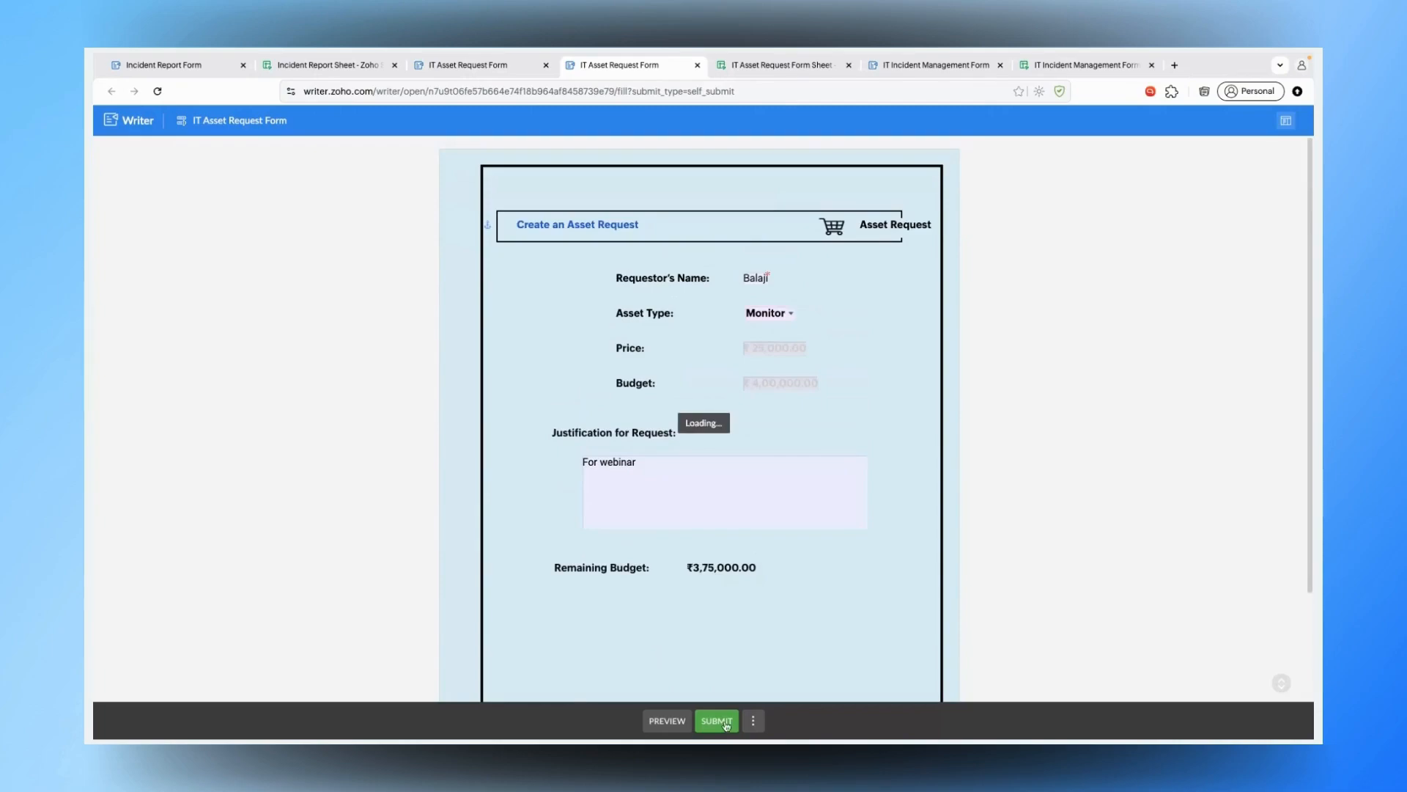
{"action": "scroll", "coordinate": [732, 513], "scroll_direction": "down", "scroll_amount": 2}
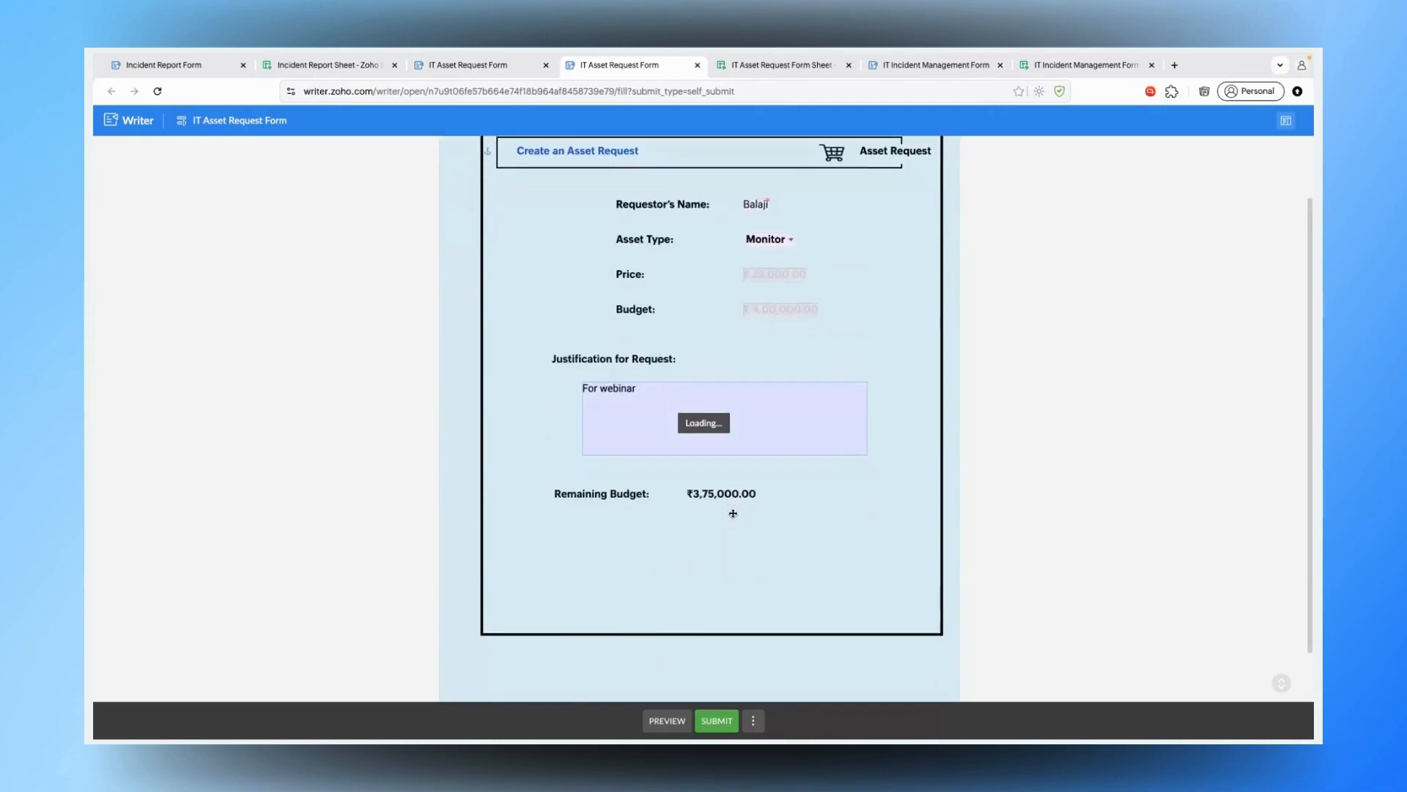
{"action": "scroll", "coordinate": [734, 517], "scroll_direction": "down", "scroll_amount": 1}
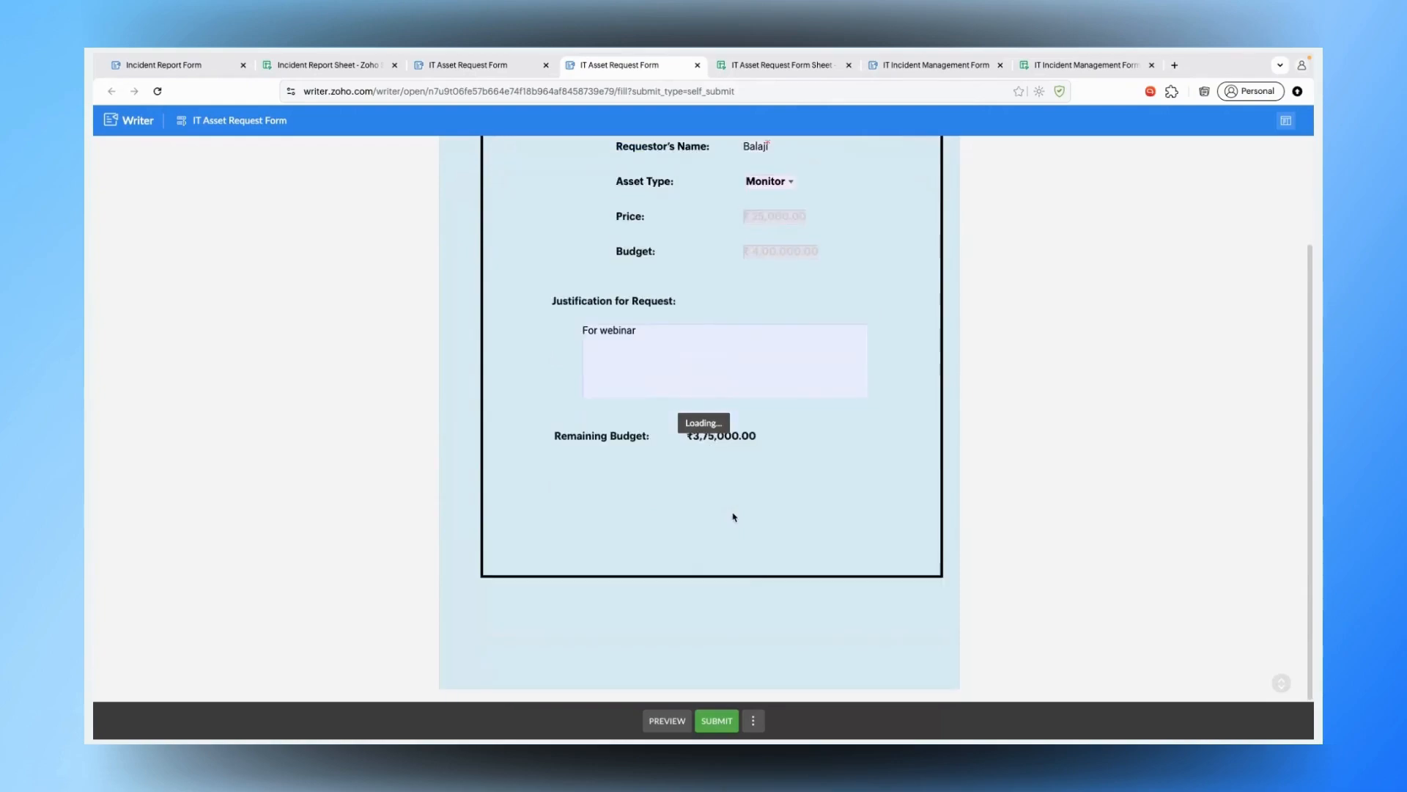
{"action": "scroll", "coordinate": [734, 517], "scroll_direction": "up", "scroll_amount": 3}
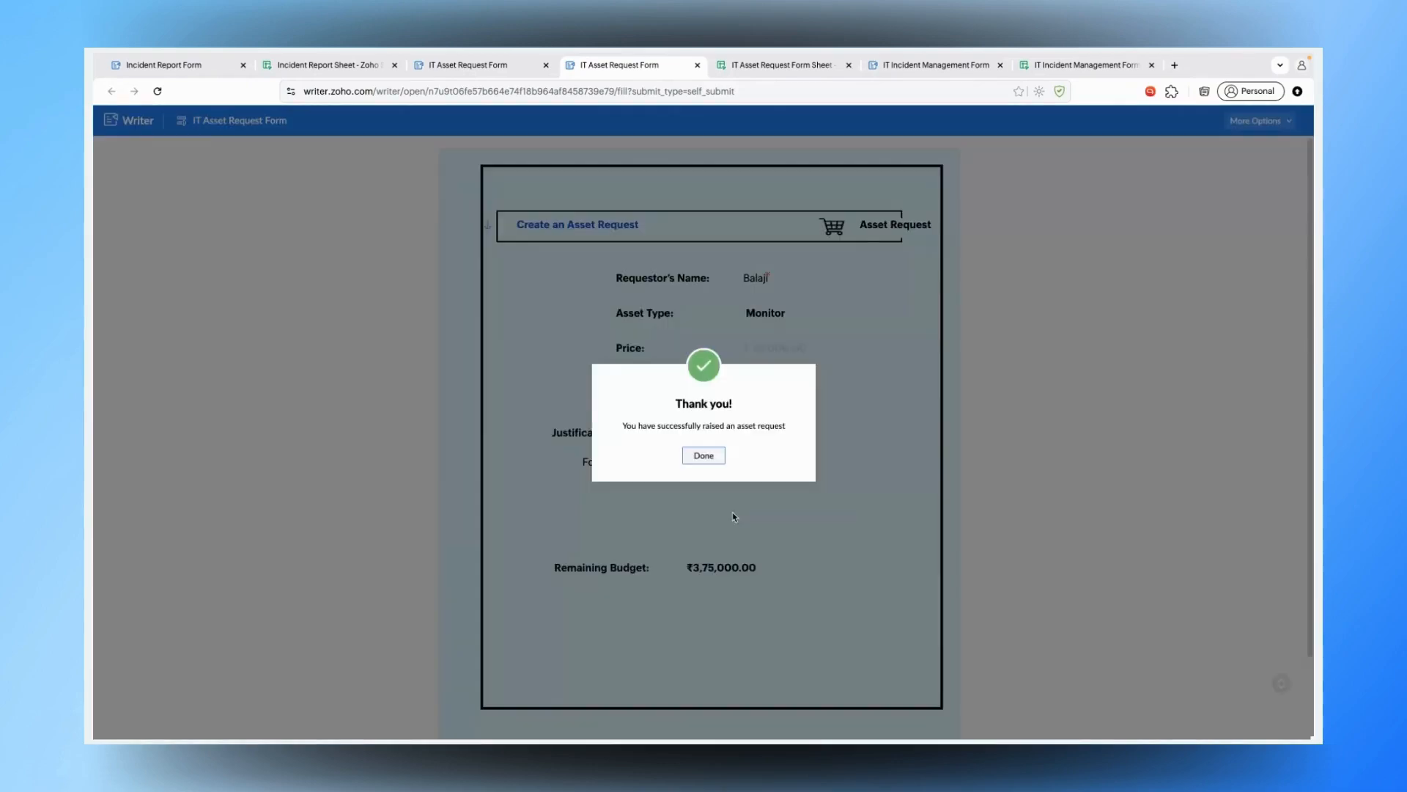
{"action": "left_click", "coordinate": [704, 455]}
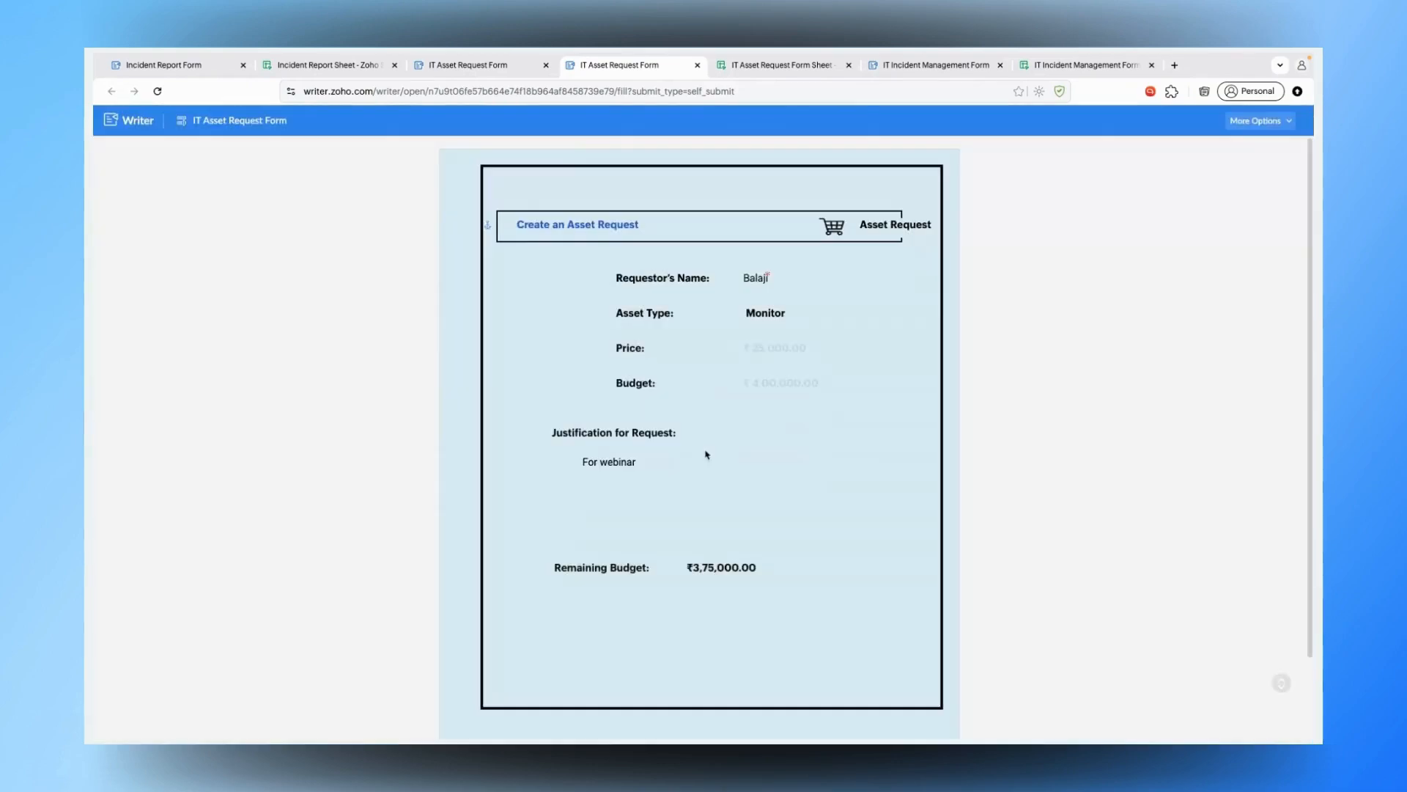
- Open the submission log from the IT Asset Request Form template and refresh its list of submissions
{"action": "left_click", "coordinate": [485, 63]}
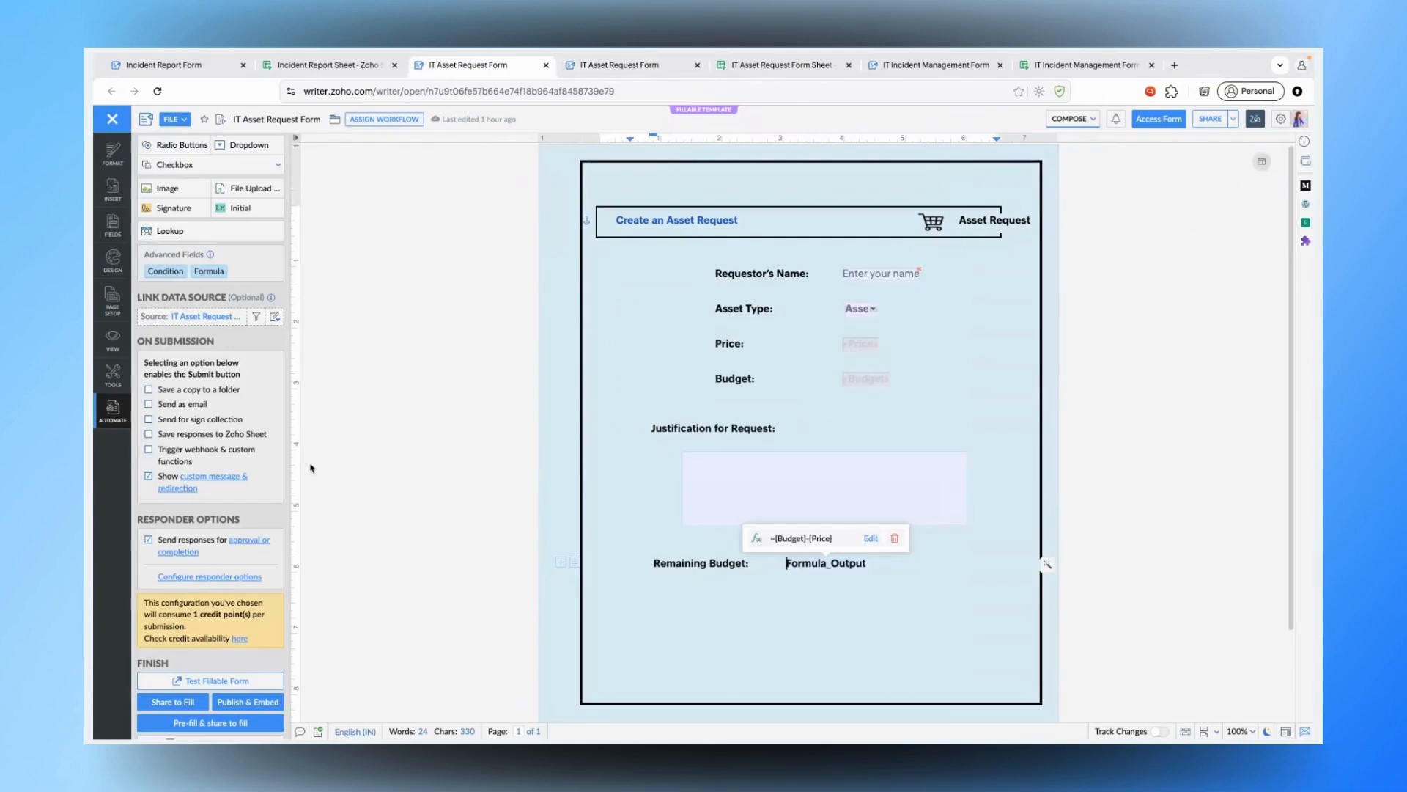
{"action": "scroll", "coordinate": [214, 521], "scroll_direction": "down", "scroll_amount": 1}
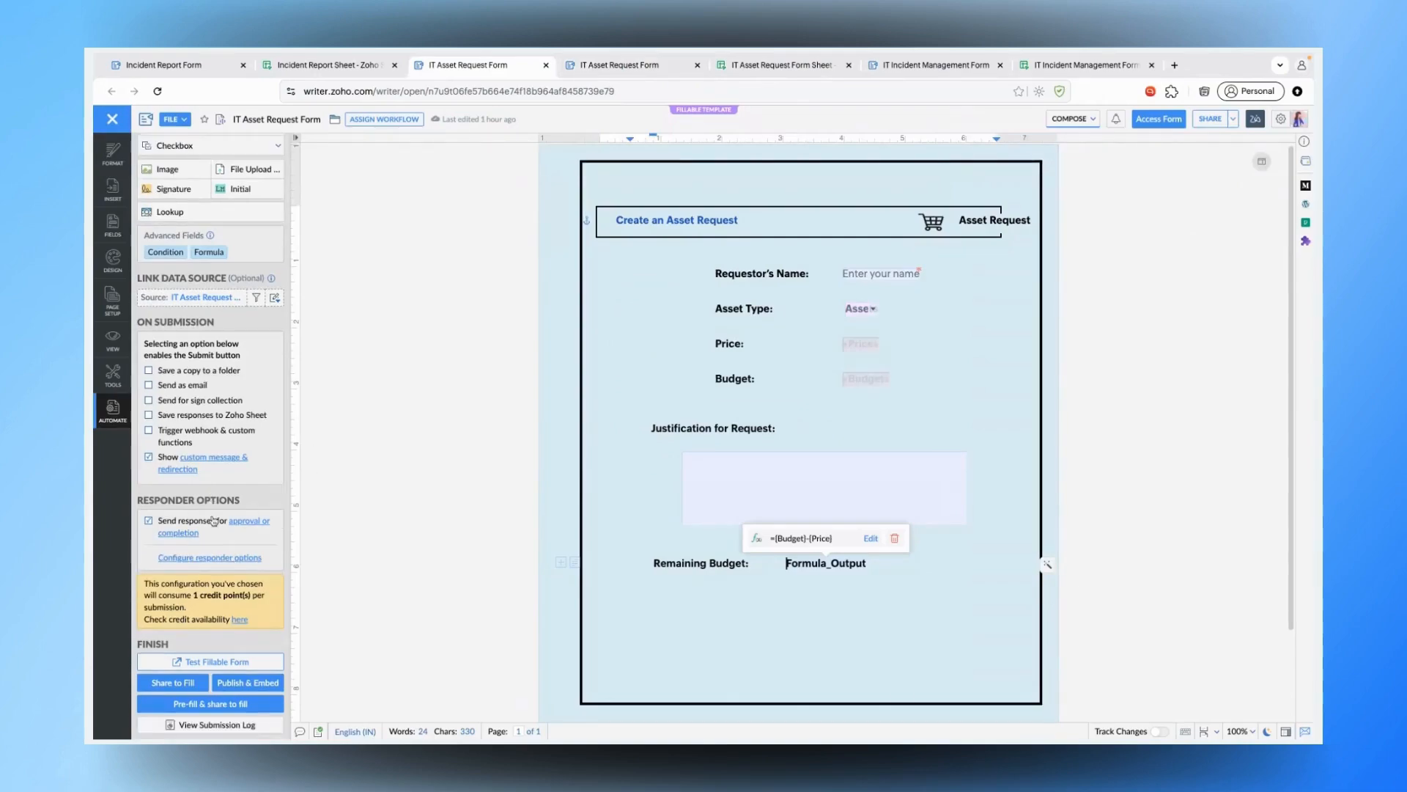
{"action": "left_click", "coordinate": [212, 725]}
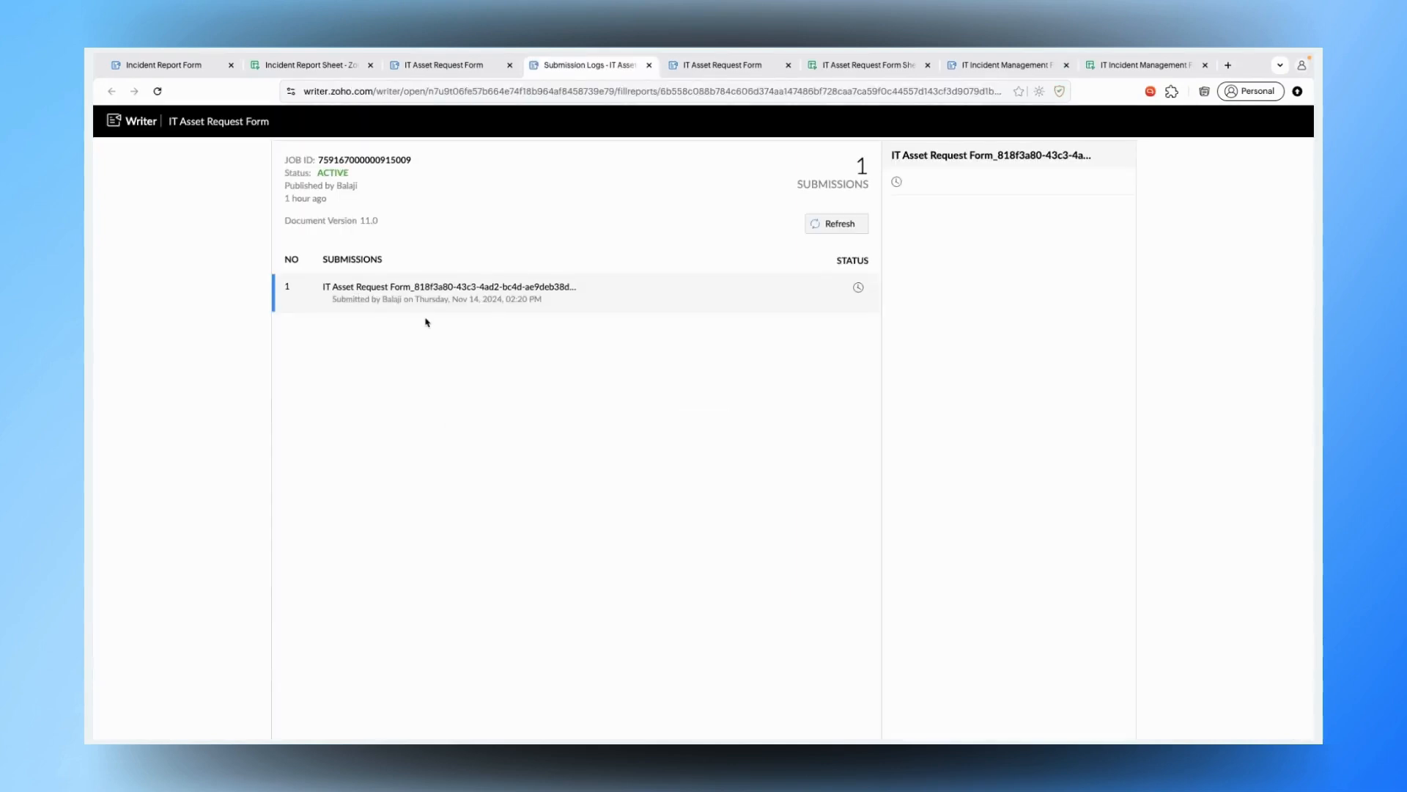
{"action": "left_click", "coordinate": [830, 229]}
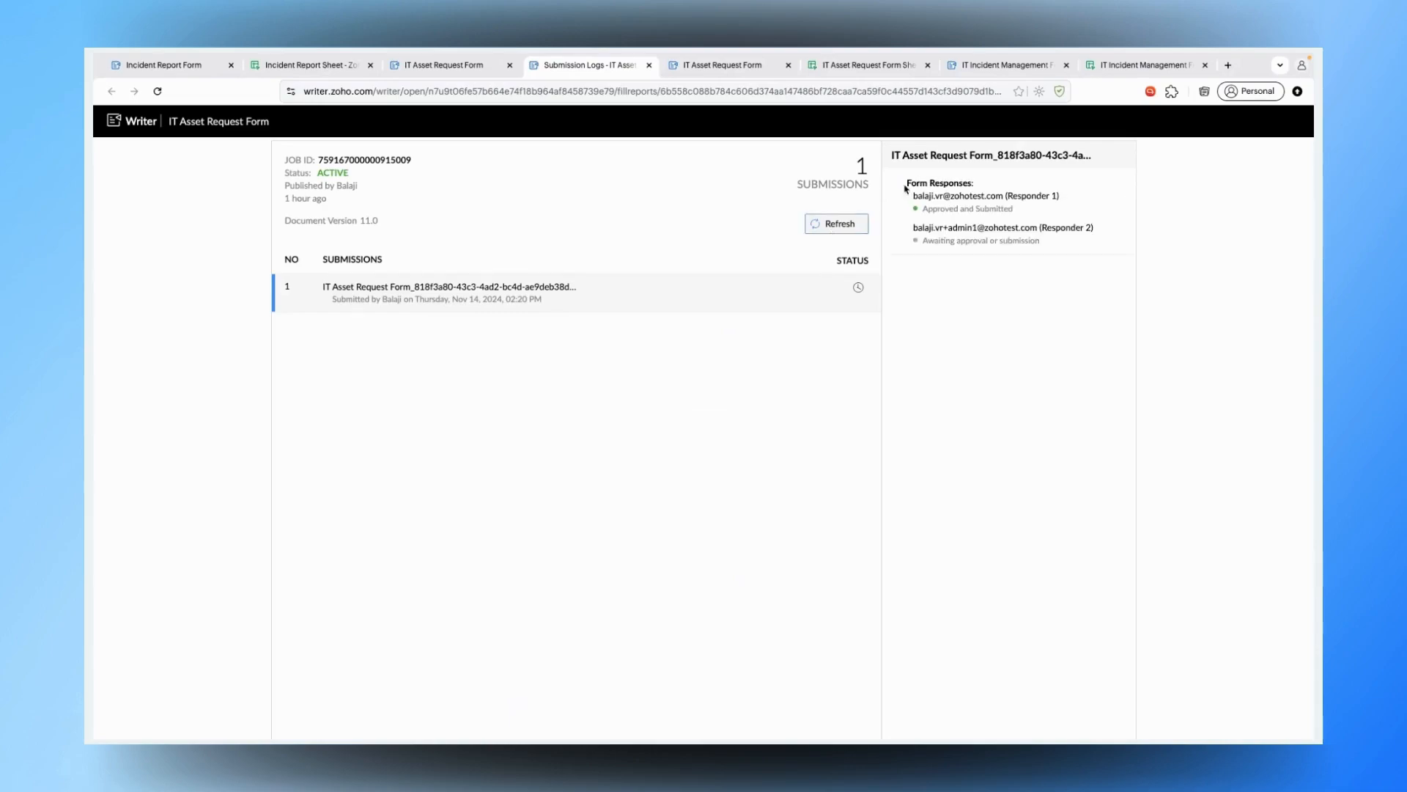
- Check the approval status of both responders for the submitted request, and return to the IT Asset Request Form template
{"action": "left_click_drag", "start_coordinate": [914, 196], "coordinate": [1029, 197]}
{"action": "left_click", "coordinate": [952, 220]}
{"action": "mouse_move", "coordinate": [922, 238]}
{"action": "left_mouse_down"}
{"action": "mouse_move", "coordinate": [975, 252]}
{"action": "mouse_move", "coordinate": [1034, 240]}
{"action": "mouse_move", "coordinate": [911, 227]}
{"action": "left_mouse_up"}
{"action": "left_click", "coordinate": [1039, 225]}
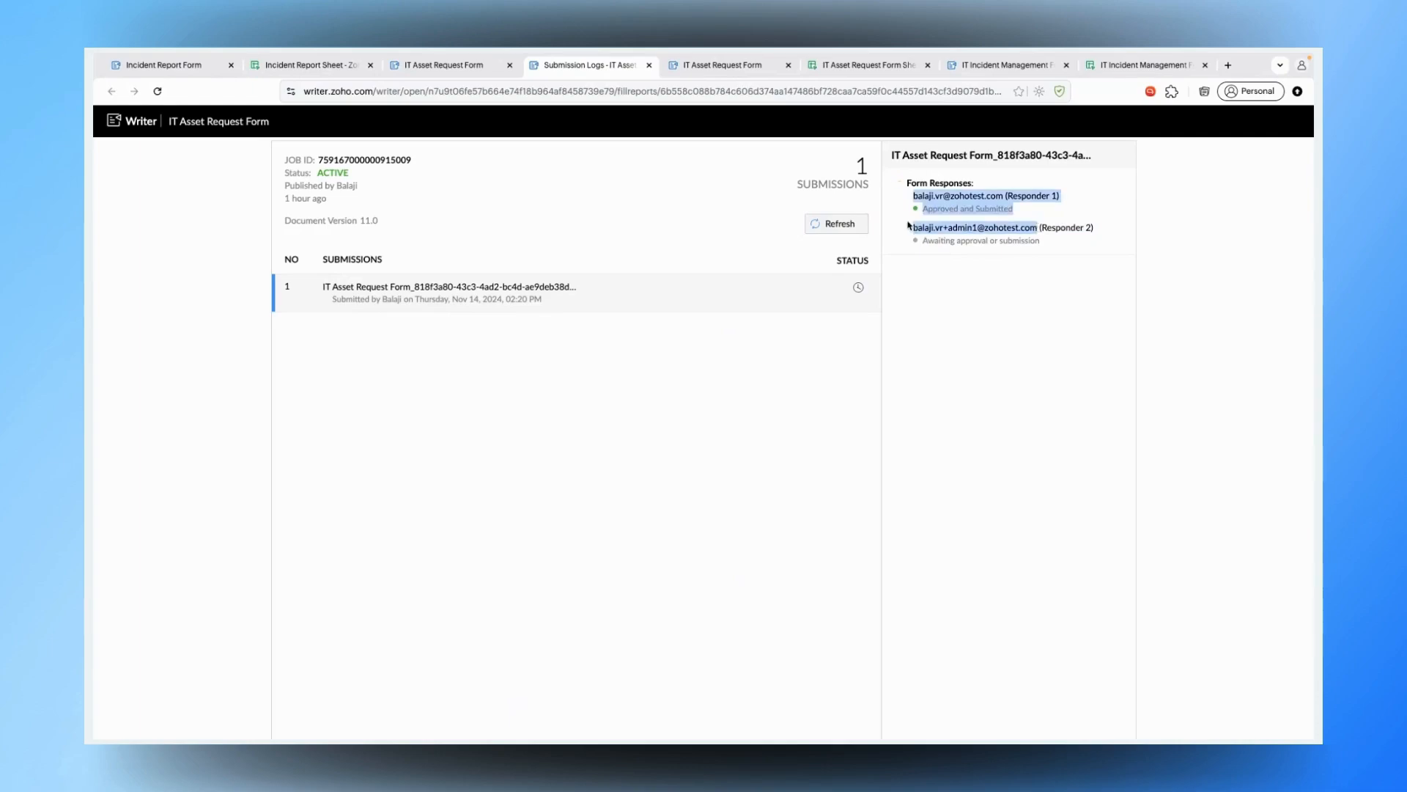
{"action": "left_click", "coordinate": [932, 231]}
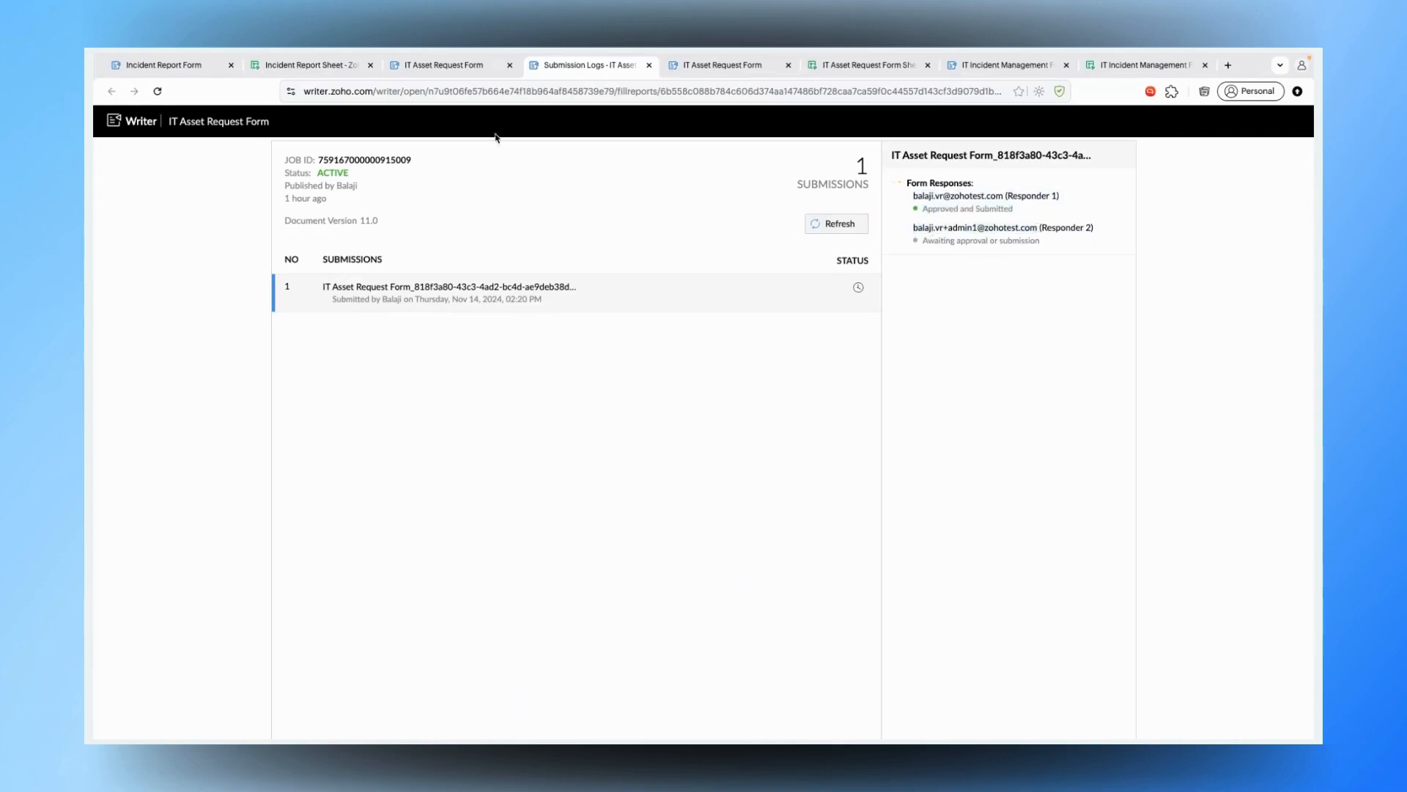
{"action": "left_click", "coordinate": [471, 66]}
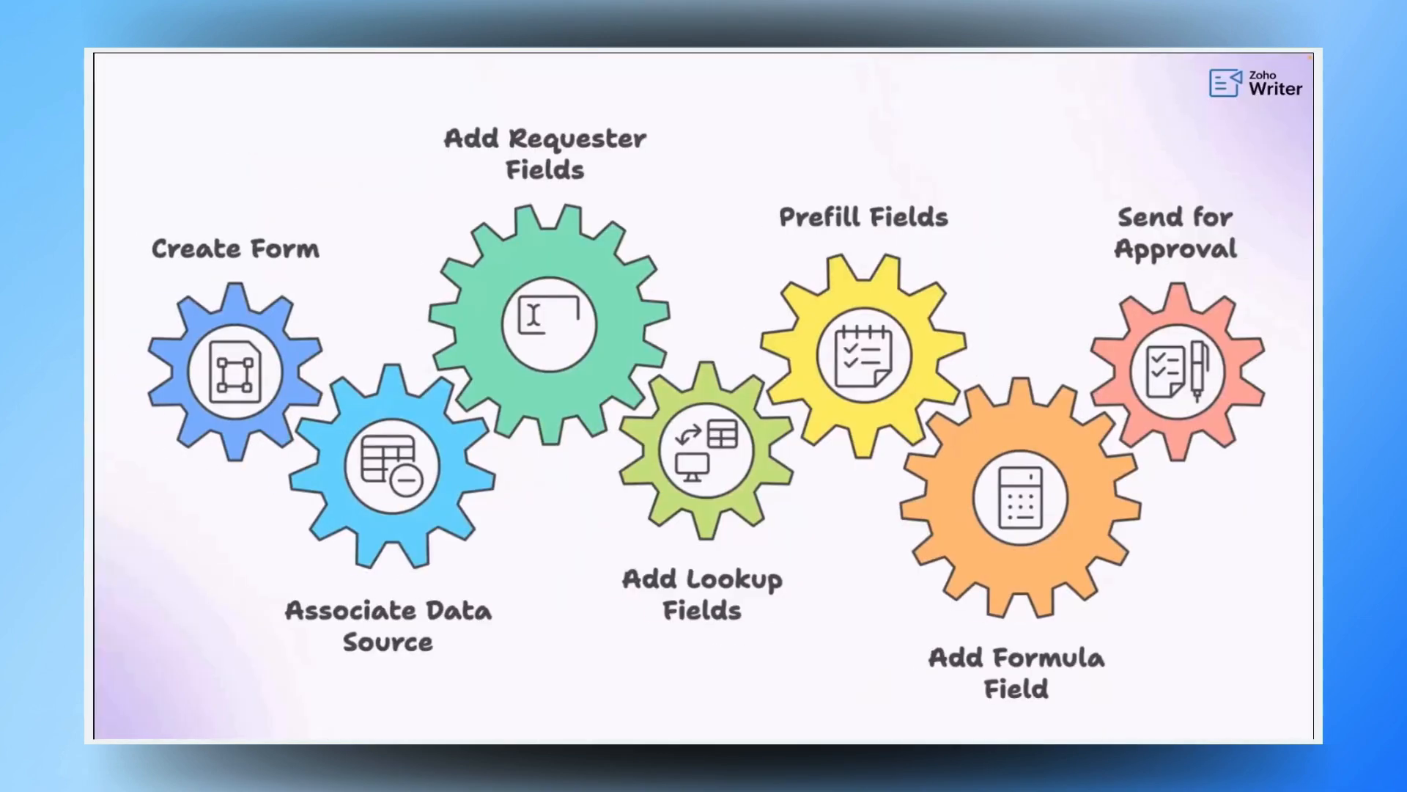
{"action": "key", "text": "Right"}
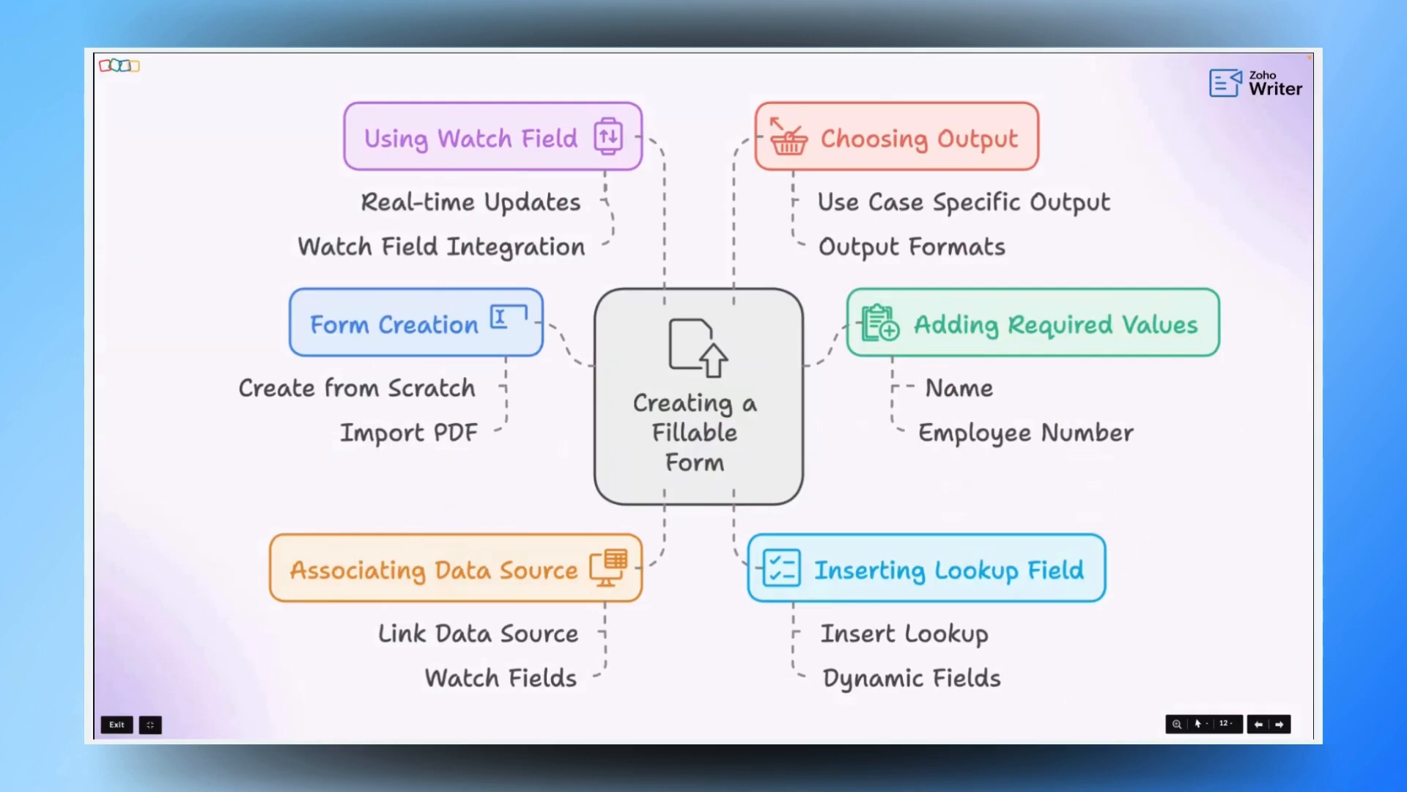
{"action": "key", "text": "Left"}
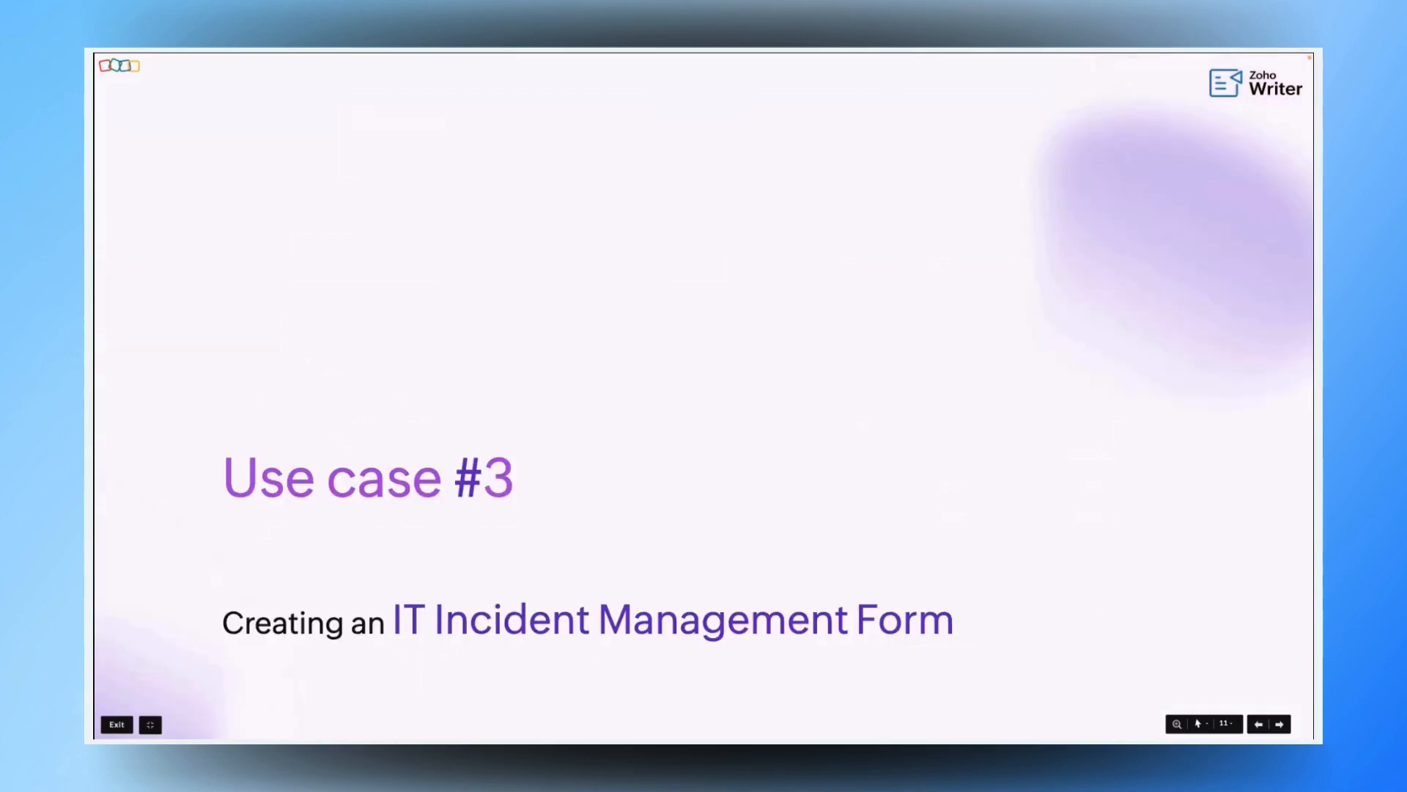
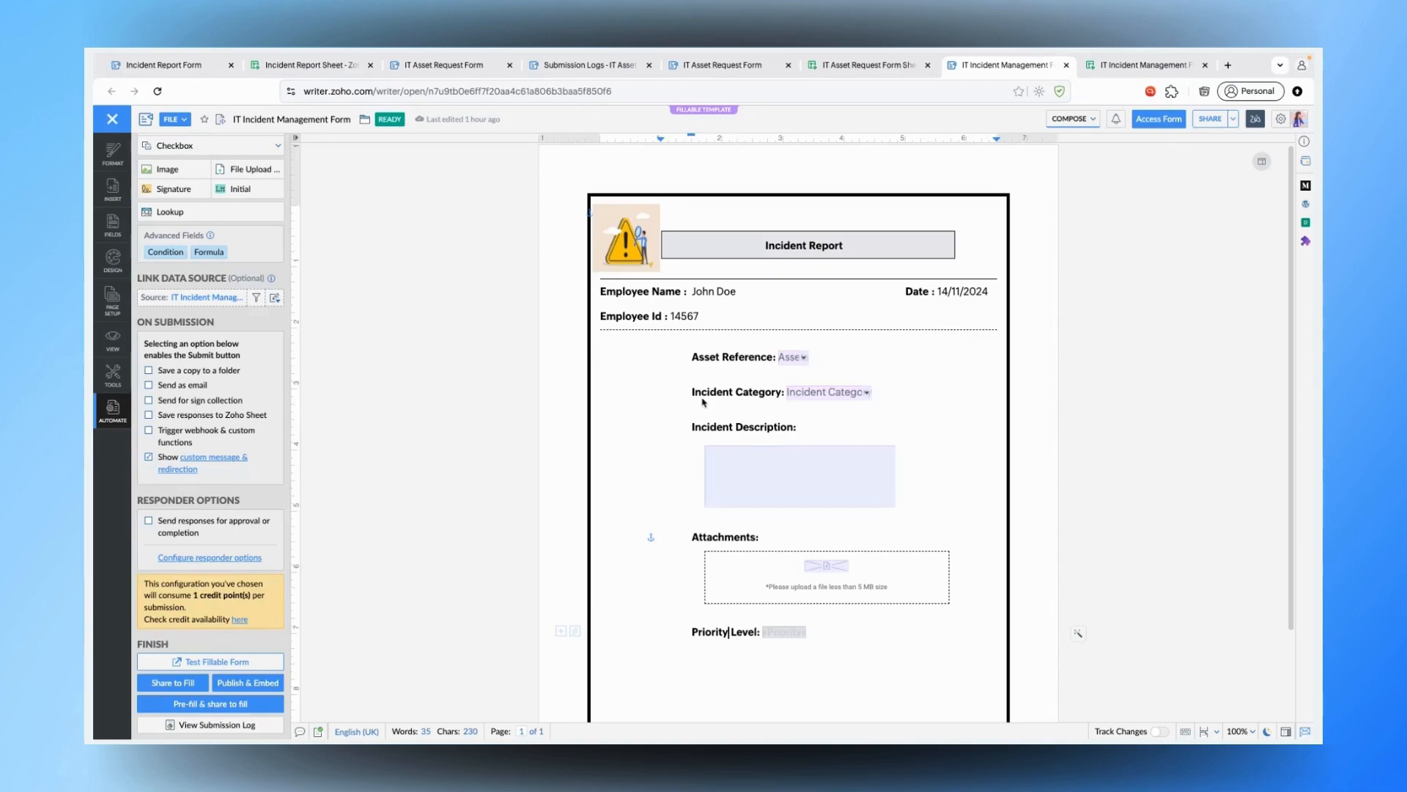
- Look over the IT Incident Management Form's layout and inspect the properties of its Asset Reference lookup field
{"action": "left_click", "coordinate": [722, 291]}
{"action": "scroll", "coordinate": [722, 291], "scroll_direction": "down", "scroll_amount": 1}
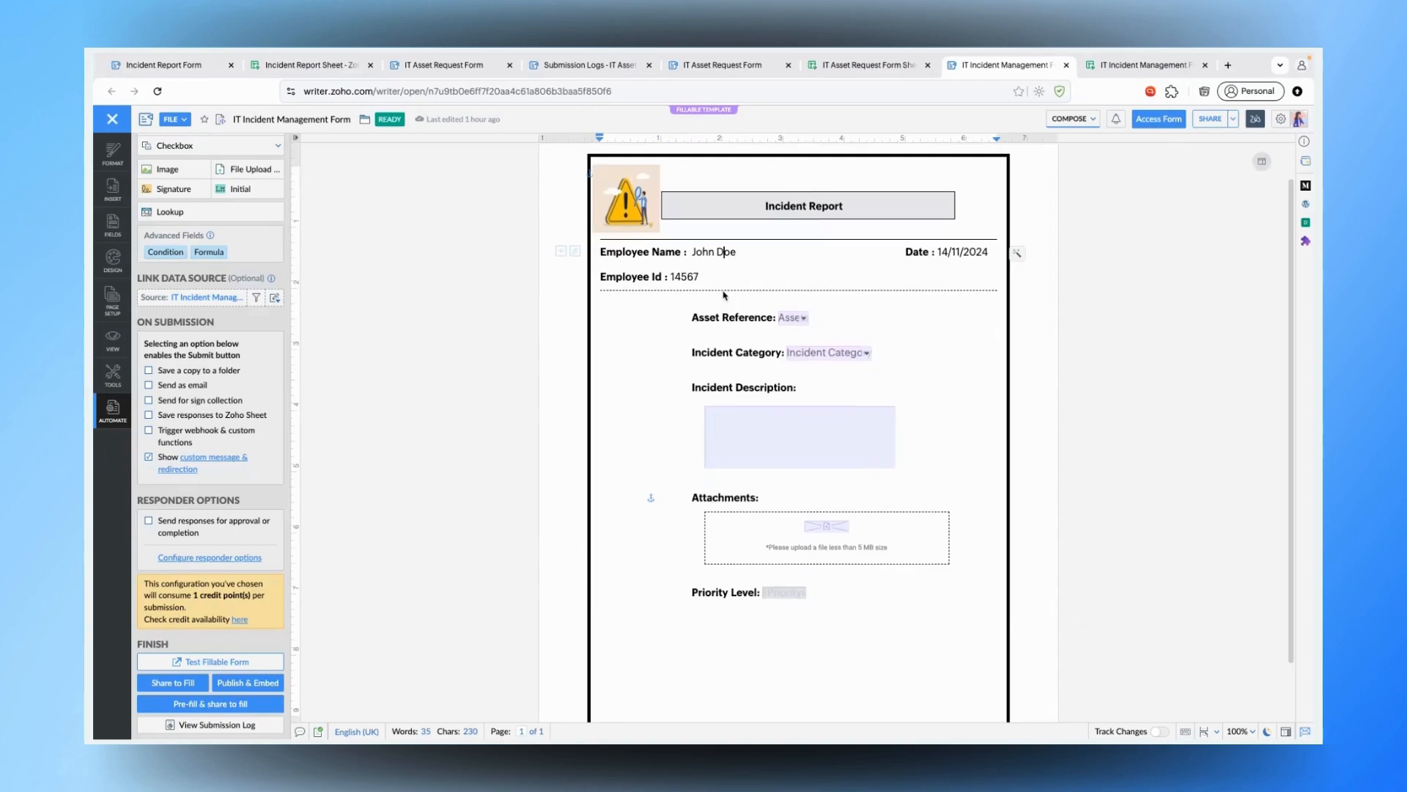
{"action": "scroll", "coordinate": [722, 291], "scroll_direction": "up", "scroll_amount": 1}
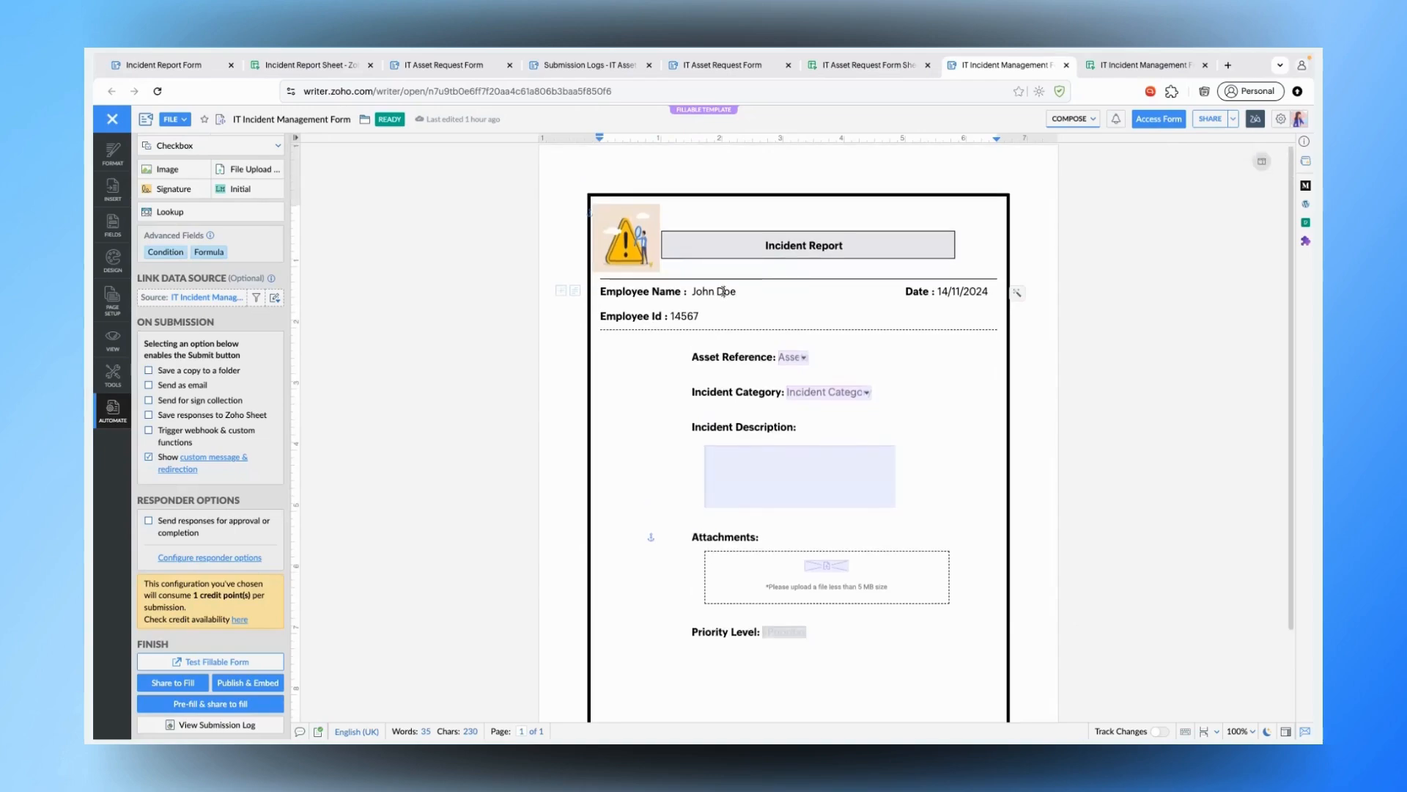
{"action": "scroll", "coordinate": [722, 291], "scroll_direction": "down", "scroll_amount": 1}
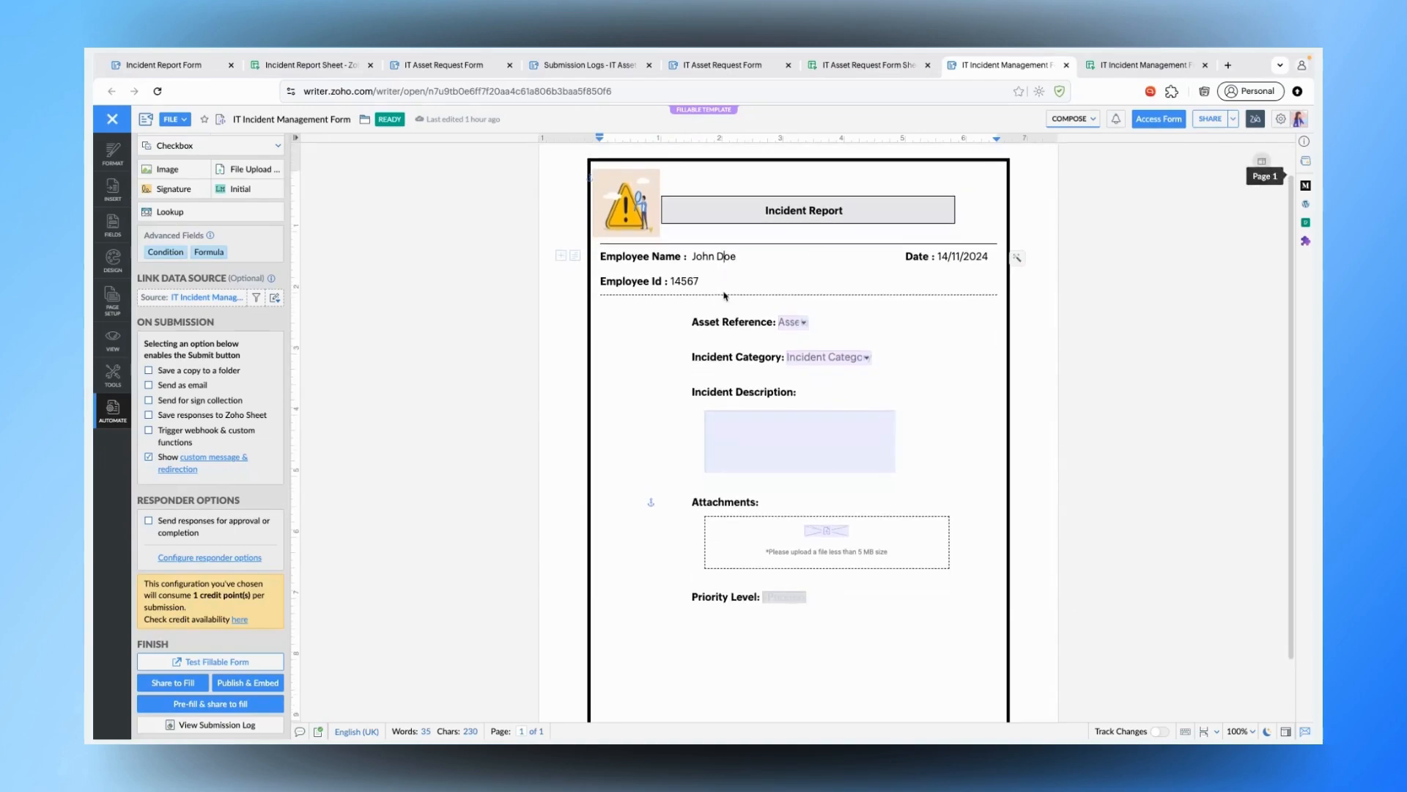
{"action": "left_click", "coordinate": [791, 323]}
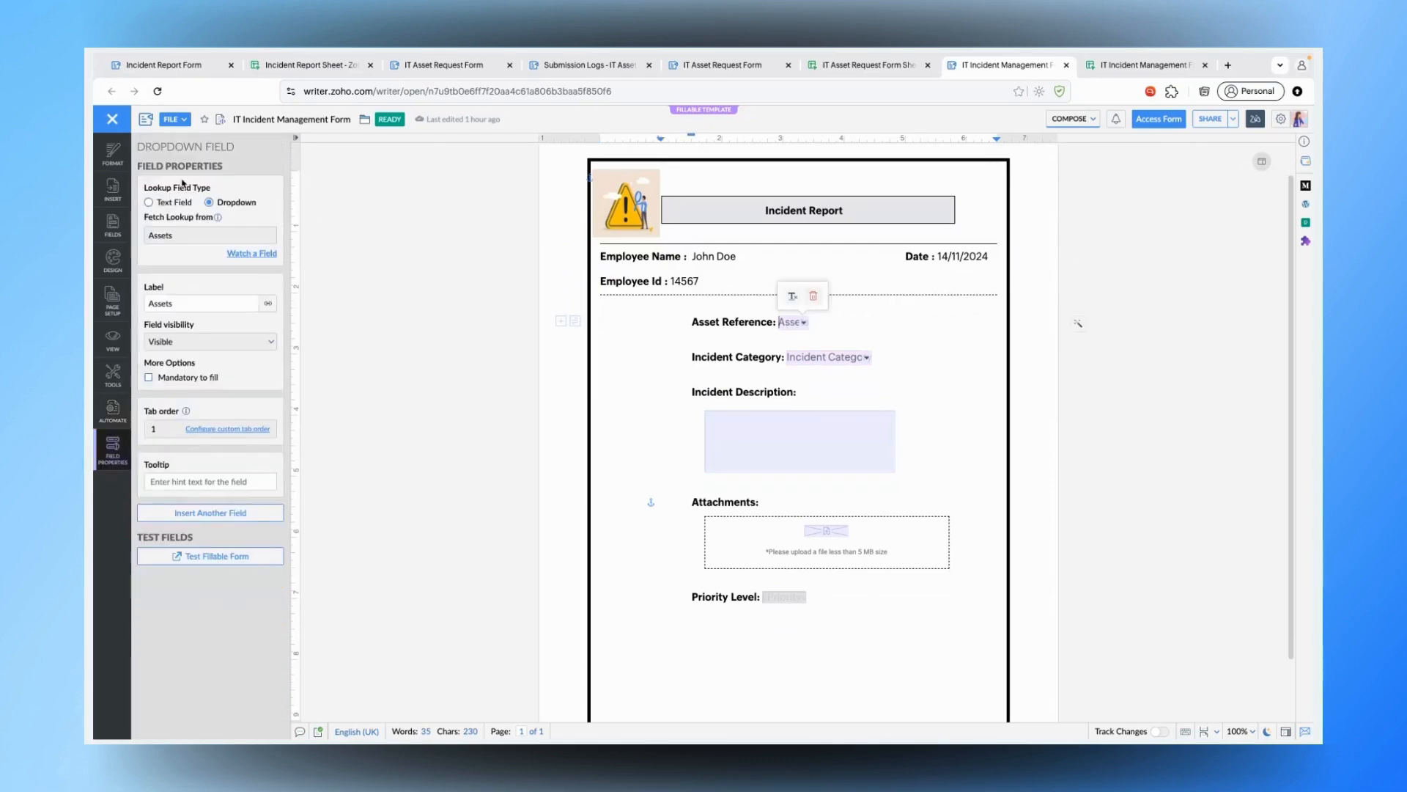
- Open the template's linked data source sheet, review its Assets, Incident Category and Priority columns, and return to the template
{"action": "left_click", "coordinate": [113, 414]}
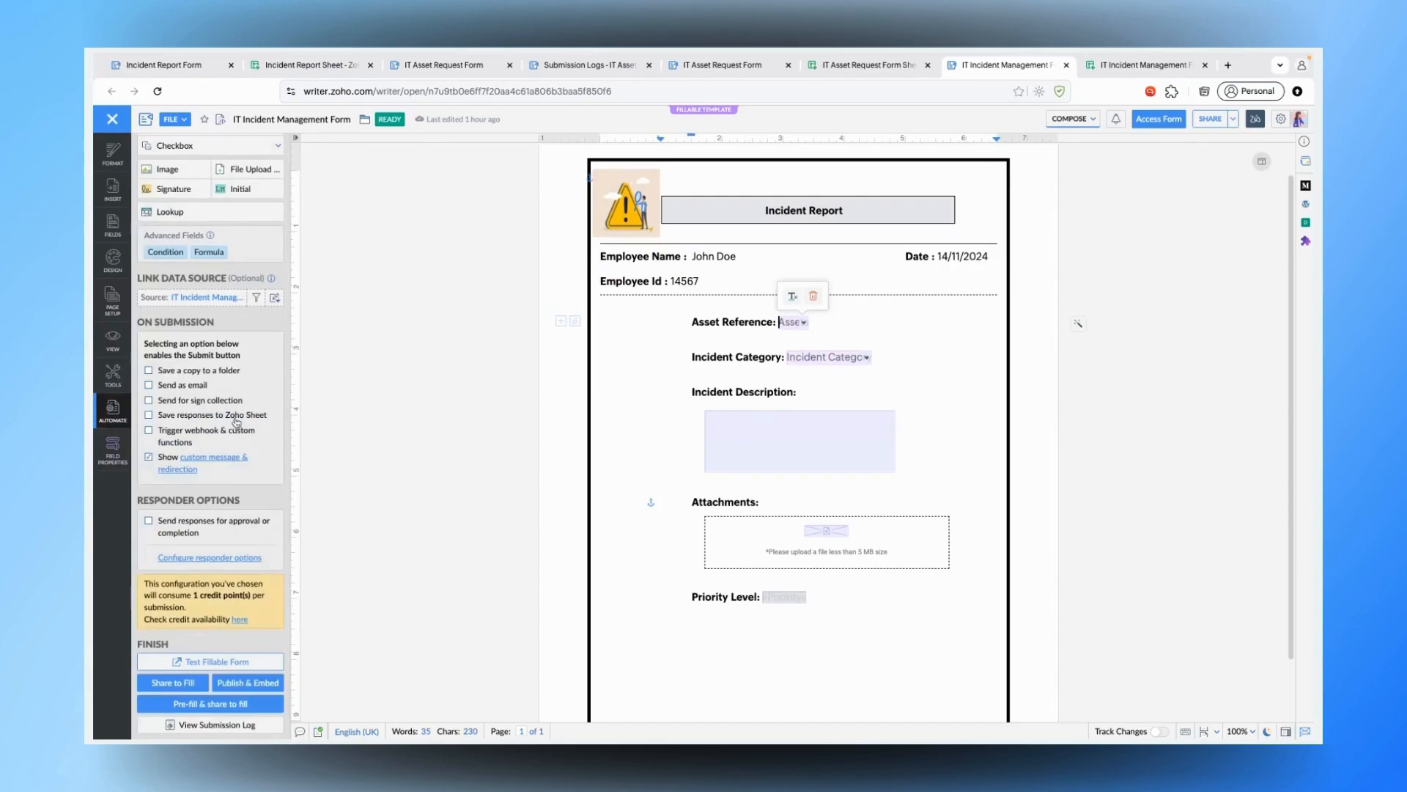
{"action": "left_click", "coordinate": [220, 298]}
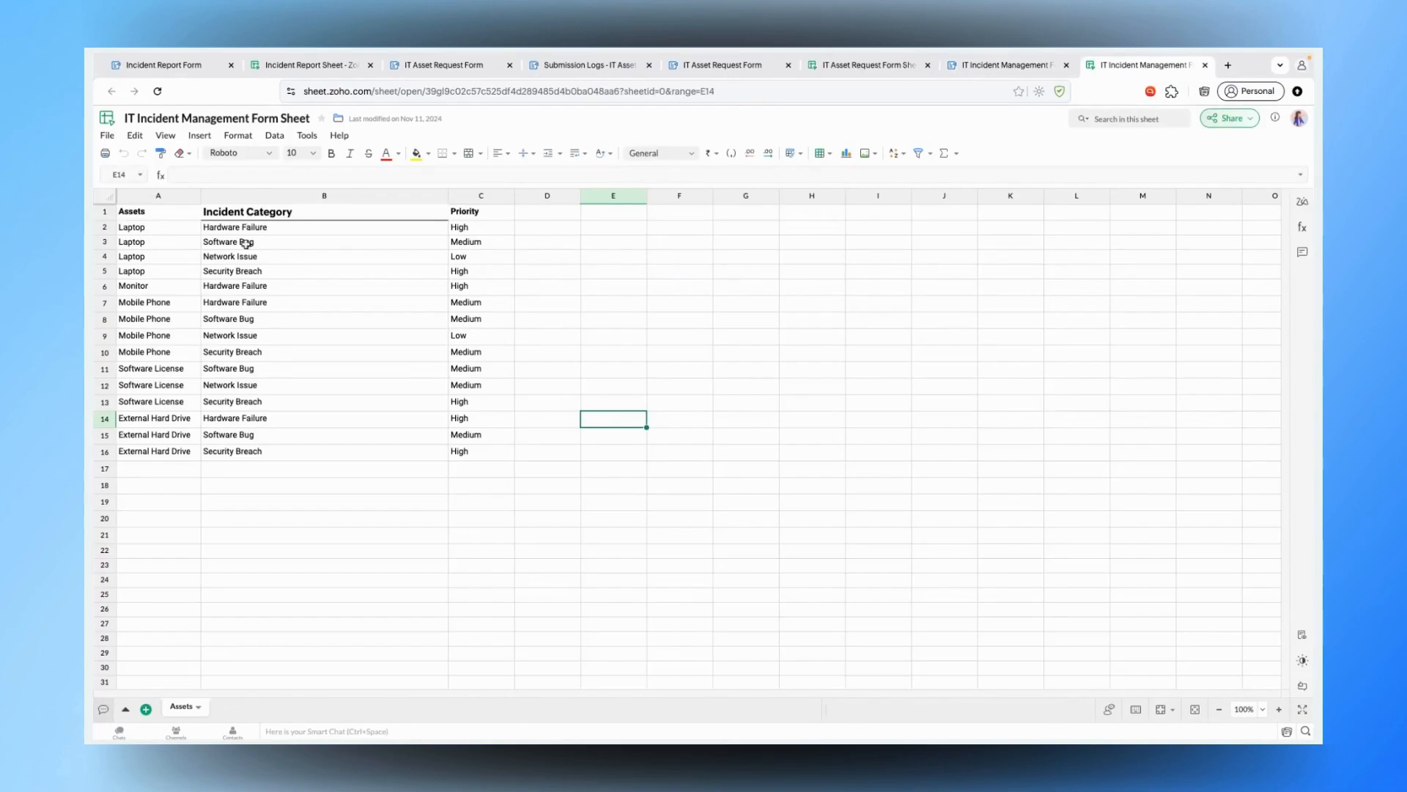
{"action": "scroll", "coordinate": [245, 281], "scroll_direction": "down", "scroll_amount": 1}
{"action": "scroll", "coordinate": [245, 282], "scroll_direction": "up", "scroll_amount": 1}
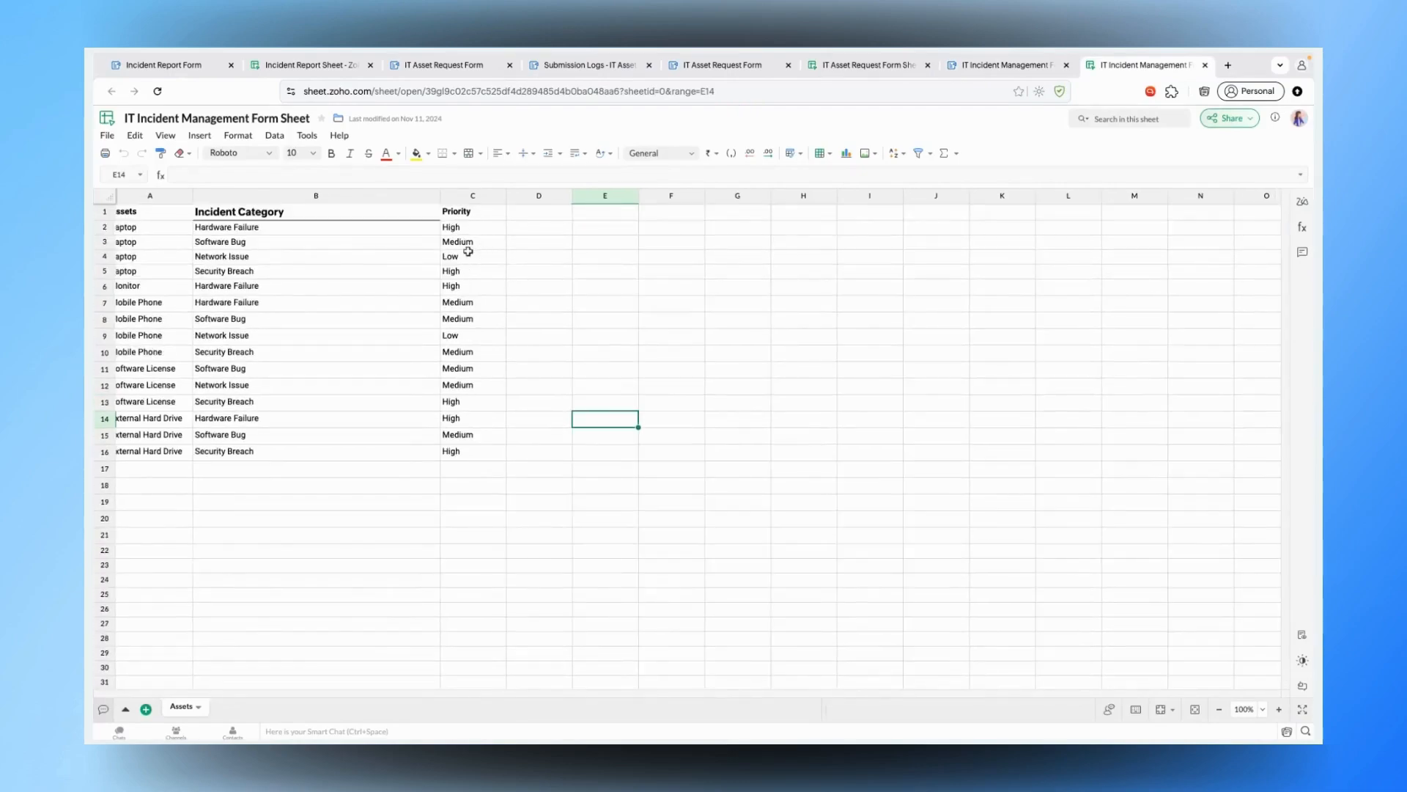
{"action": "scroll", "coordinate": [333, 277], "scroll_direction": "left", "scroll_amount": 1}
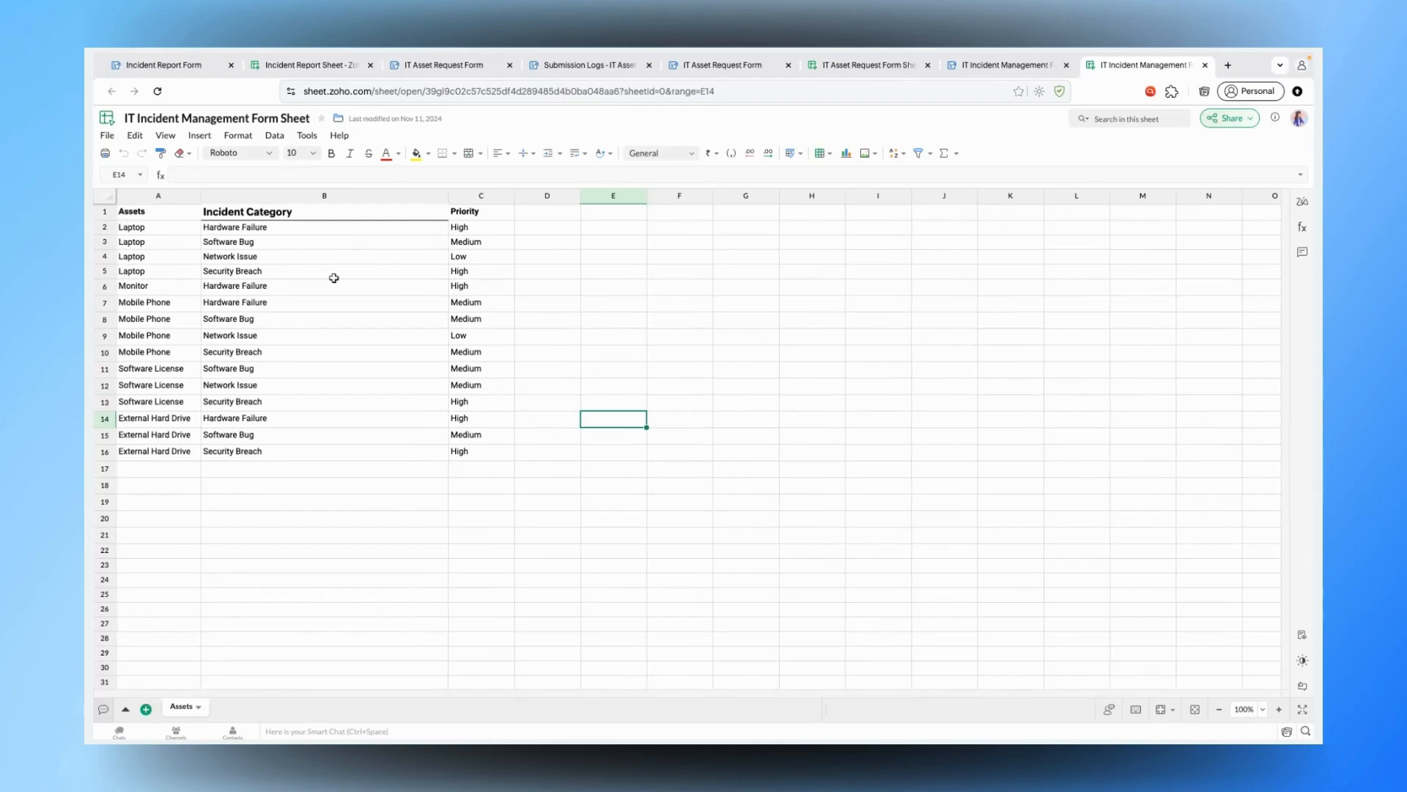
{"action": "left_click", "coordinate": [1007, 67]}
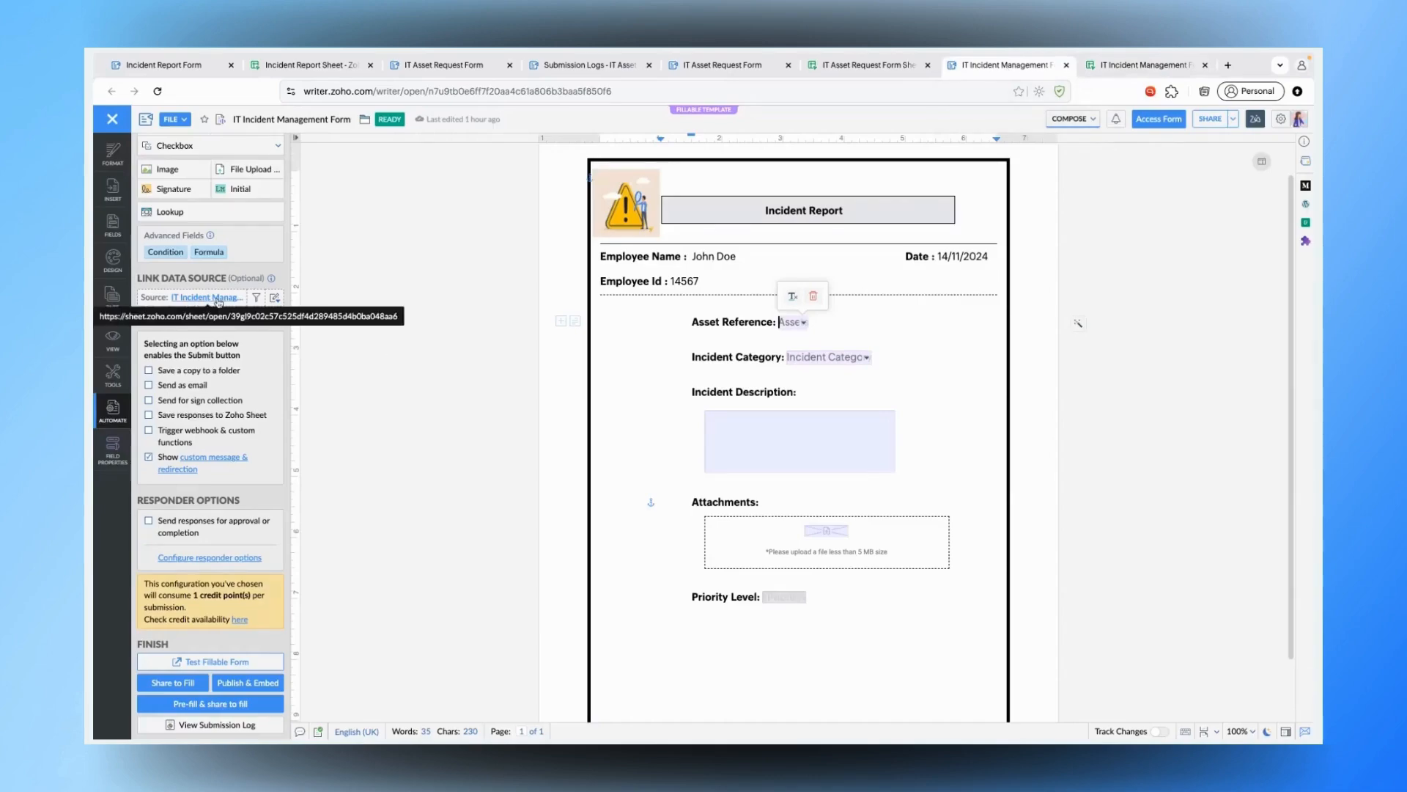
- Compare the Asset Reference field's lookup source with the linked sheet and review its field visibility options
{"action": "left_click", "coordinate": [796, 327]}
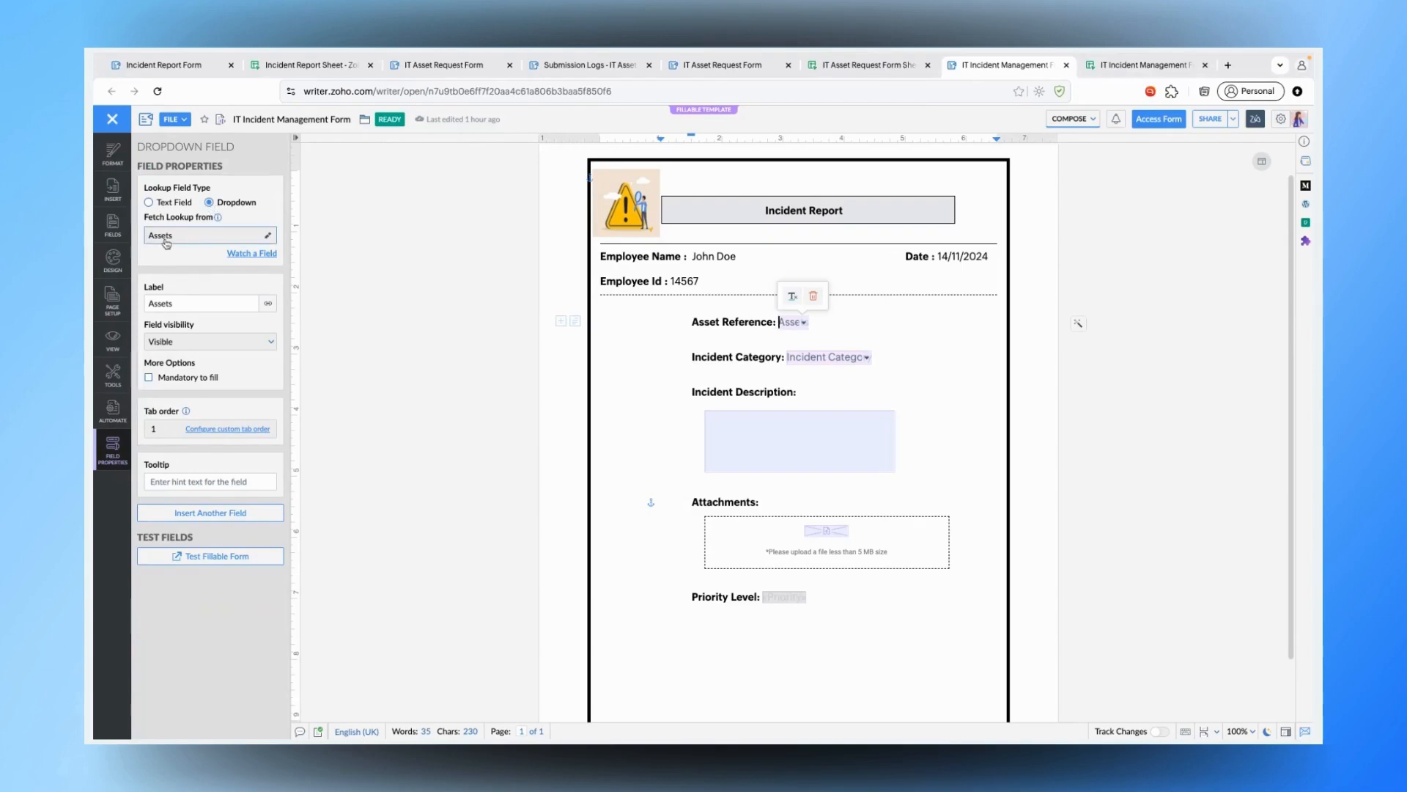
{"action": "left_click", "coordinate": [1143, 68]}
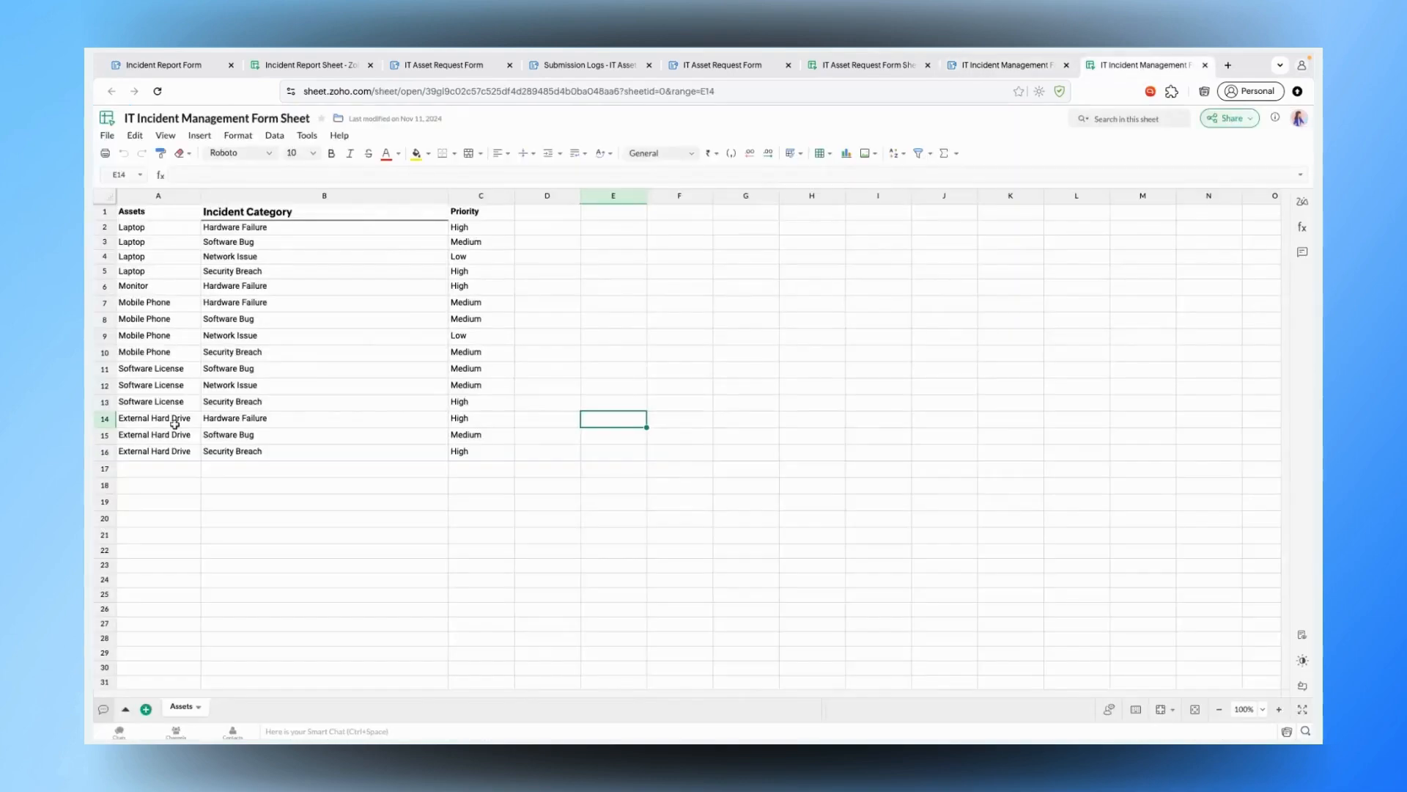
{"action": "left_click", "coordinate": [1004, 66]}
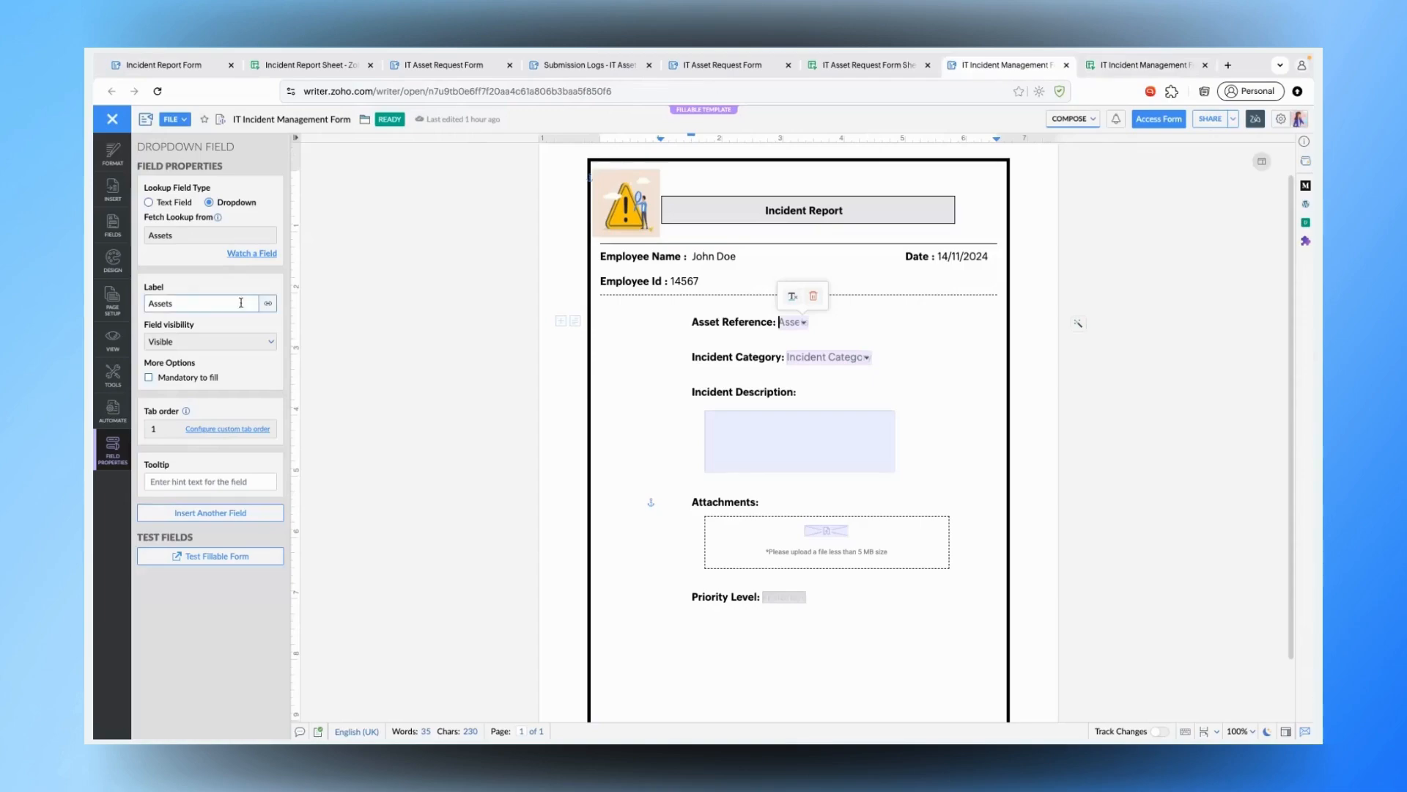
{"action": "left_click", "coordinate": [208, 342]}
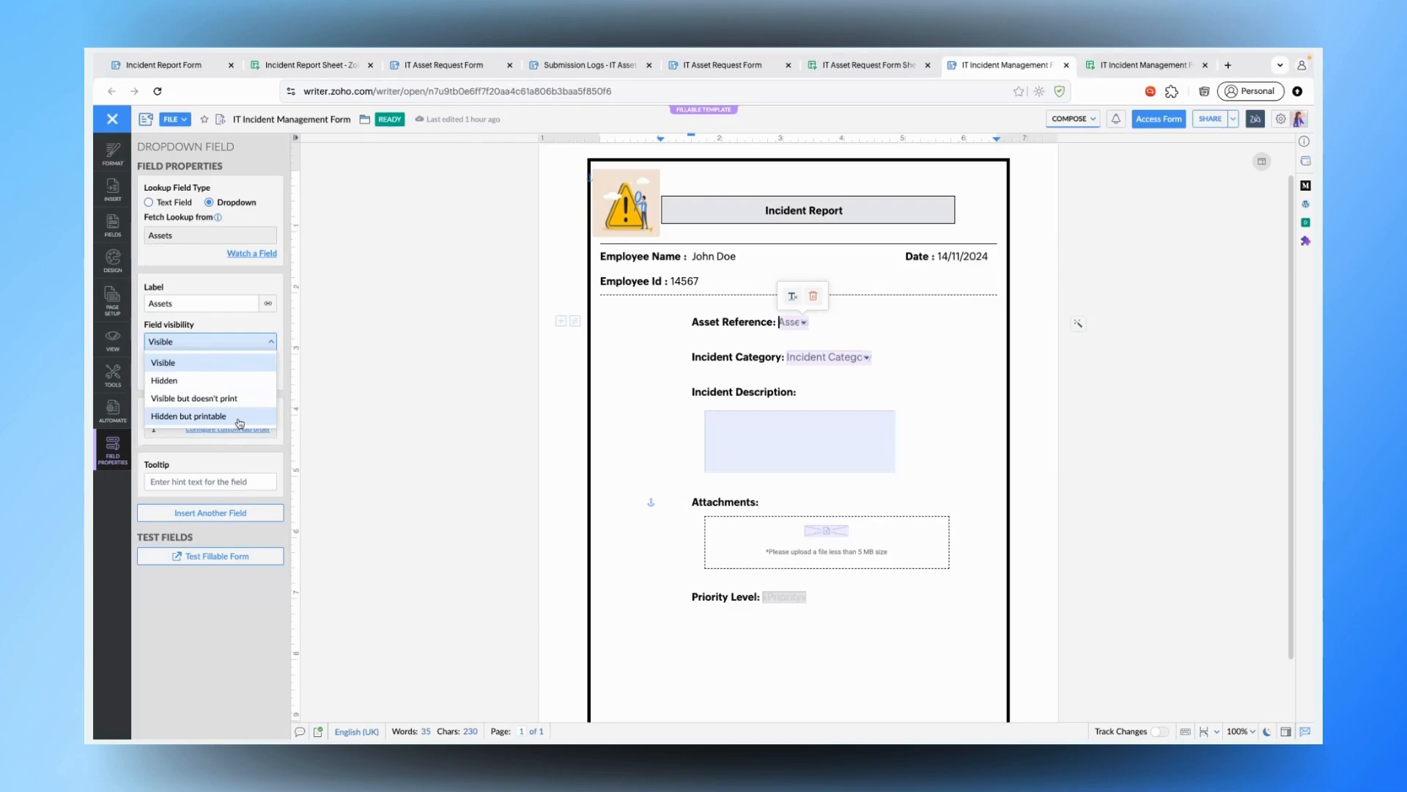
{"action": "left_click", "coordinate": [393, 468]}
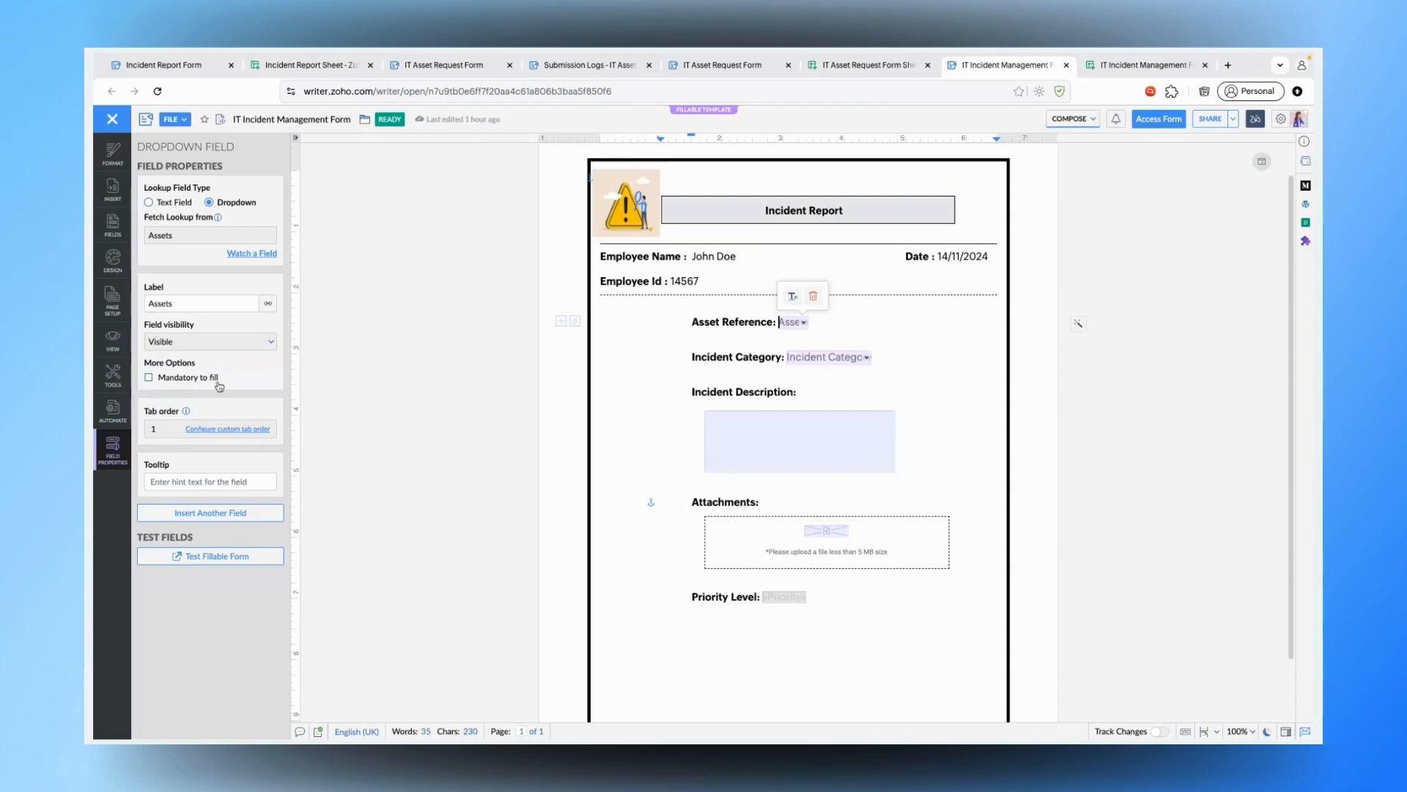
- Inspect the Incident Category field's lookup configuration without changing it, and compare it with the linked sheet
{"action": "left_click", "coordinate": [838, 366]}
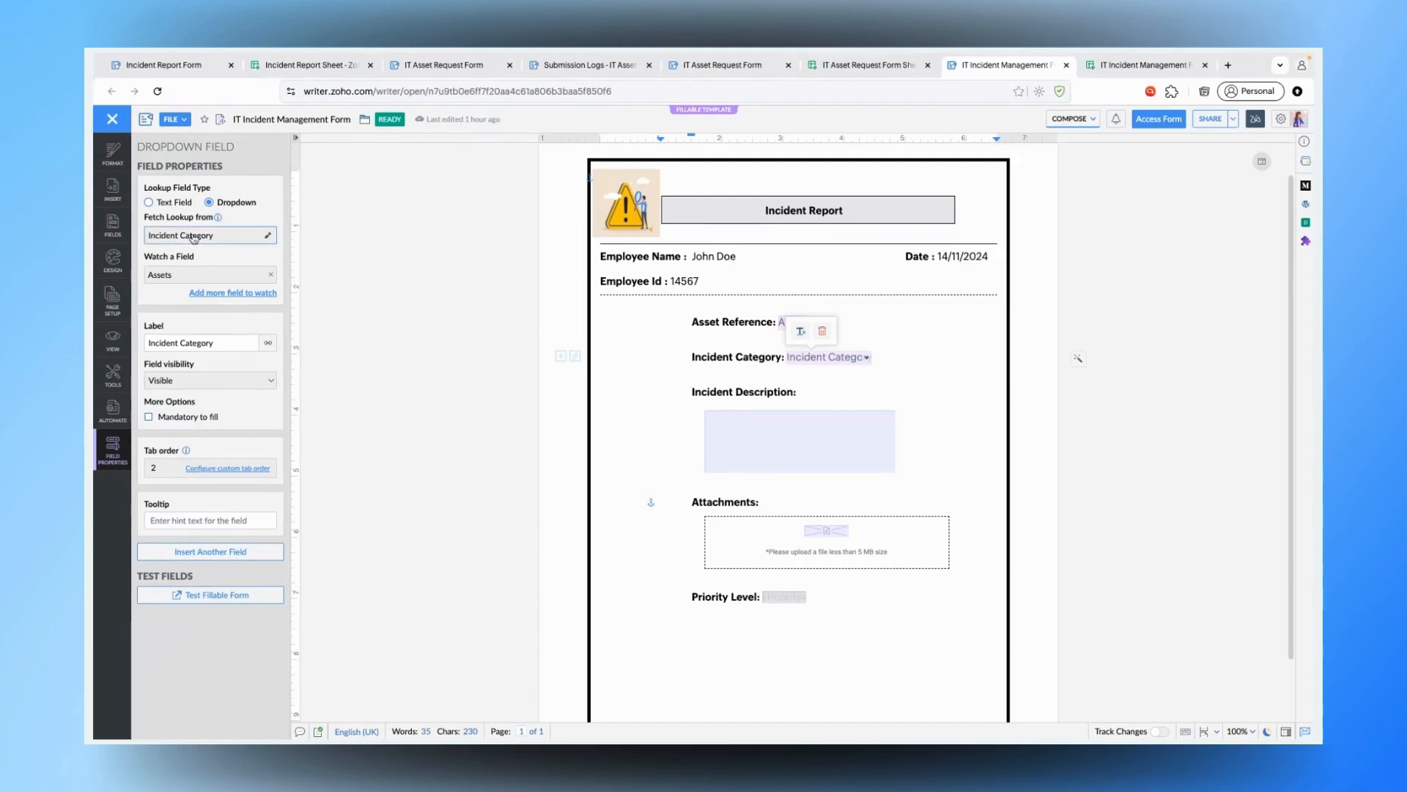
{"action": "left_click", "coordinate": [268, 239]}
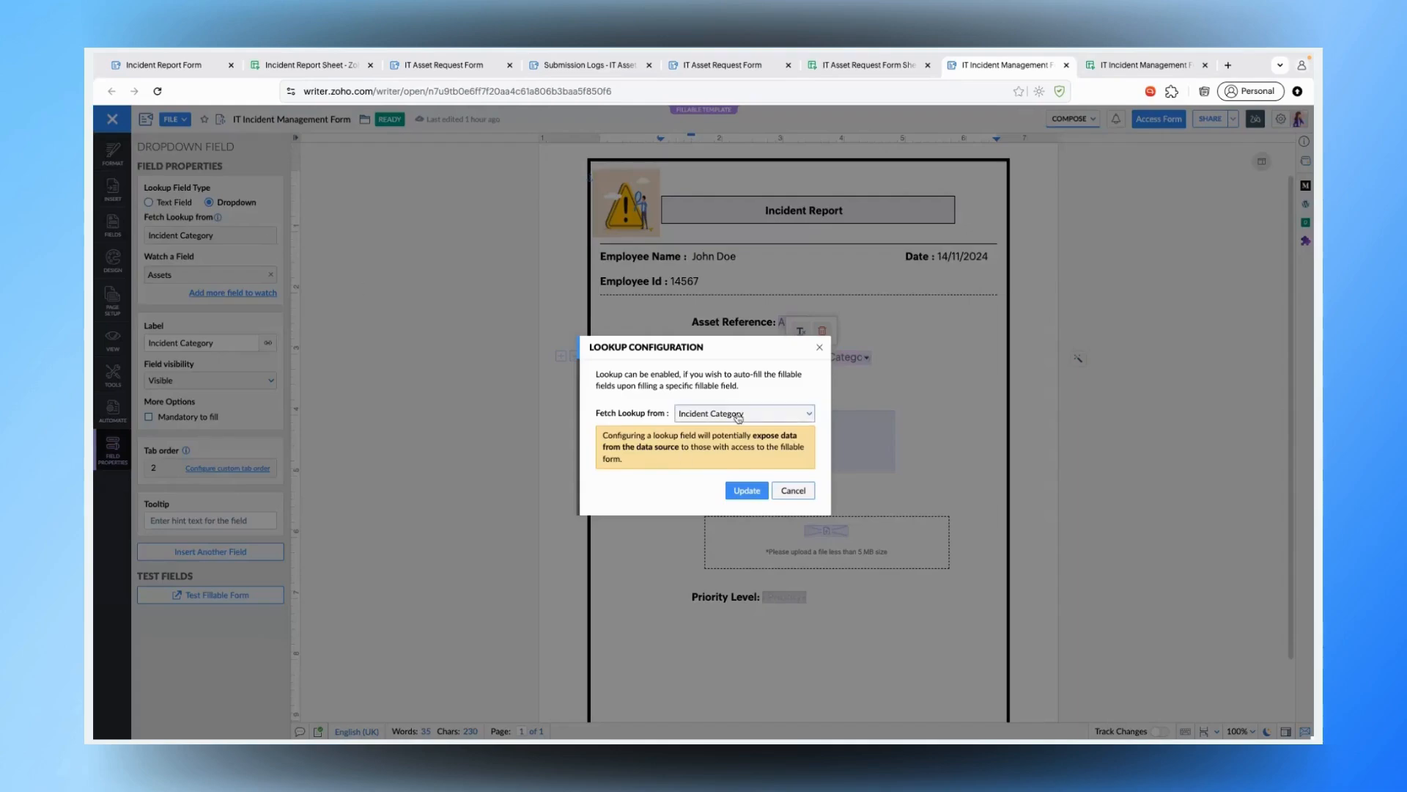
{"action": "left_click", "coordinate": [739, 415]}
{"action": "left_click", "coordinate": [784, 493]}
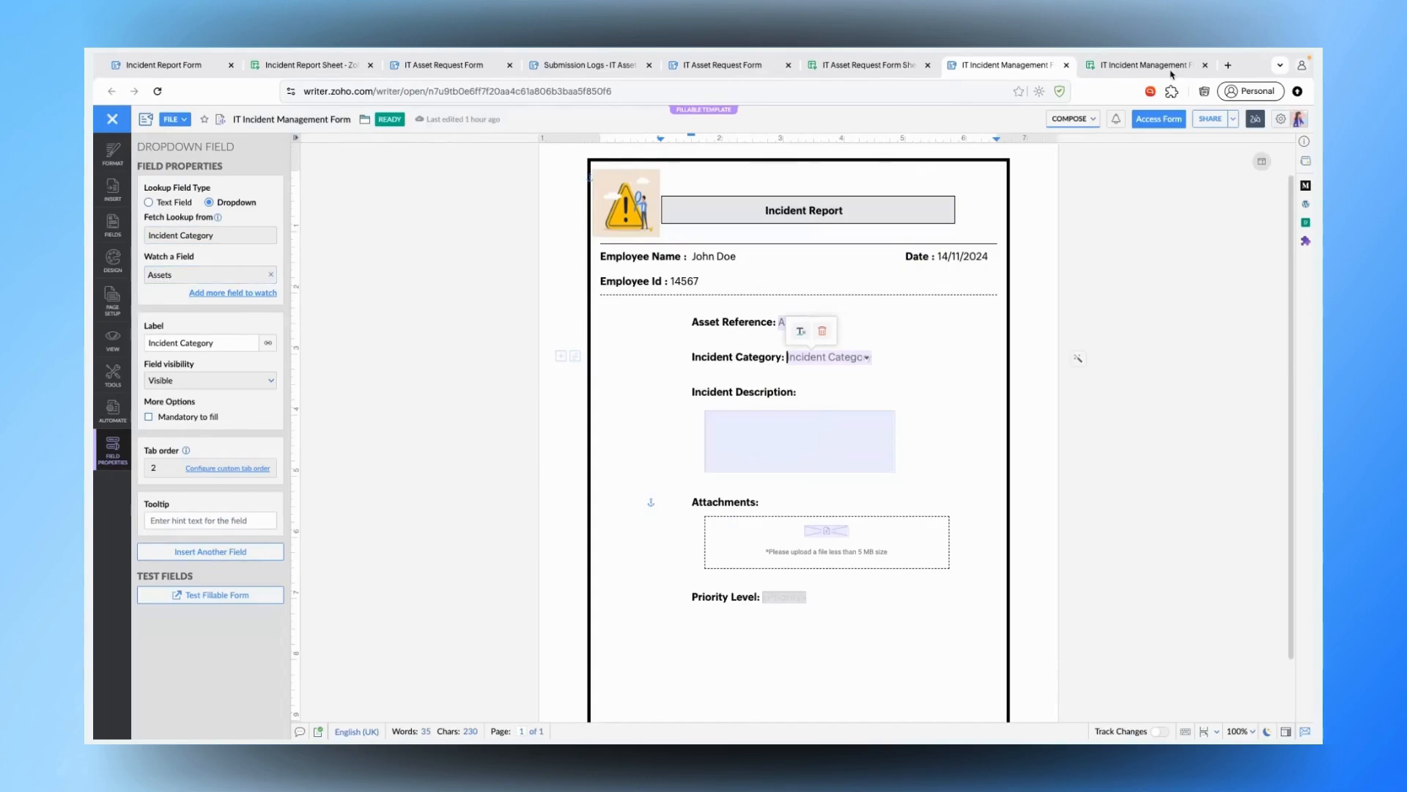
{"action": "left_click", "coordinate": [1171, 71]}
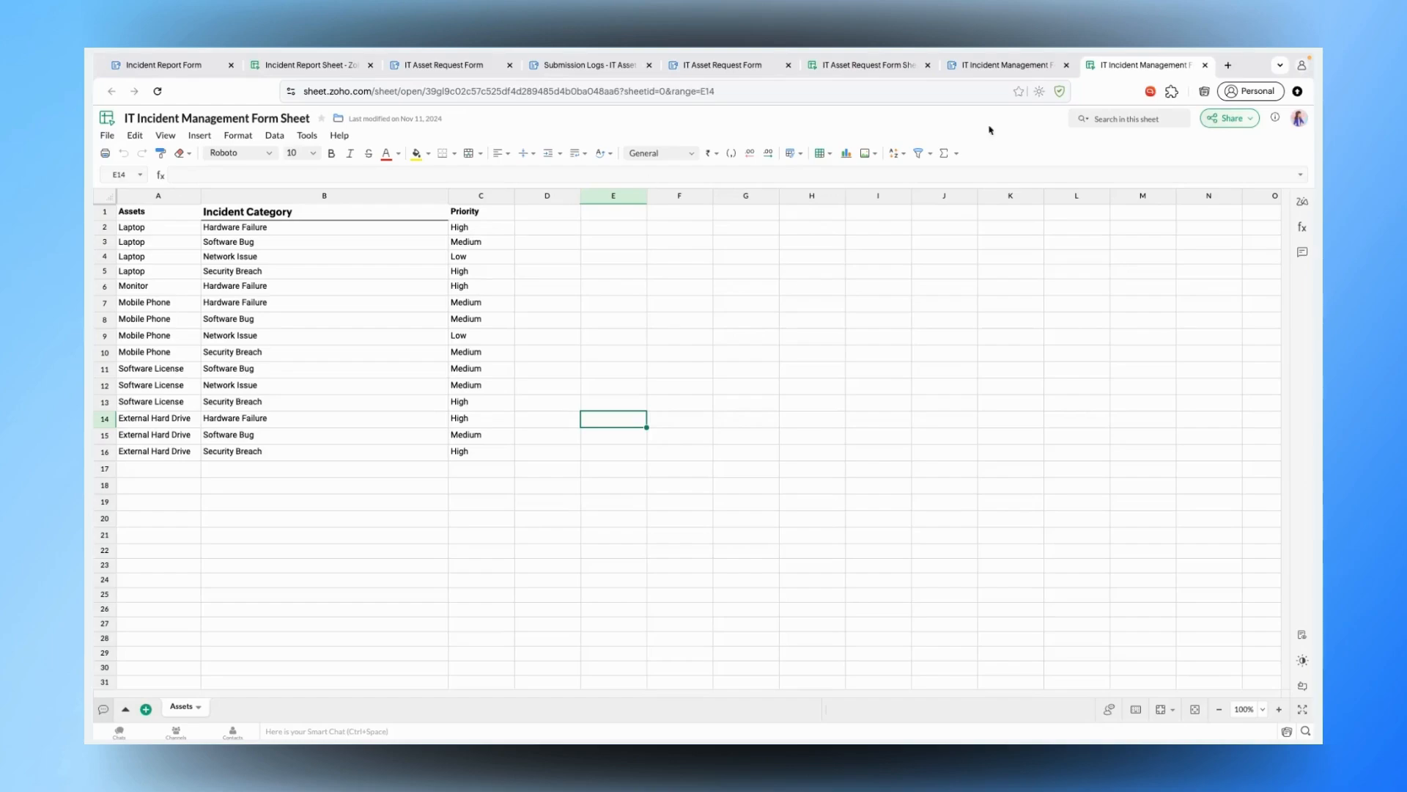
{"action": "left_click", "coordinate": [1009, 73]}
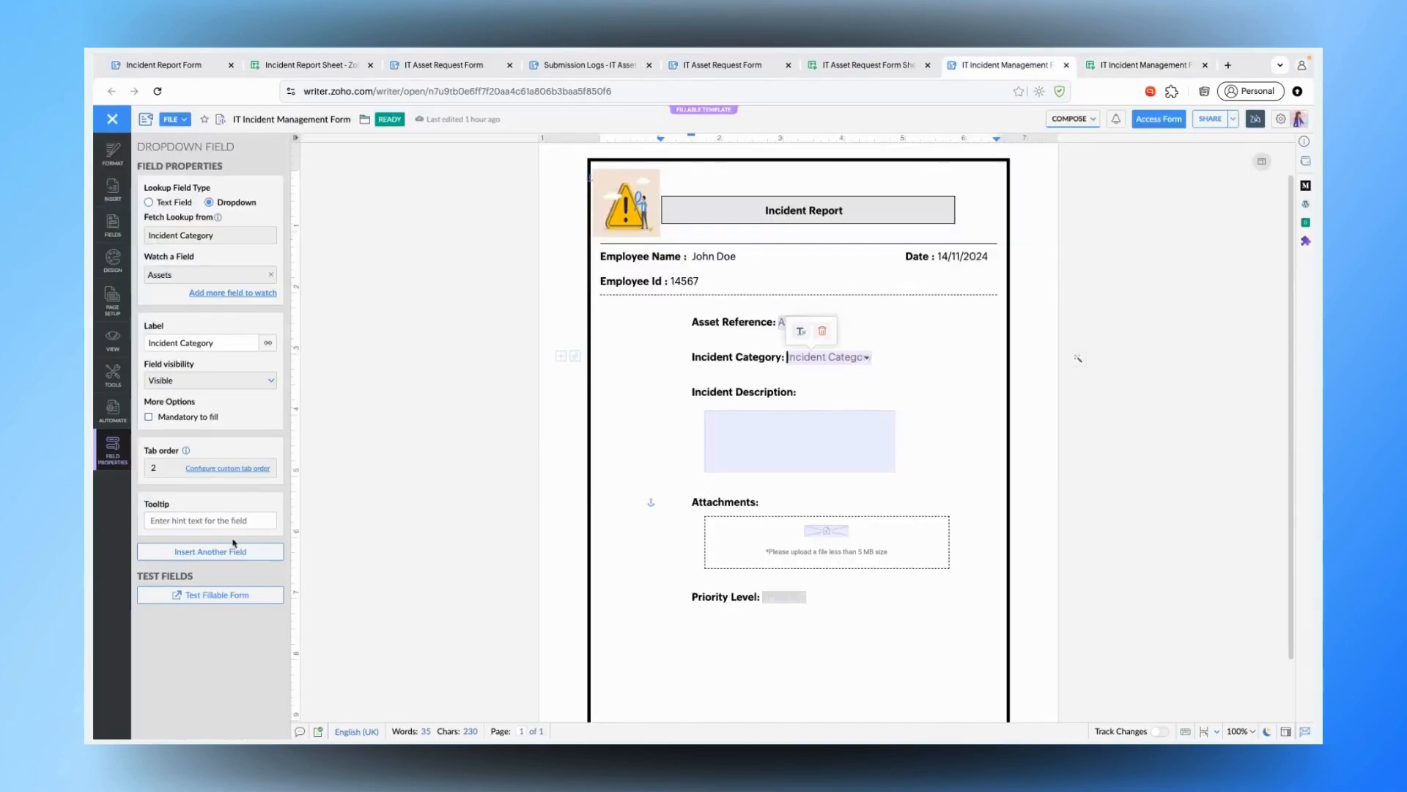
- Look over the Incident Description field and the attachment upload box on the form
{"action": "left_click", "coordinate": [732, 437]}
{"action": "scroll", "coordinate": [755, 477], "scroll_direction": "down", "scroll_amount": 1}
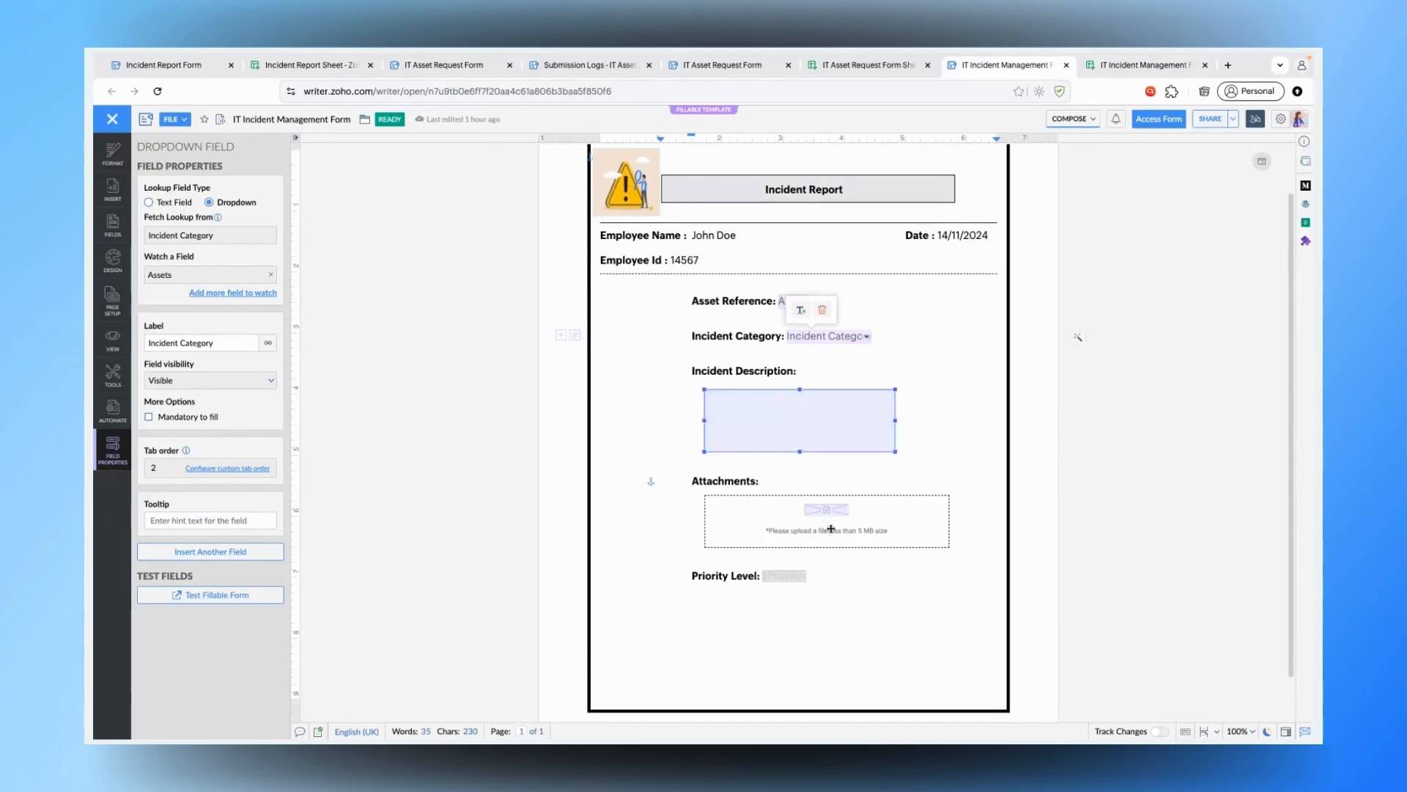
{"action": "left_click", "coordinate": [825, 597]}
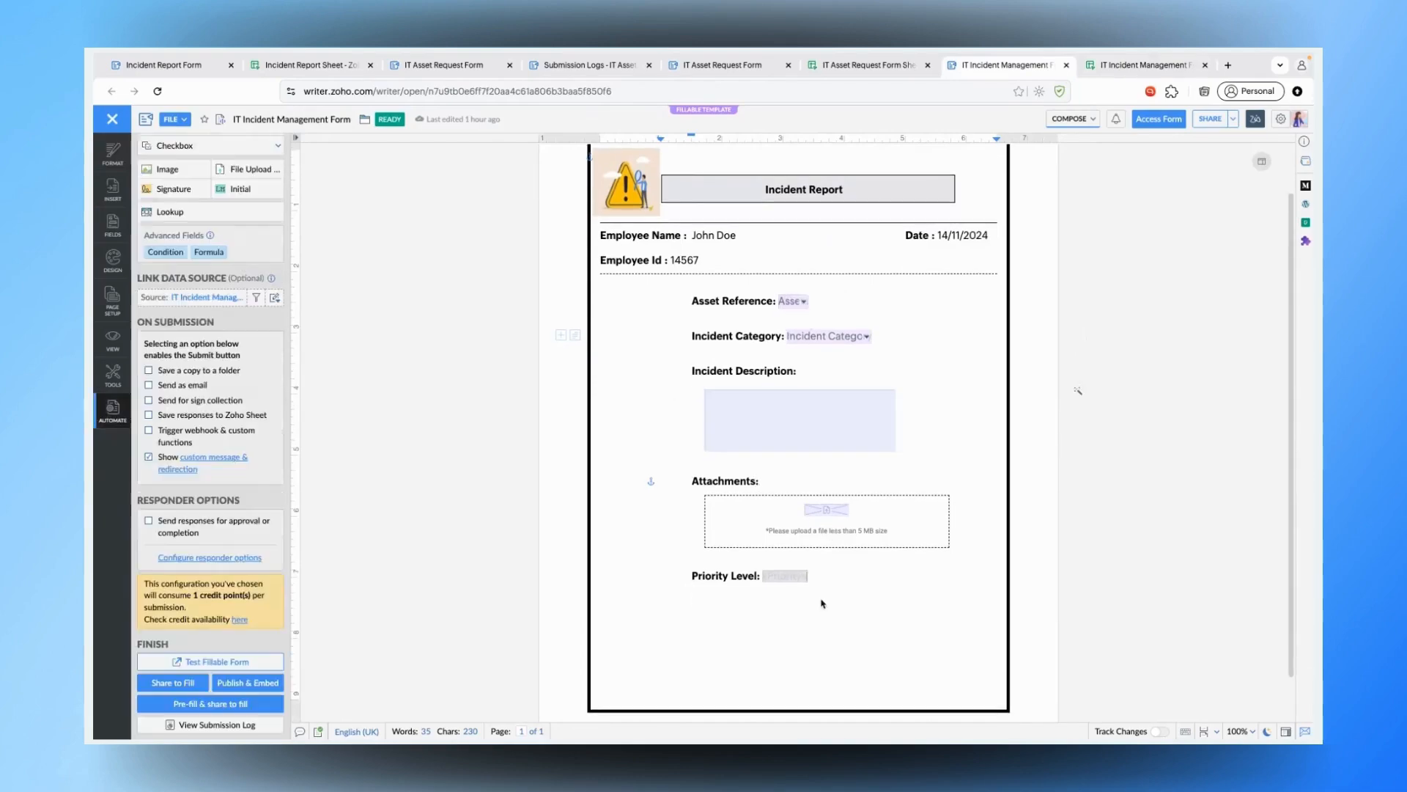
{"action": "left_click", "coordinate": [833, 516]}
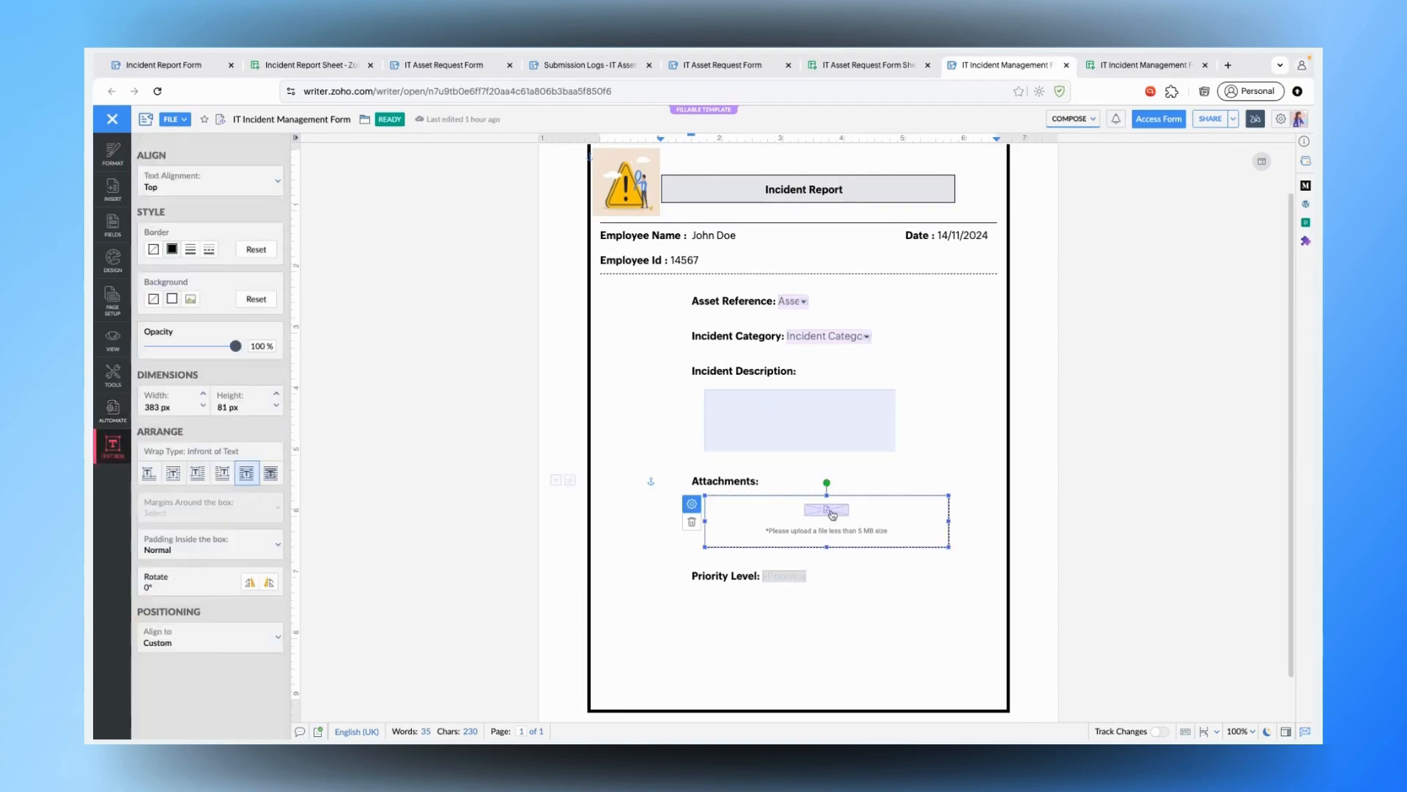
- Inspect the Priority Level field's properties and the merge fields available for its pre-filled value
{"action": "left_click", "coordinate": [809, 615]}
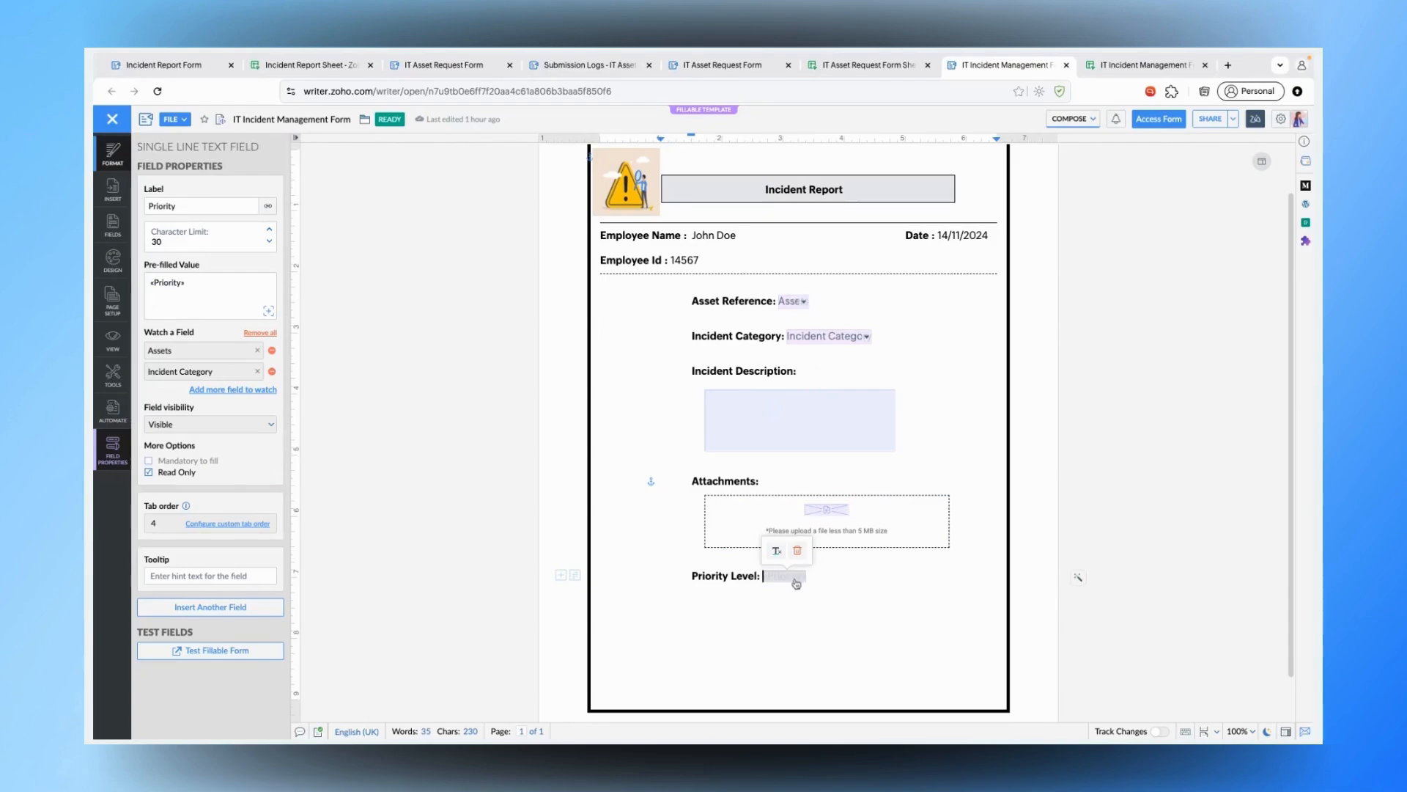
{"action": "left_click", "coordinate": [205, 284]}
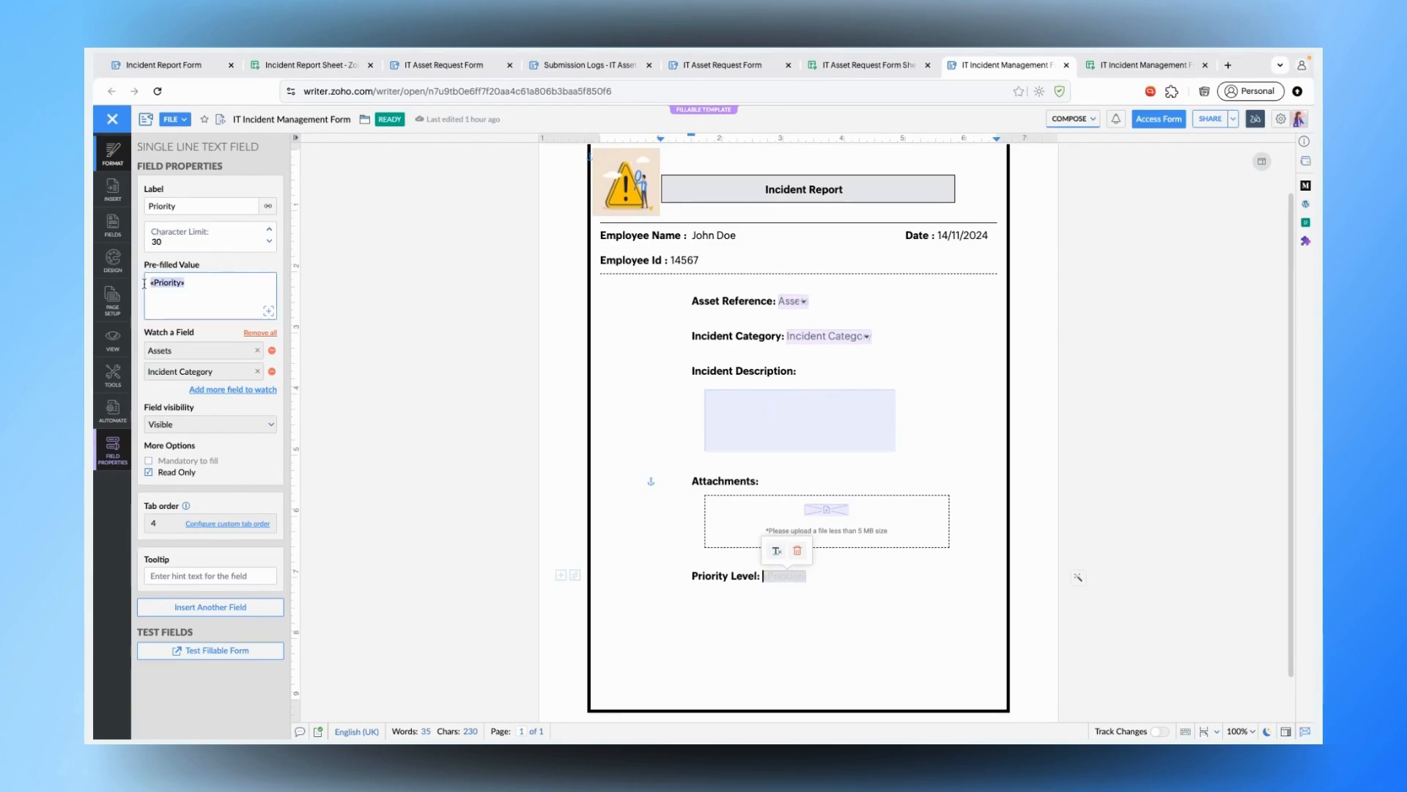
{"action": "left_click", "coordinate": [268, 311]}
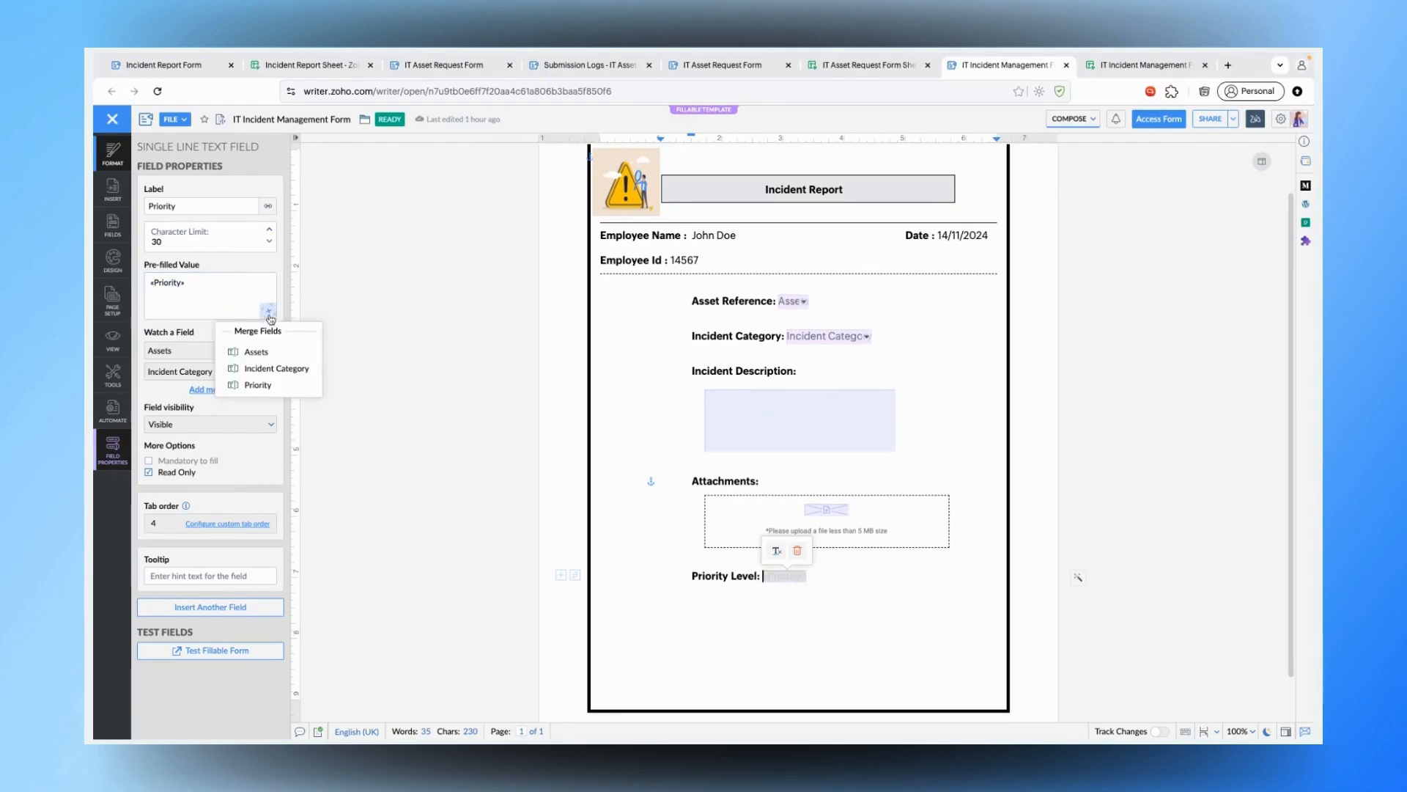
{"action": "left_click", "coordinate": [415, 390]}
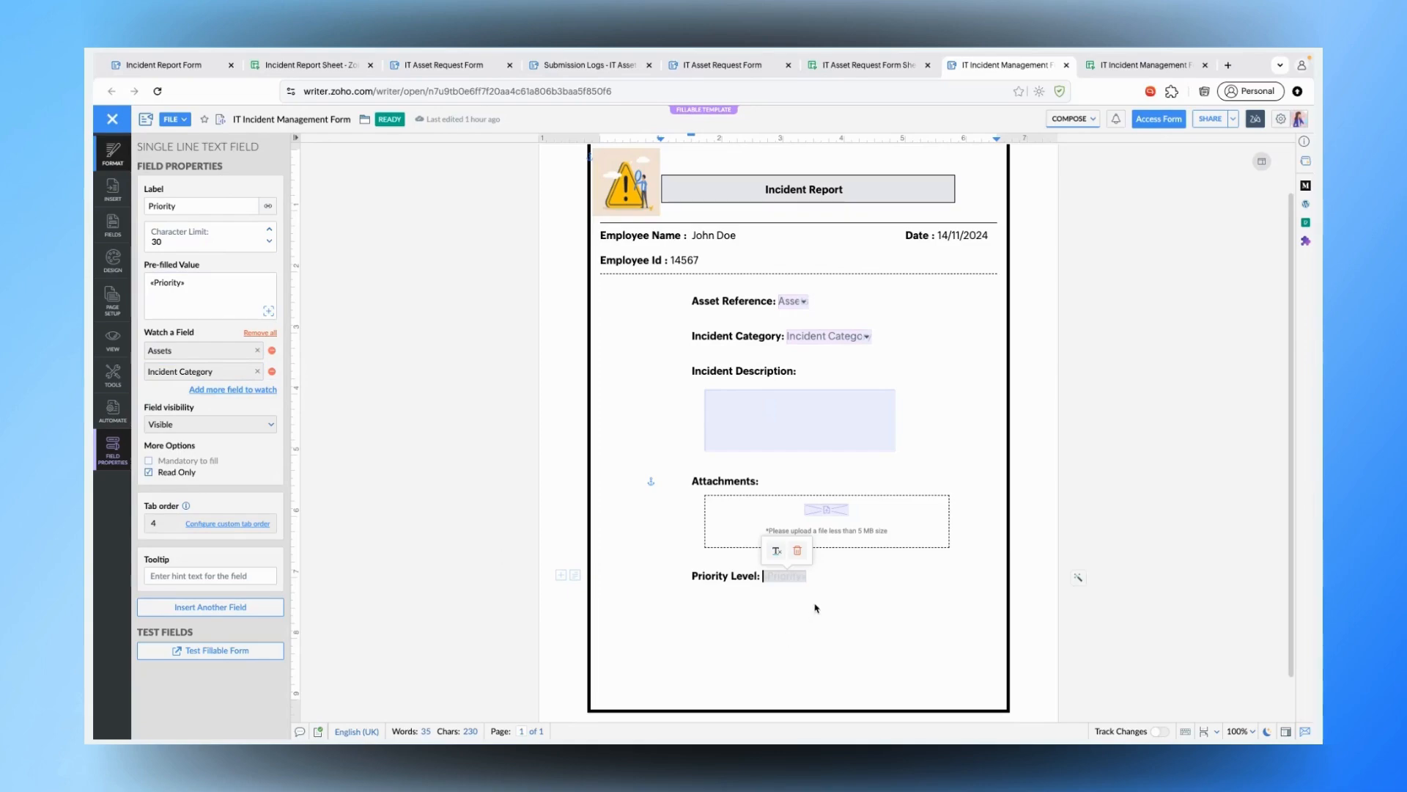
- Bring up the sign workflow setup from the form's on-submission options, review the signer details, and cancel without saving
{"action": "scroll", "coordinate": [816, 607], "scroll_direction": "down", "scroll_amount": 2}
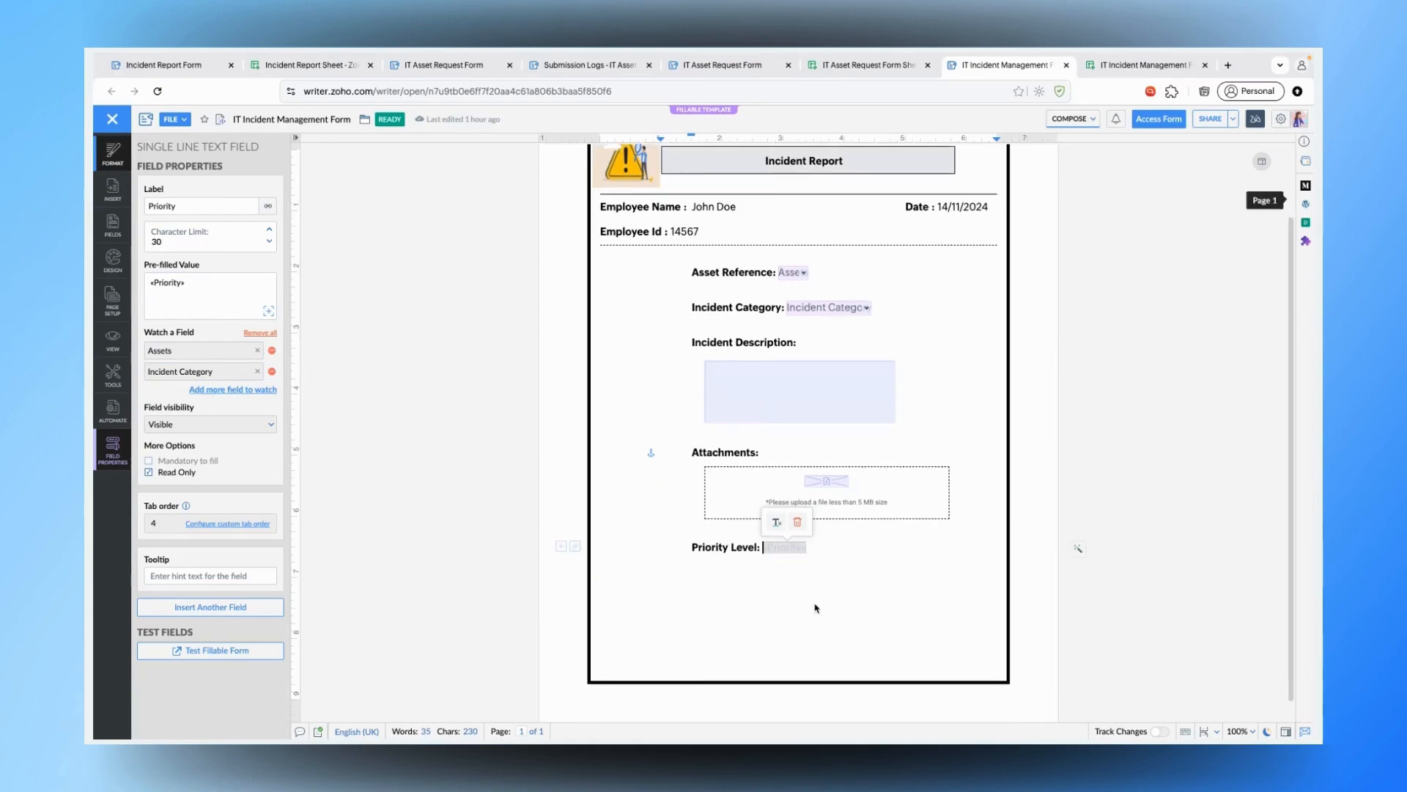
{"action": "left_click", "coordinate": [114, 418]}
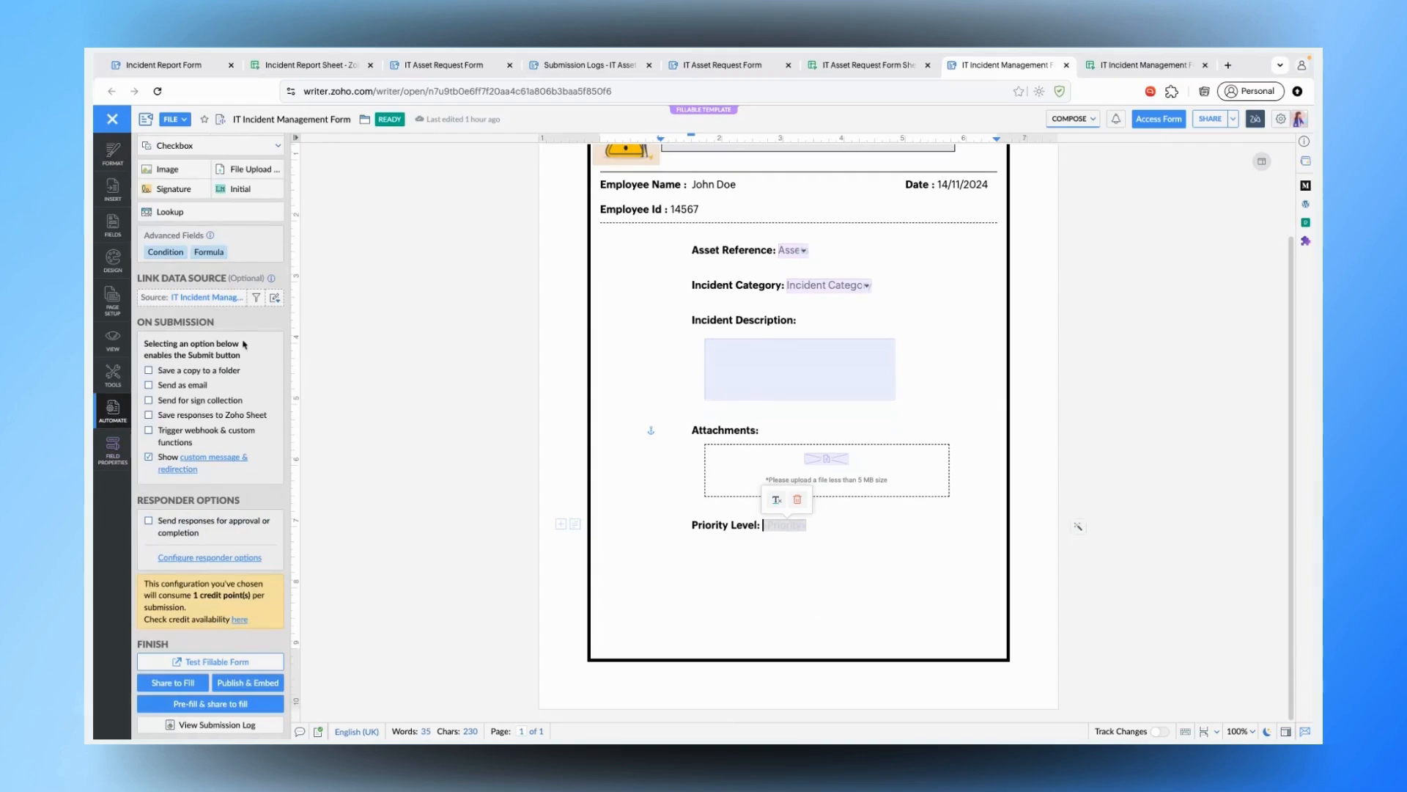
{"action": "scroll", "coordinate": [630, 467], "scroll_direction": "up", "scroll_amount": 2}
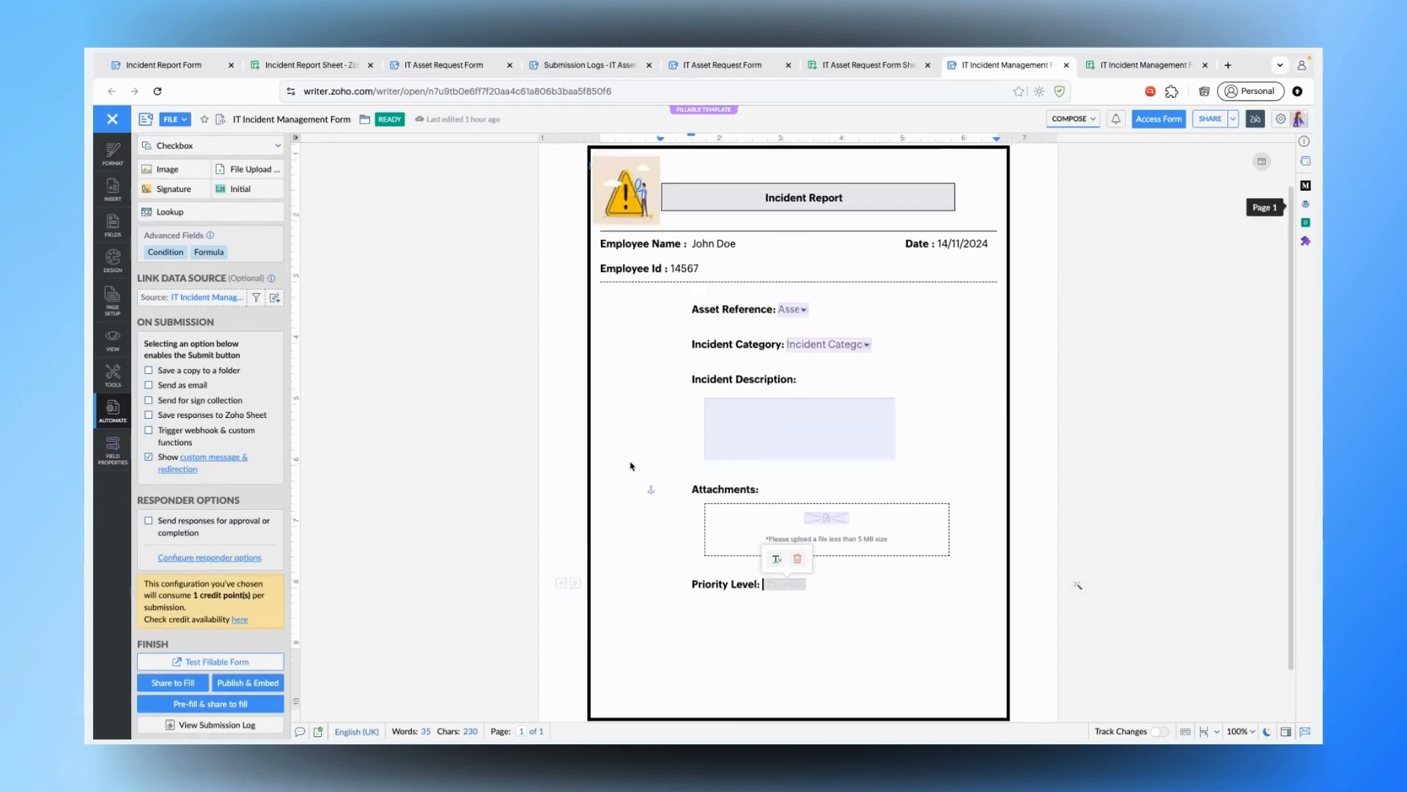
{"action": "scroll", "coordinate": [630, 466], "scroll_direction": "up", "scroll_amount": 1}
{"action": "scroll", "coordinate": [630, 466], "scroll_direction": "down", "scroll_amount": 2}
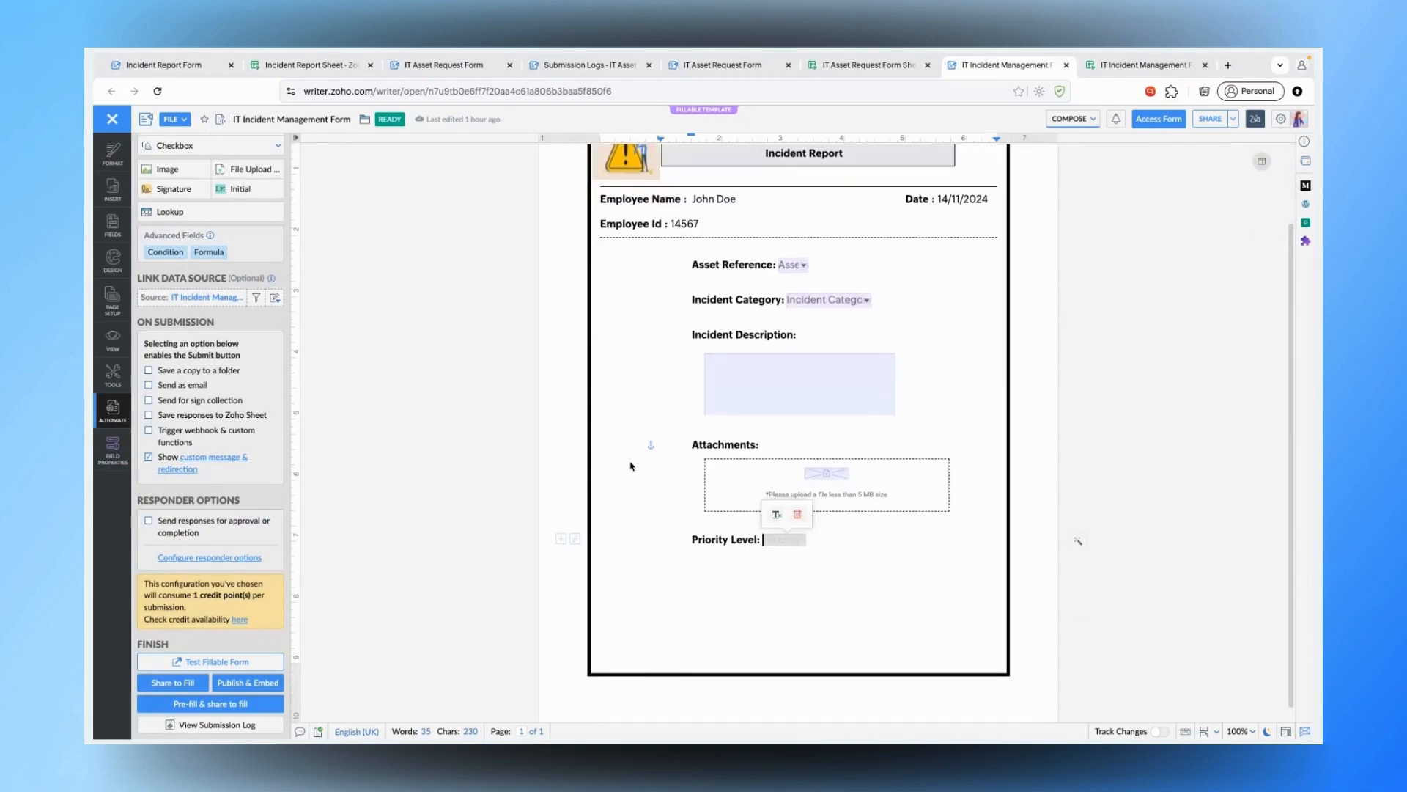
{"action": "left_click", "coordinate": [214, 400]}
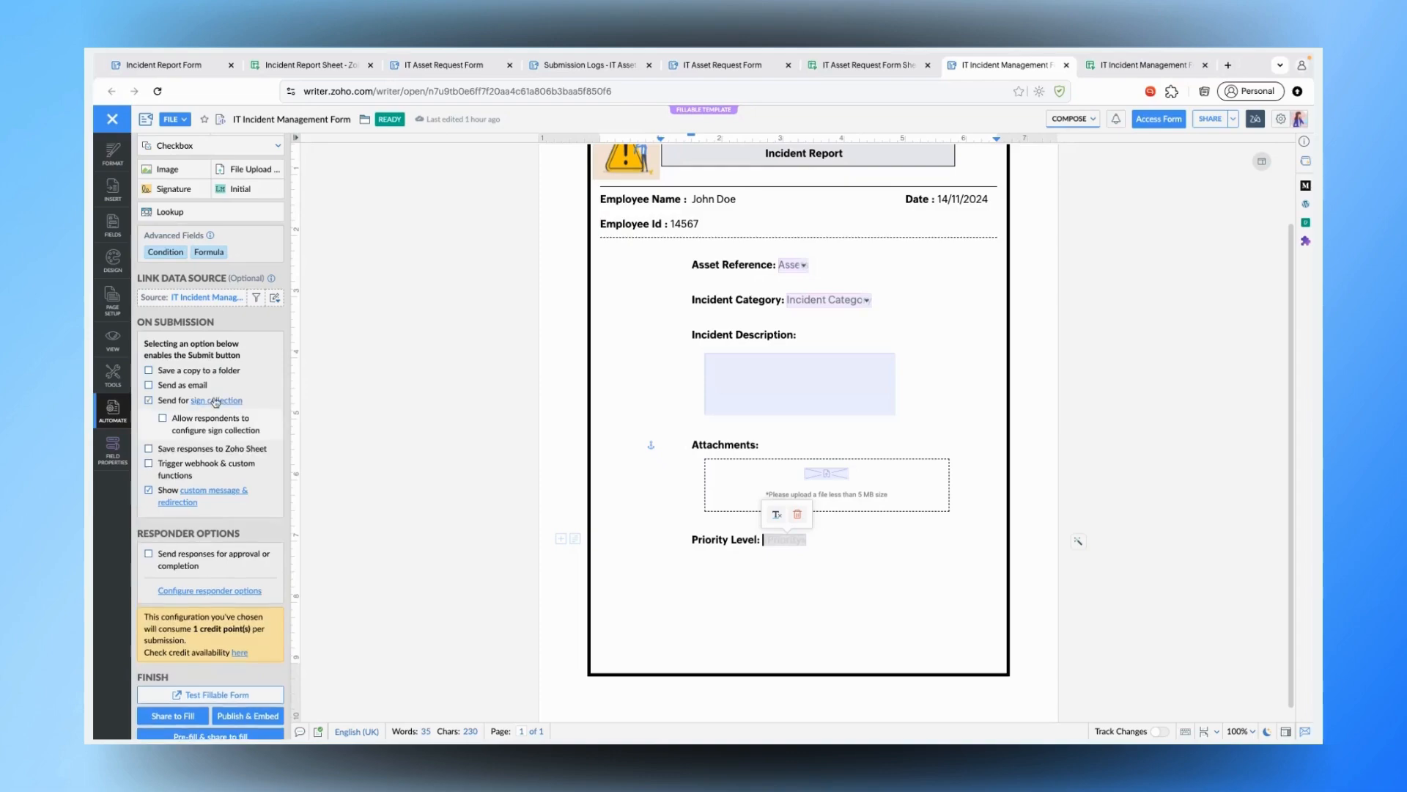
{"action": "left_click", "coordinate": [215, 400]}
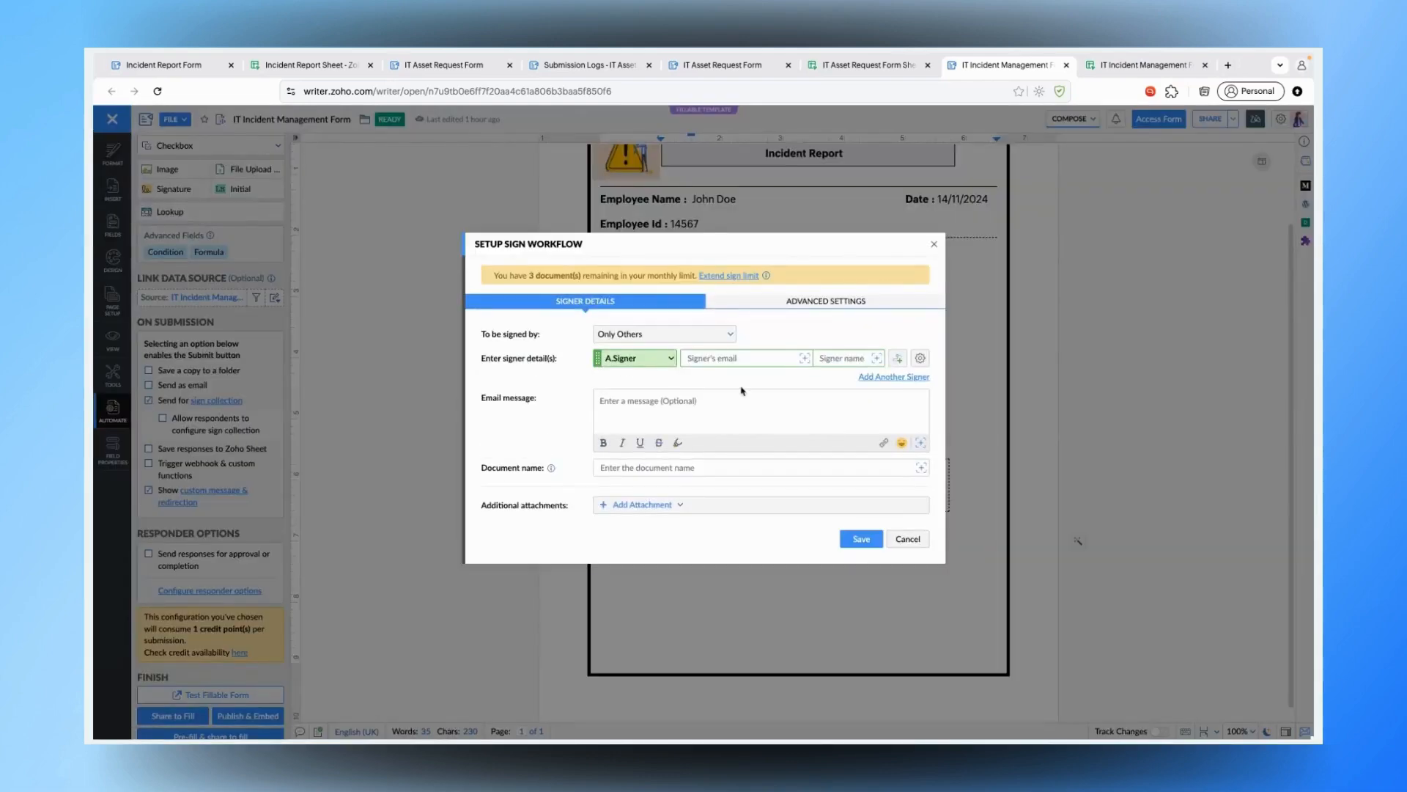
{"action": "left_click", "coordinate": [907, 539]}
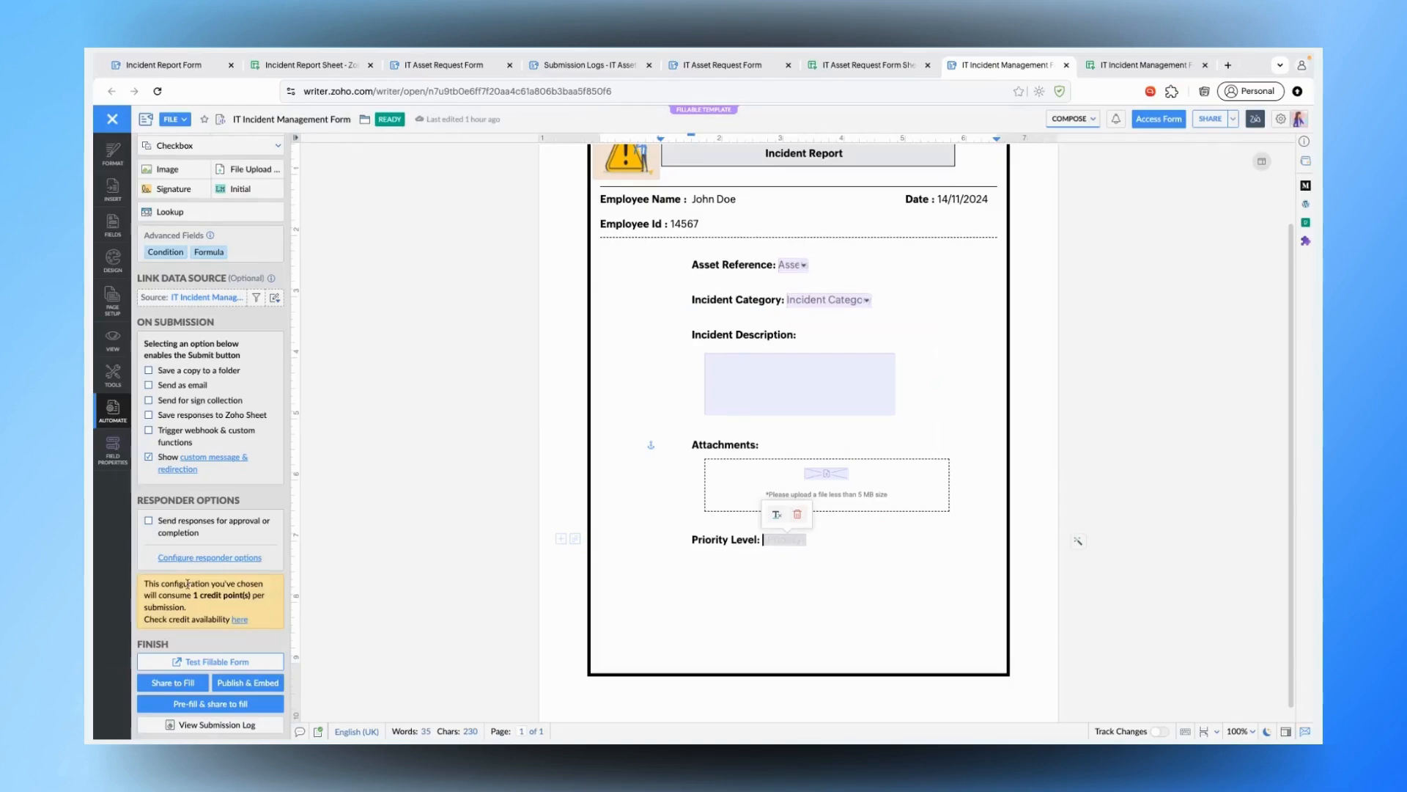
- Access the IT Incident Management Form for filling, list its Asset Reference choices, and check the Incident Category field's properties in the template
{"action": "left_click", "coordinate": [1160, 120]}
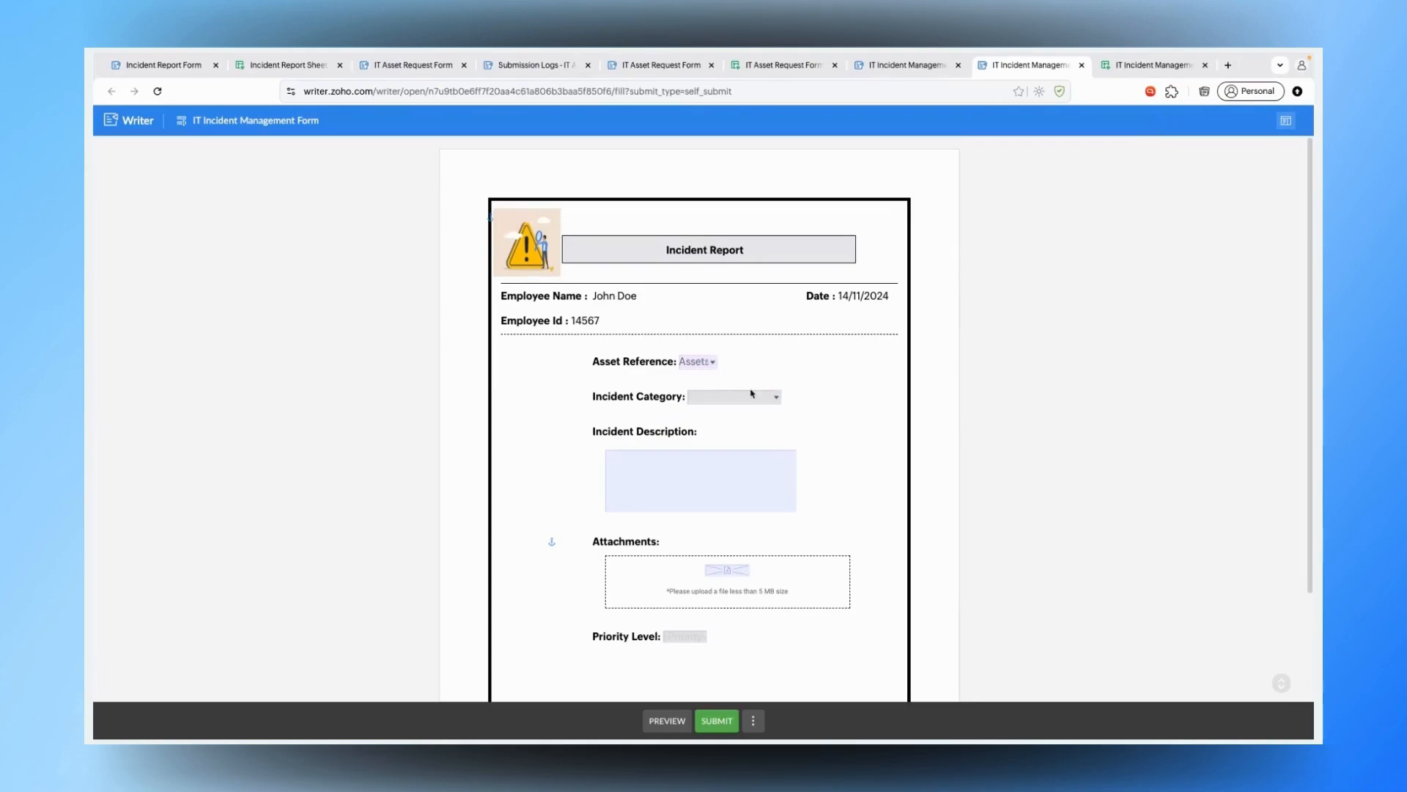
{"action": "scroll", "coordinate": [751, 393], "scroll_direction": "down", "scroll_amount": 1}
{"action": "left_click", "coordinate": [712, 321]}
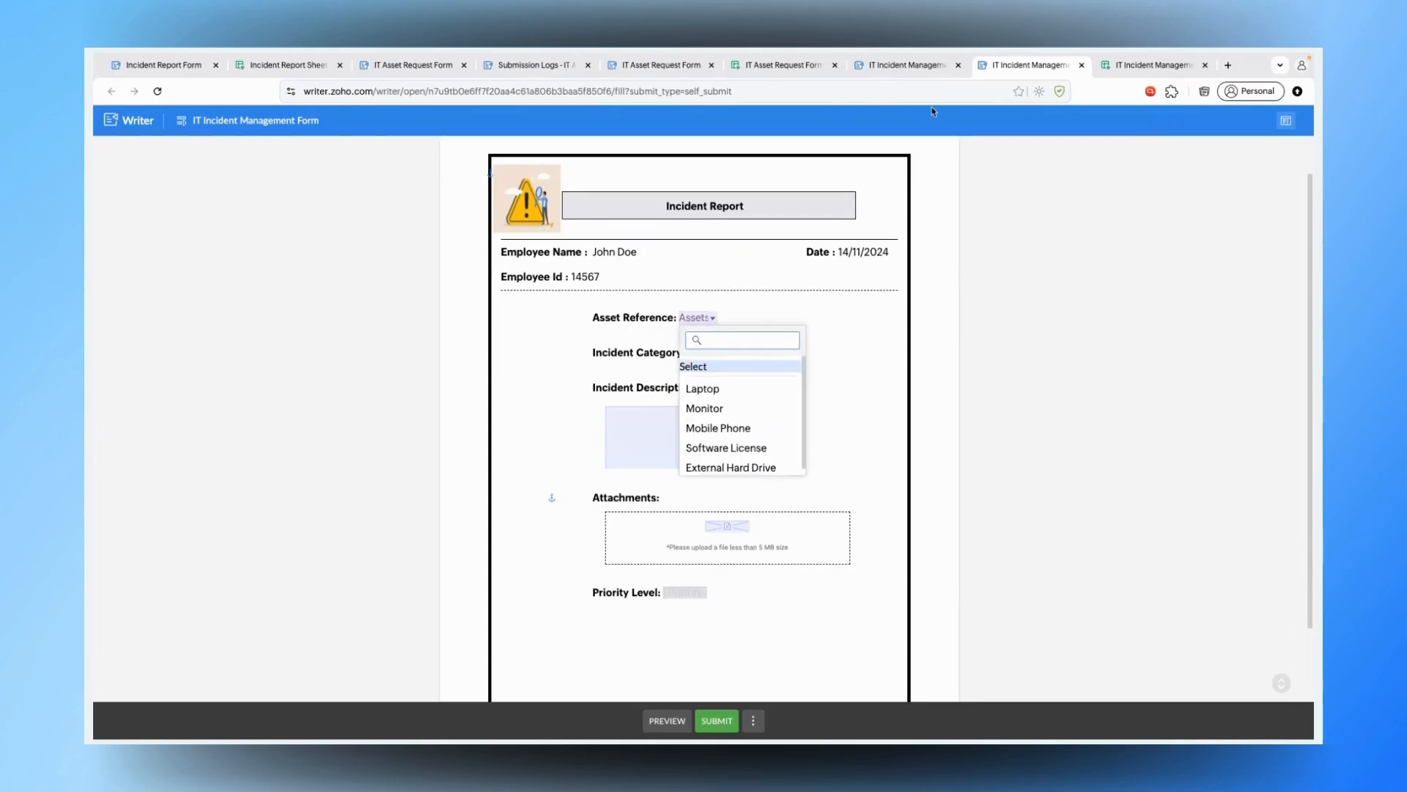
{"action": "left_click", "coordinate": [912, 73]}
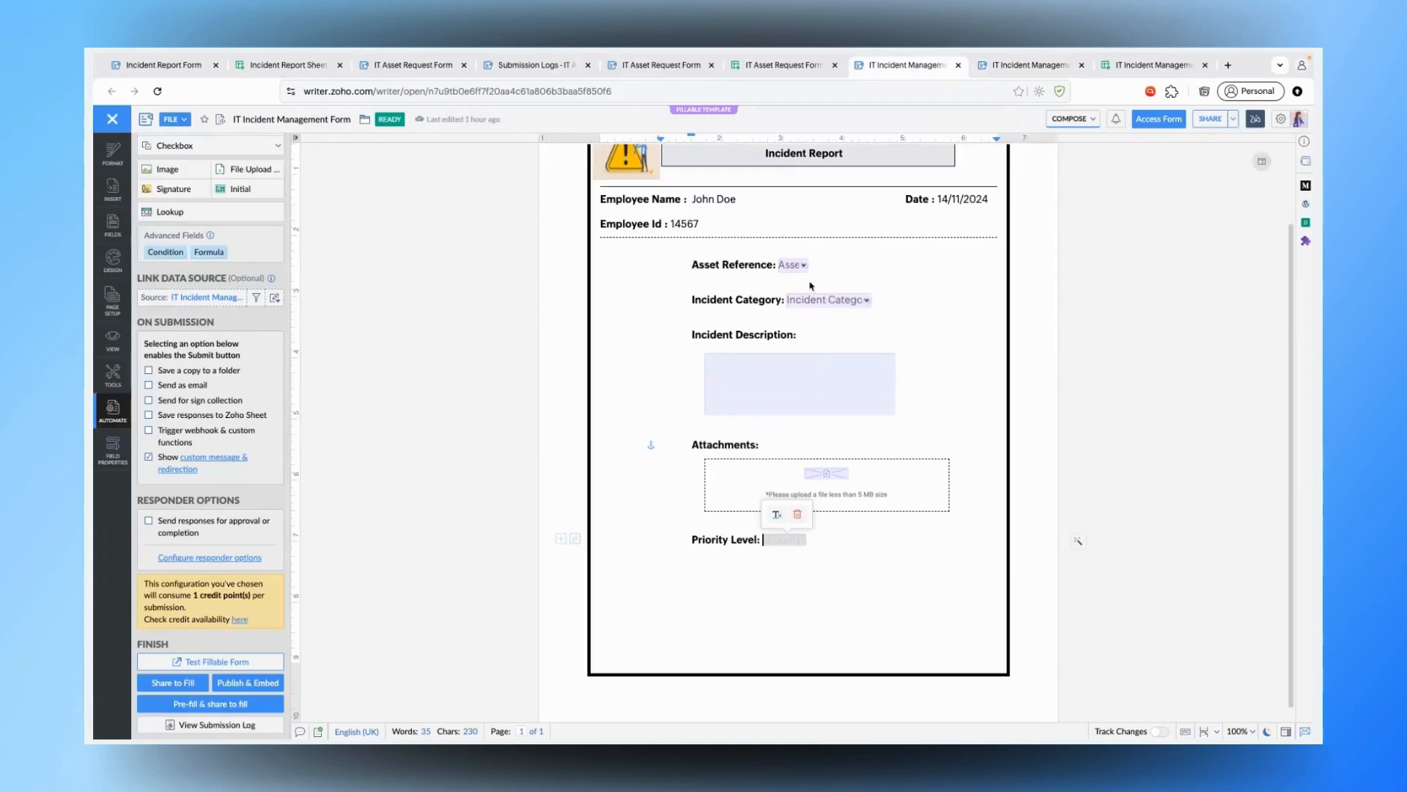
{"action": "left_click", "coordinate": [813, 306]}
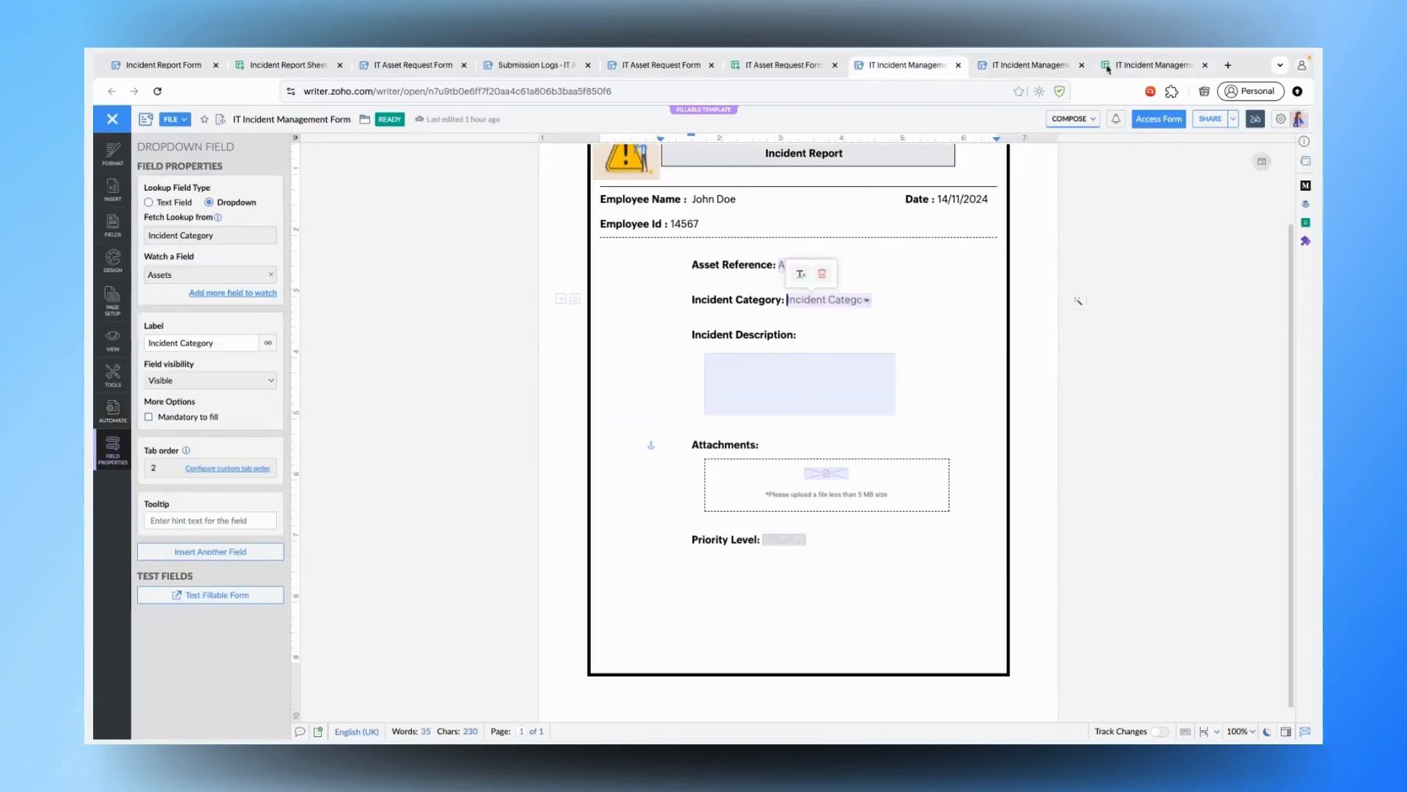
- Return to the fillable IT Incident Management Form and choose Mobile Phone as the Asset Reference
{"action": "left_click", "coordinate": [1045, 65]}
{"action": "scroll", "coordinate": [743, 421], "scroll_direction": "down", "scroll_amount": 1}
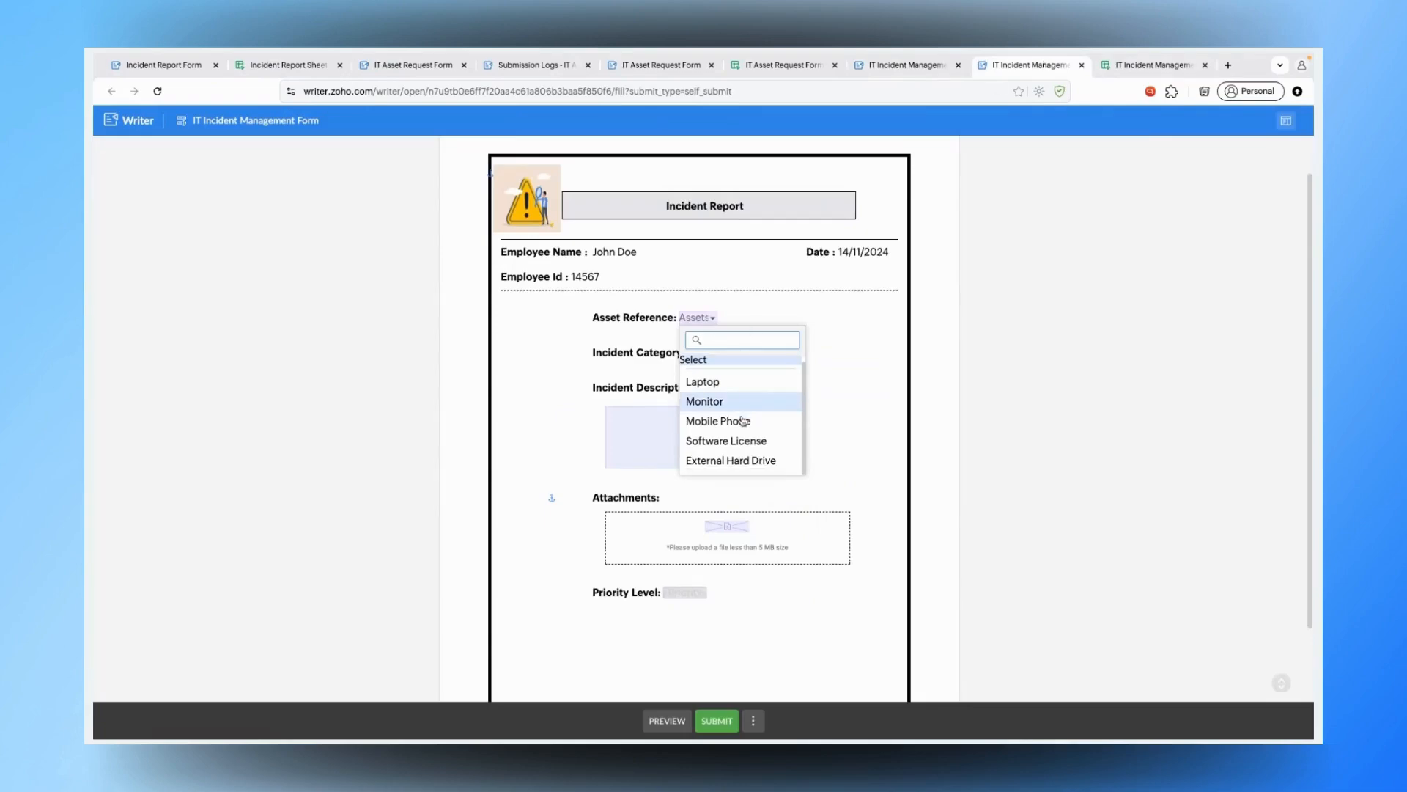
{"action": "left_click", "coordinate": [747, 424]}
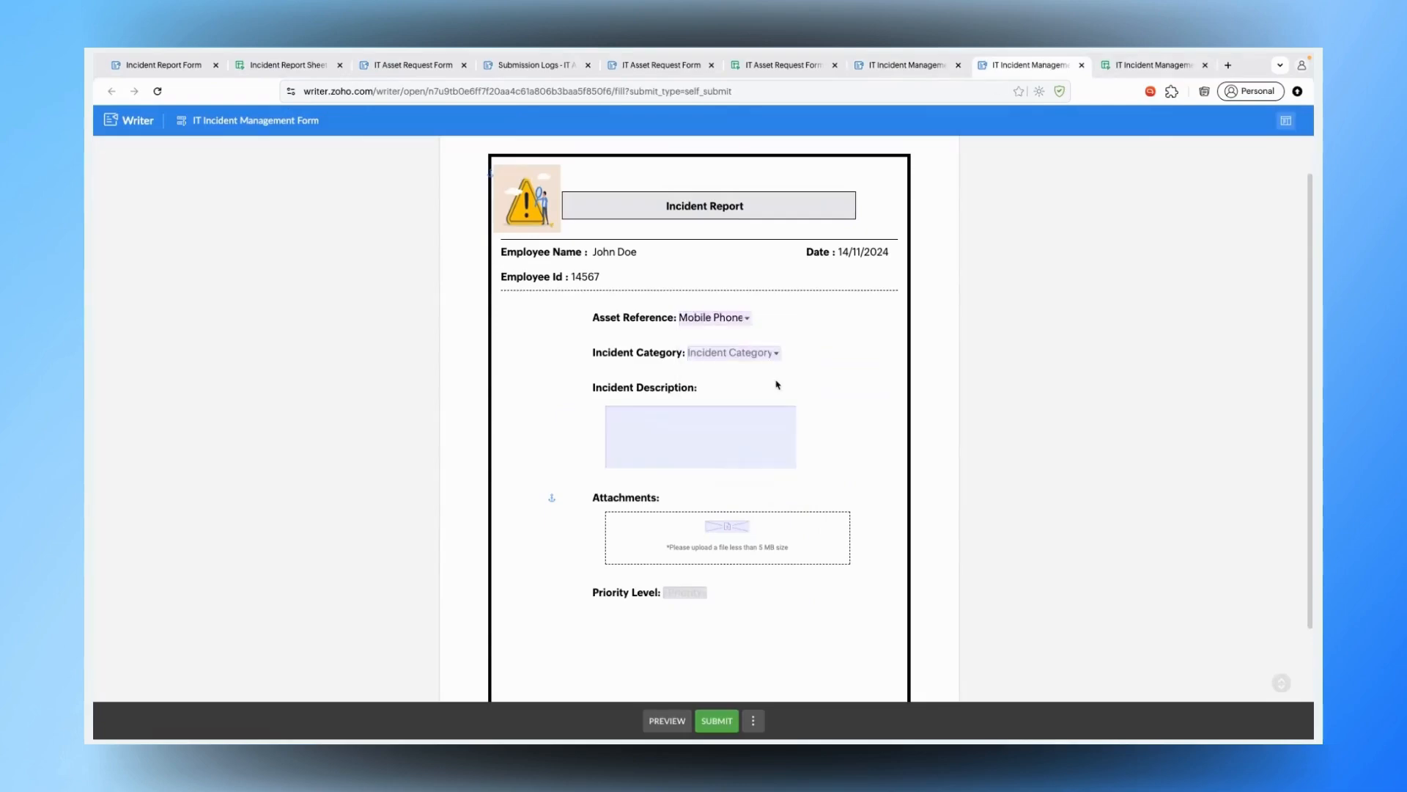
- Set the Incident Category to Network Issue and enter "Network failure" as the incident description
{"action": "left_click", "coordinate": [765, 355]}
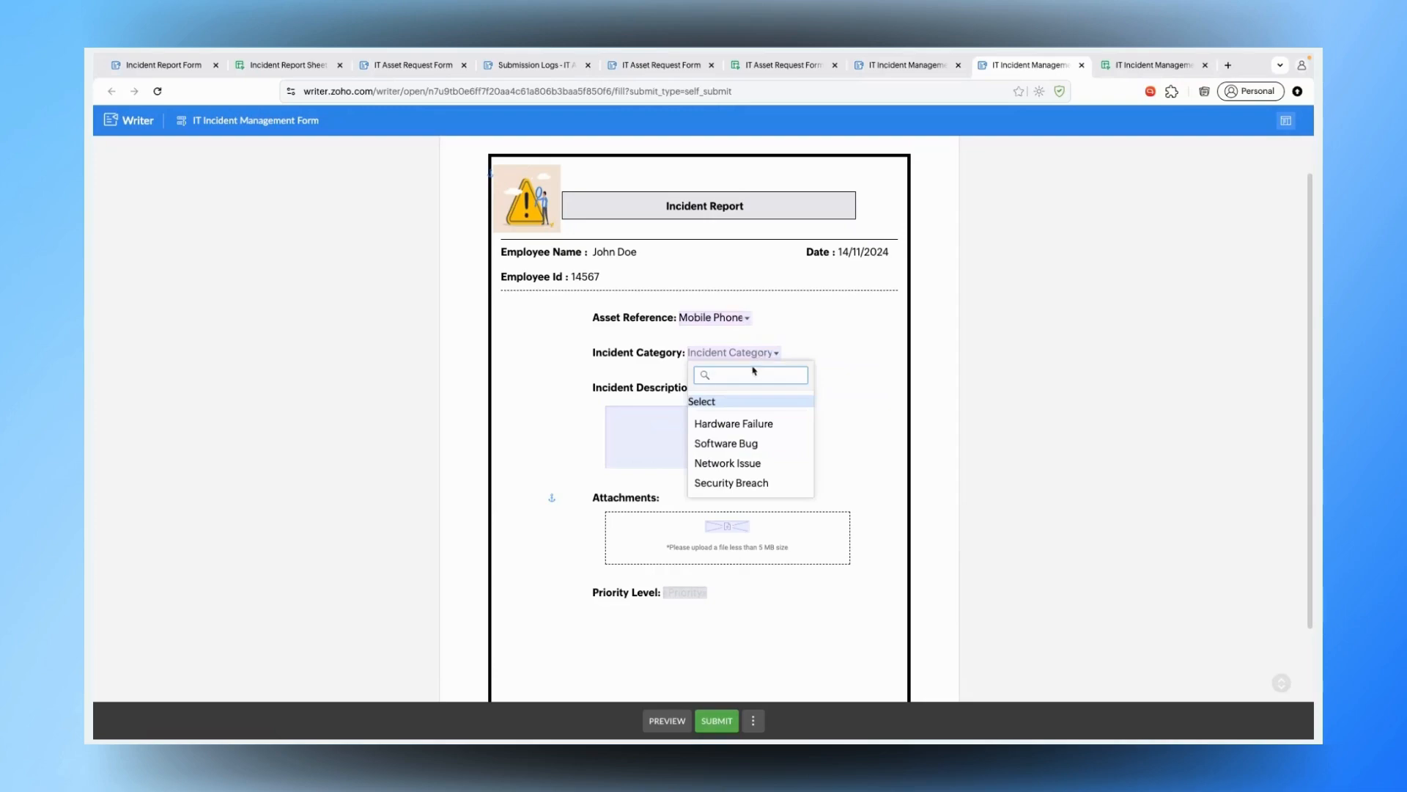
{"action": "left_click", "coordinate": [726, 463]}
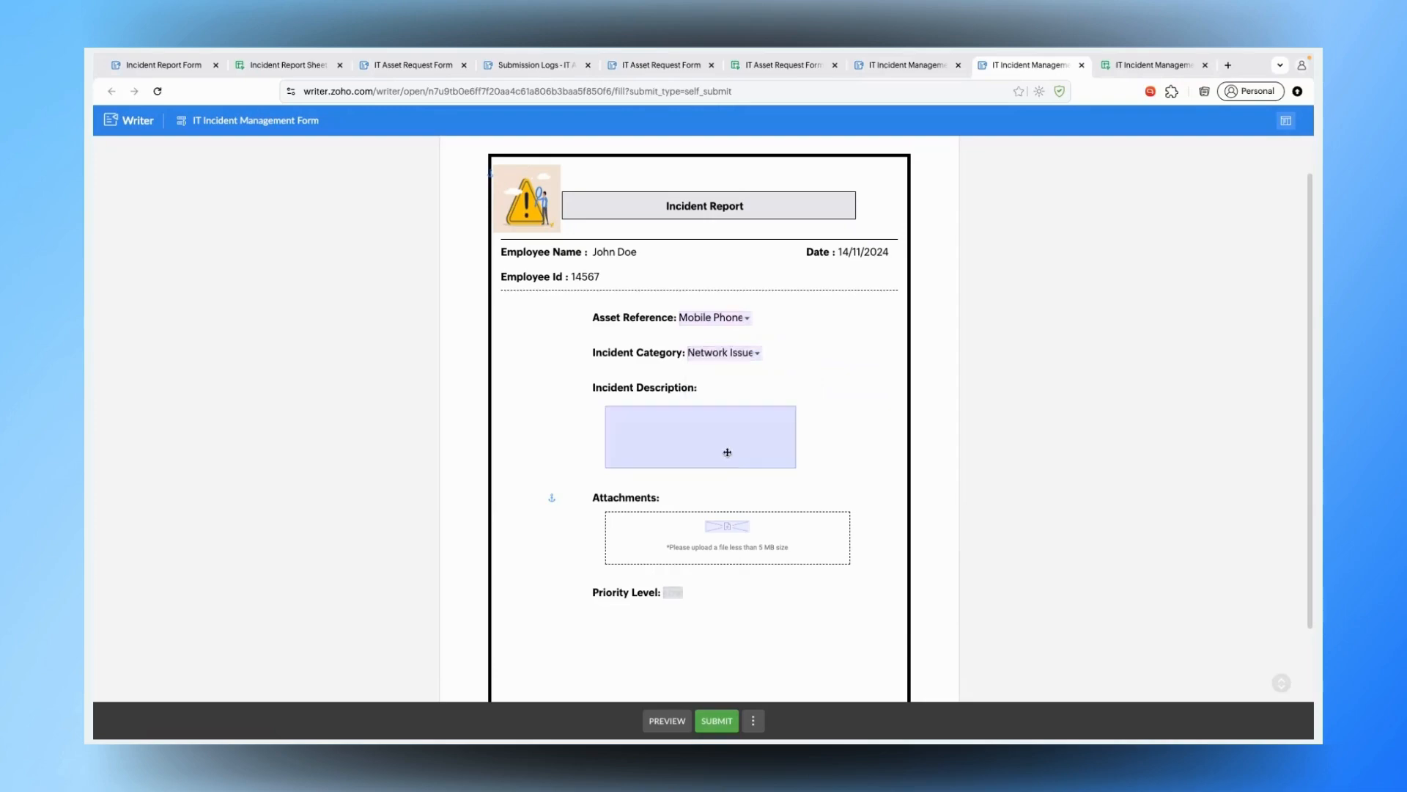
{"action": "left_click", "coordinate": [727, 452]}
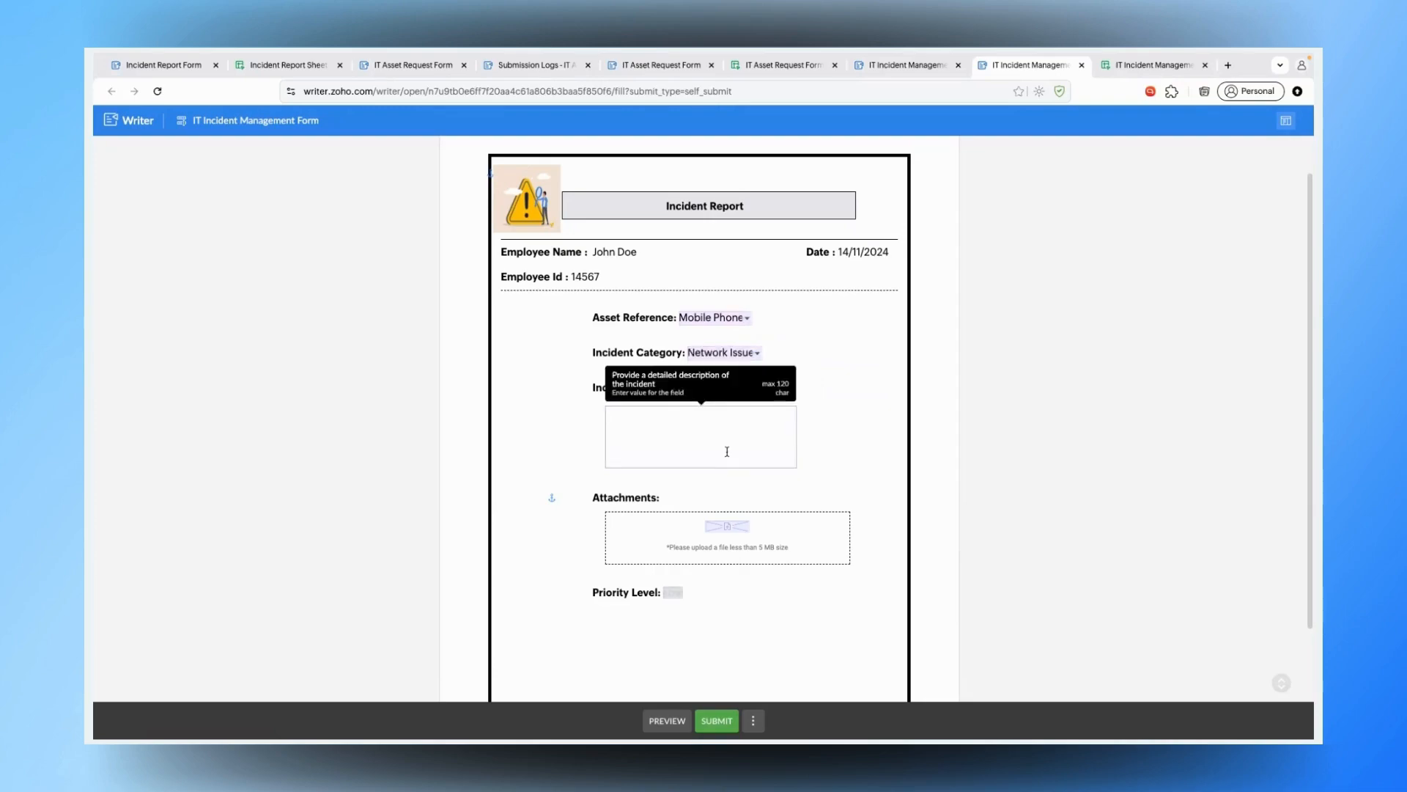
{"action": "type", "text": "Network failure"}
- Attach Signature.pdf from the Downloads folder to the form's Attachments field
{"action": "left_click", "coordinate": [745, 528]}
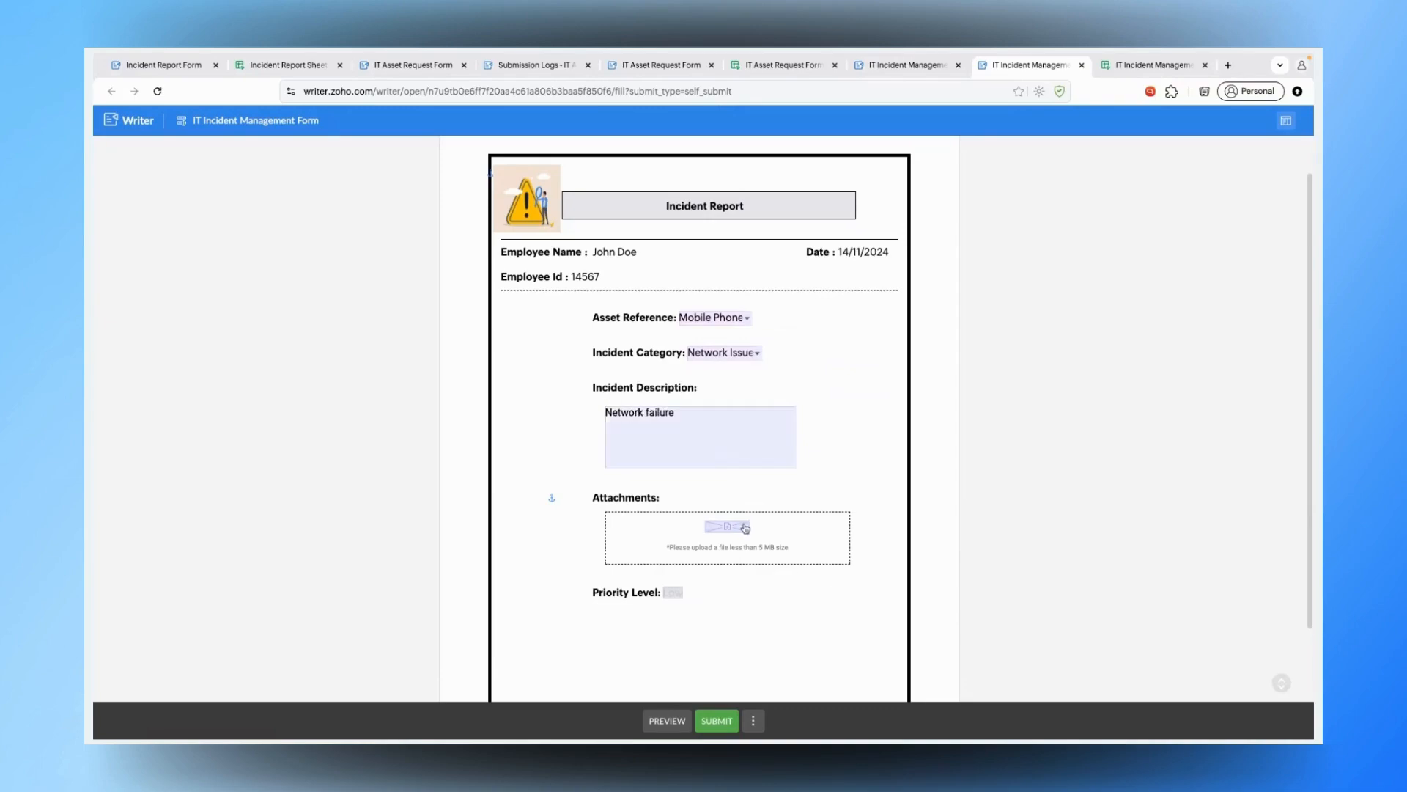
{"action": "left_click", "coordinate": [731, 559]}
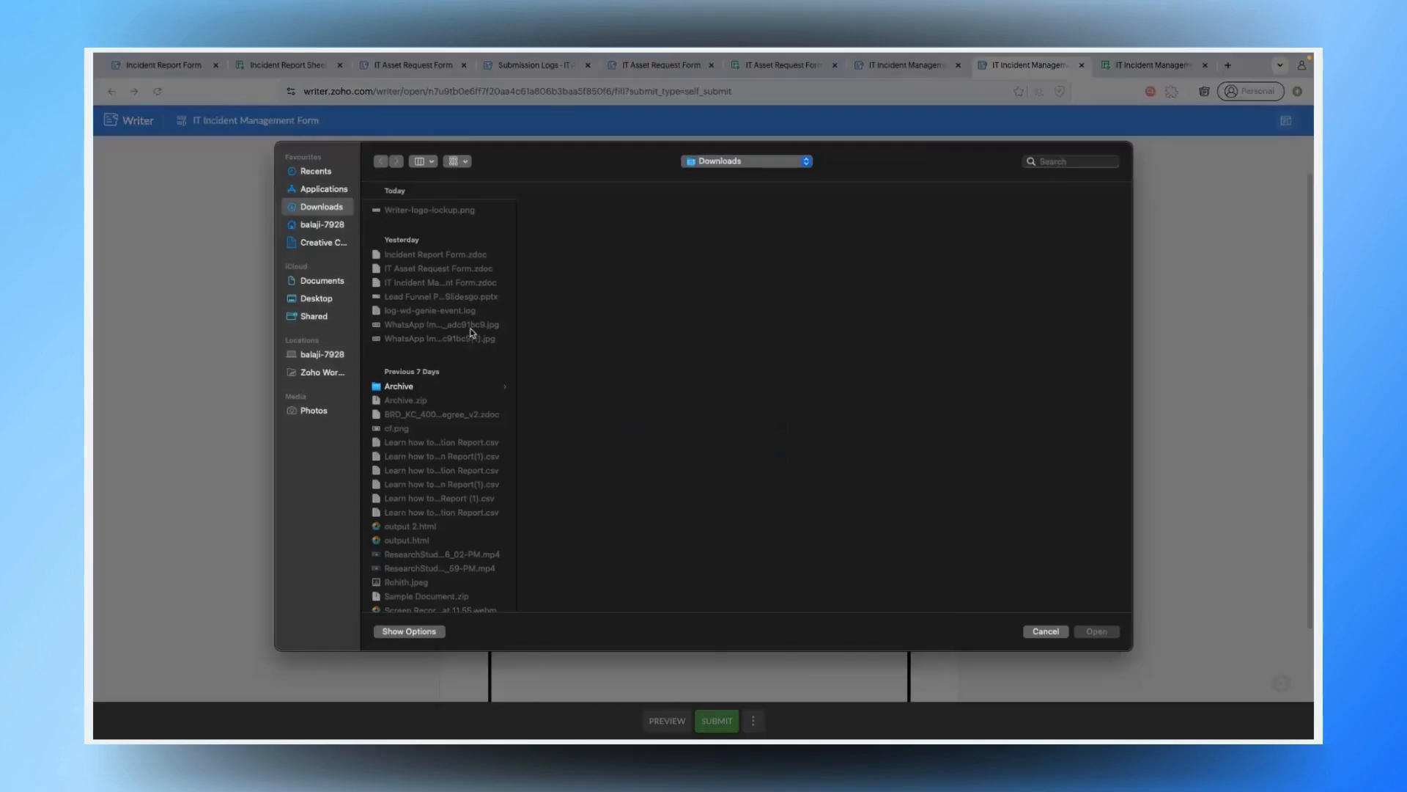
{"action": "scroll", "coordinate": [449, 395], "scroll_direction": "down", "scroll_amount": 10}
{"action": "left_click", "coordinate": [414, 434]}
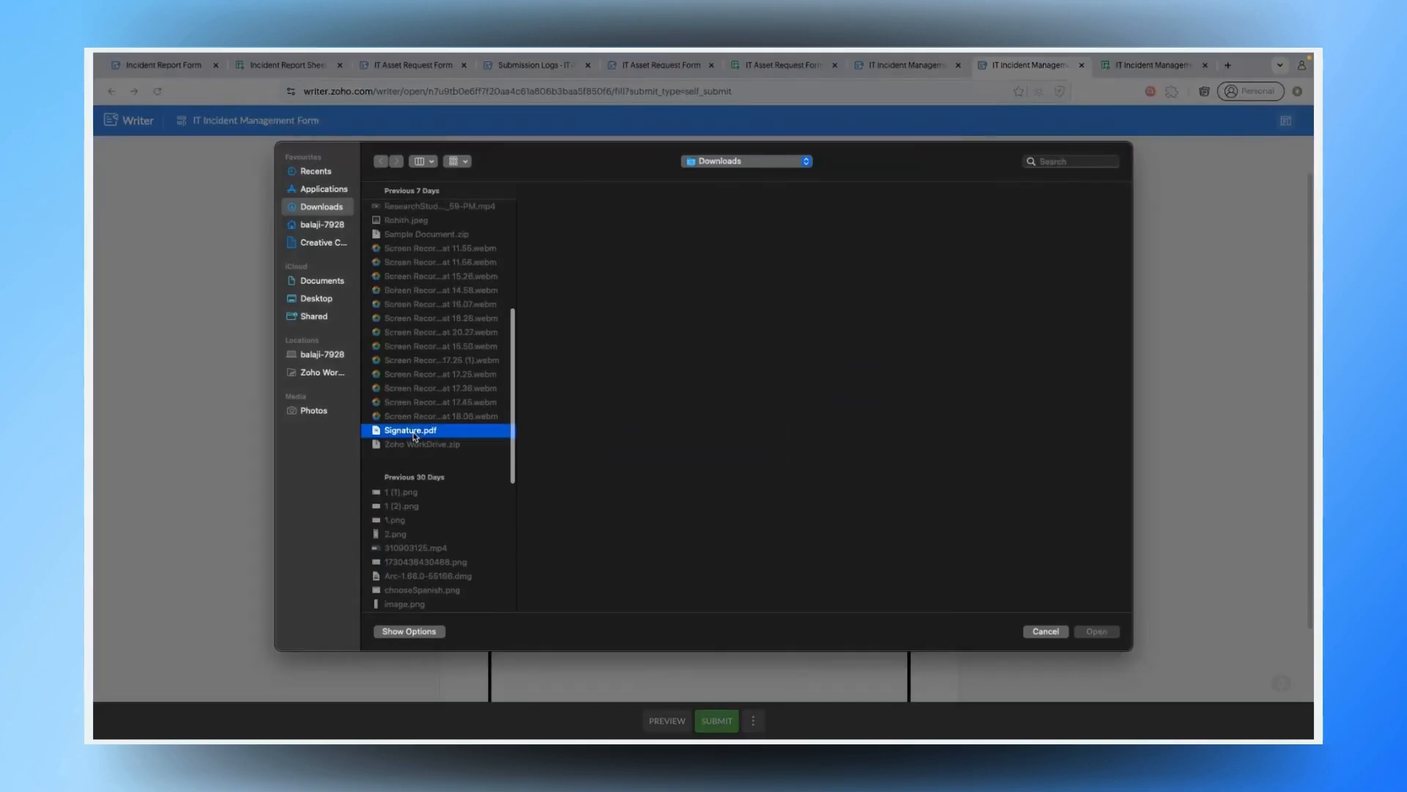
{"action": "scroll", "coordinate": [414, 448], "scroll_direction": "down", "scroll_amount": 2}
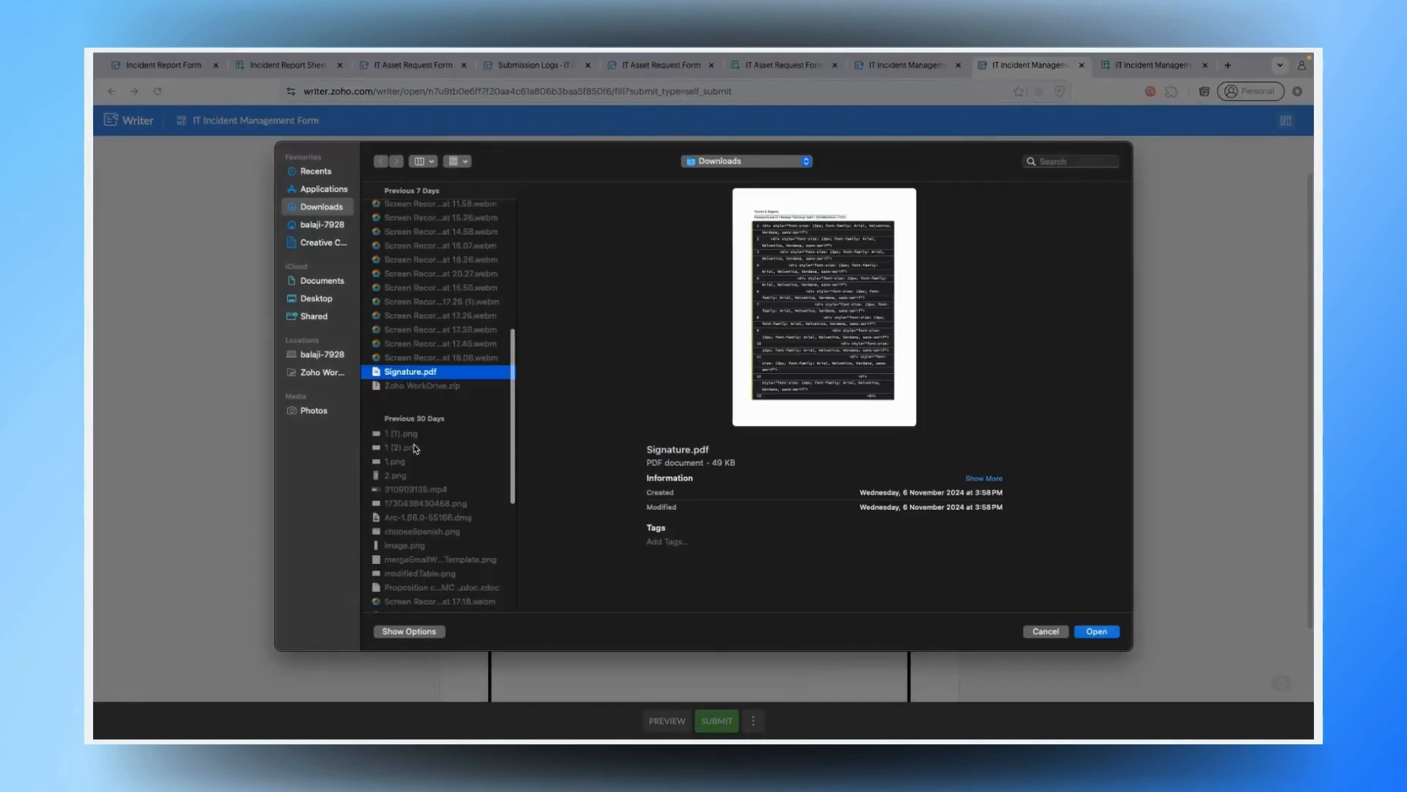
{"action": "scroll", "coordinate": [415, 448], "scroll_direction": "up", "scroll_amount": 4}
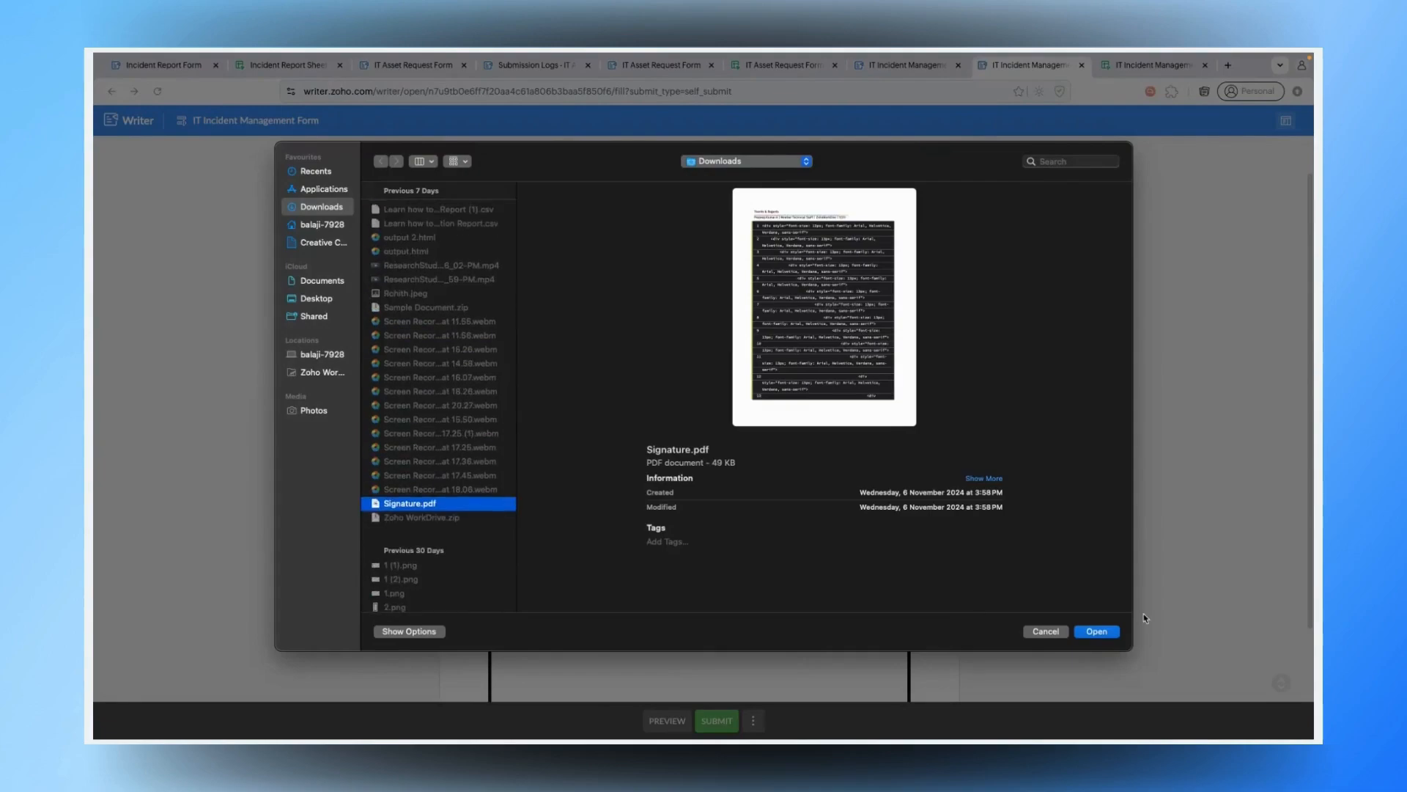
{"action": "left_click", "coordinate": [1097, 631]}
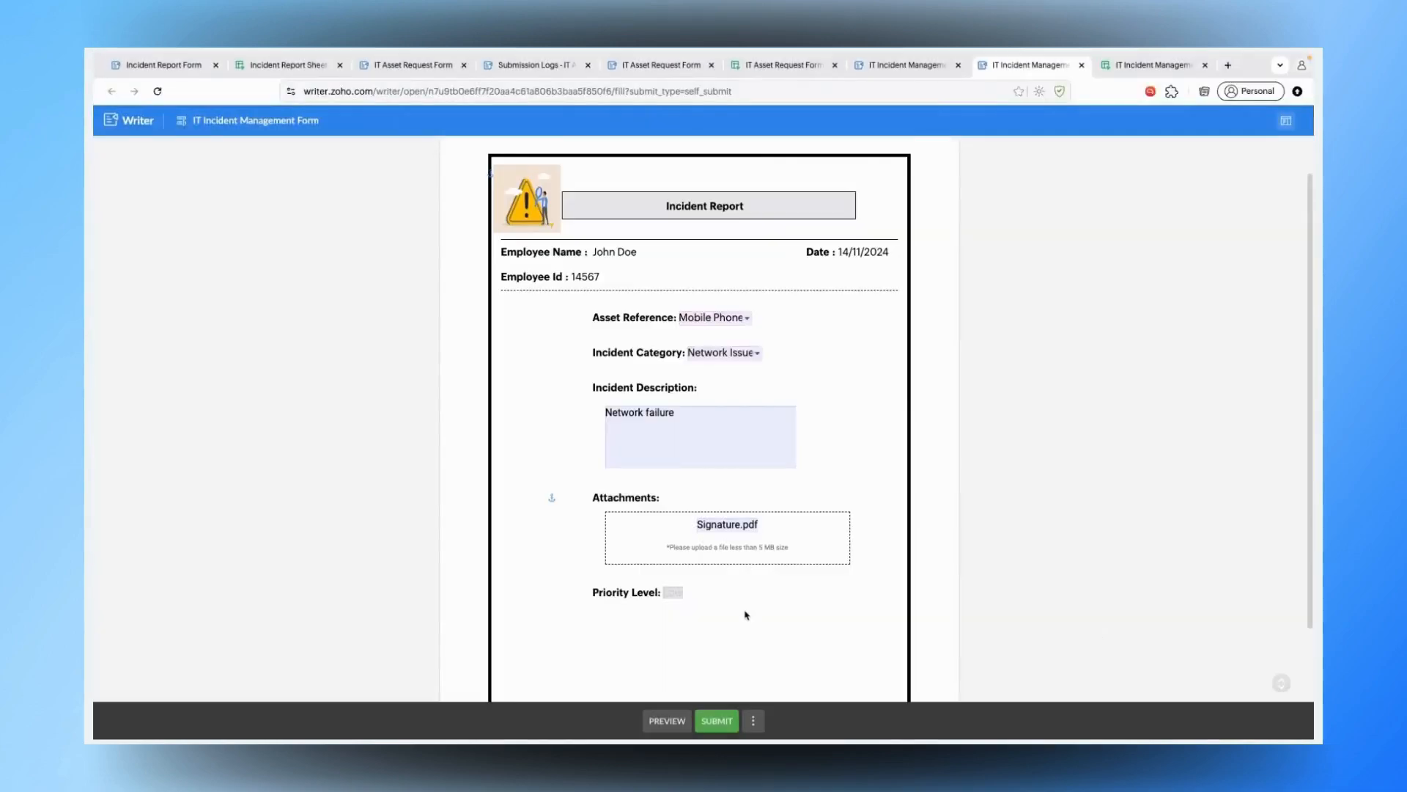
- Review the filled-in incident report, submit it, and return to the IT Incident Management Form template
{"action": "scroll", "coordinate": [746, 614], "scroll_direction": "down", "scroll_amount": 1}
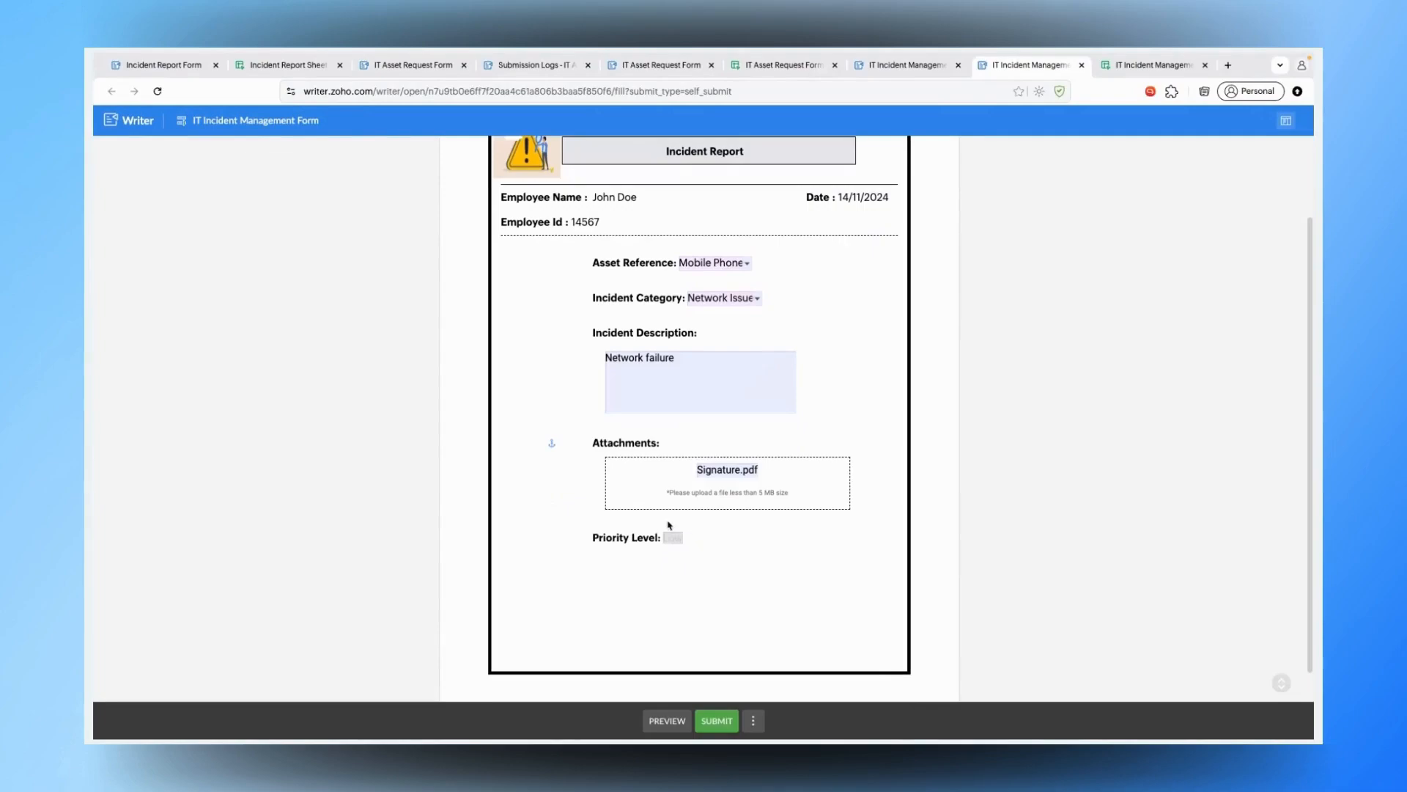
{"action": "scroll", "coordinate": [682, 556], "scroll_direction": "up", "scroll_amount": 1}
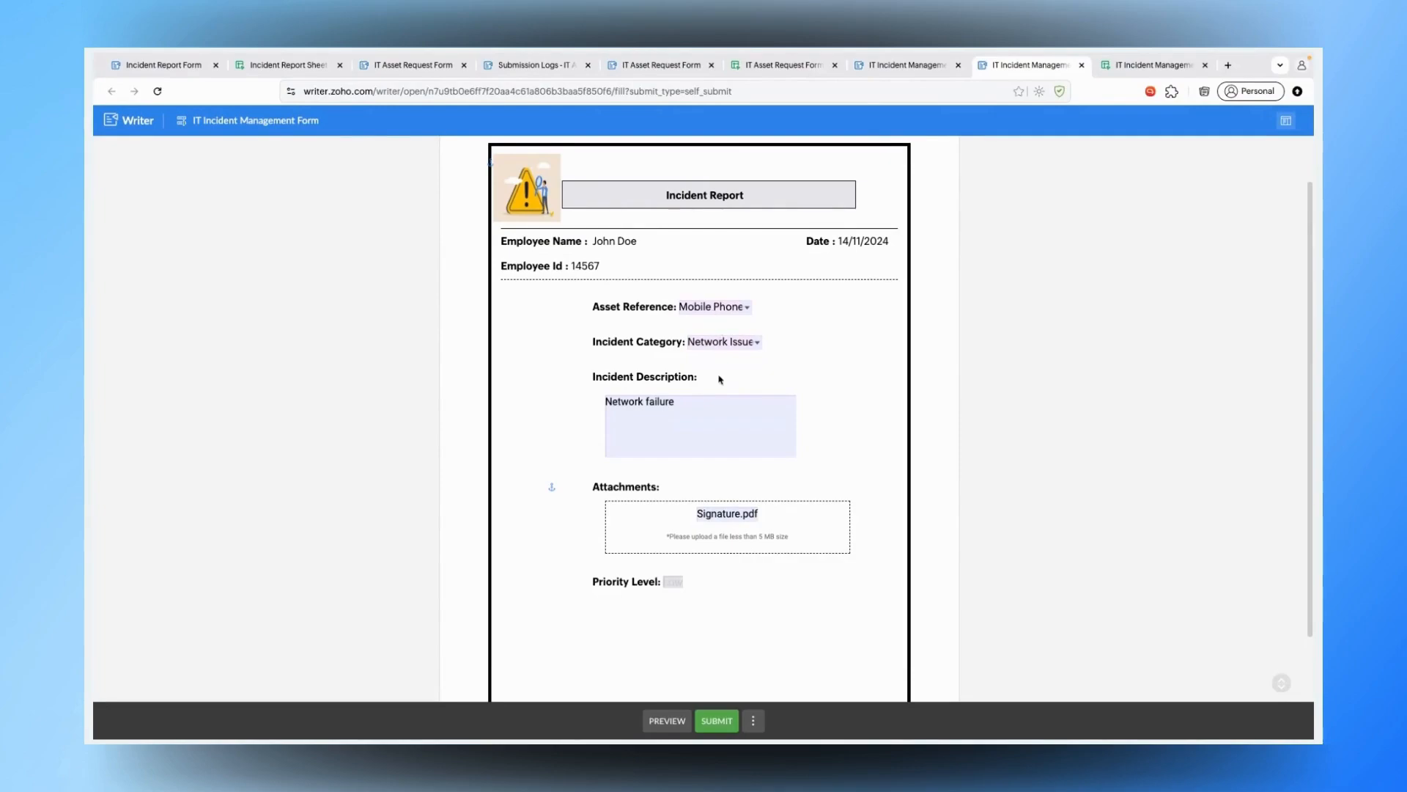
{"action": "scroll", "coordinate": [718, 377], "scroll_direction": "down", "scroll_amount": 1}
{"action": "scroll", "coordinate": [717, 375], "scroll_direction": "down", "scroll_amount": 1}
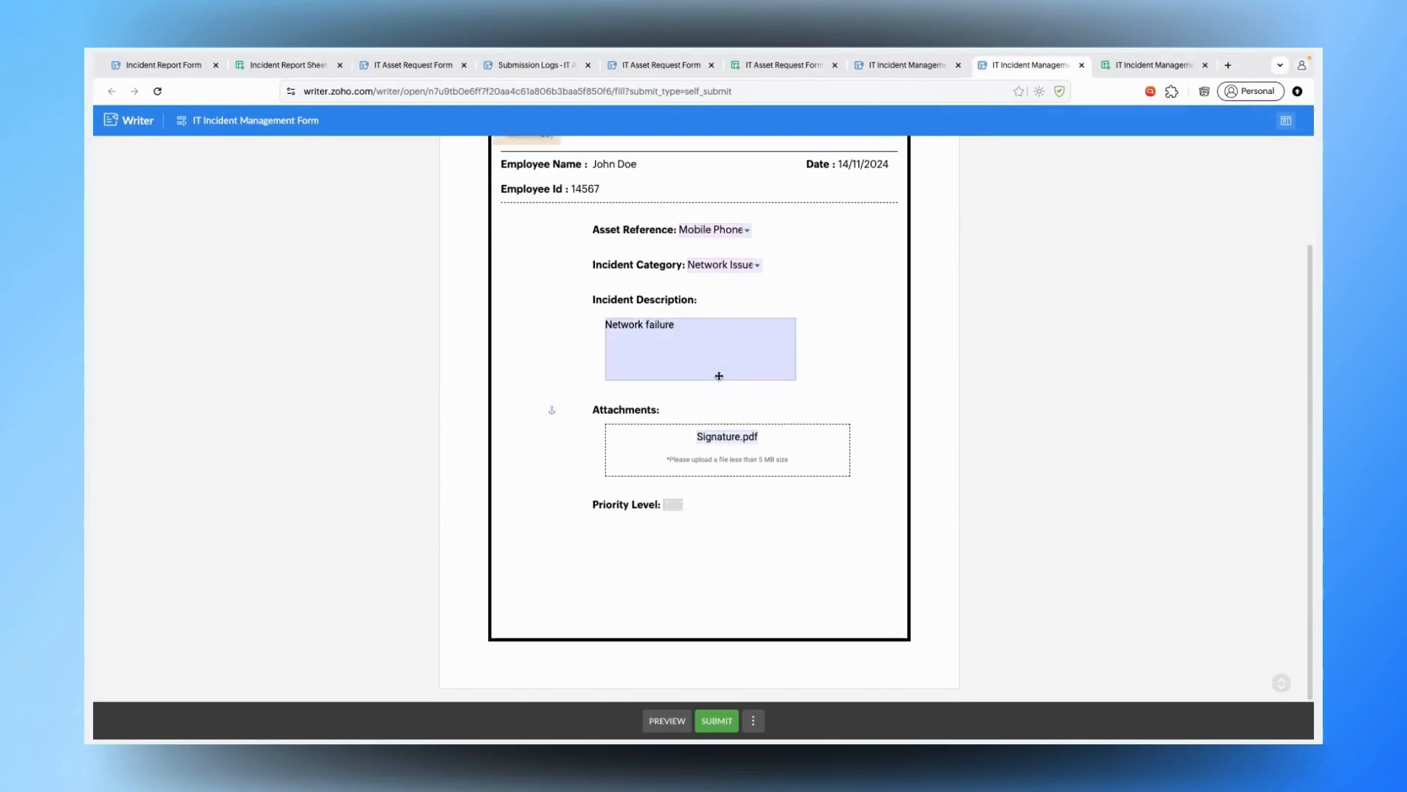
{"action": "left_click", "coordinate": [711, 729]}
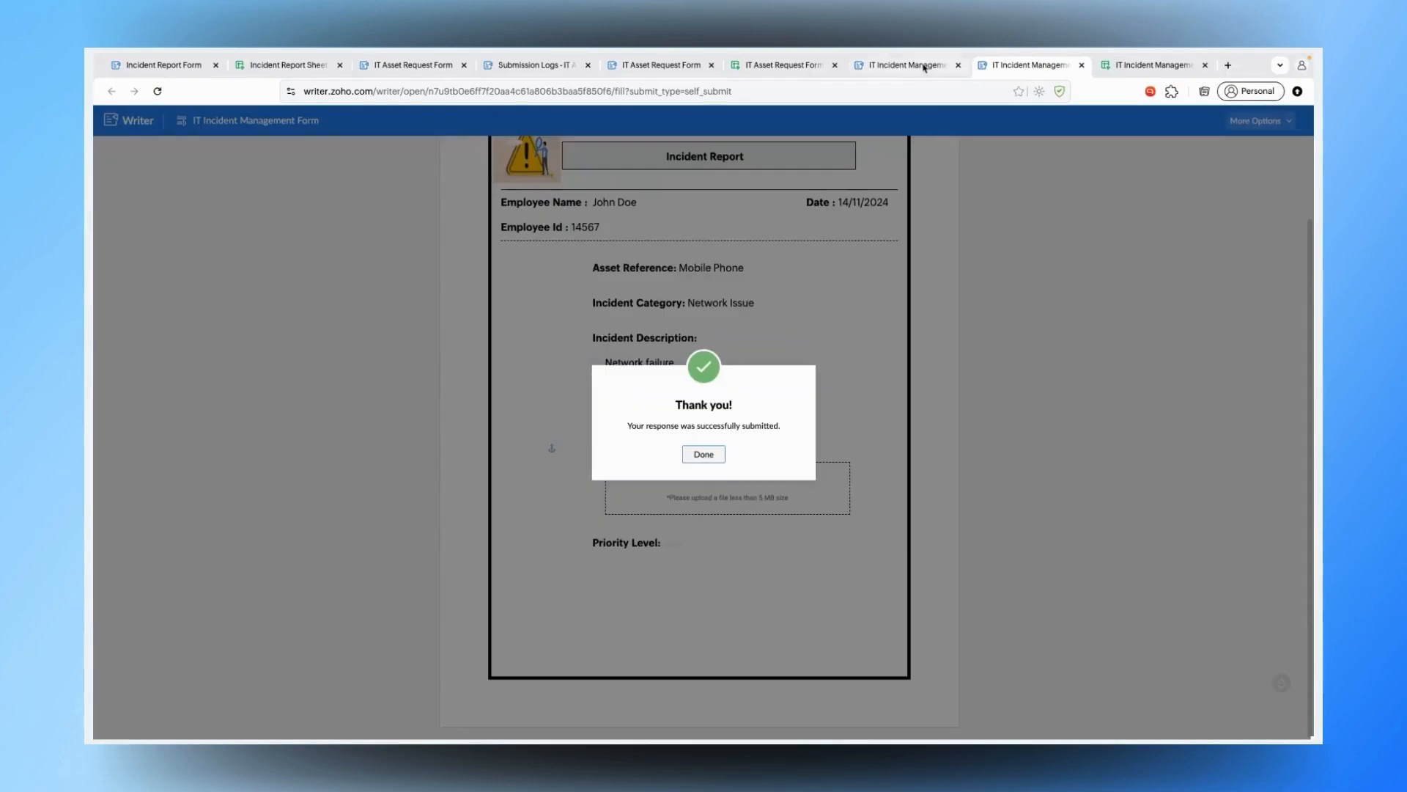
{"action": "left_click", "coordinate": [924, 67]}
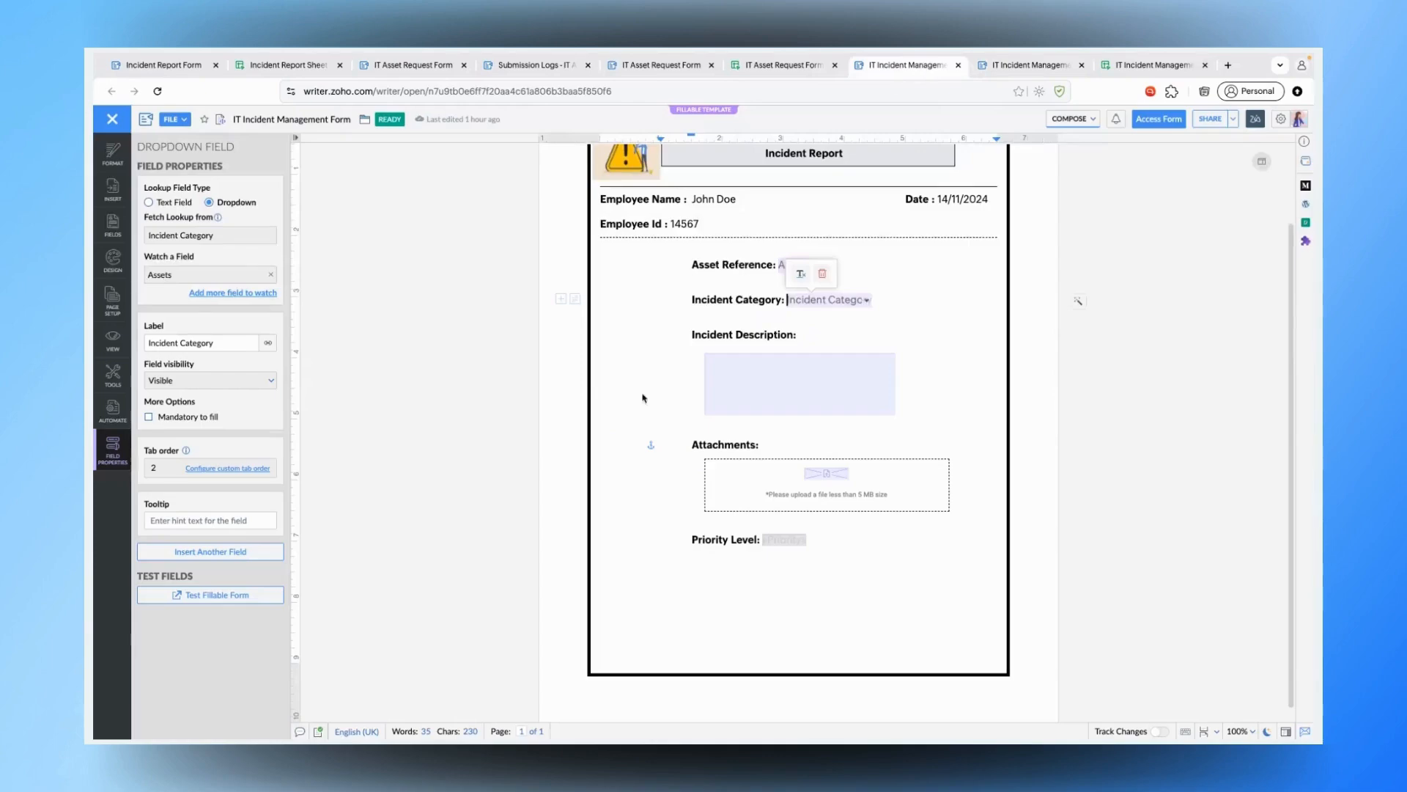
{"action": "scroll", "coordinate": [643, 398], "scroll_direction": "up", "scroll_amount": 2}
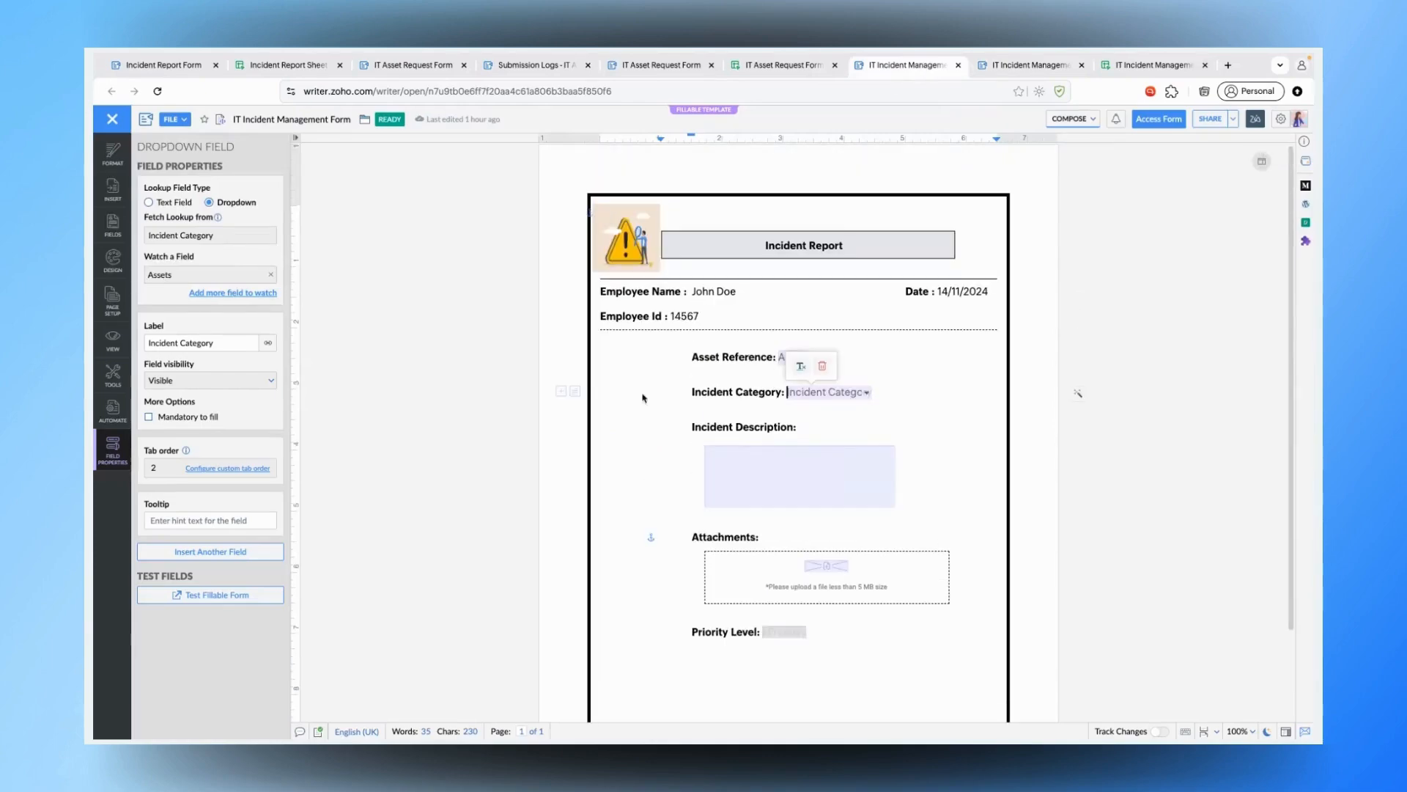